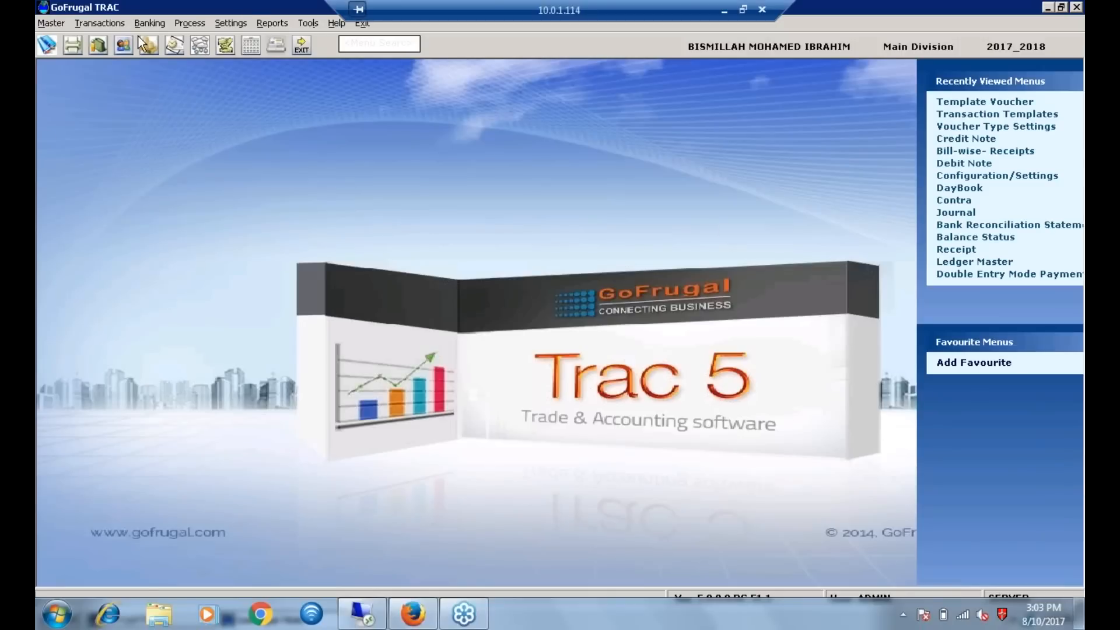
{"action": "left_click", "coordinate": [99, 23]}
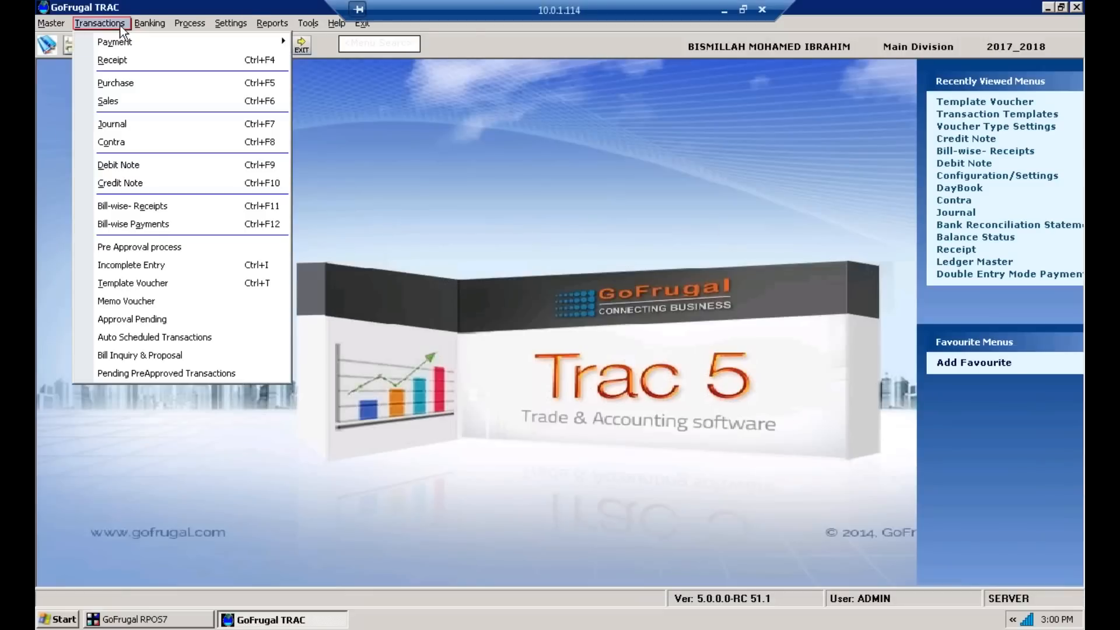
{"action": "mouse_move", "coordinate": [127, 42]}
{"action": "left_click", "coordinate": [732, 178]}
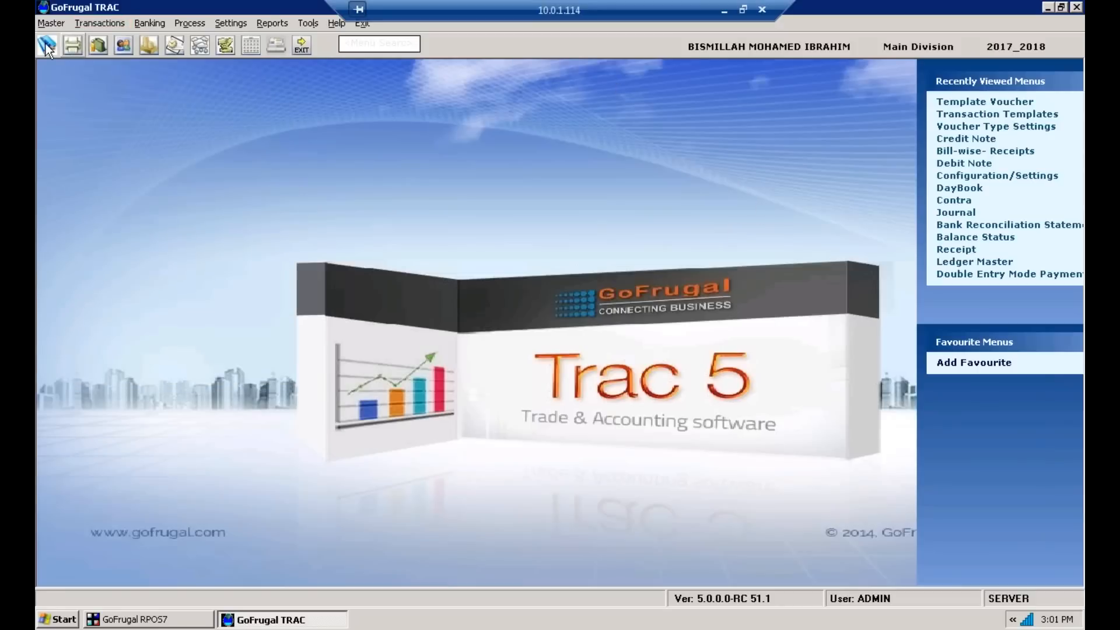
{"action": "left_click", "coordinate": [51, 22]}
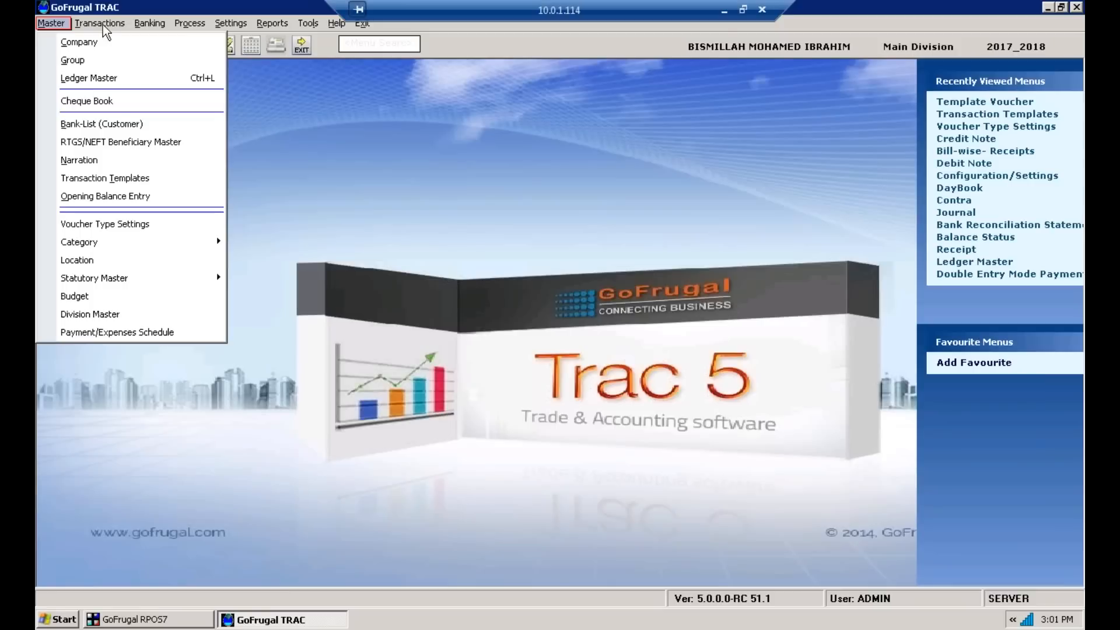
{"action": "mouse_move", "coordinate": [100, 28]}
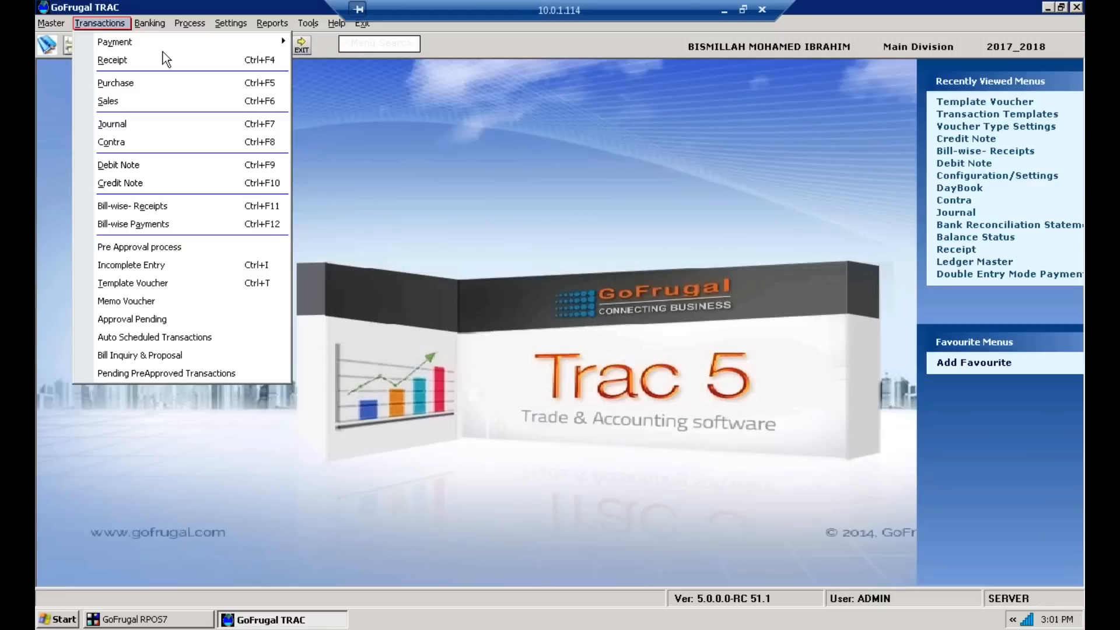
{"action": "left_click", "coordinate": [385, 257]}
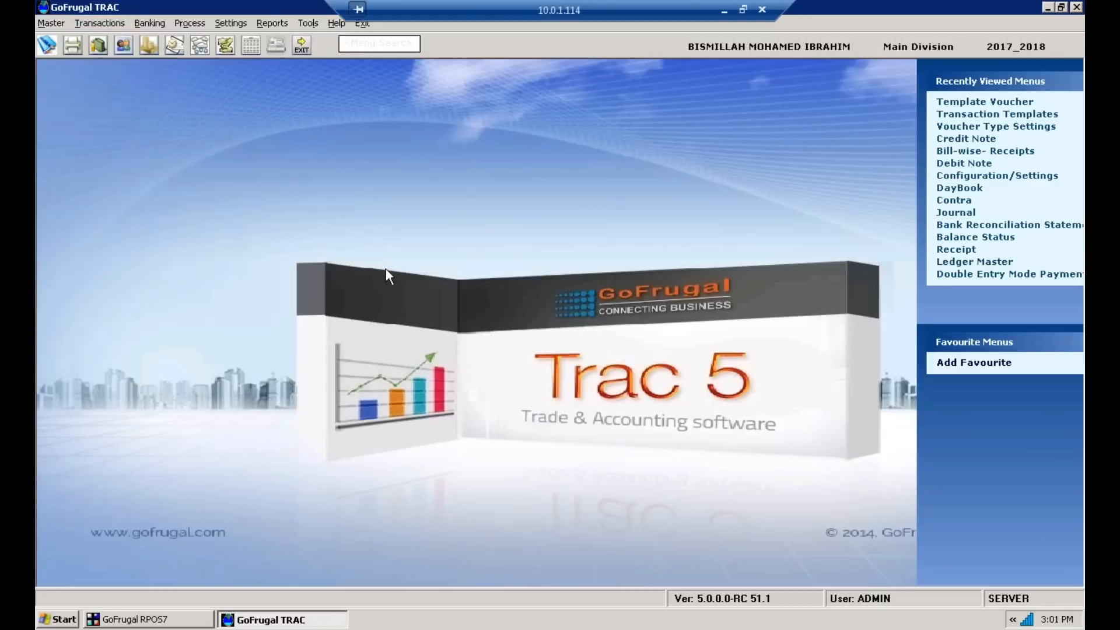
Step: Switch to GoFrugal RPOS7 and find and open Customer Master through the menu search
{"action": "left_click", "coordinate": [166, 621]}
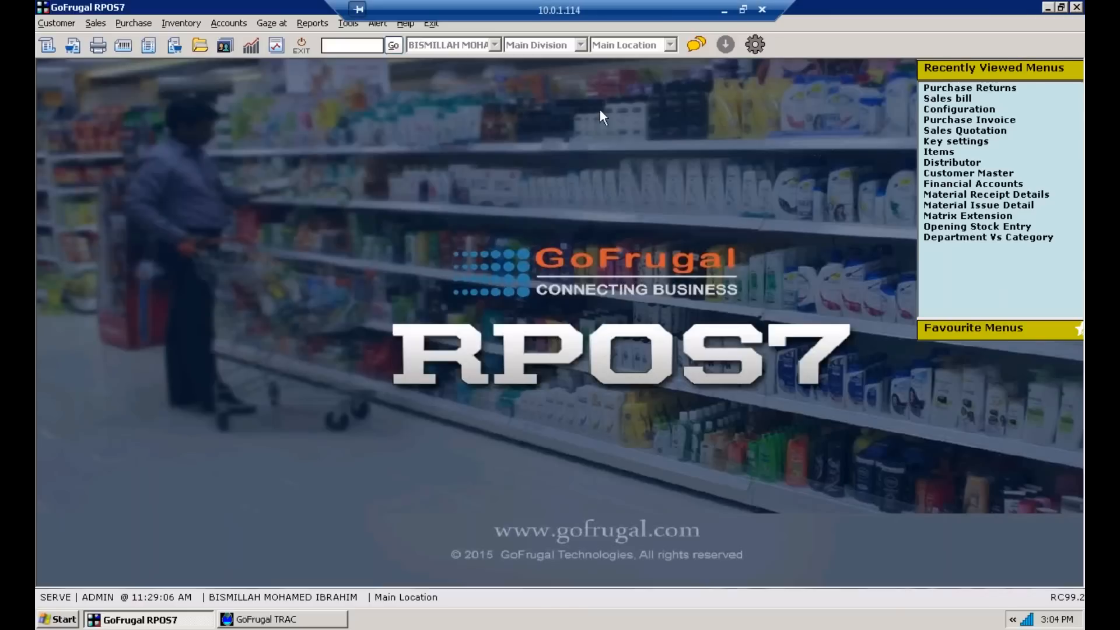
{"action": "left_click", "coordinate": [396, 47]}
{"action": "type", "text": "cy"}
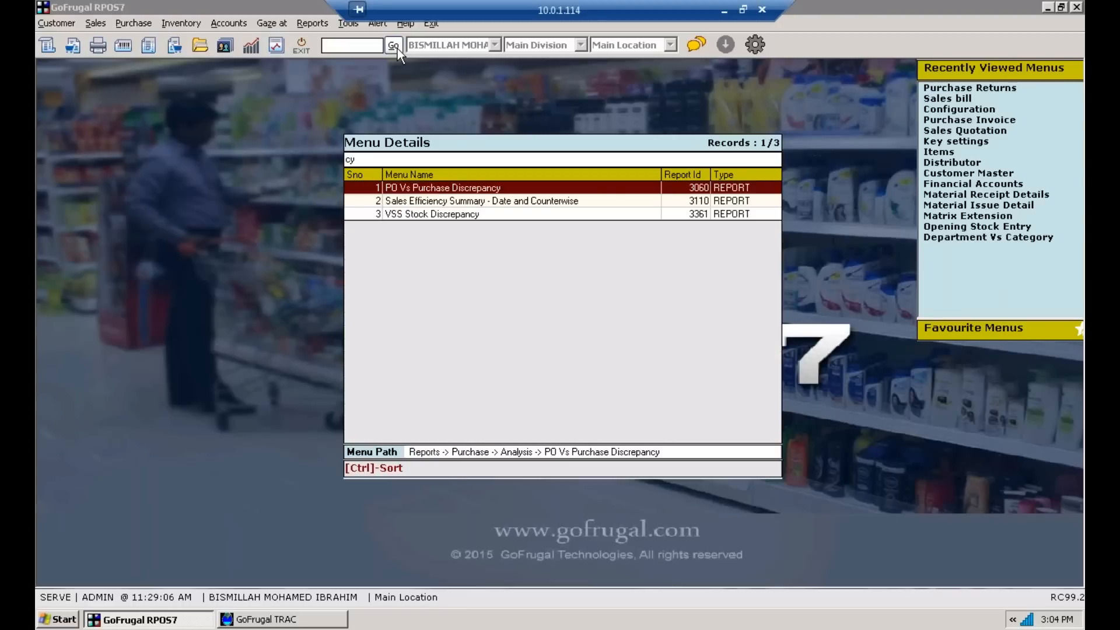
{"action": "key", "text": "BackSpace"}
{"action": "type", "text": "y"}
{"action": "key", "text": "BackSpace"}
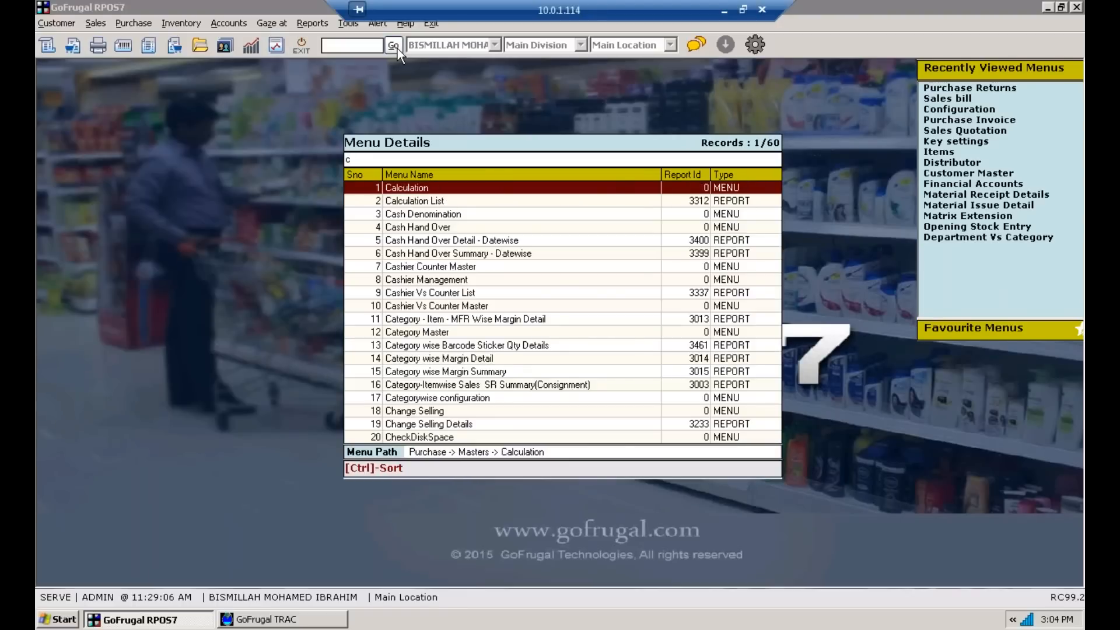
{"action": "type", "text": "ustomer"}
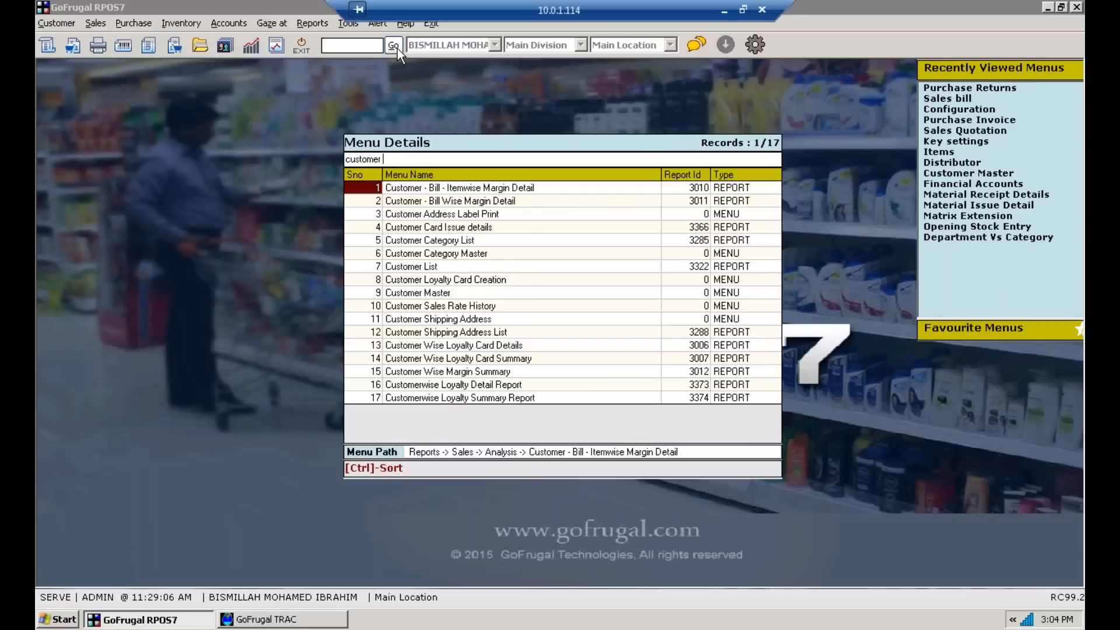
{"action": "type", "text": " m"}
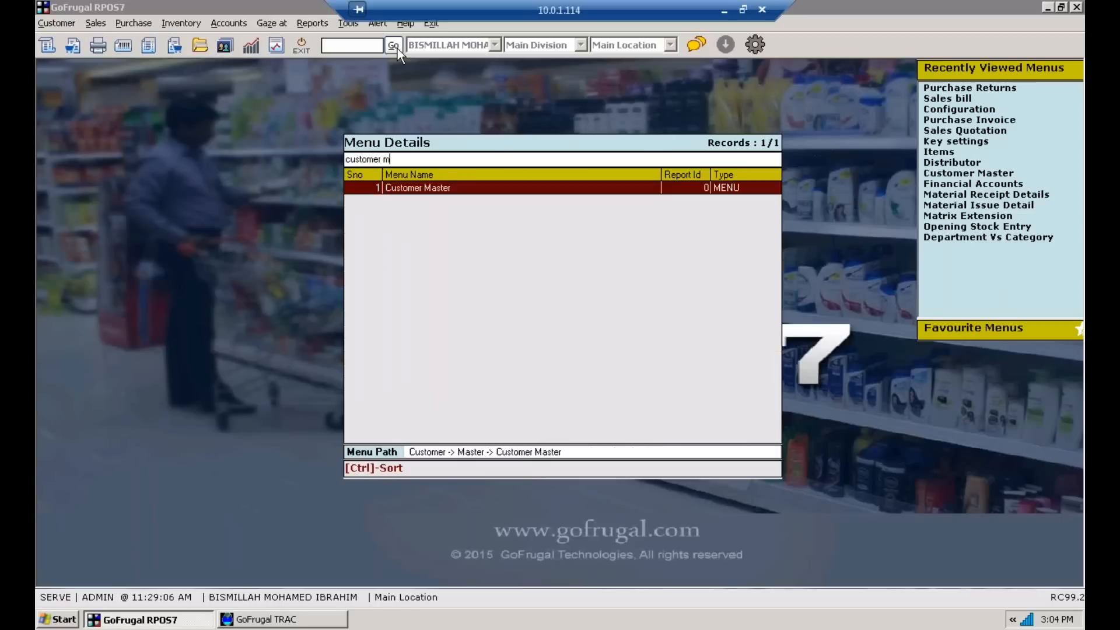
{"action": "type", "text": "aster"}
{"action": "key", "text": "Return"}
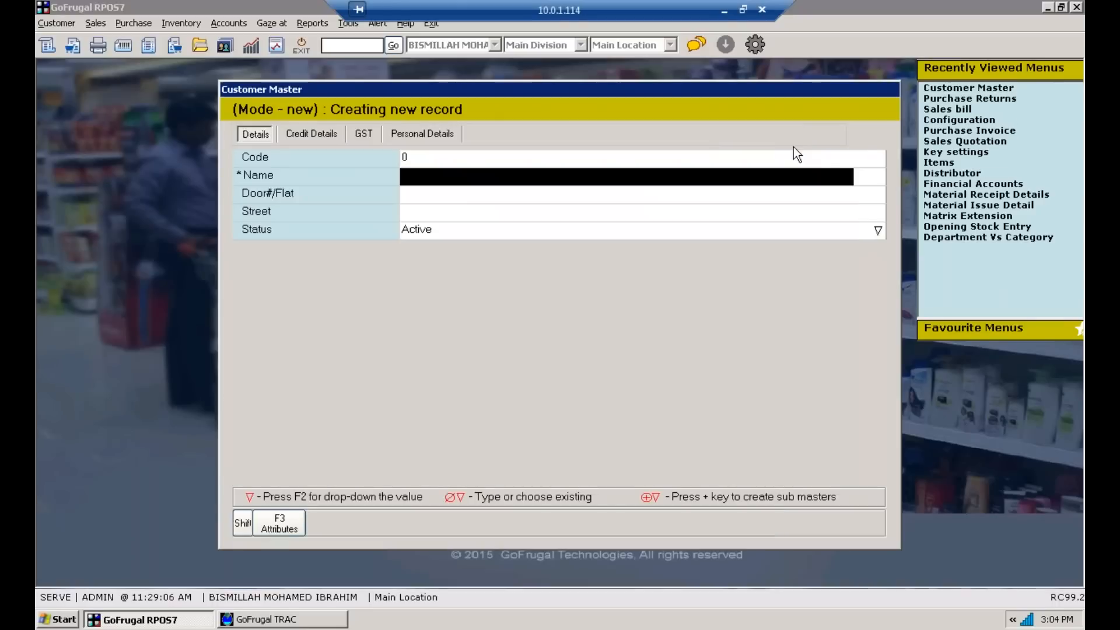
Step: Create and save a new customer record named Customer, and close the Customer Master form
{"action": "key", "text": "shift+F3"}
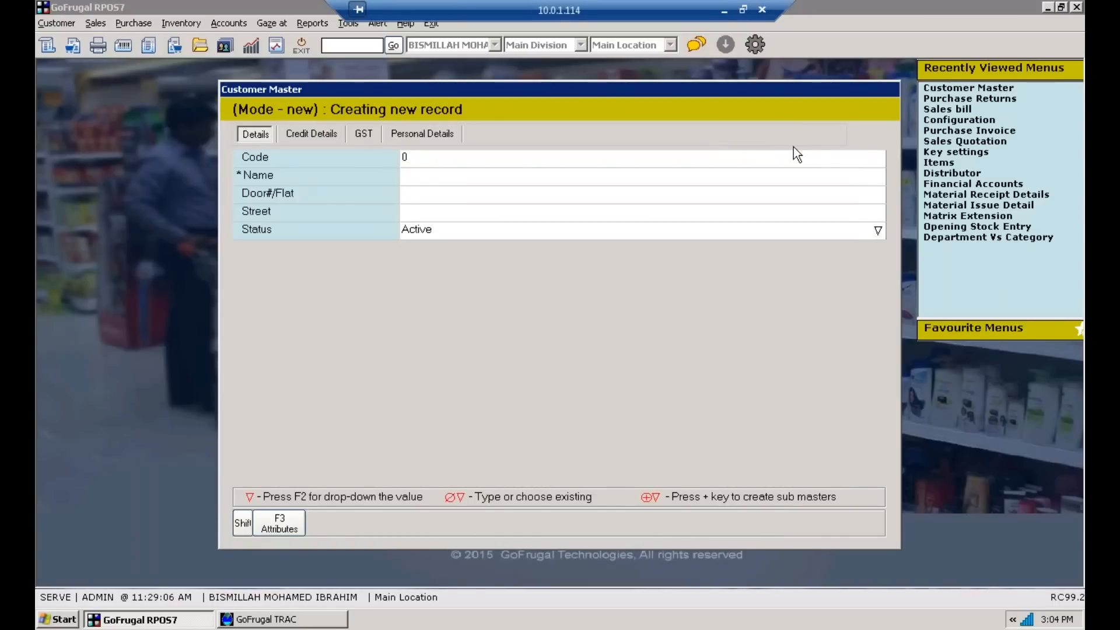
{"action": "type", "text": "Customer"}
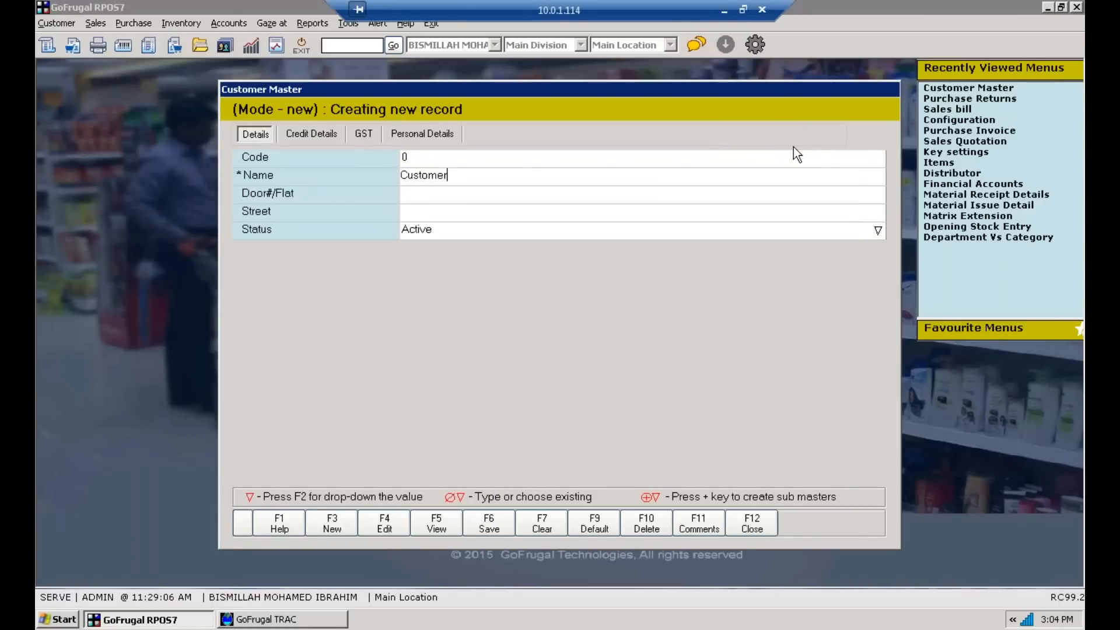
{"action": "key", "text": "Return"}
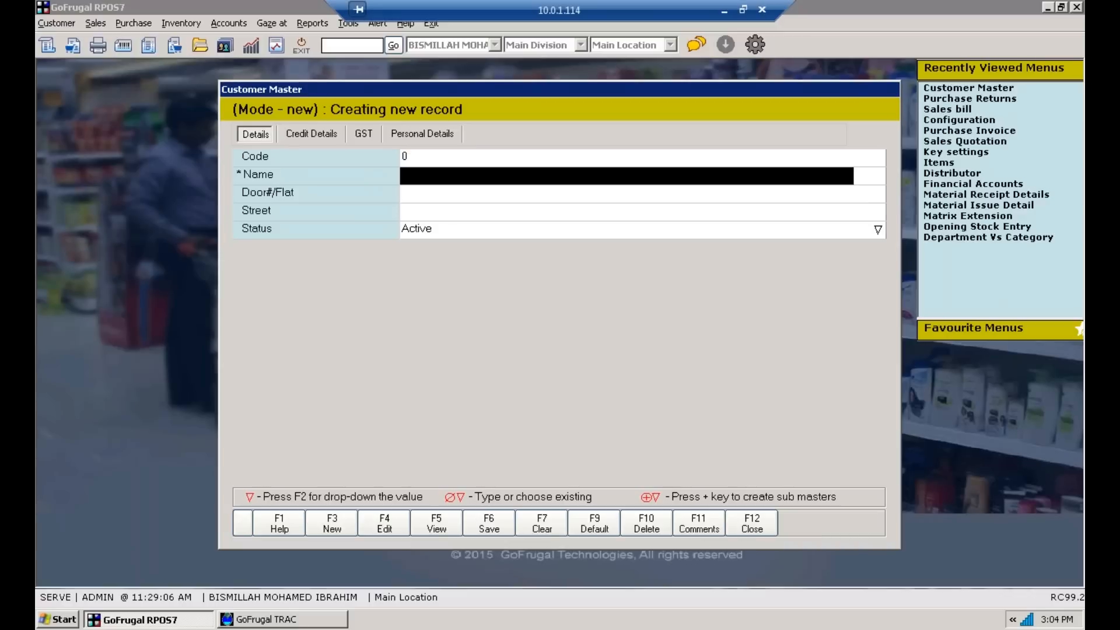
{"action": "key", "text": "F12"}
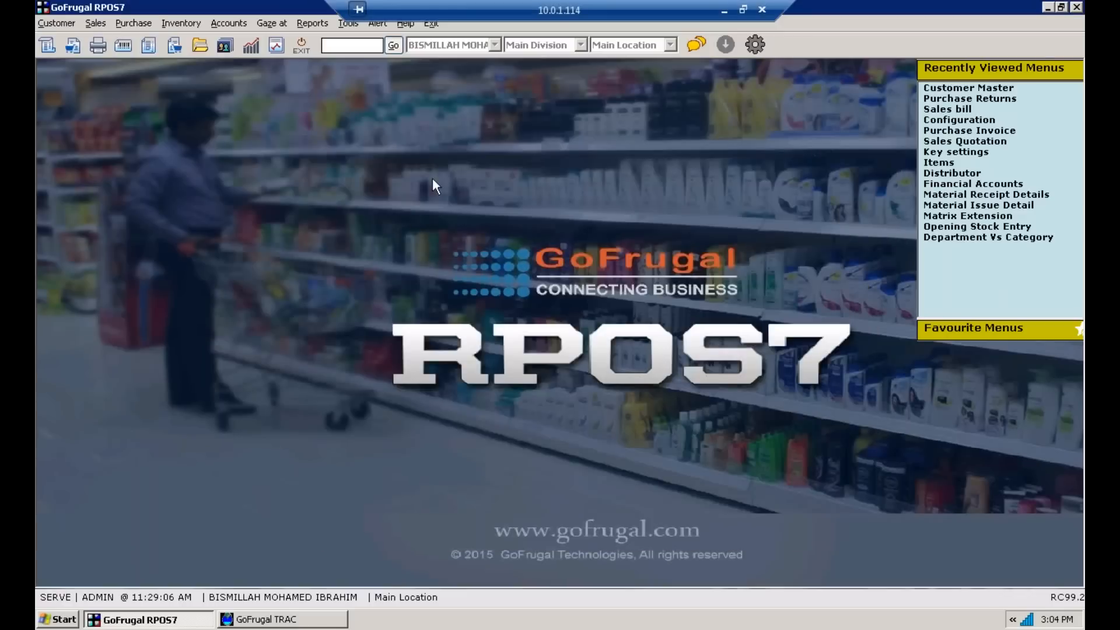
Step: Find the Distributor master through the menu search and open it for a new record
{"action": "left_click", "coordinate": [134, 26]}
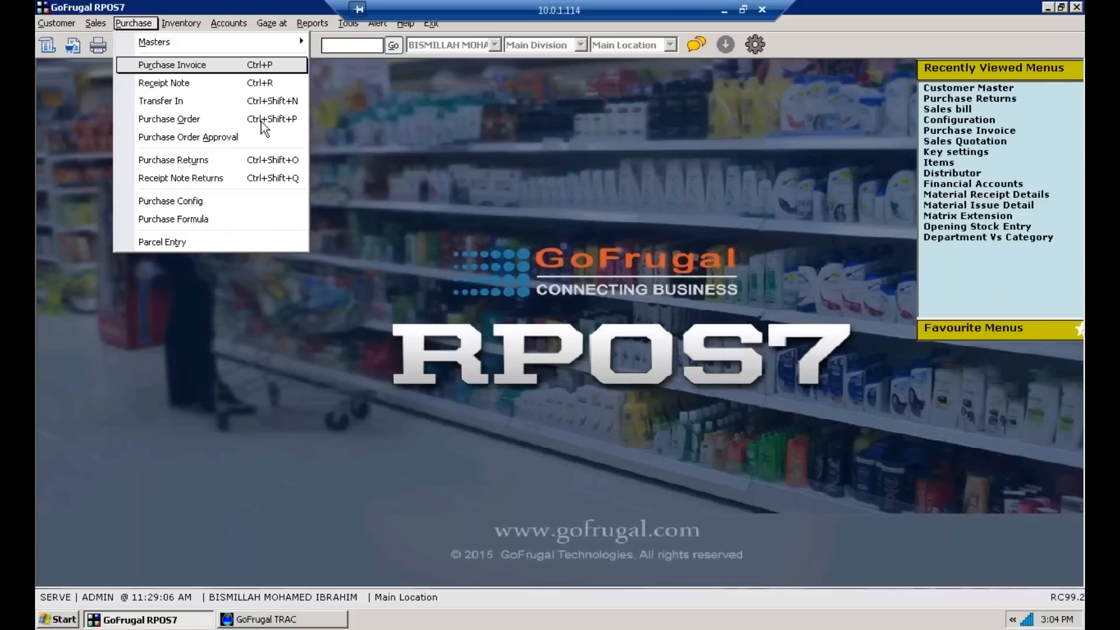
{"action": "left_click", "coordinate": [519, 167]}
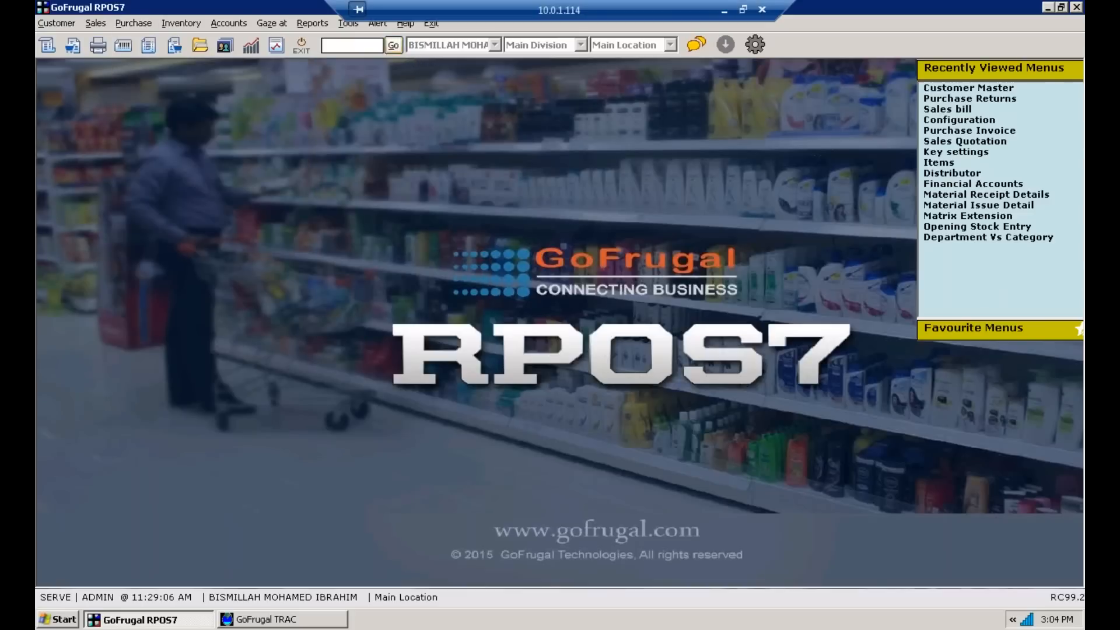
{"action": "key", "text": "ctrl+m"}
{"action": "type", "text": "d"}
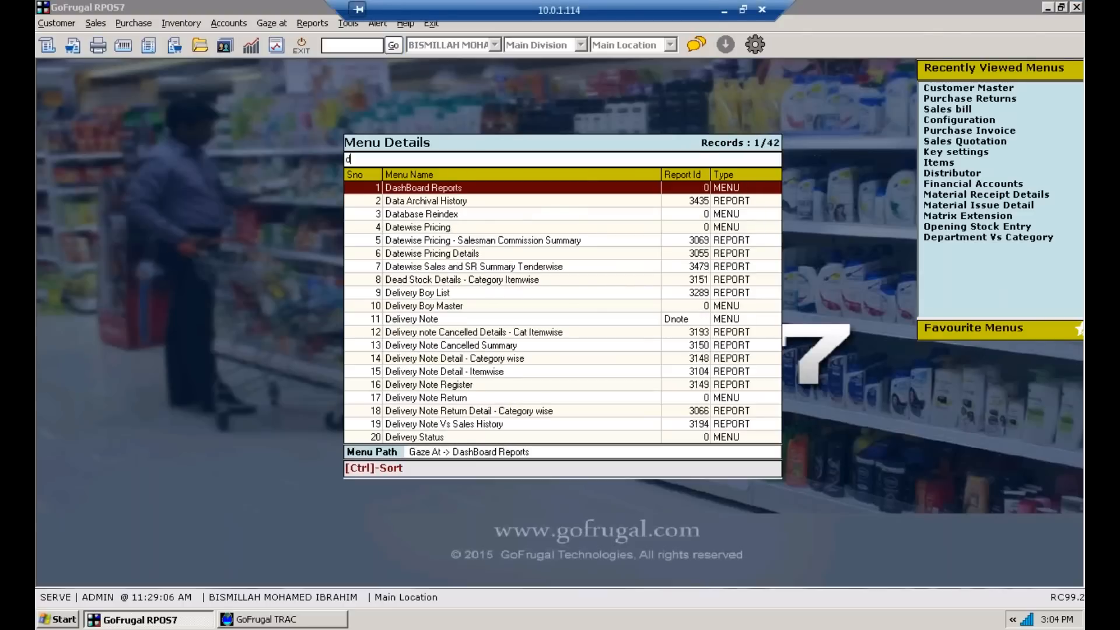
{"action": "type", "text": "iti"}
{"action": "key", "text": "BackSpace"}
{"action": "key", "text": "BackSpace"}
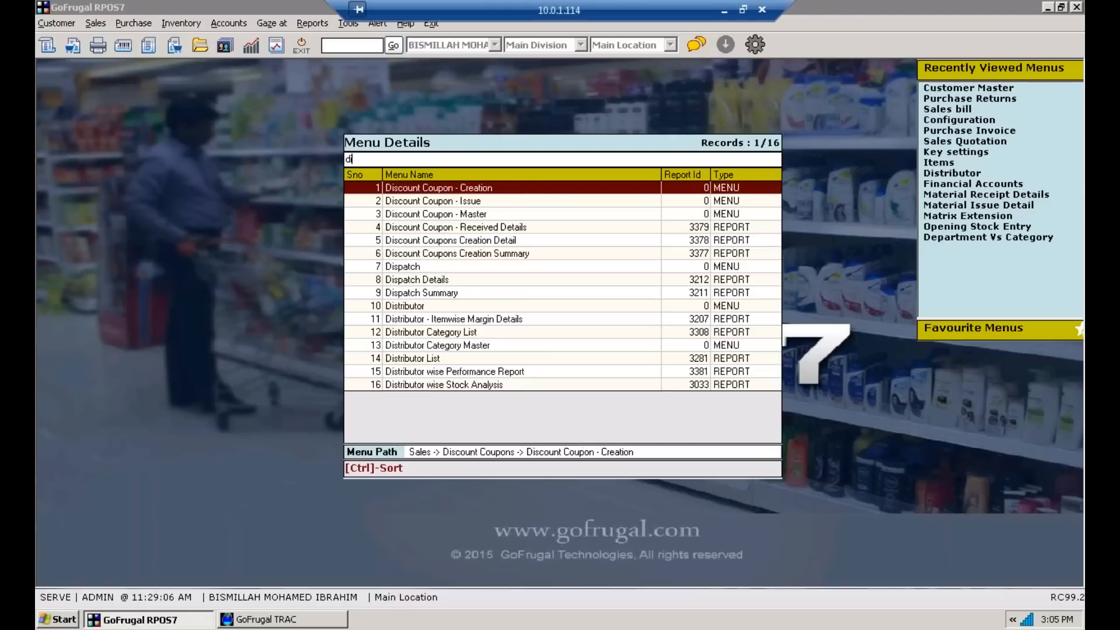
{"action": "type", "text": "stribut"}
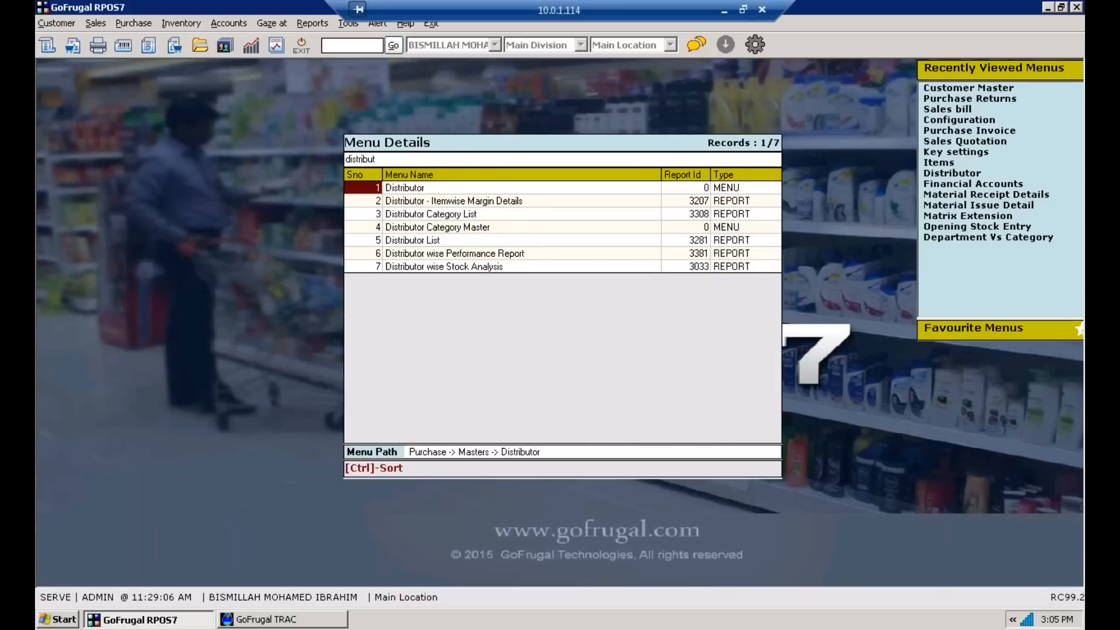
{"action": "key", "text": "Return"}
Step: Create and save a distributor record named Distributor with Tamil Nadu as its GST state, and close the form
{"action": "type", "text": "Dis"}
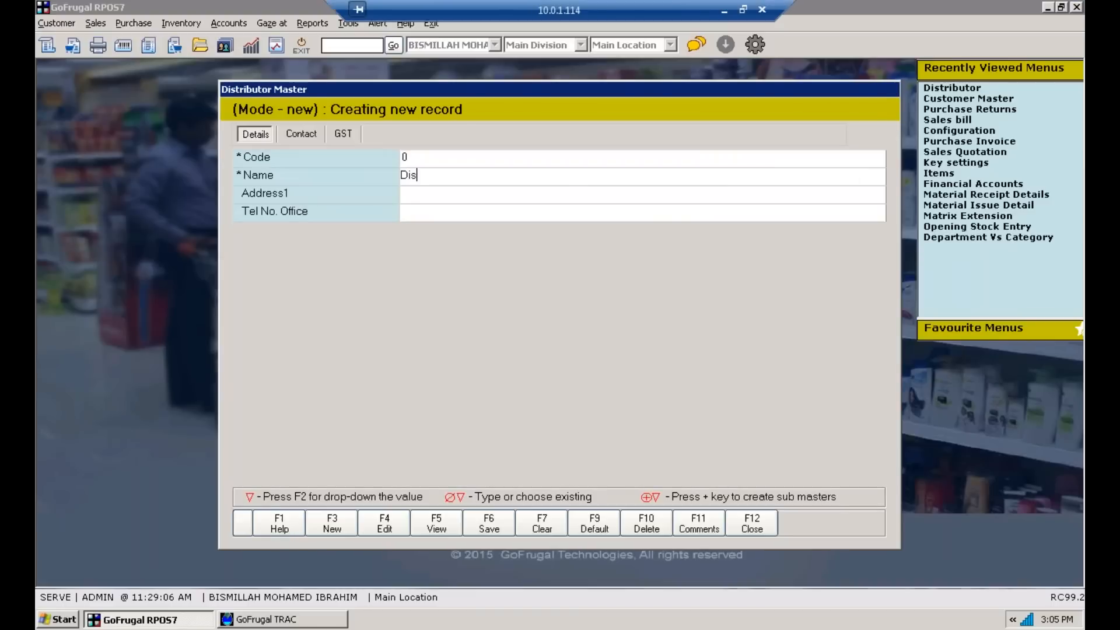
{"action": "type", "text": "tributor"}
{"action": "key", "text": "Return"}
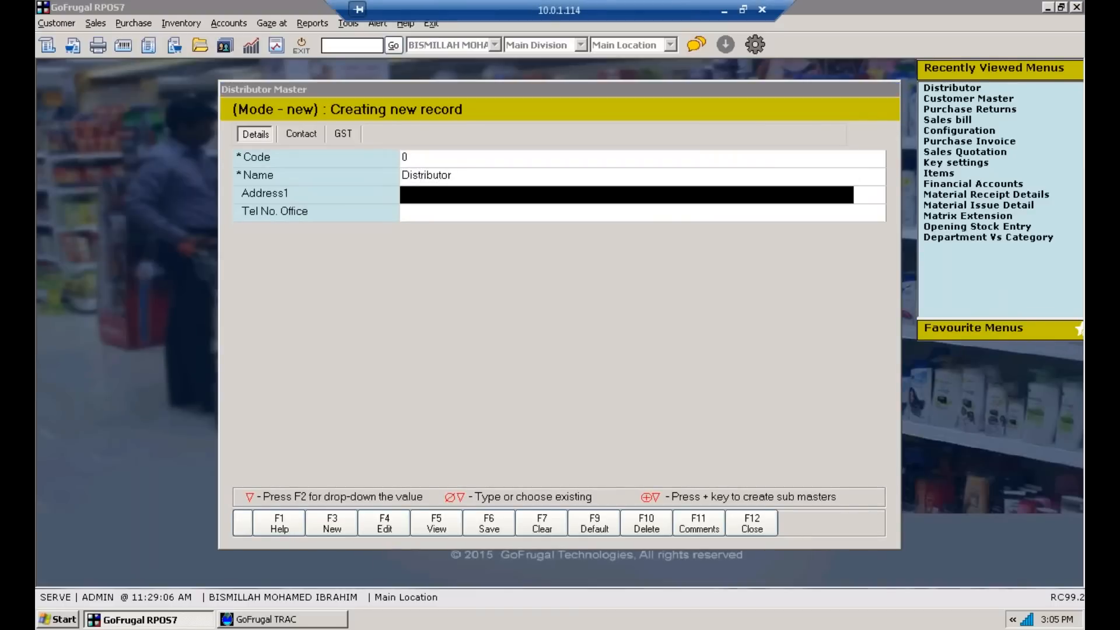
{"action": "key", "text": "F6"}
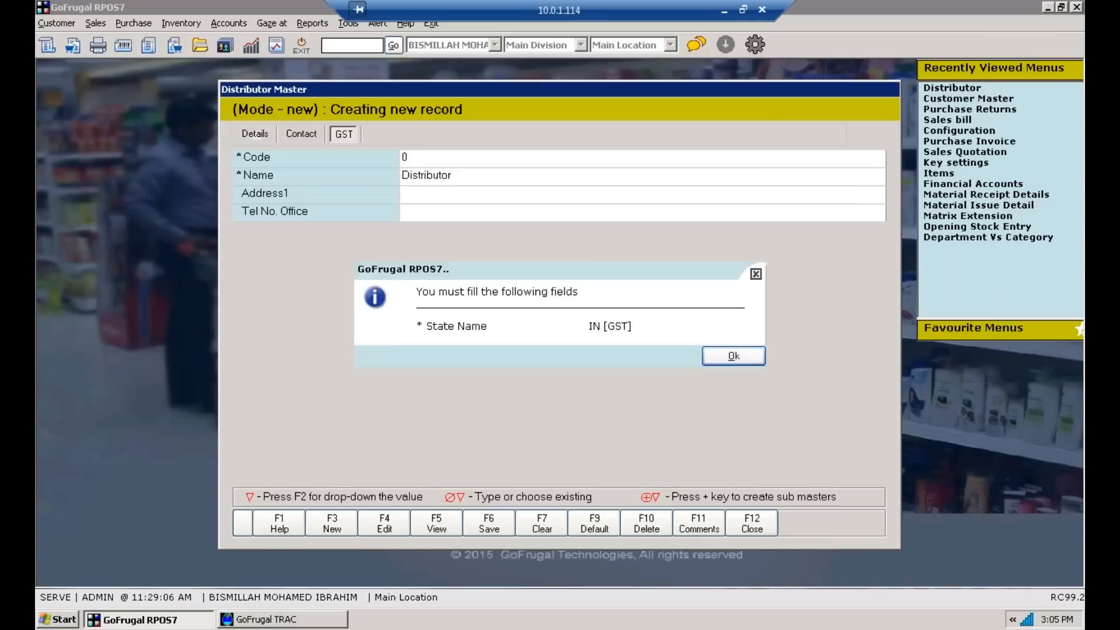
{"action": "key", "text": "Return"}
{"action": "type", "text": "t"}
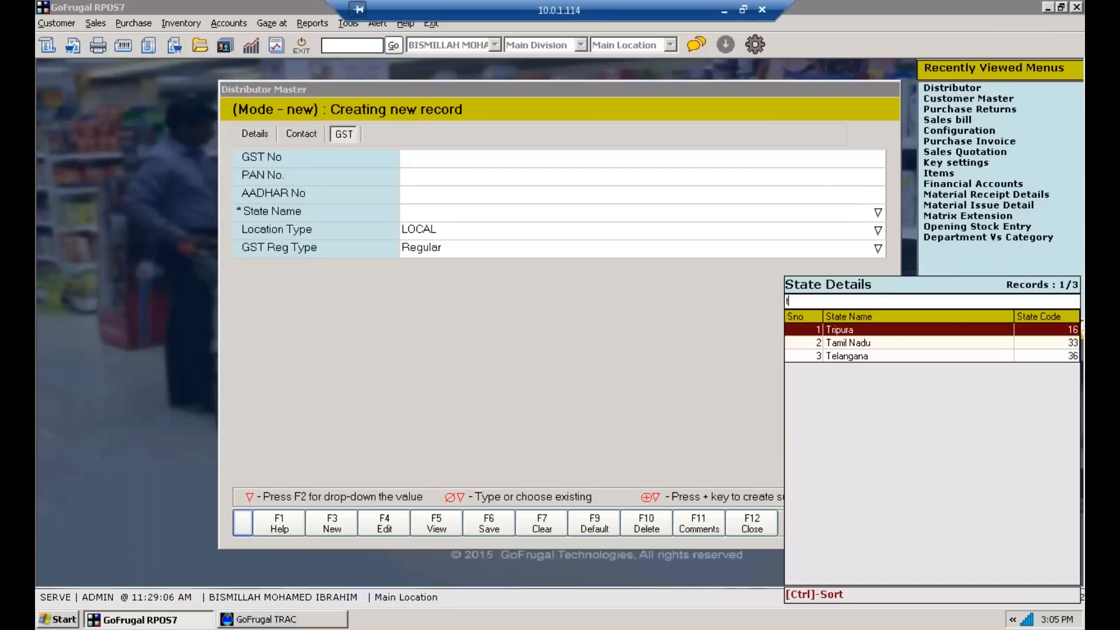
{"action": "type", "text": "amil"}
{"action": "key", "text": "Return"}
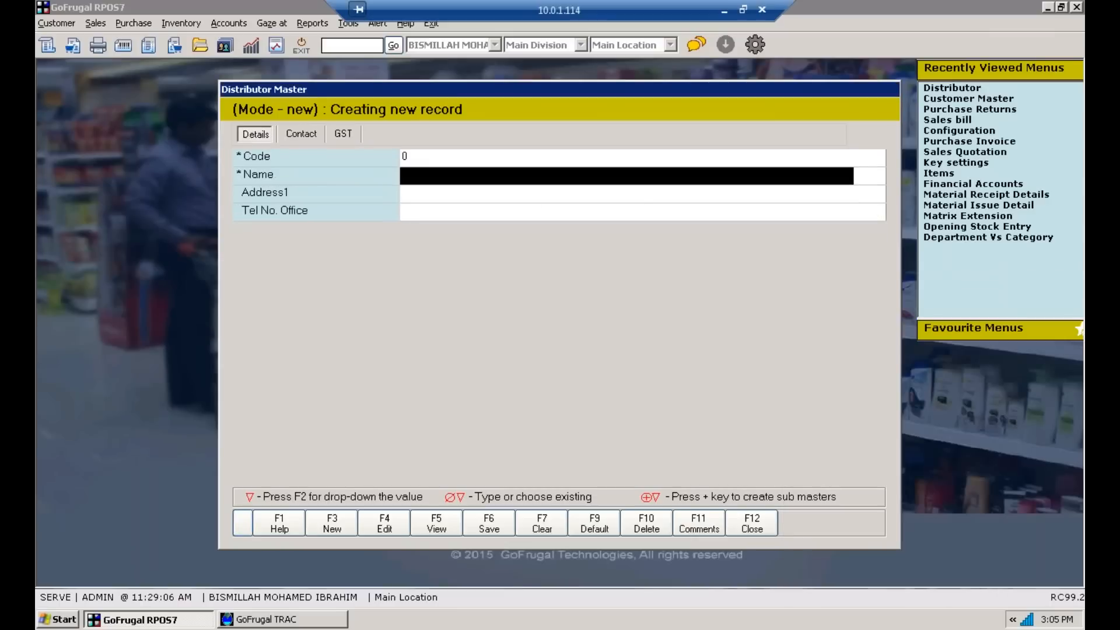
{"action": "key", "text": "F12"}
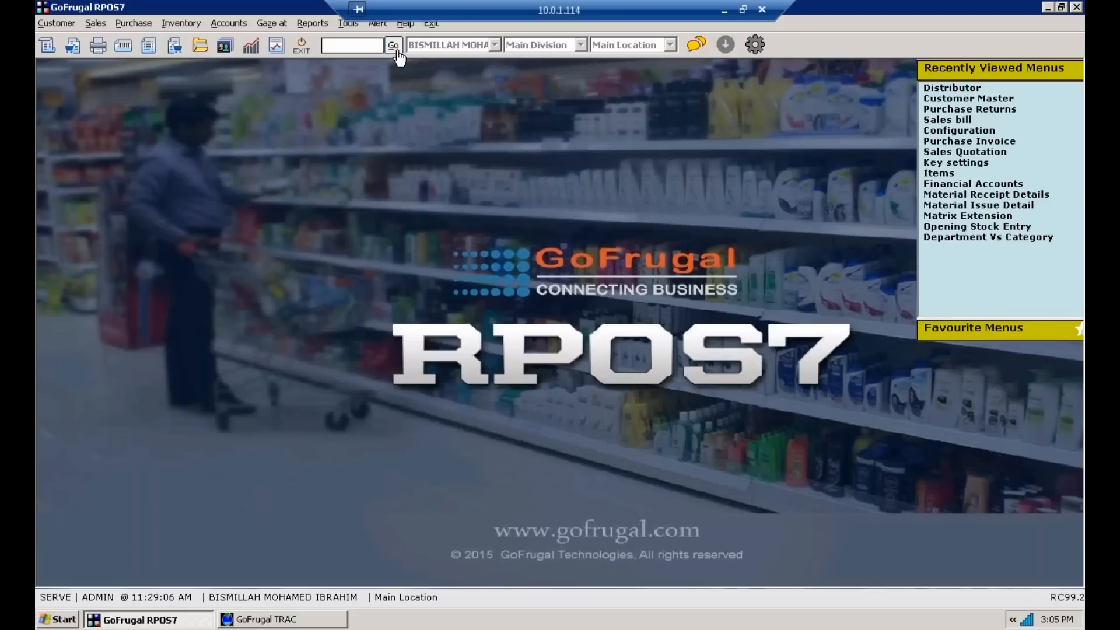
Step: Switch to GoFrugal TRAC and view the Customer and Distributor ledgers in Ledger Master, closing the form when done
{"action": "left_click", "coordinate": [307, 621]}
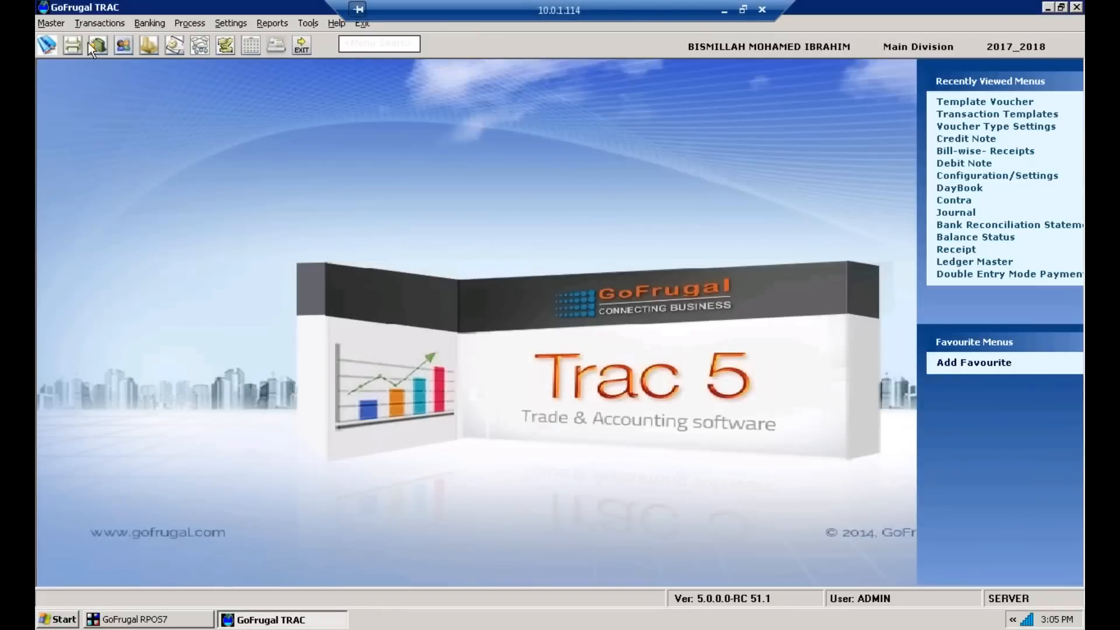
{"action": "left_click", "coordinate": [58, 23]}
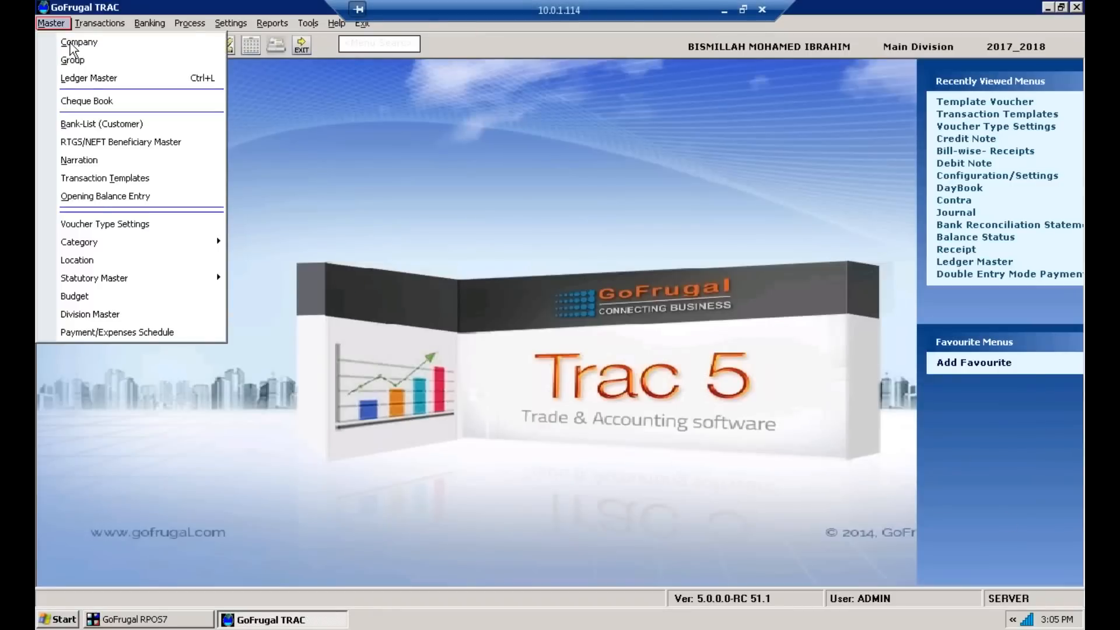
{"action": "left_click", "coordinate": [94, 78]}
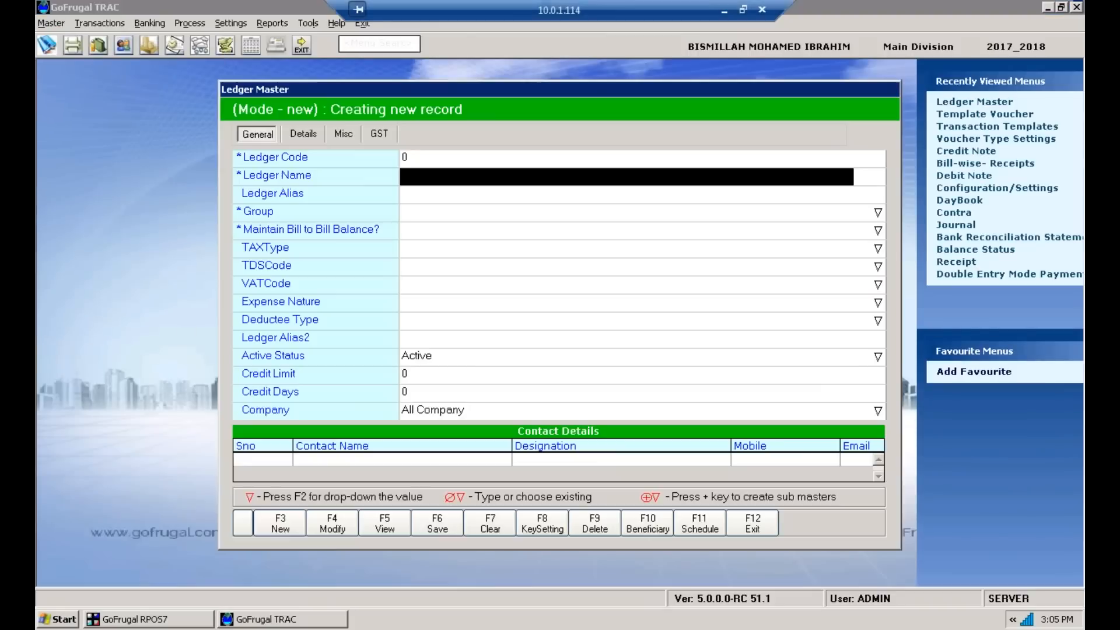
{"action": "left_click", "coordinate": [394, 529]}
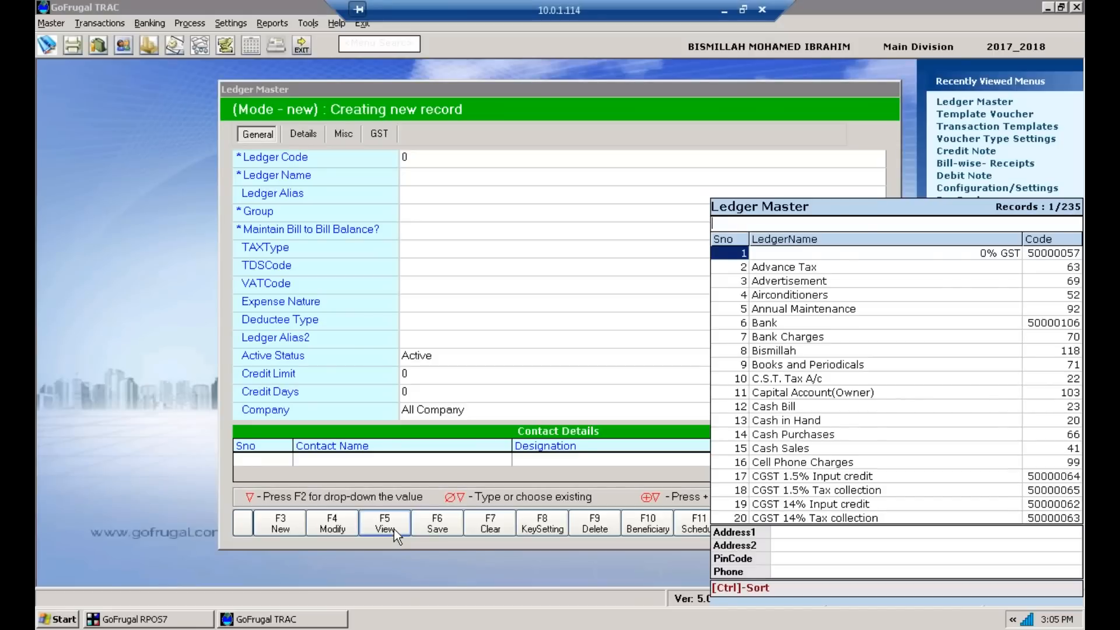
{"action": "type", "text": "customer"}
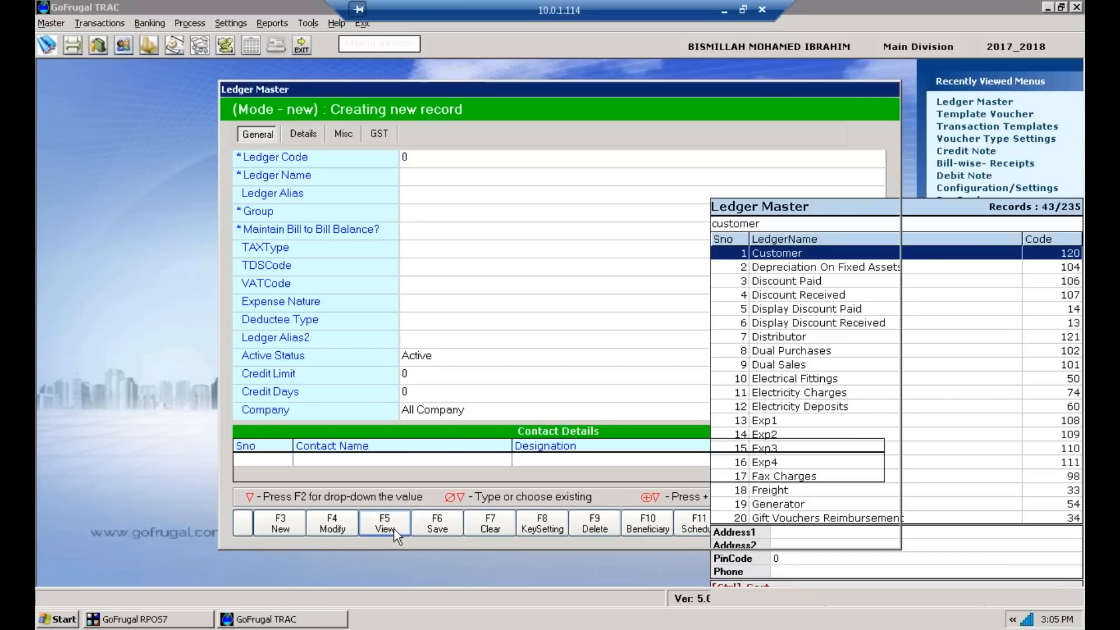
{"action": "key", "text": "Return"}
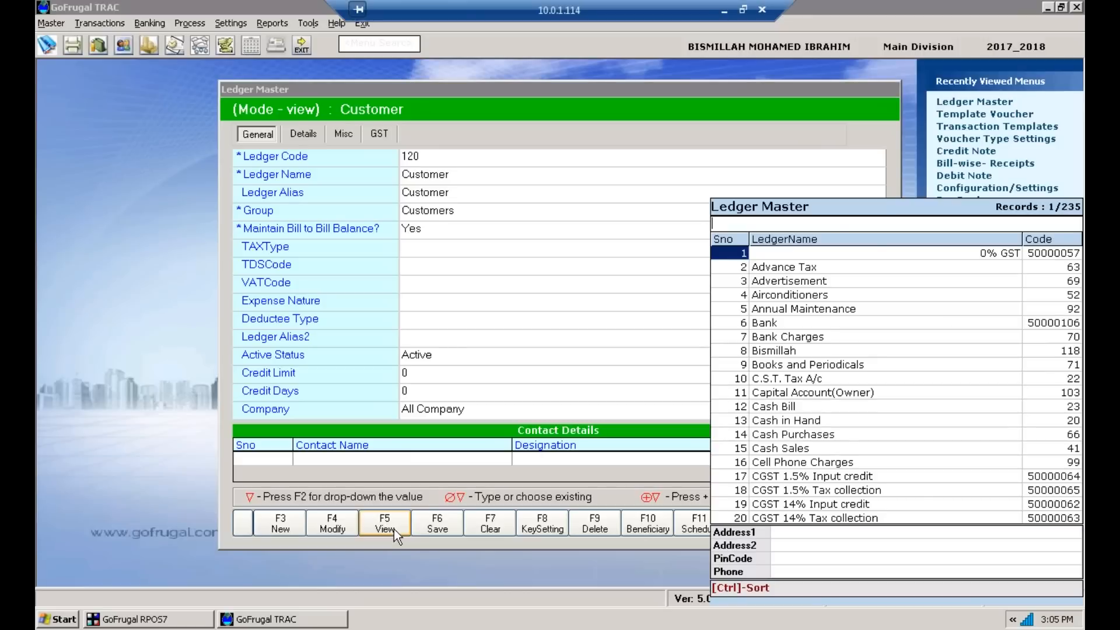
{"action": "key", "text": "Return"}
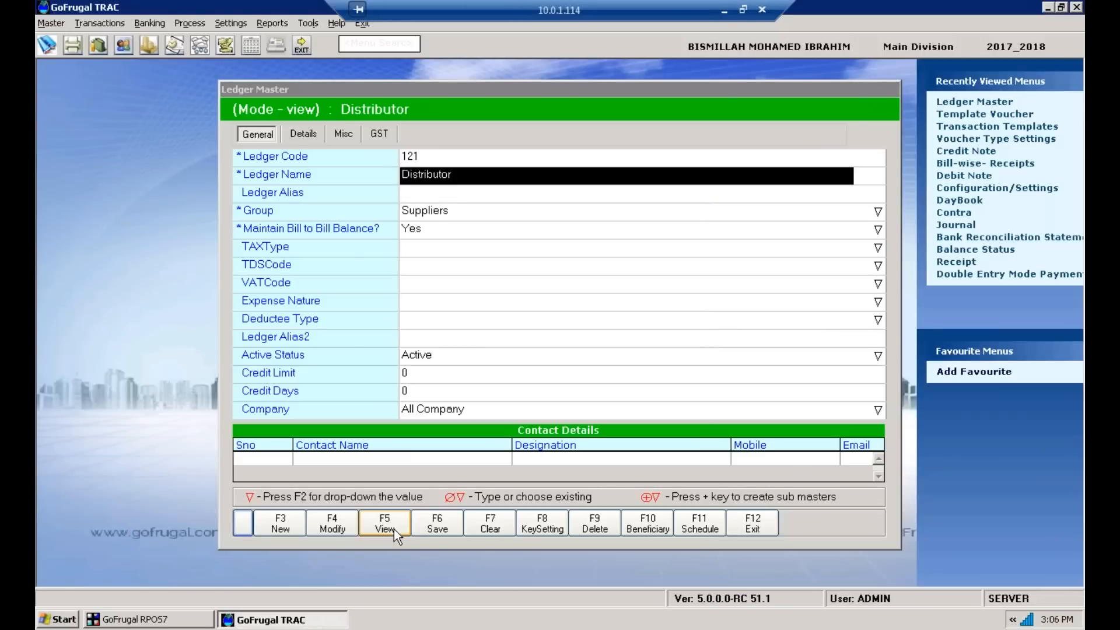
{"action": "key", "text": "Escape"}
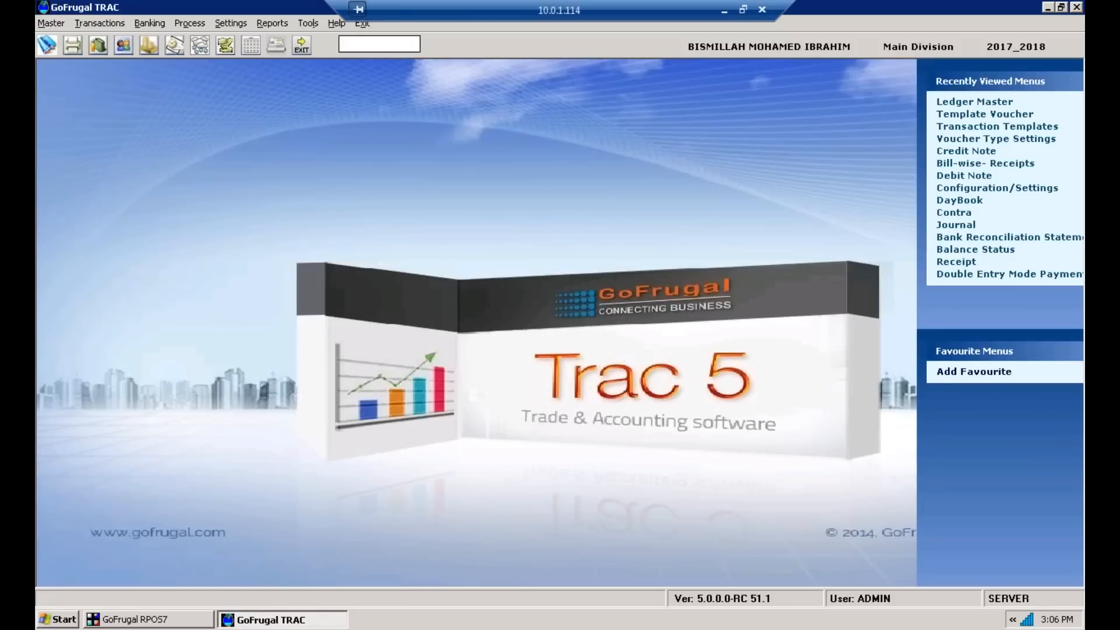
Step: Find the Opening Balance entry form through the menu search and view the bill details behind Retail Point Distributors' credit opening balance
{"action": "key", "text": "Return"}
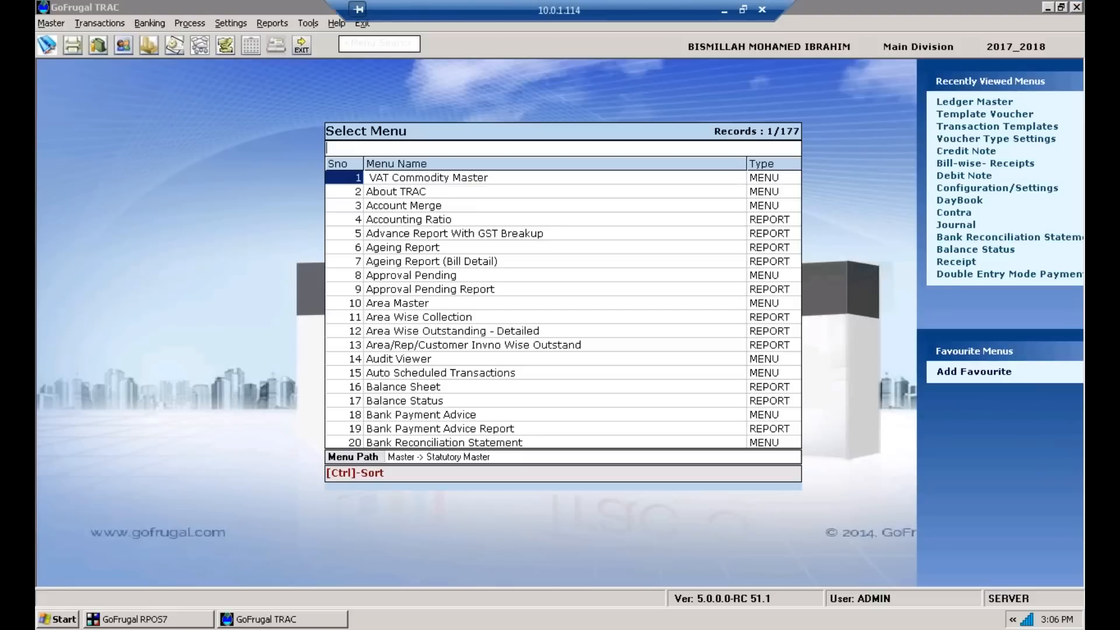
{"action": "type", "text": "openi"}
{"action": "key", "text": "Return"}
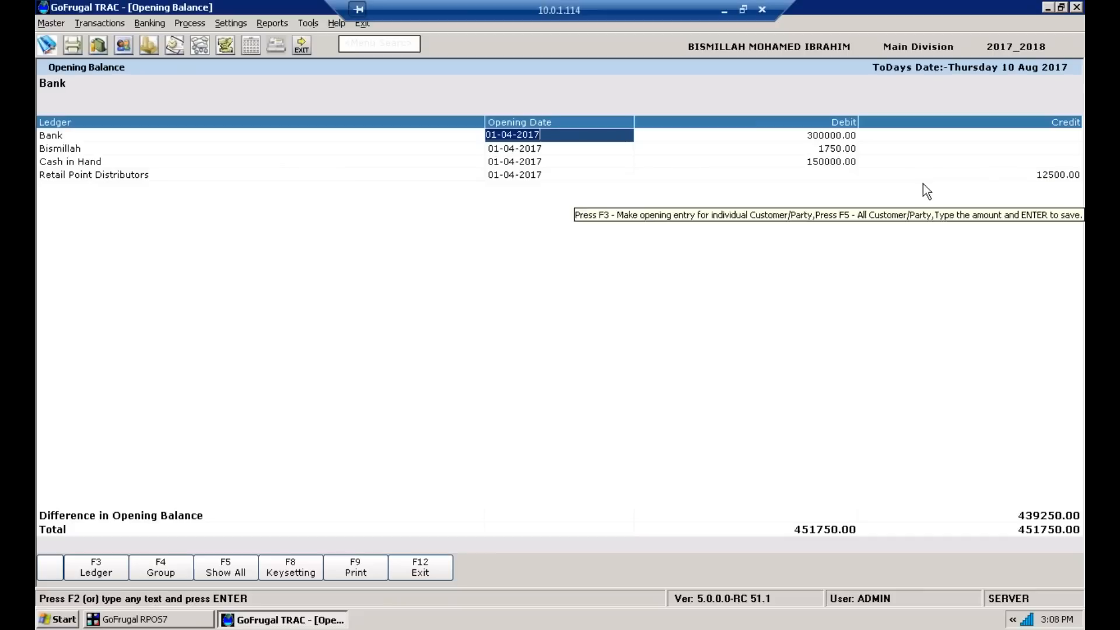
{"action": "left_click", "coordinate": [975, 175]}
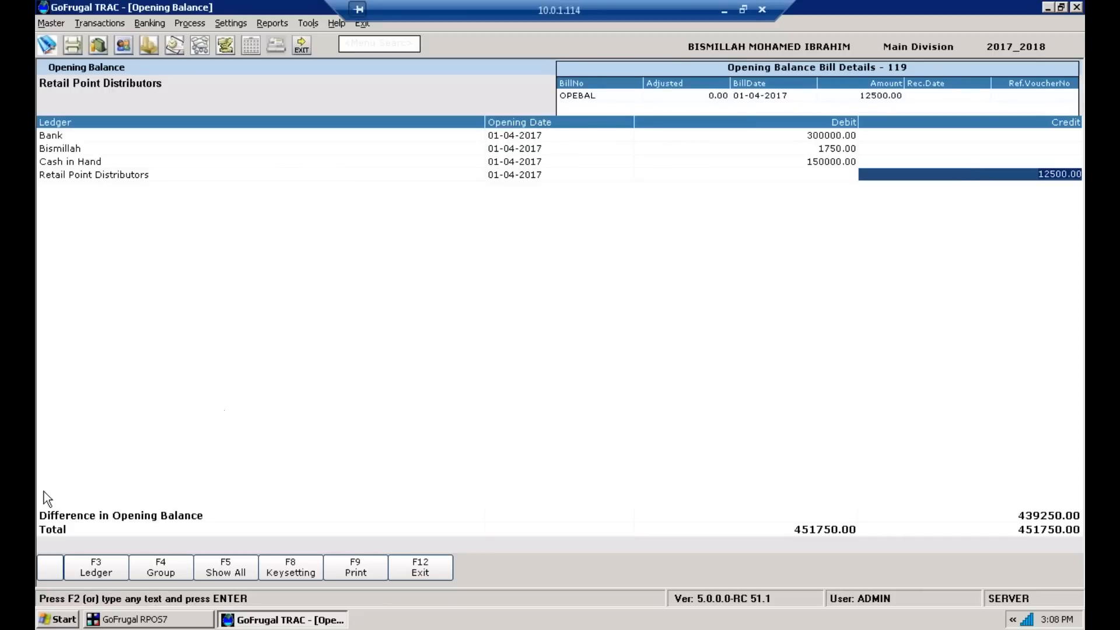
Step: Select the Customer ledger and save a debit opening balance of 1500, accepting the default bill adjustment details
{"action": "left_click", "coordinate": [96, 566]}
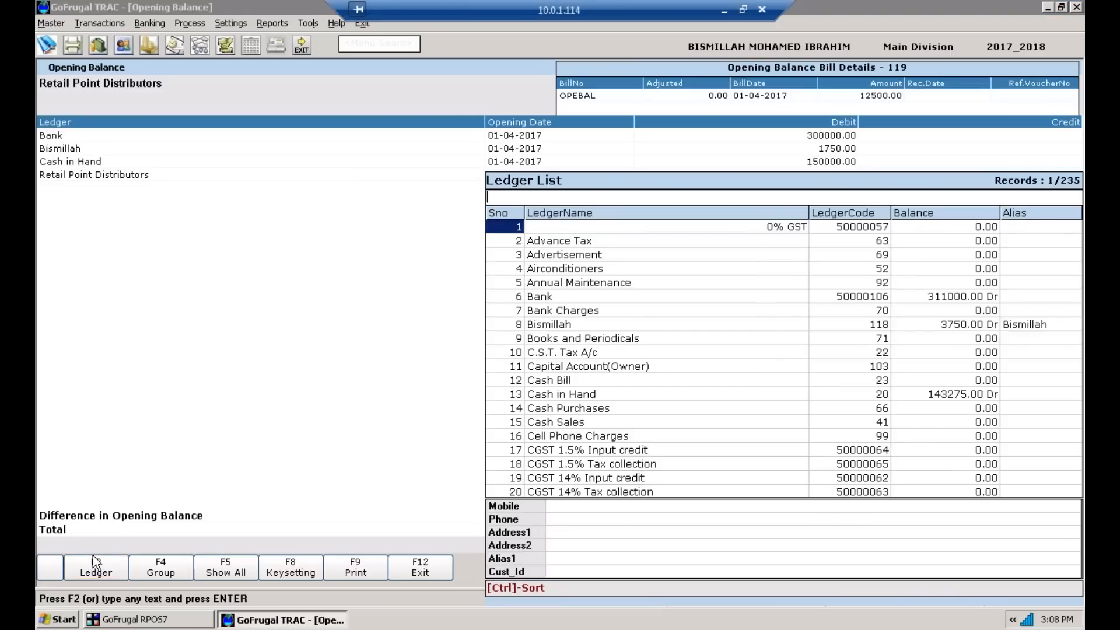
{"action": "type", "text": "customer"}
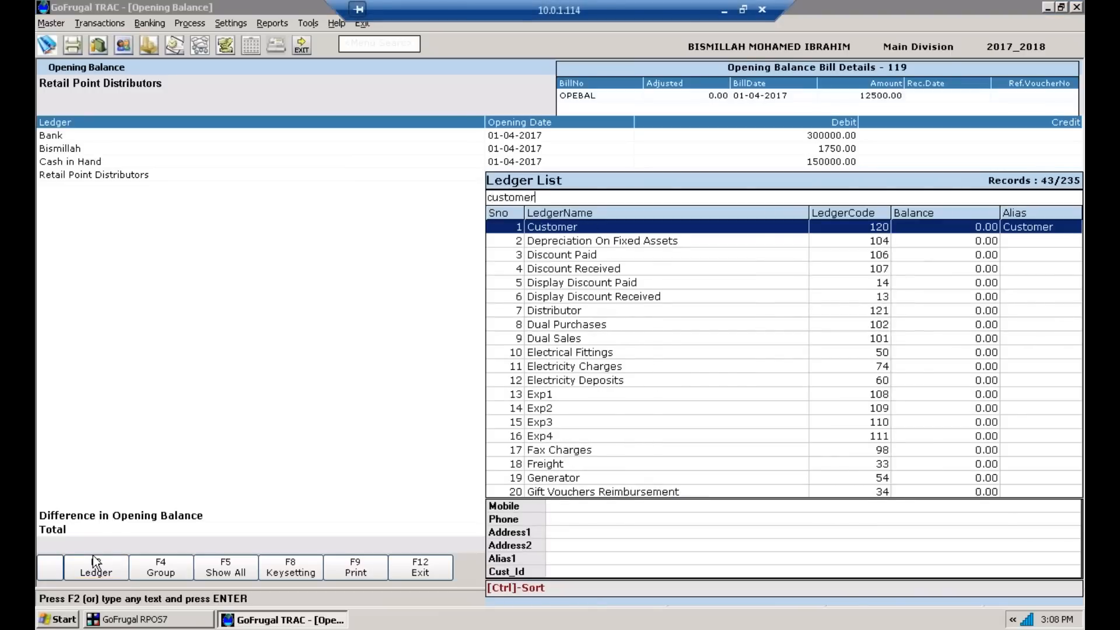
{"action": "key", "text": "Return"}
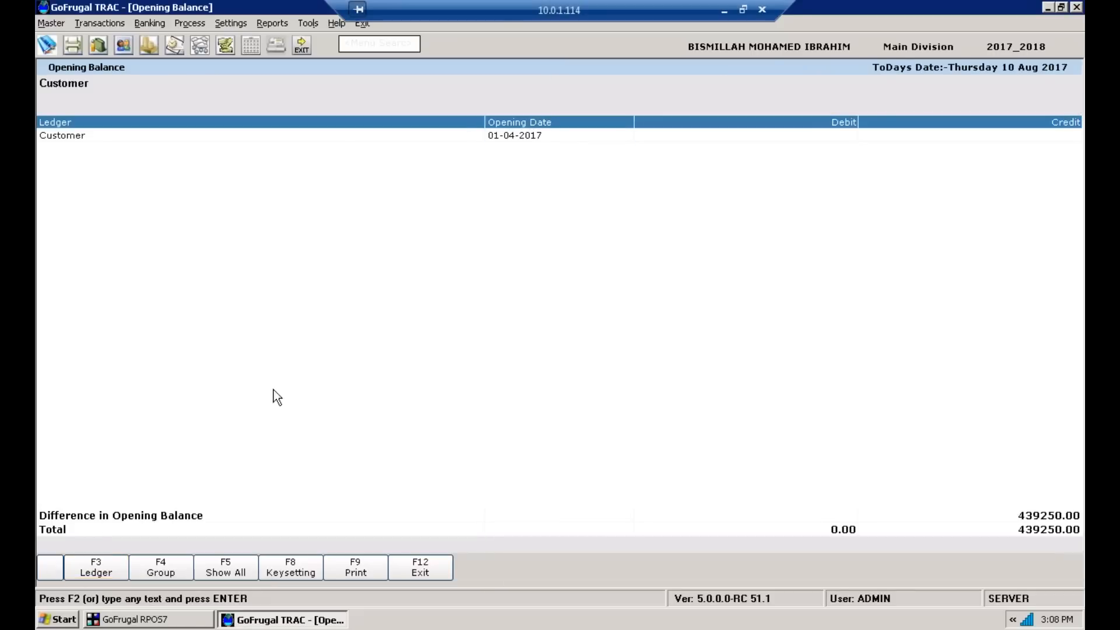
{"action": "left_click", "coordinate": [774, 140]}
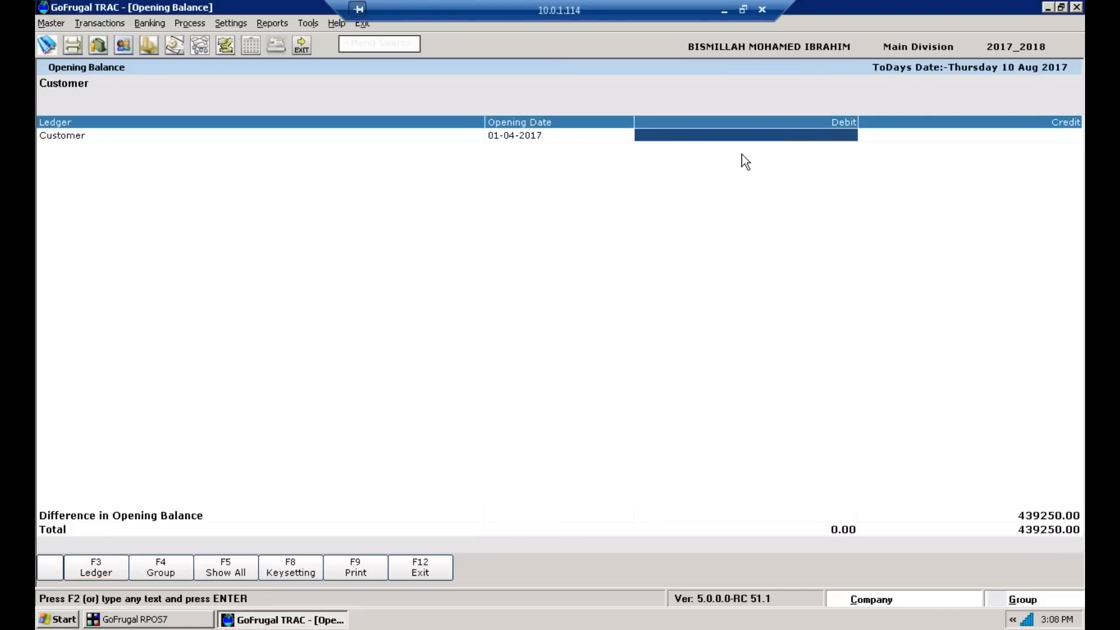
{"action": "type", "text": "1500"}
{"action": "key", "text": "Return"}
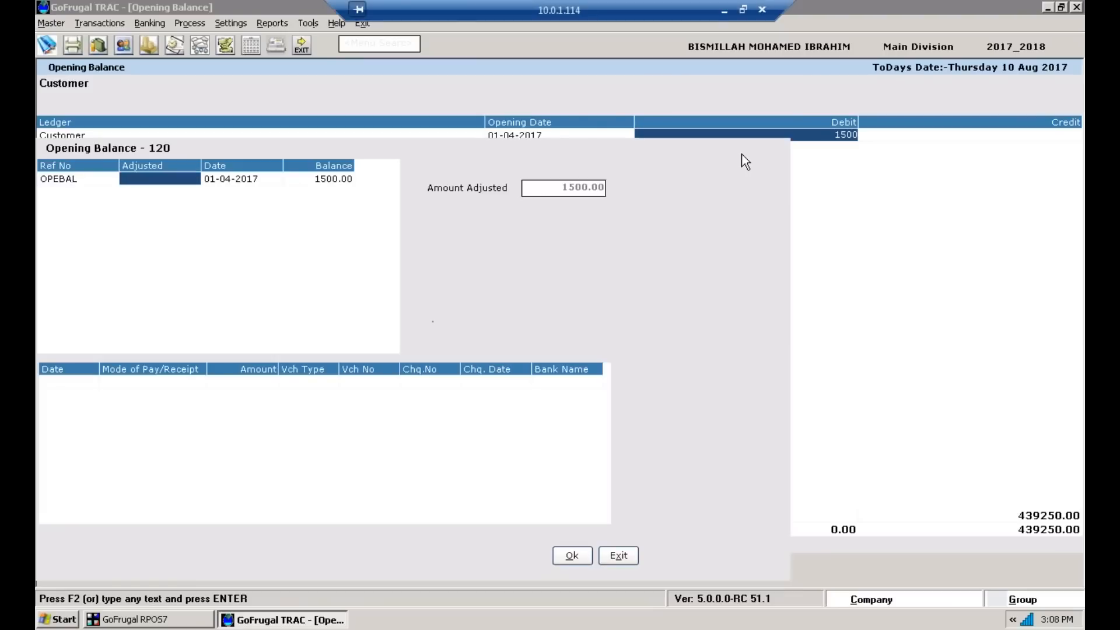
{"action": "key", "text": "Return"}
{"action": "key", "text": "Return"}
{"action": "key", "text": "Return"}
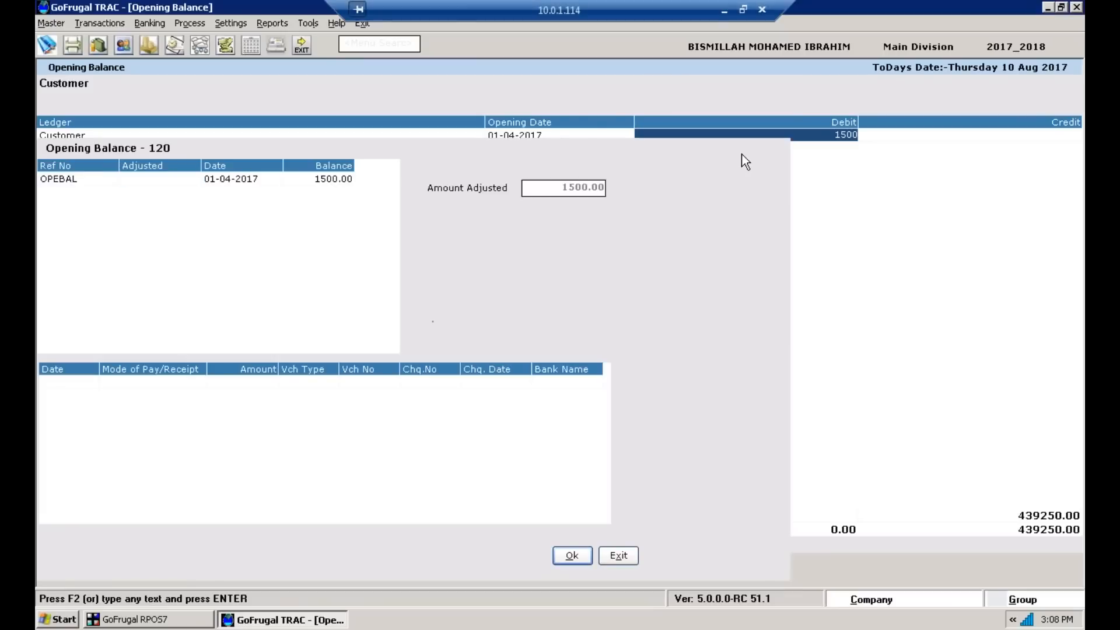
{"action": "key", "text": "Return"}
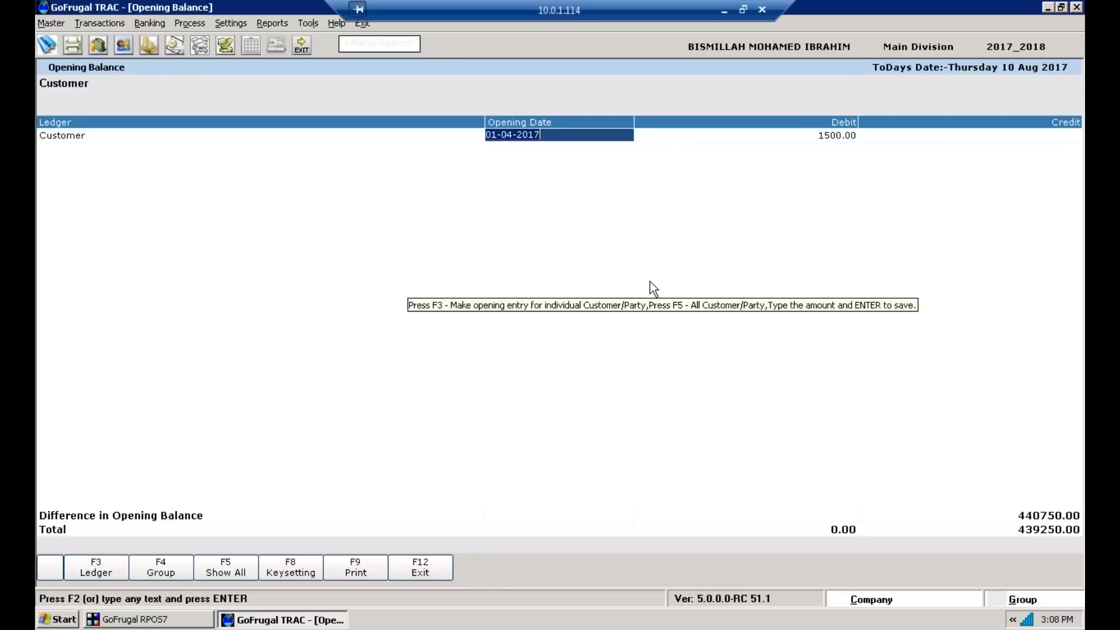
Step: Select the Distributor ledger, save a credit opening balance of 1200 with the default adjustment details, and close the form
{"action": "key", "text": "F3"}
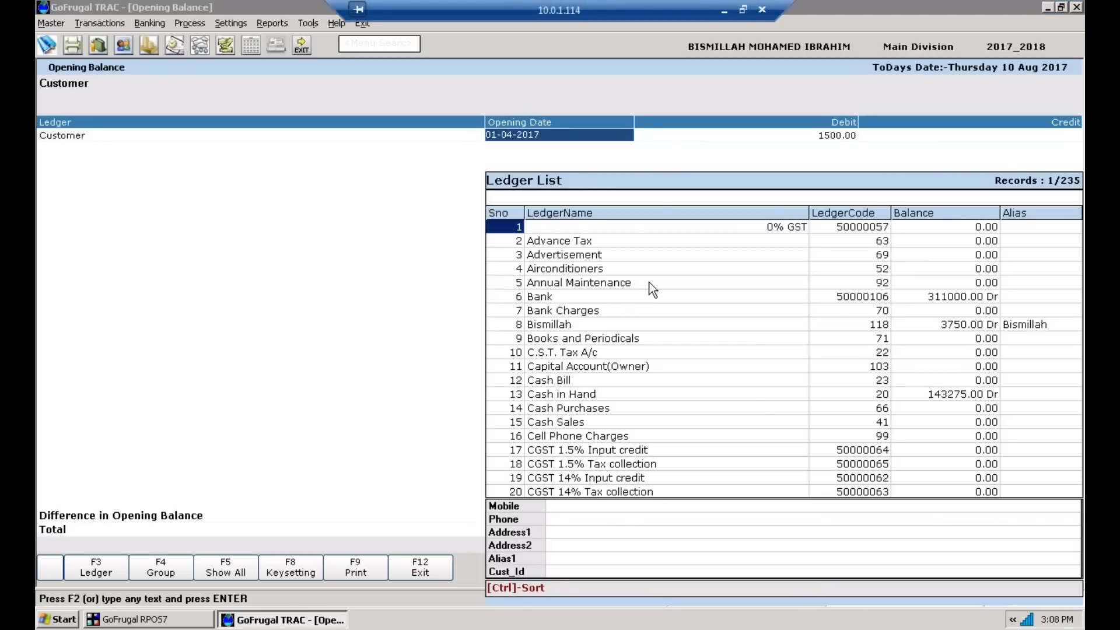
{"action": "type", "text": "distr"}
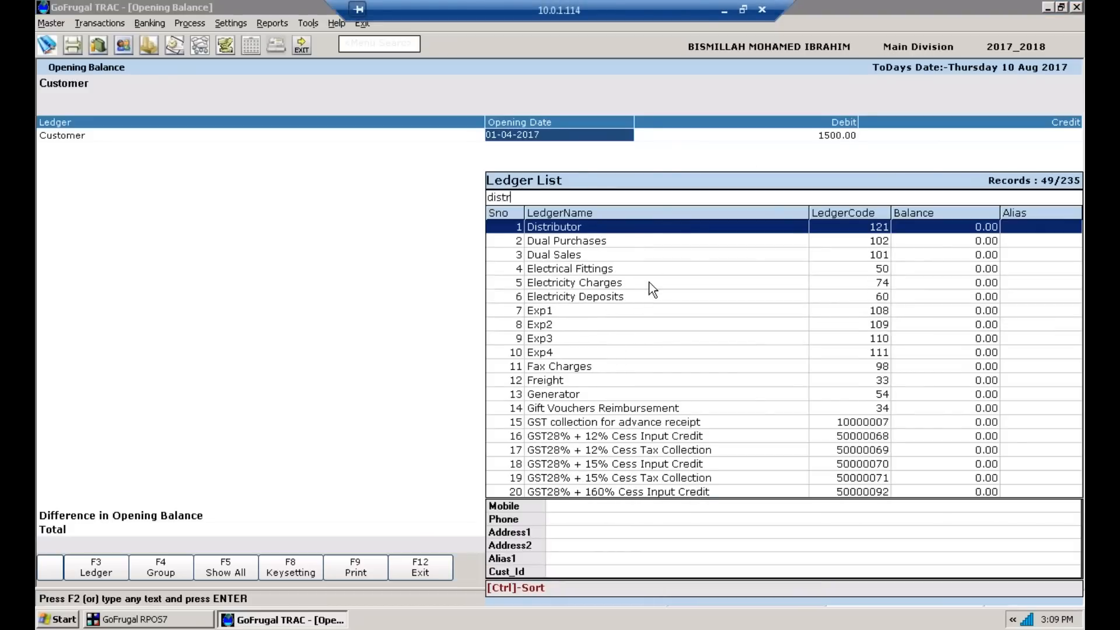
{"action": "key", "text": "Return"}
{"action": "key", "text": "Return"}
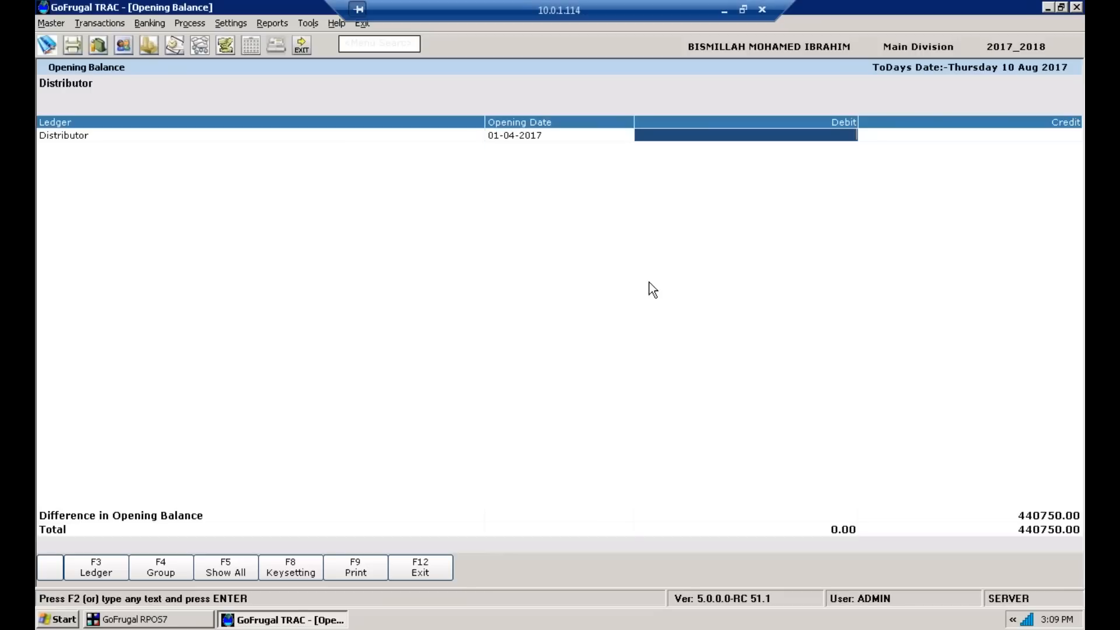
{"action": "key", "text": "Return"}
{"action": "type", "text": "1200"}
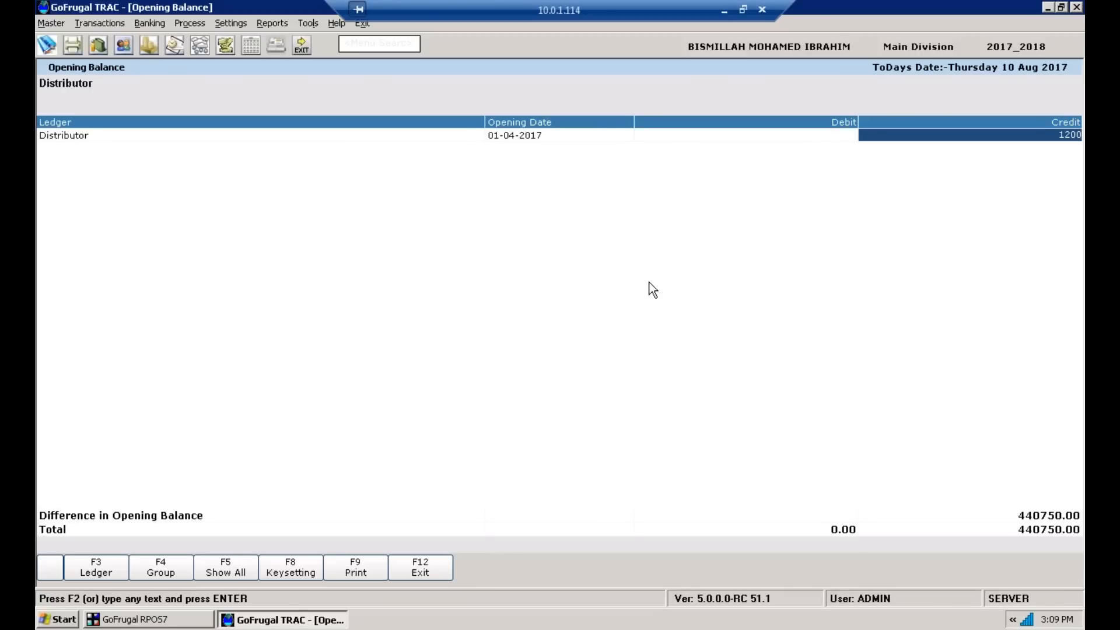
{"action": "key", "text": "Return"}
{"action": "key", "text": "Return"}
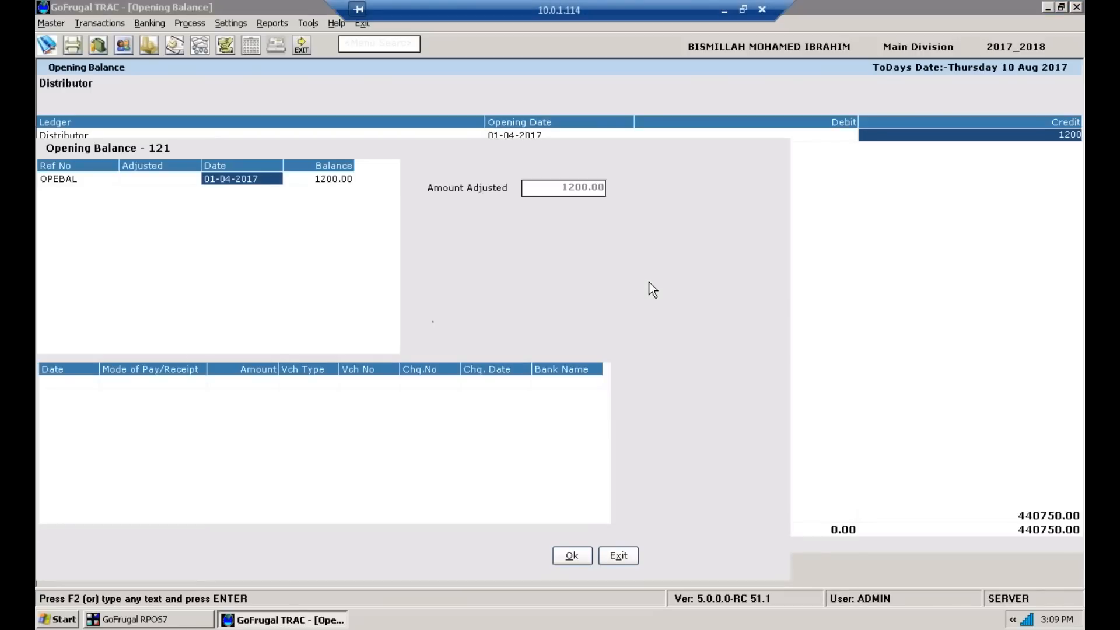
{"action": "key", "text": "Return"}
{"action": "key", "text": "Return"}
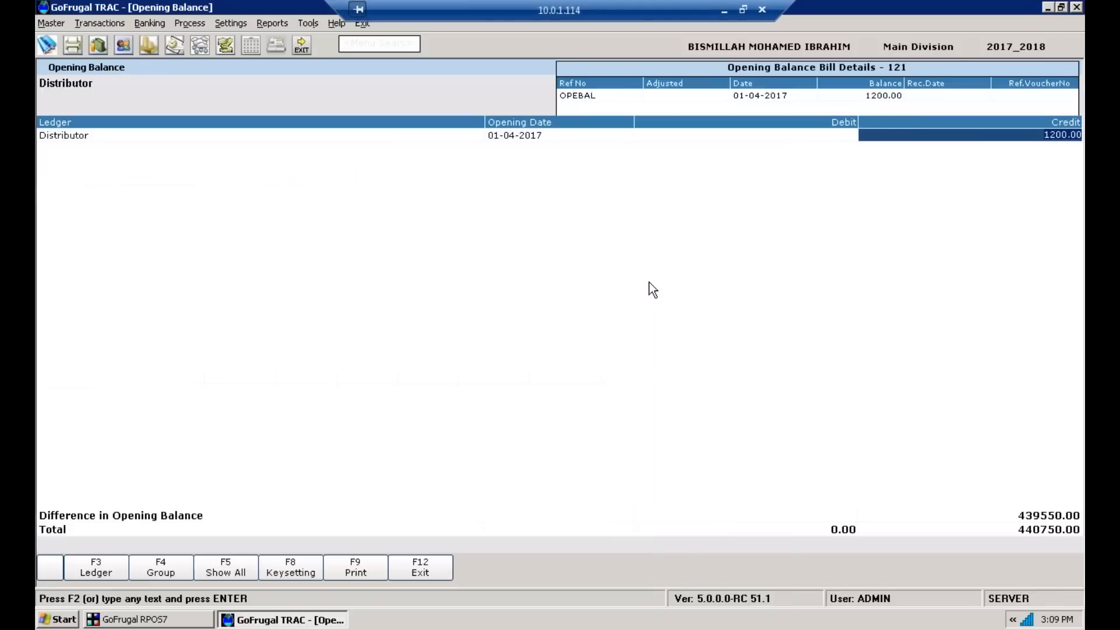
{"action": "key", "text": "Escape"}
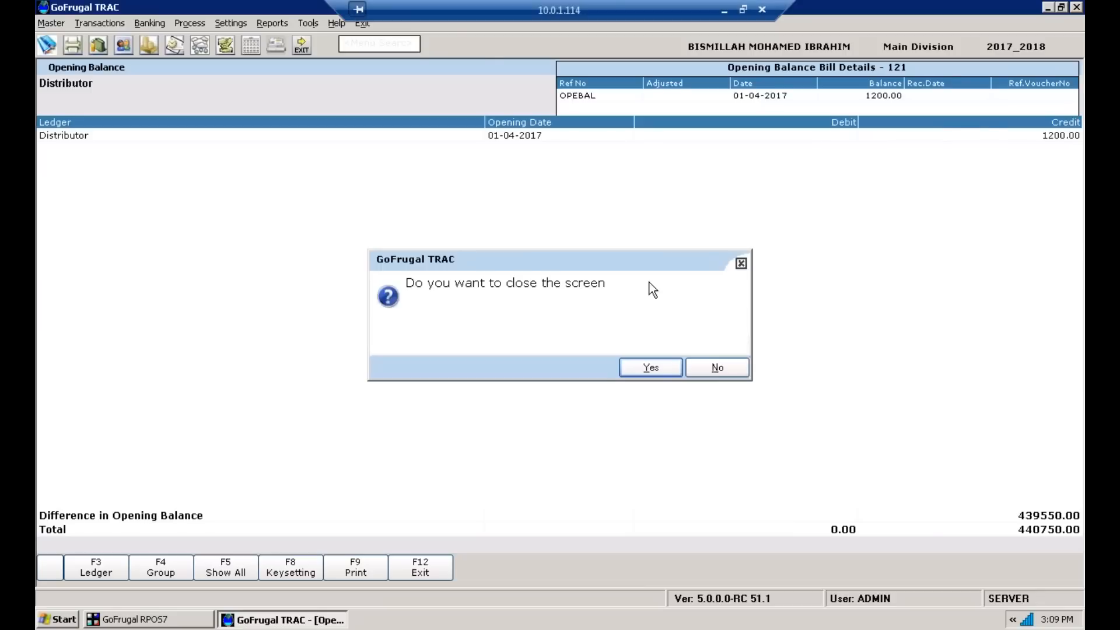
{"action": "key", "text": "Return"}
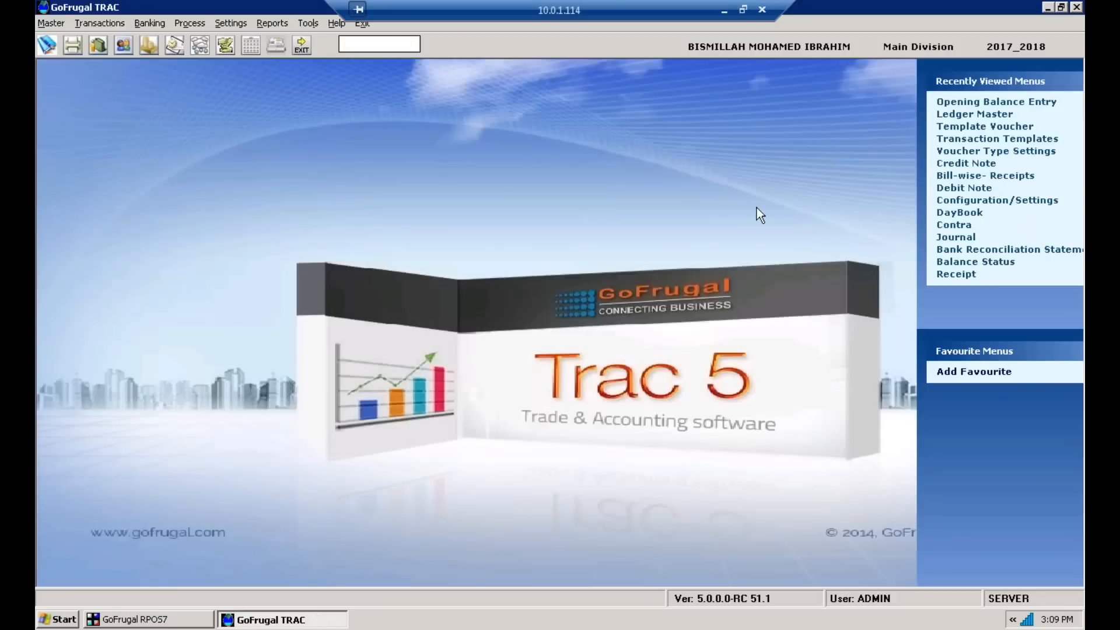
Step: Reopen Opening Balance Entry to review the Customer, Distributor and Retail Point Distributors balances, closing the form when done
{"action": "left_click", "coordinate": [972, 119]}
{"action": "key", "text": "Escape"}
{"action": "left_click", "coordinate": [962, 103]}
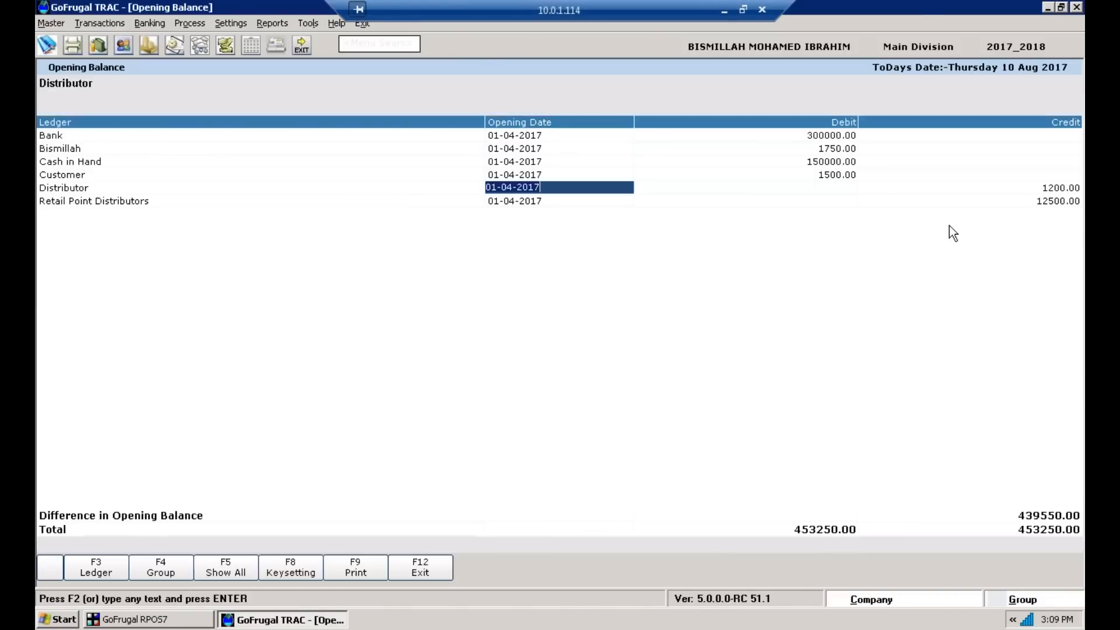
{"action": "left_click", "coordinate": [981, 200]}
{"action": "key", "text": "Return"}
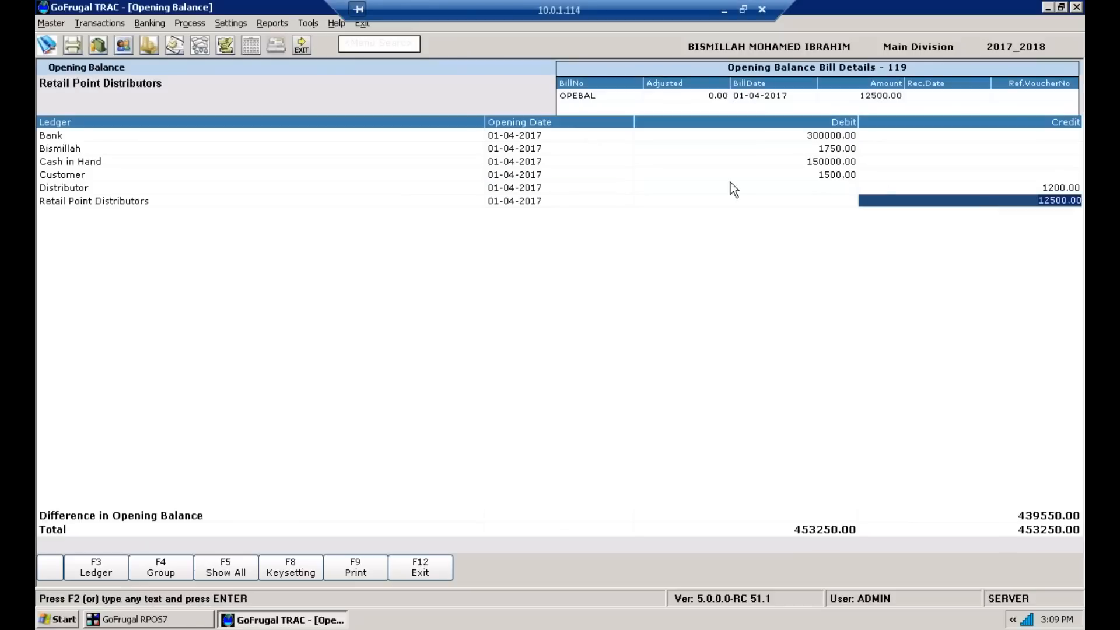
{"action": "left_click", "coordinate": [764, 174]}
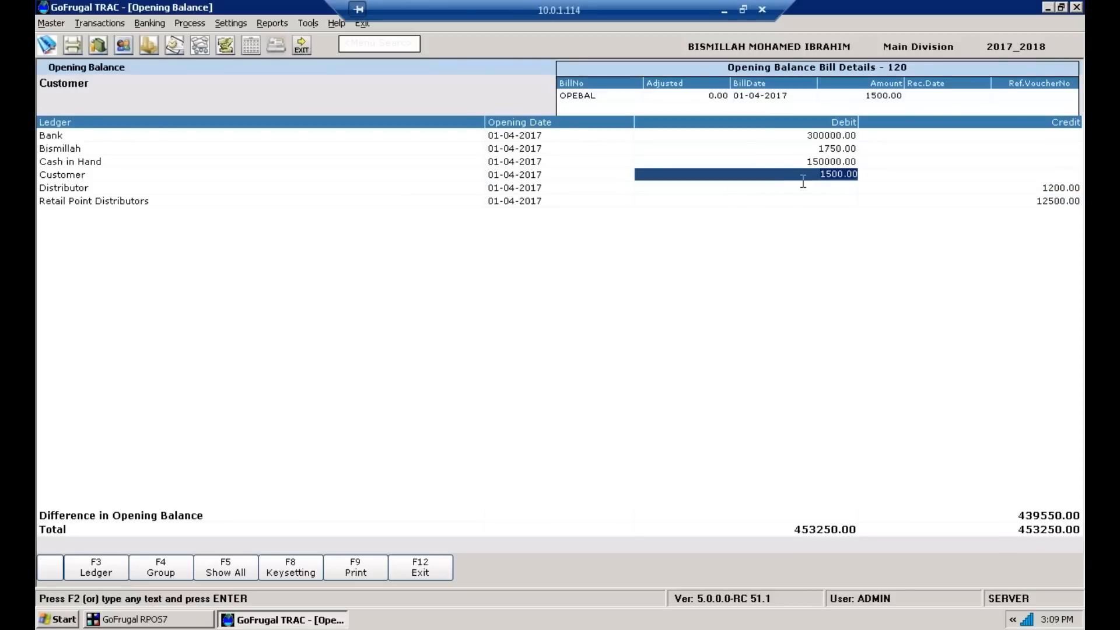
{"action": "key", "text": "Escape"}
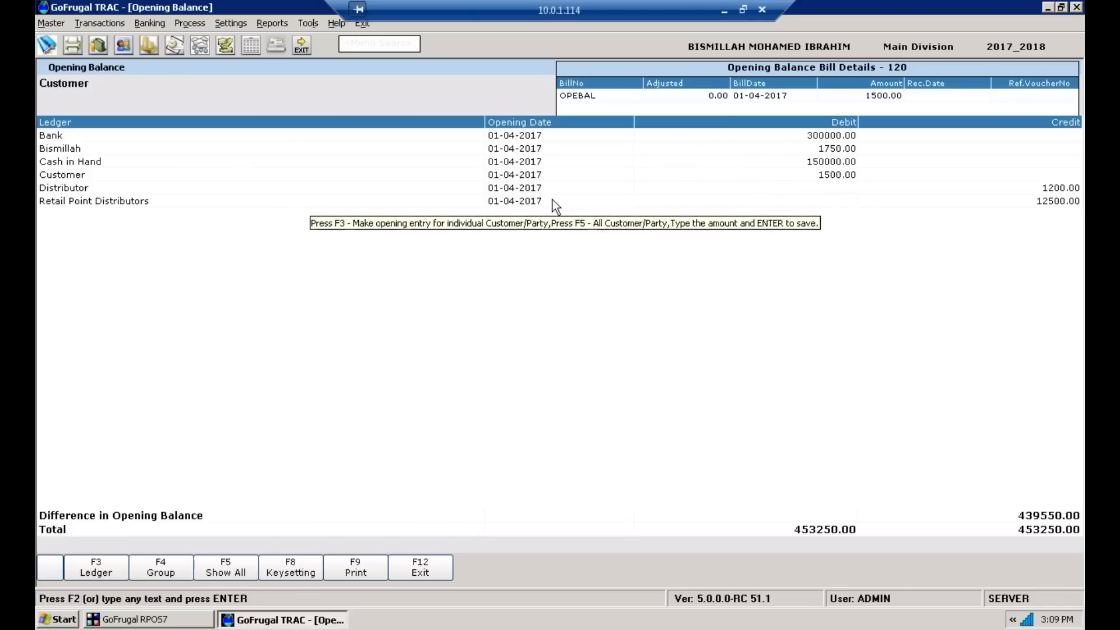
{"action": "key", "text": "Escape"}
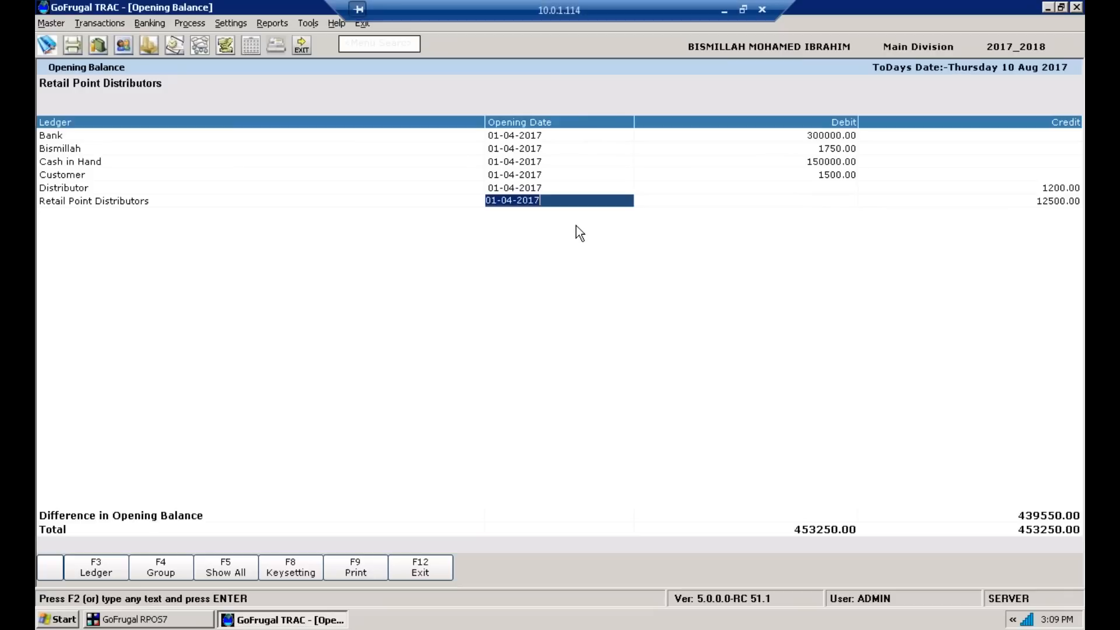
{"action": "key", "text": "Escape"}
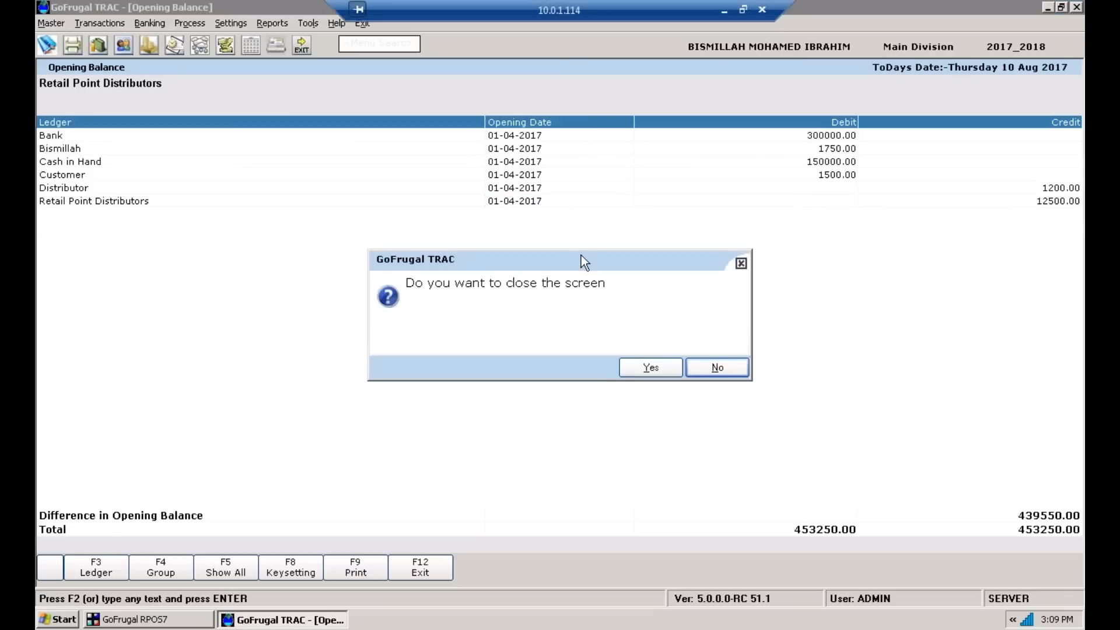
{"action": "left_click", "coordinate": [643, 369]}
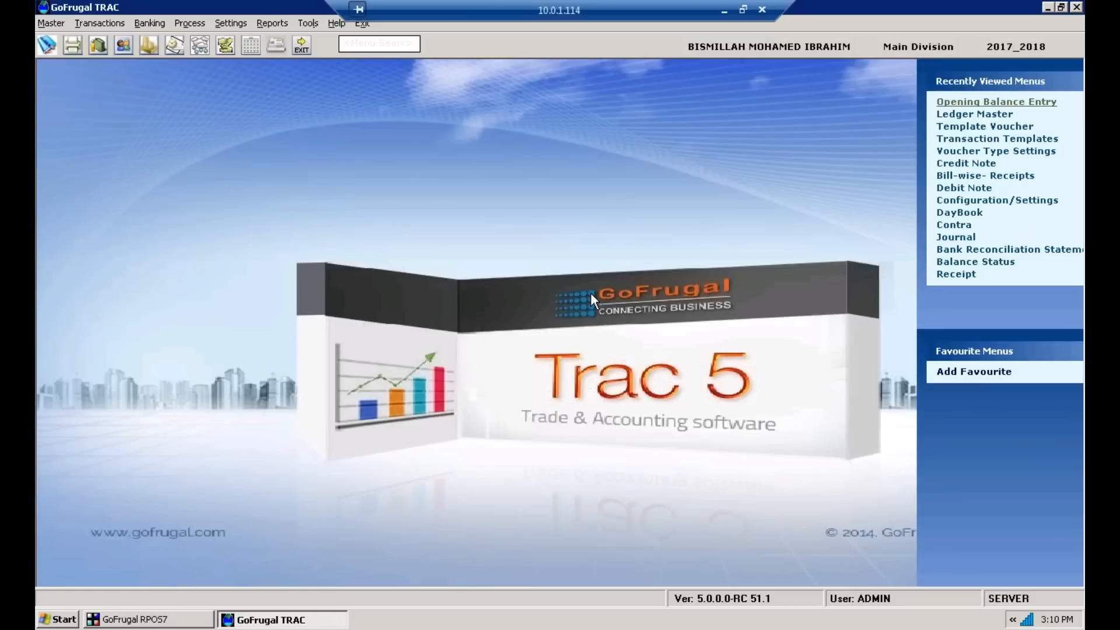
Step: Switch to GoFrugal RPOS7 and save Customer's 1700.00 credit sale of 2 Sunflower Oil 5 Kg without printing
{"action": "left_click", "coordinate": [186, 616]}
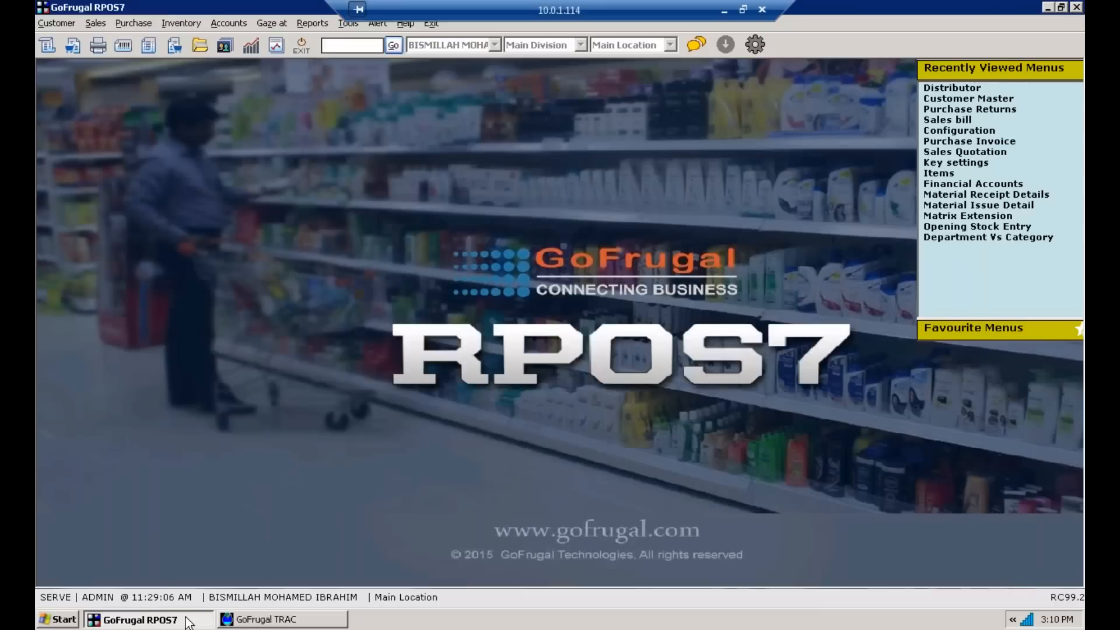
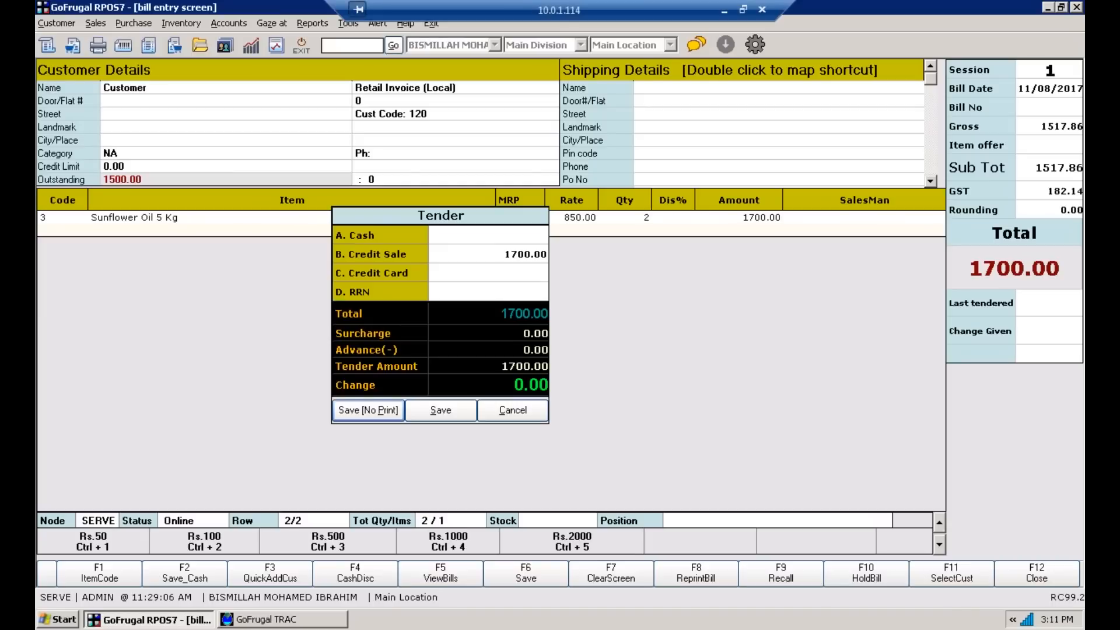
{"action": "key", "text": "Return"}
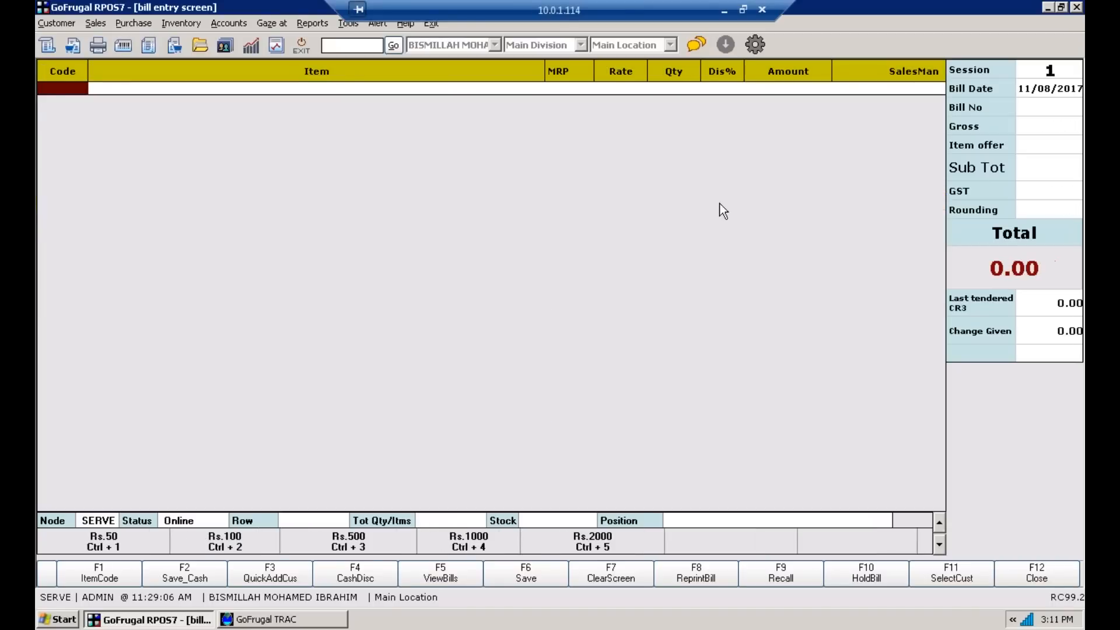
Step: Switch to GoFrugal TRAC, exit it, and relaunch it from the Financial Accounts option in RPOS7
{"action": "key", "text": "alt+Tab"}
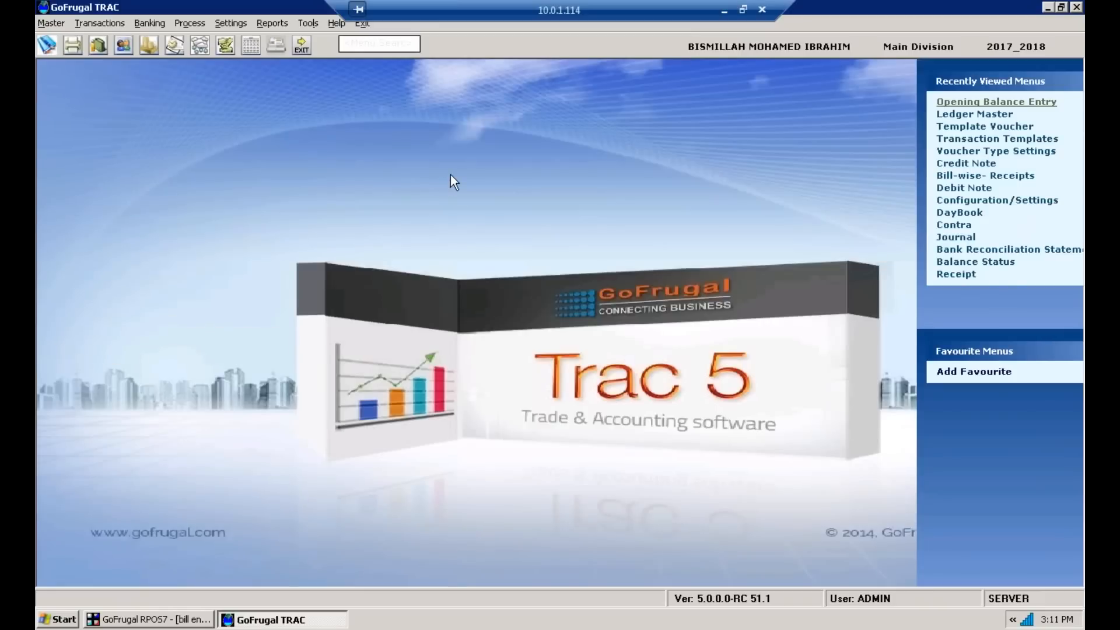
{"action": "left_click", "coordinate": [363, 24]}
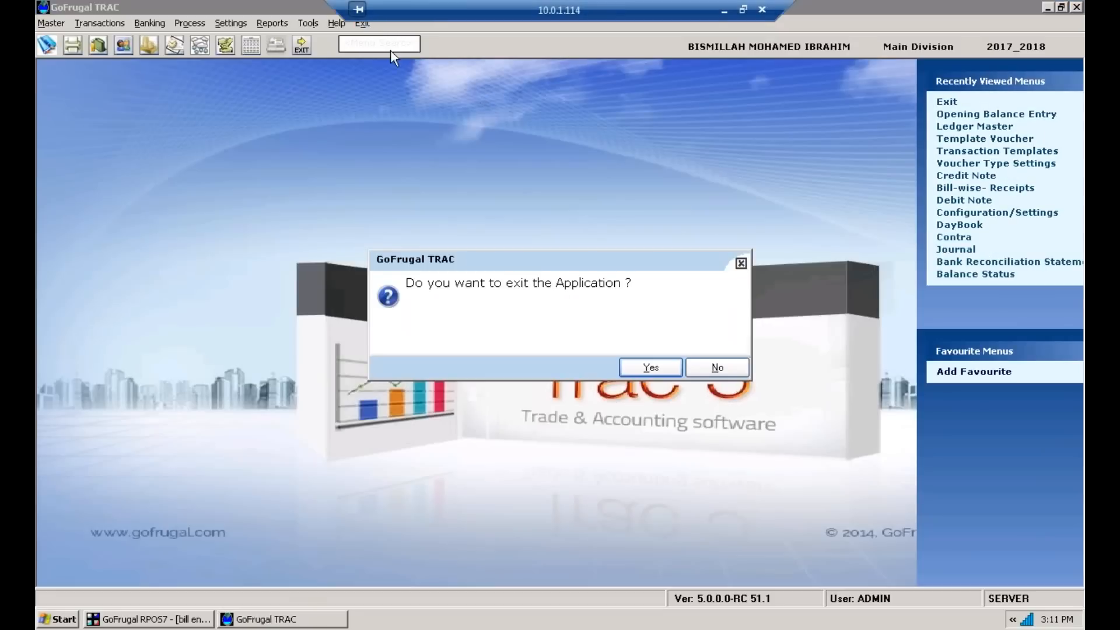
{"action": "left_click", "coordinate": [649, 368]}
{"action": "left_click", "coordinate": [228, 24]}
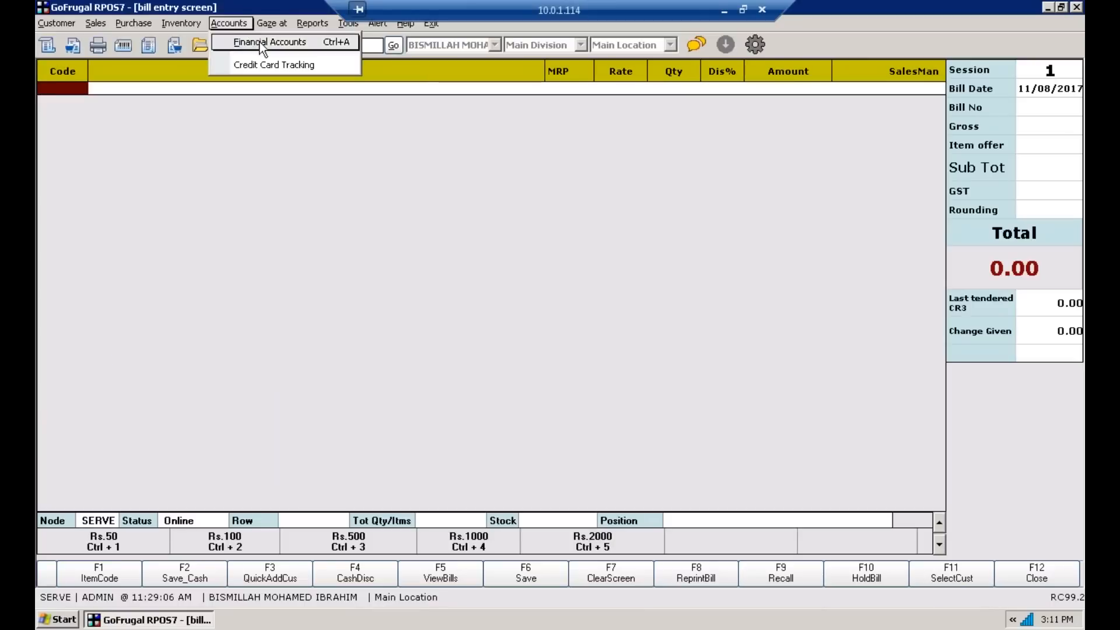
{"action": "left_click", "coordinate": [261, 44]}
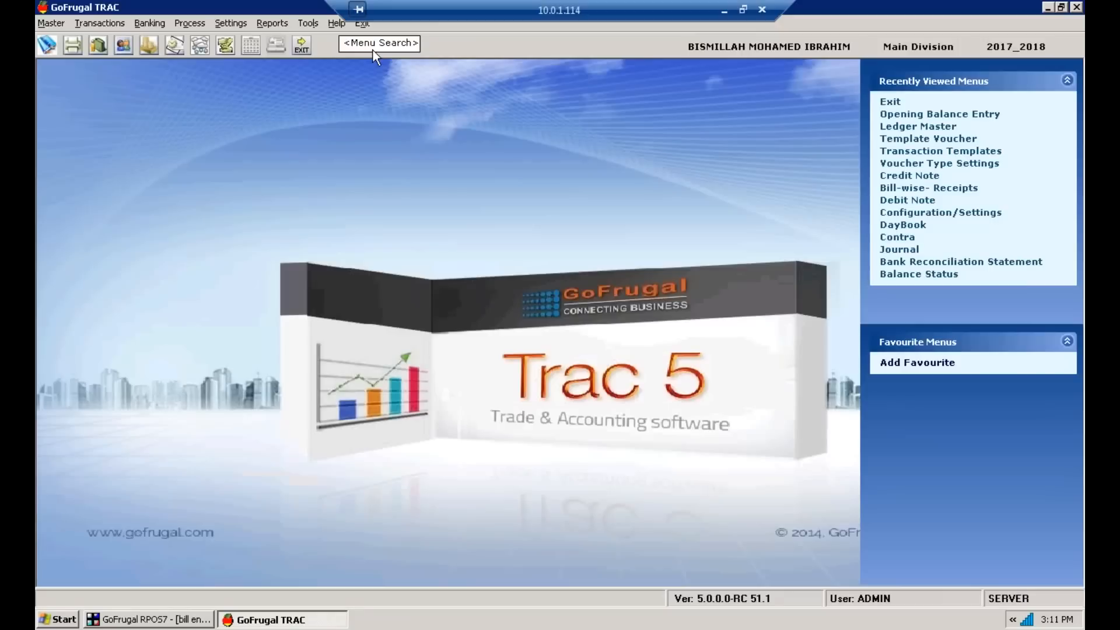
Step: Find the DayBook report through the menu search and open it to check the posted sales entry
{"action": "left_click", "coordinate": [373, 49]}
{"action": "type", "text": "day"}
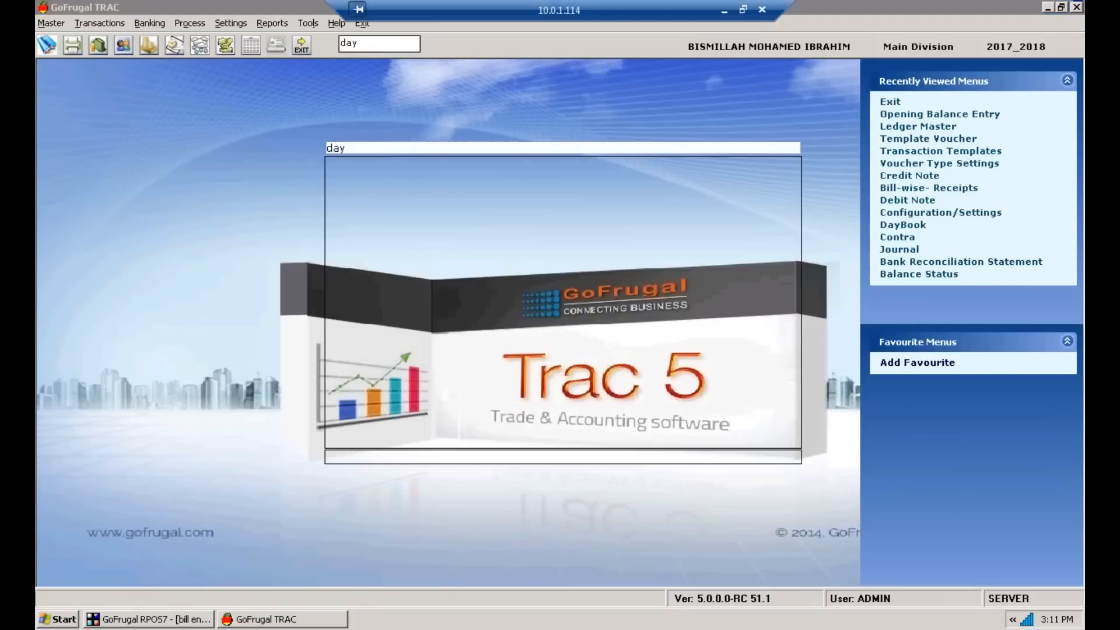
{"action": "type", "text": "book"}
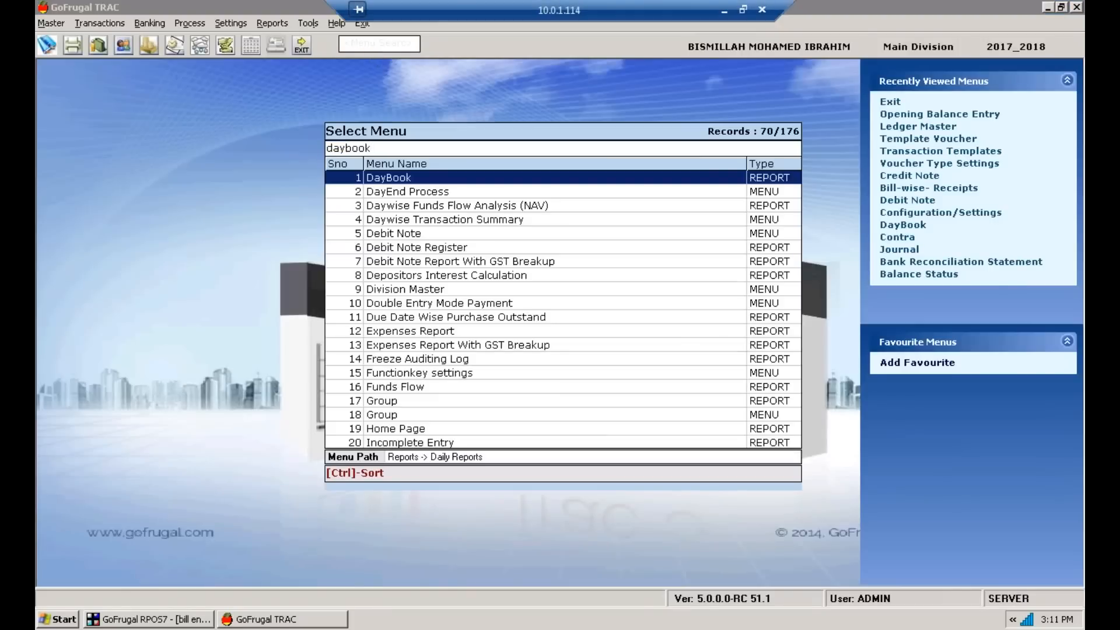
{"action": "key", "text": "Return"}
{"action": "left_click", "coordinate": [277, 22]}
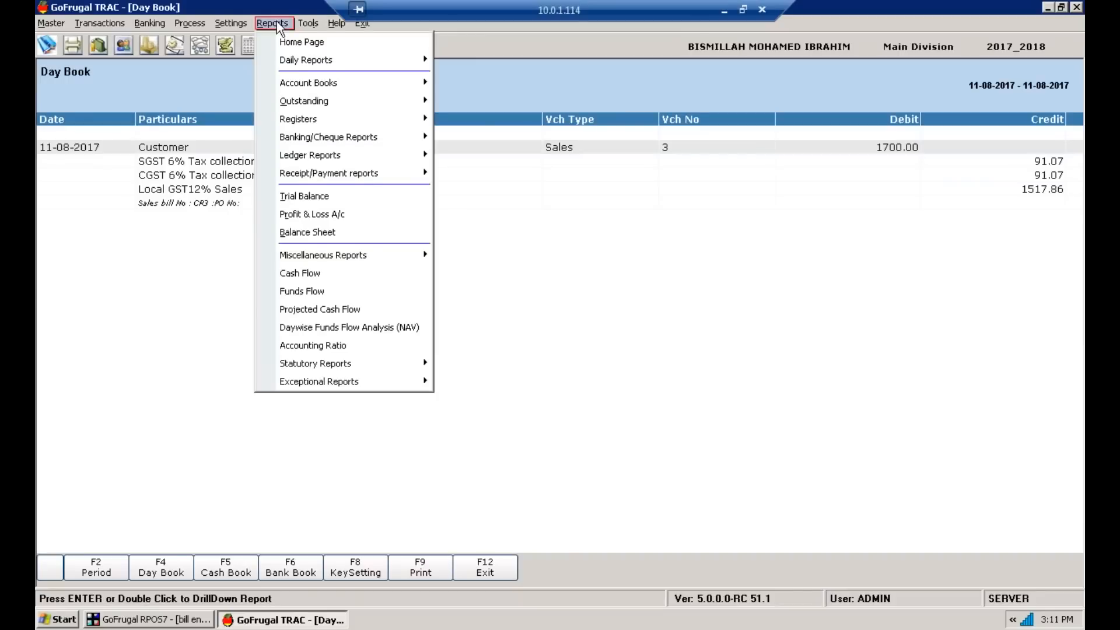
{"action": "mouse_move", "coordinate": [303, 63]}
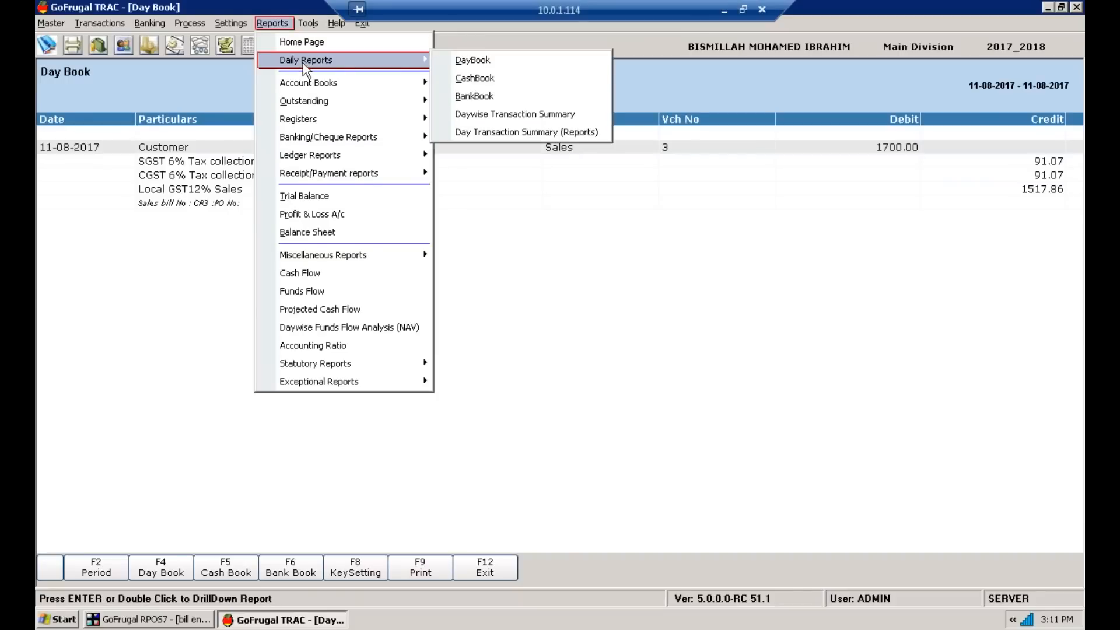
{"action": "left_click", "coordinate": [611, 208]}
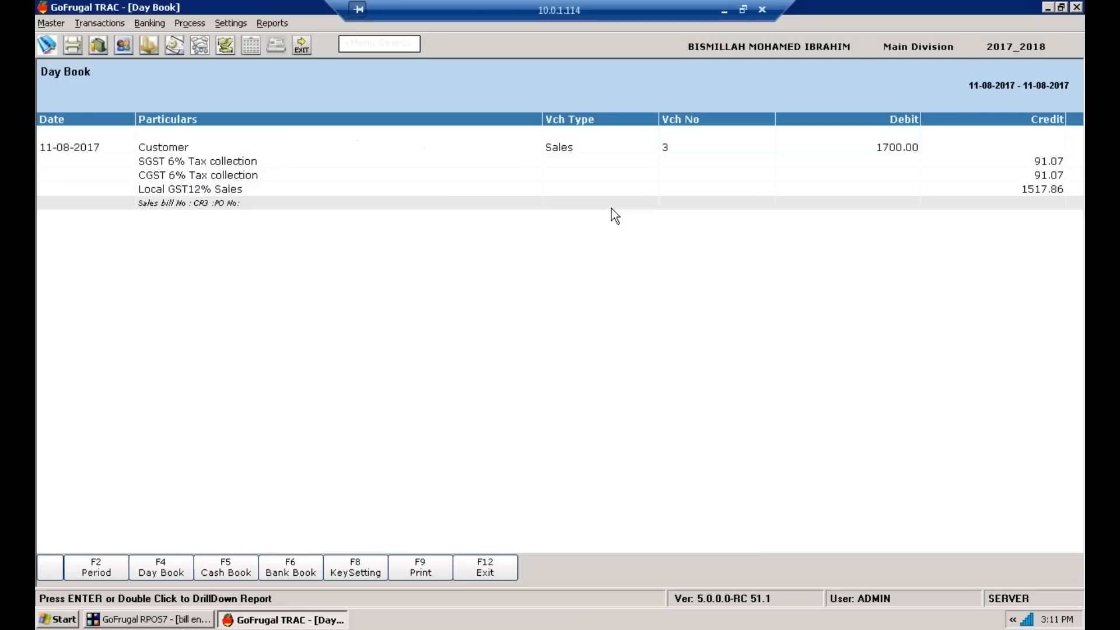
Step: Examine the Day Book's SGST 6%, CGST 6% and Local GST12% Sales lines for the credit sale, and close the report
{"action": "left_click", "coordinate": [244, 157]}
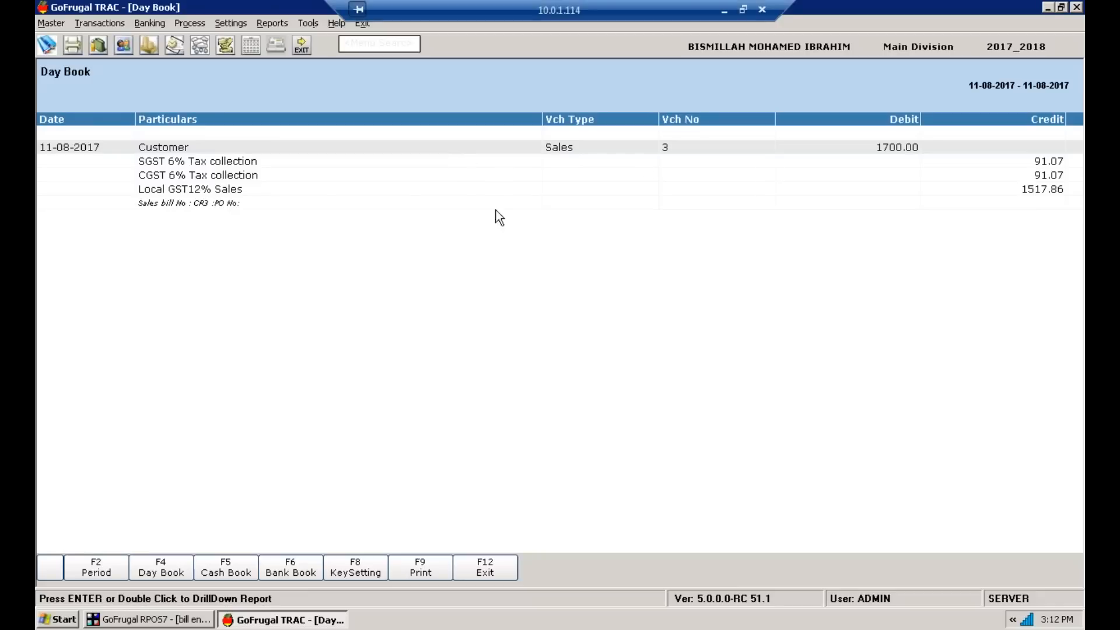
{"action": "left_click", "coordinate": [225, 166]}
{"action": "left_click", "coordinate": [232, 186]}
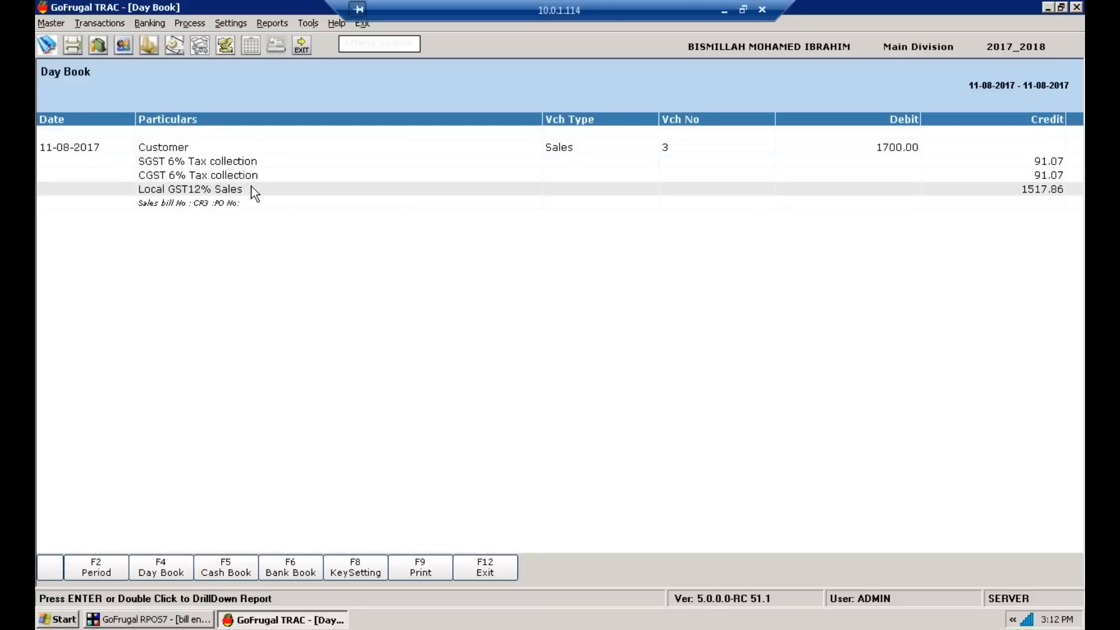
{"action": "left_click", "coordinate": [248, 163]}
{"action": "left_click", "coordinate": [251, 176]}
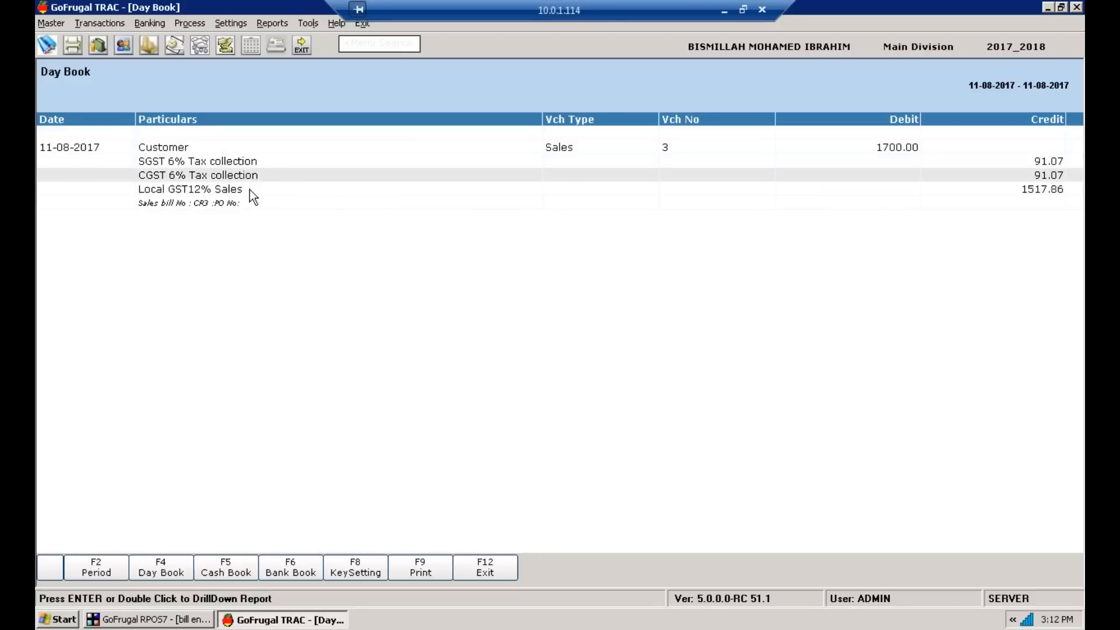
{"action": "left_click", "coordinate": [250, 190]}
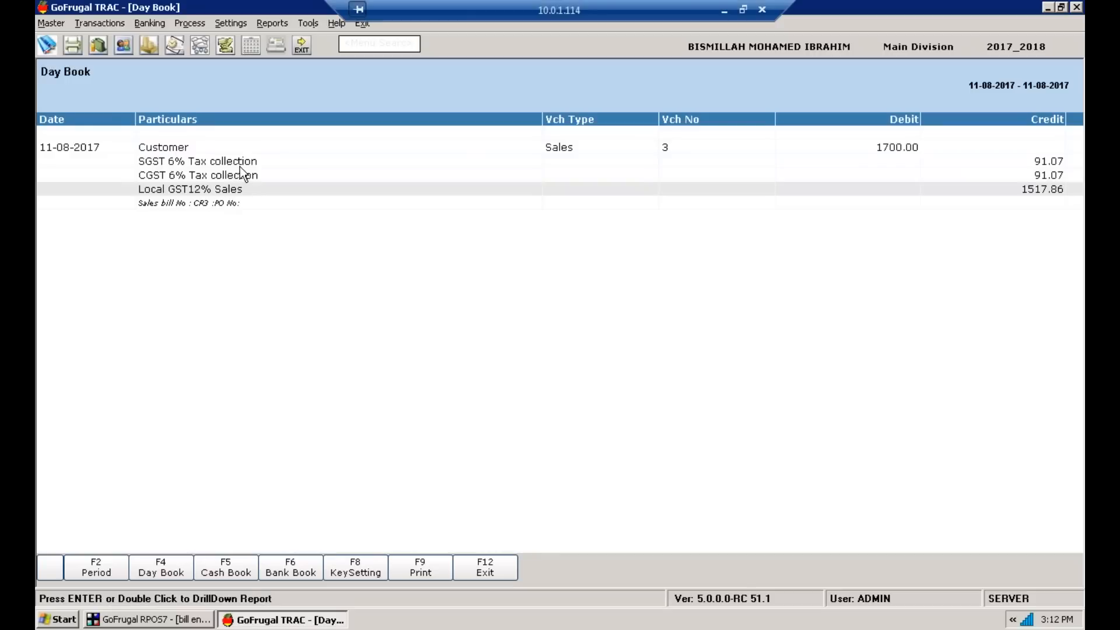
{"action": "left_click", "coordinate": [243, 167]}
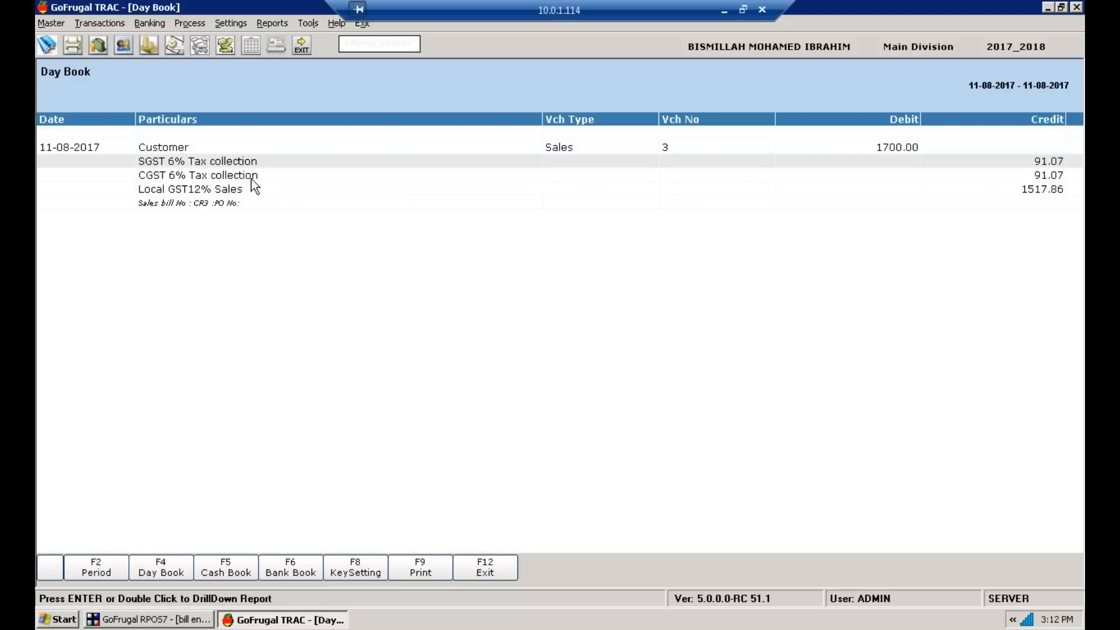
{"action": "left_click", "coordinate": [240, 189]}
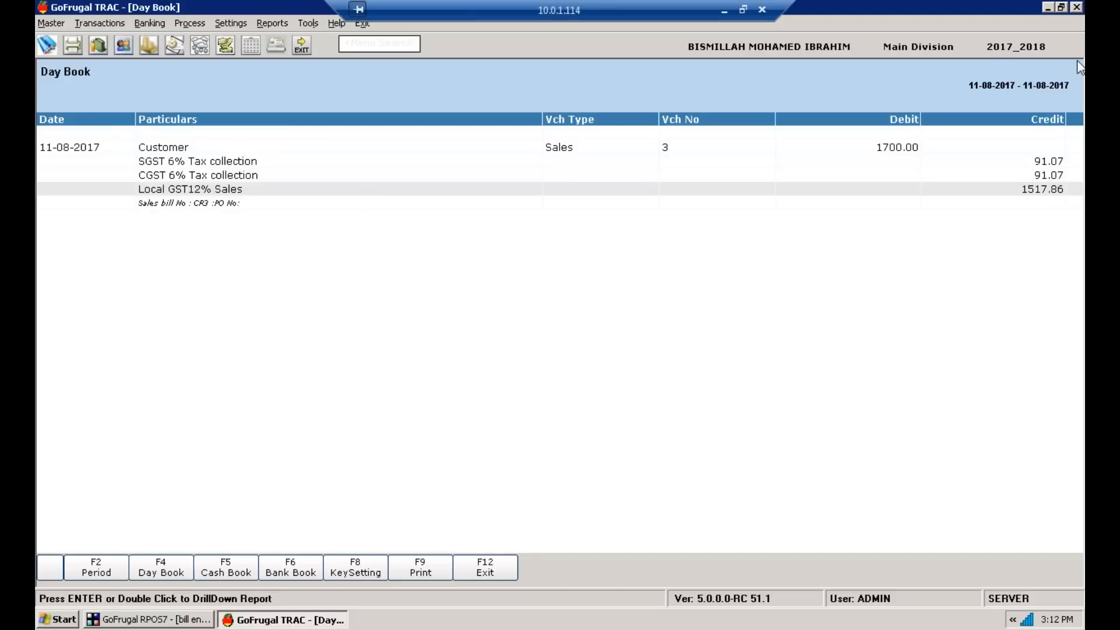
{"action": "left_click", "coordinate": [499, 570]}
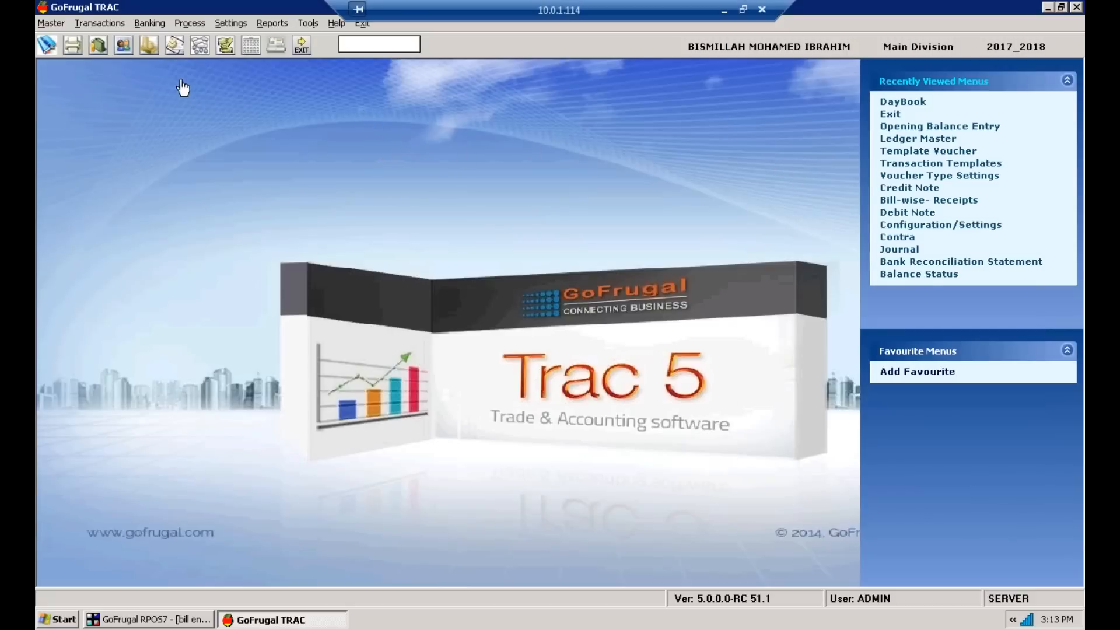
Step: Open Bill-wise Receipts with the Receipt voucher type and load the pending bills of the Customer account
{"action": "left_click", "coordinate": [101, 23]}
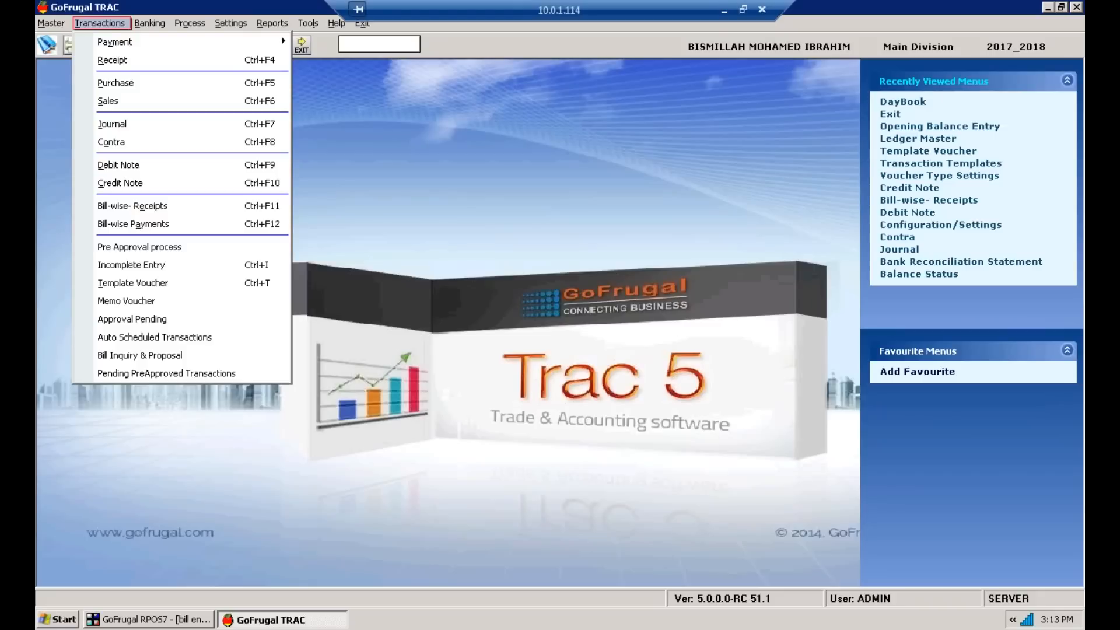
{"action": "left_click", "coordinate": [175, 212]}
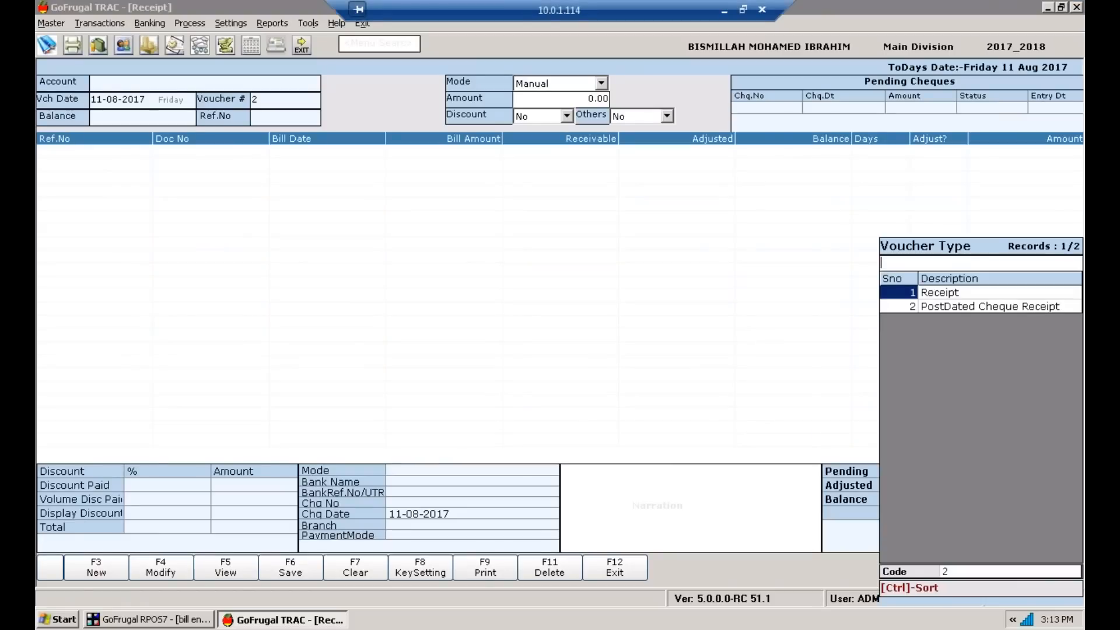
{"action": "key", "text": "Return"}
{"action": "key", "text": "Down"}
{"action": "key", "text": "Return"}
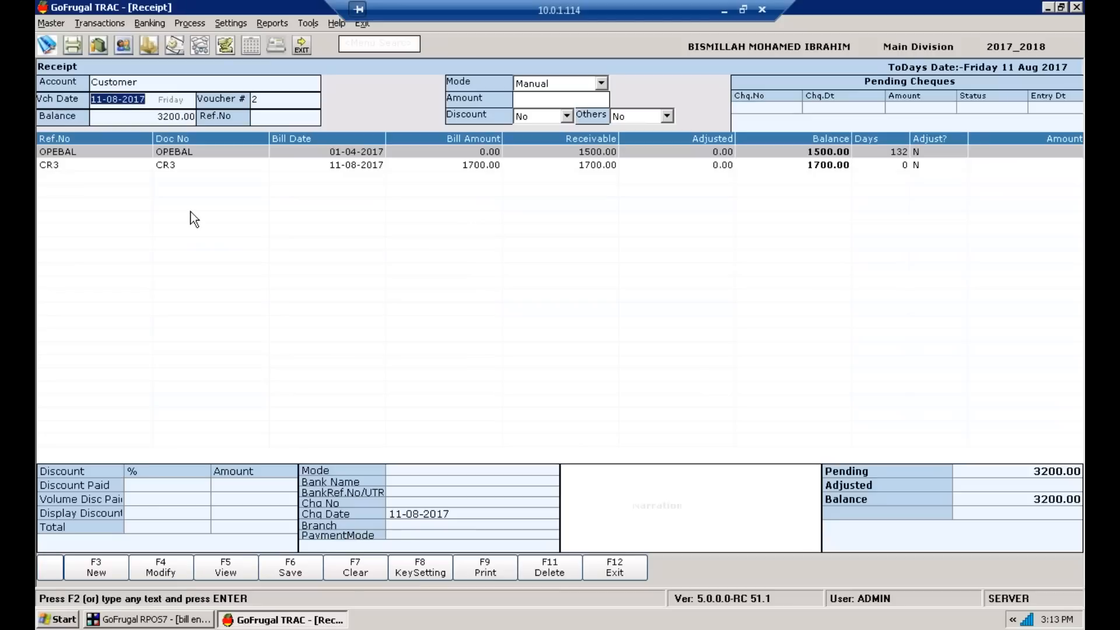
Step: Review the CR3 bill and the account balance on the receipt form, and exit it without saving
{"action": "left_click", "coordinate": [831, 174]}
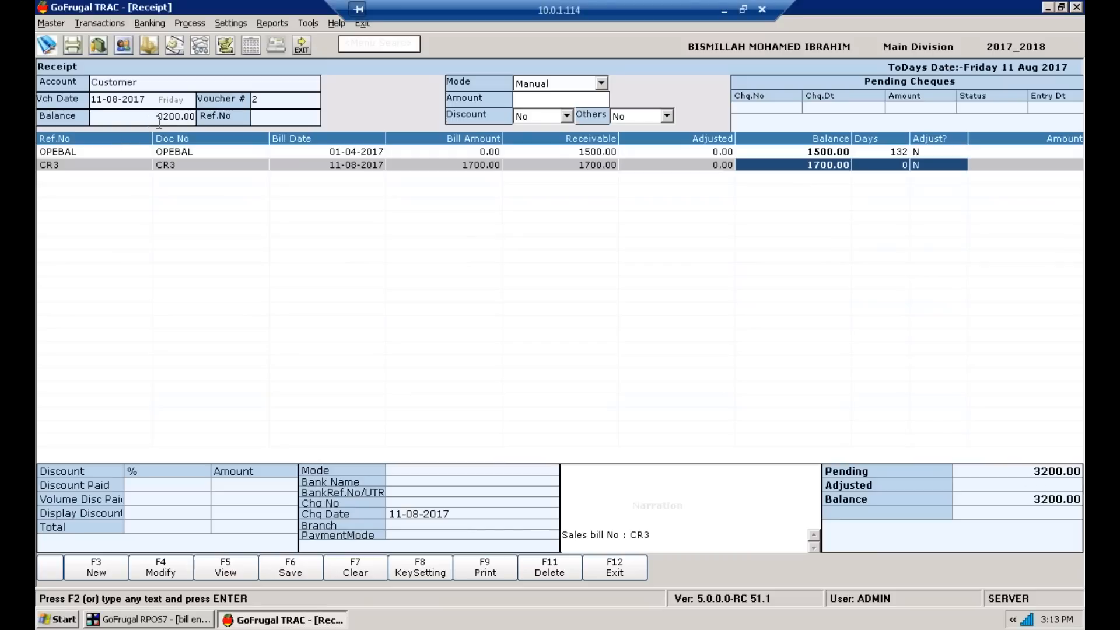
{"action": "left_click_drag", "start_coordinate": [156, 118], "coordinate": [196, 118]}
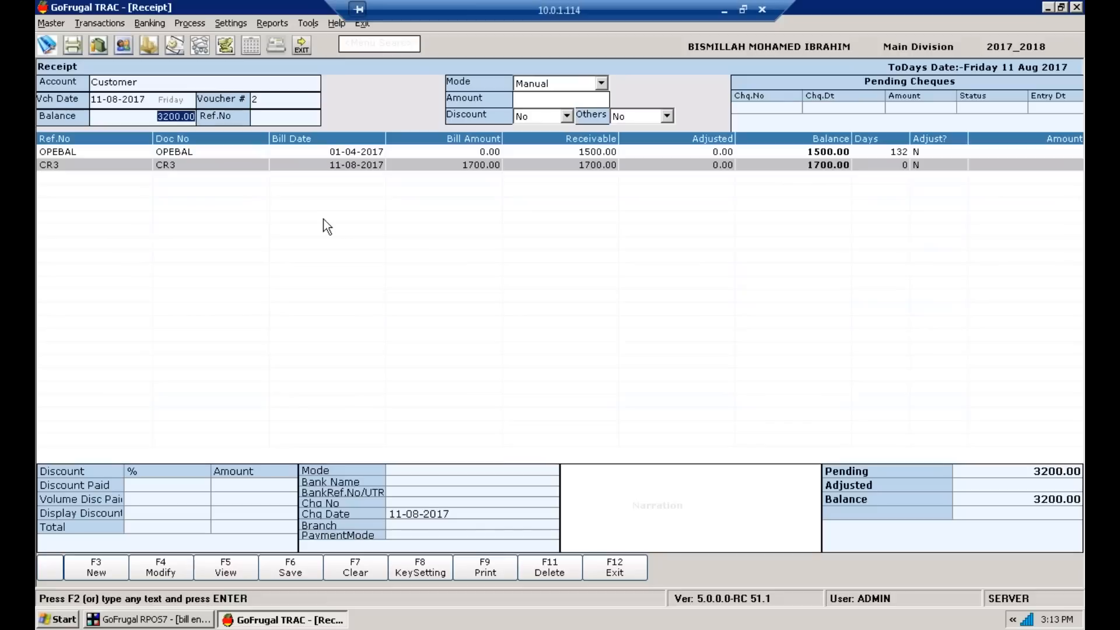
{"action": "left_click", "coordinate": [351, 231]}
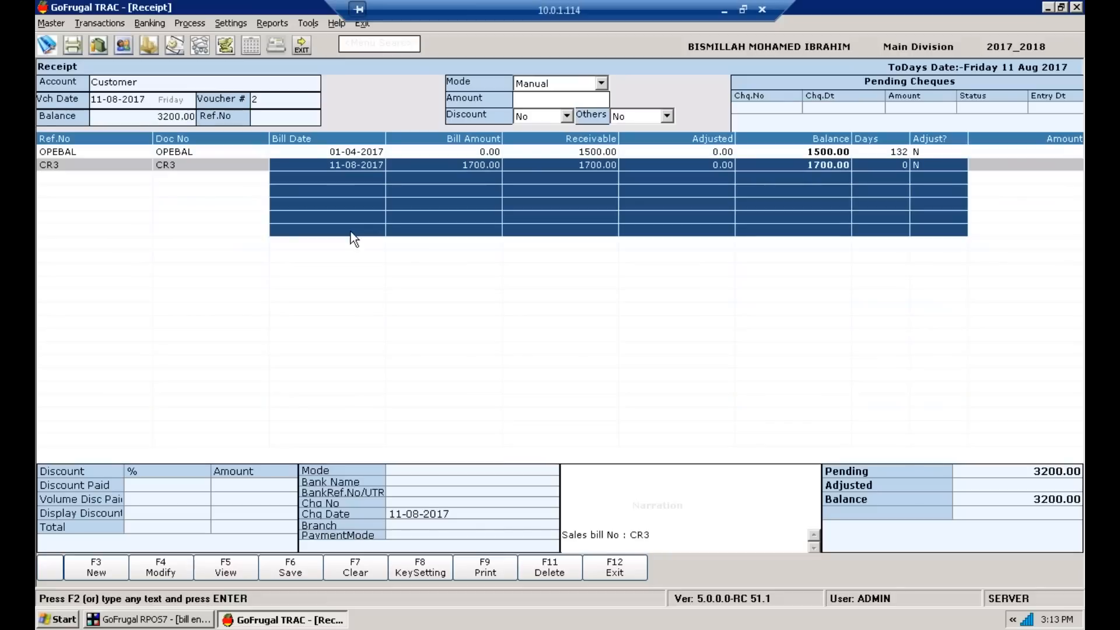
{"action": "left_click", "coordinate": [639, 570]}
{"action": "left_click", "coordinate": [652, 367]}
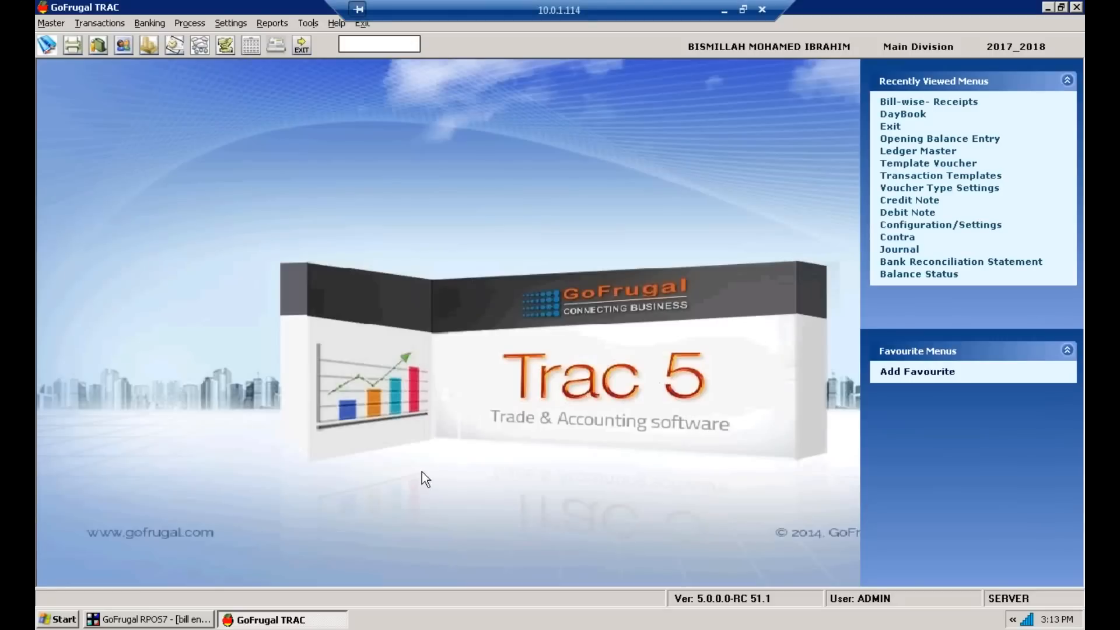
Step: Switch to GoFrugal RPOS7 and start a credit Purchase Invoice for Distributor with invoice number 3 and invoice amount 1
{"action": "left_click", "coordinate": [183, 618]}
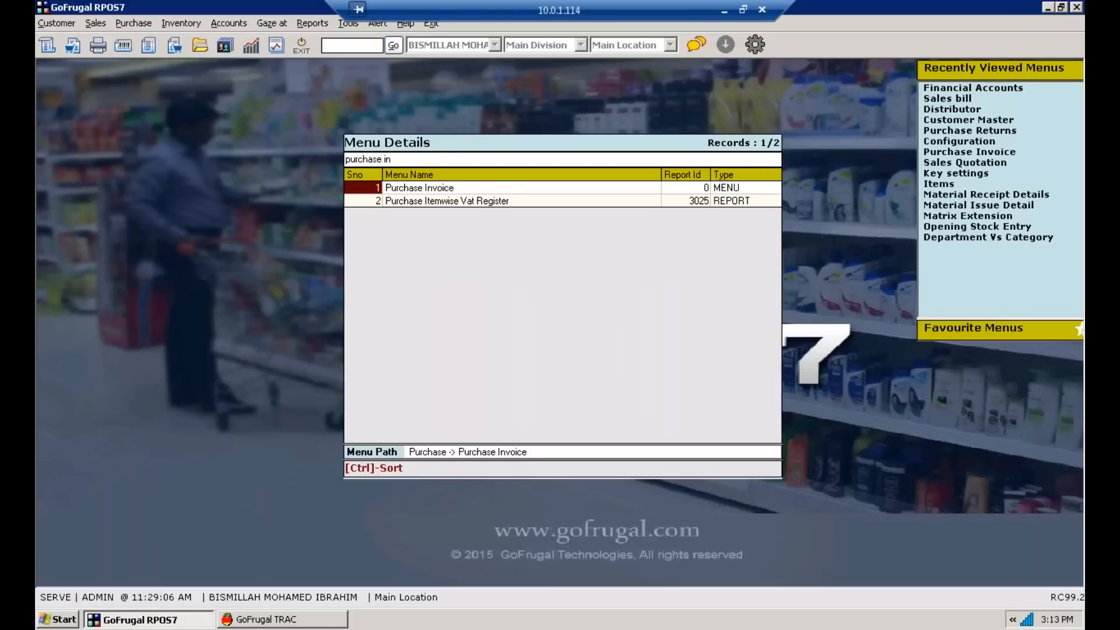
{"action": "key", "text": "Return"}
{"action": "key", "text": "Return"}
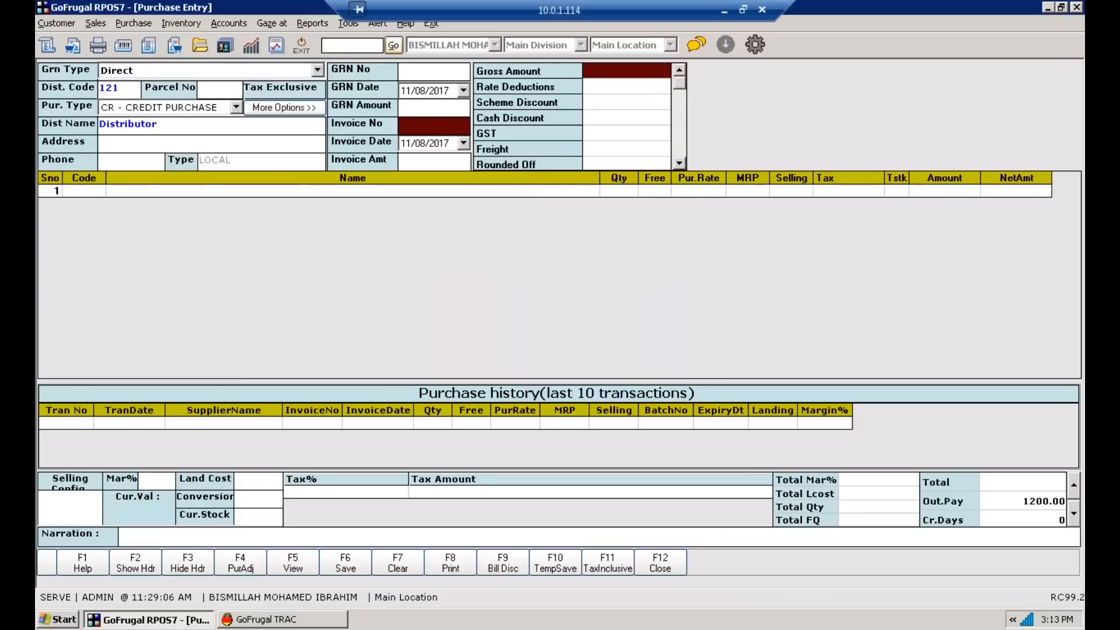
{"action": "type", "text": "3"}
{"action": "key", "text": "Return"}
{"action": "type", "text": "1"}
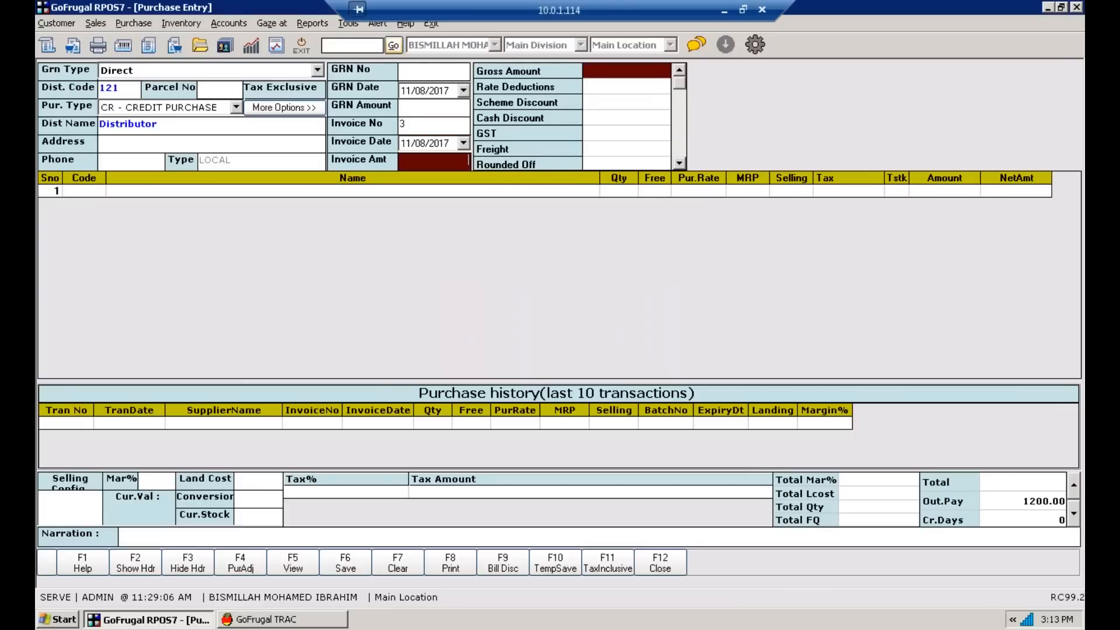
{"action": "key", "text": "Return"}
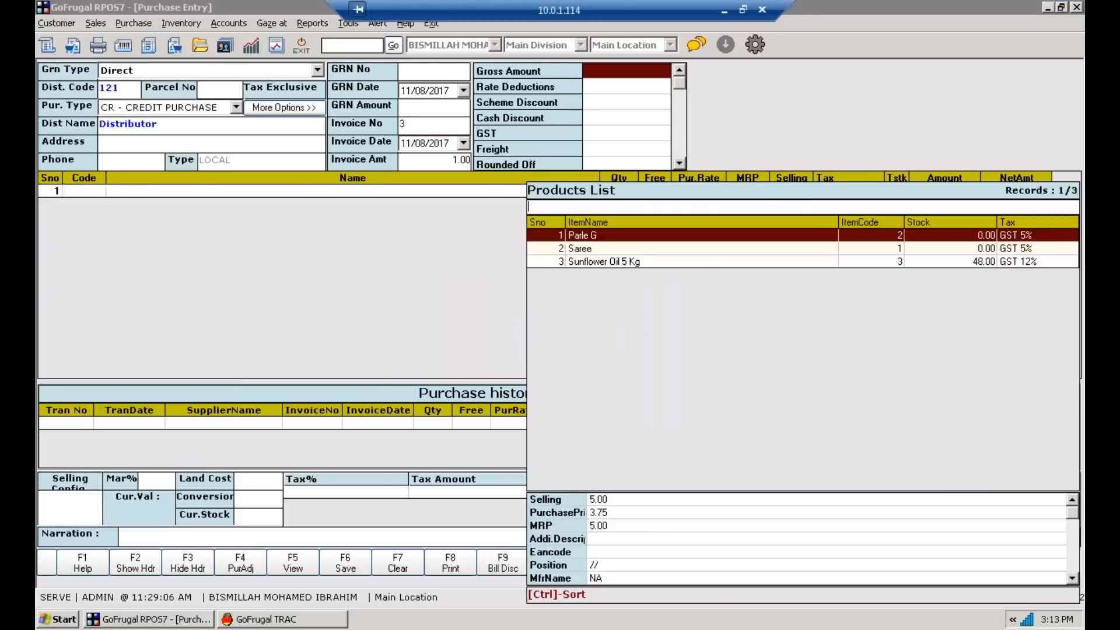
Step: Add Parle G as the first purchase item with quantity 10, leaving its HSN/SAC code blank
{"action": "key", "text": "Return"}
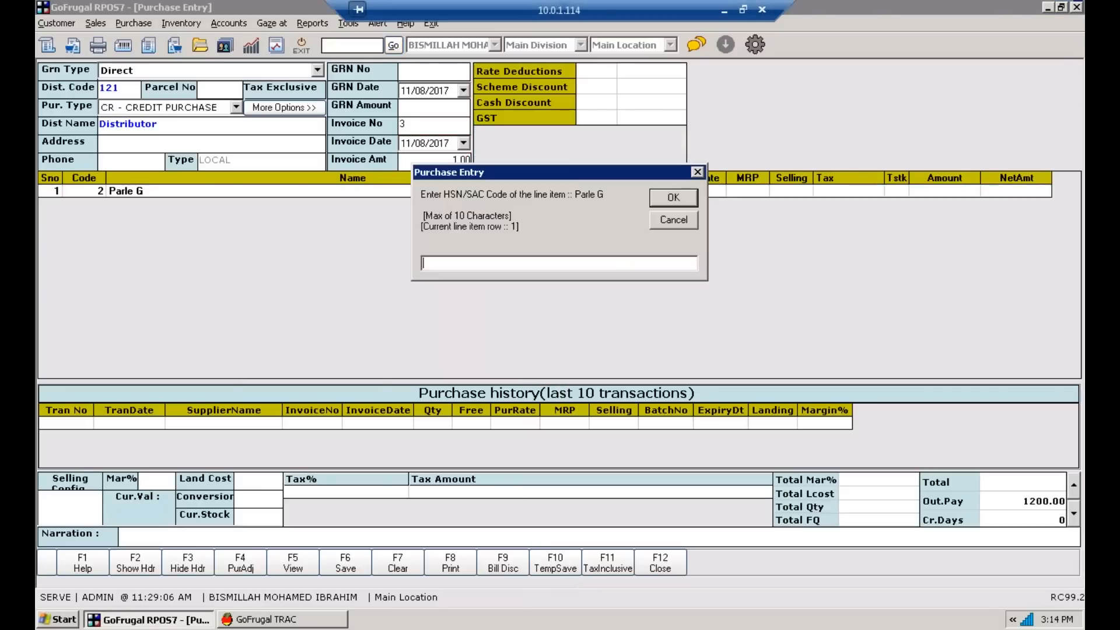
{"action": "key", "text": "Return"}
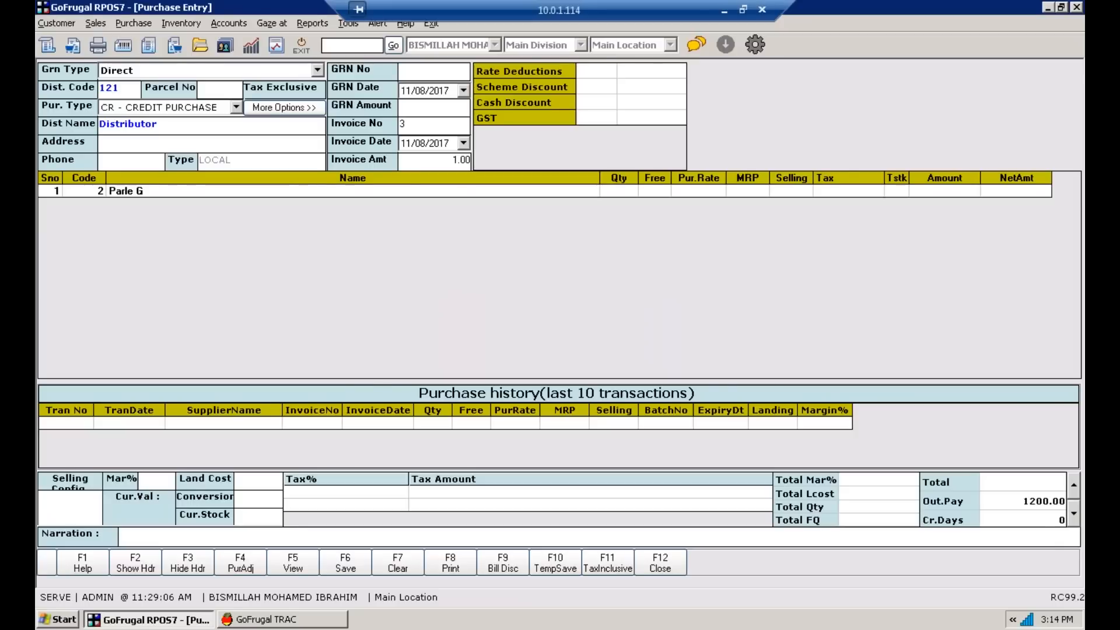
{"action": "type", "text": "10"}
{"action": "key", "text": "Return"}
{"action": "key", "text": "Return"}
{"action": "key", "text": "Return"}
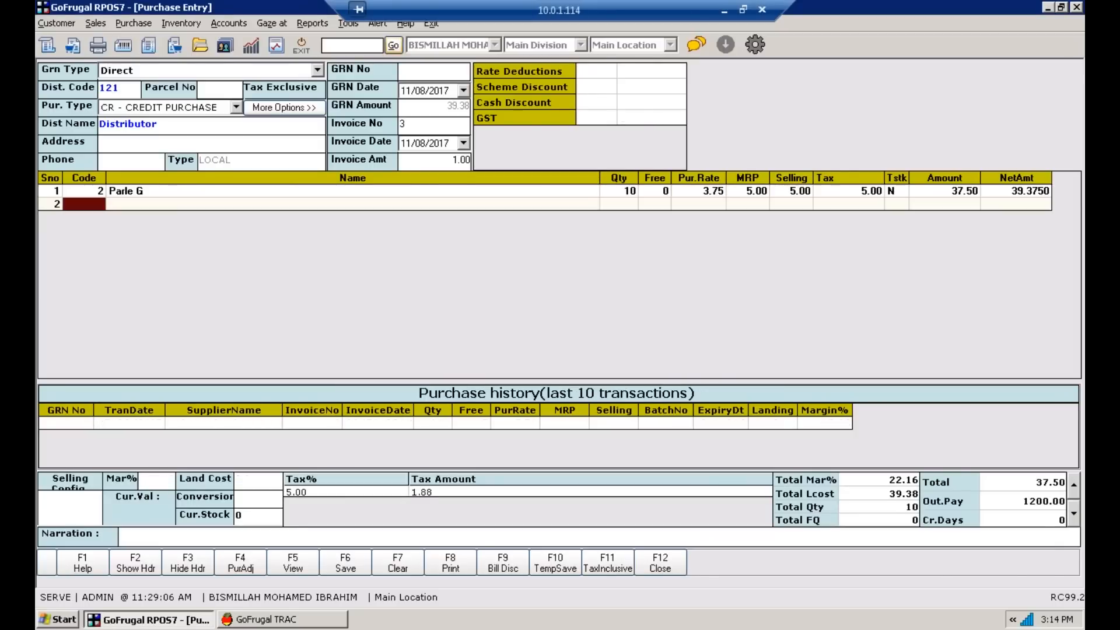
Step: Add Saree as the second item with attributes B1, S1, C1, S1, D1, D1, D1, G1 and SG1, and quantity 5
{"action": "key", "text": "Return"}
{"action": "key", "text": "Down"}
{"action": "key", "text": "Down"}
{"action": "key", "text": "Up"}
{"action": "key", "text": "Return"}
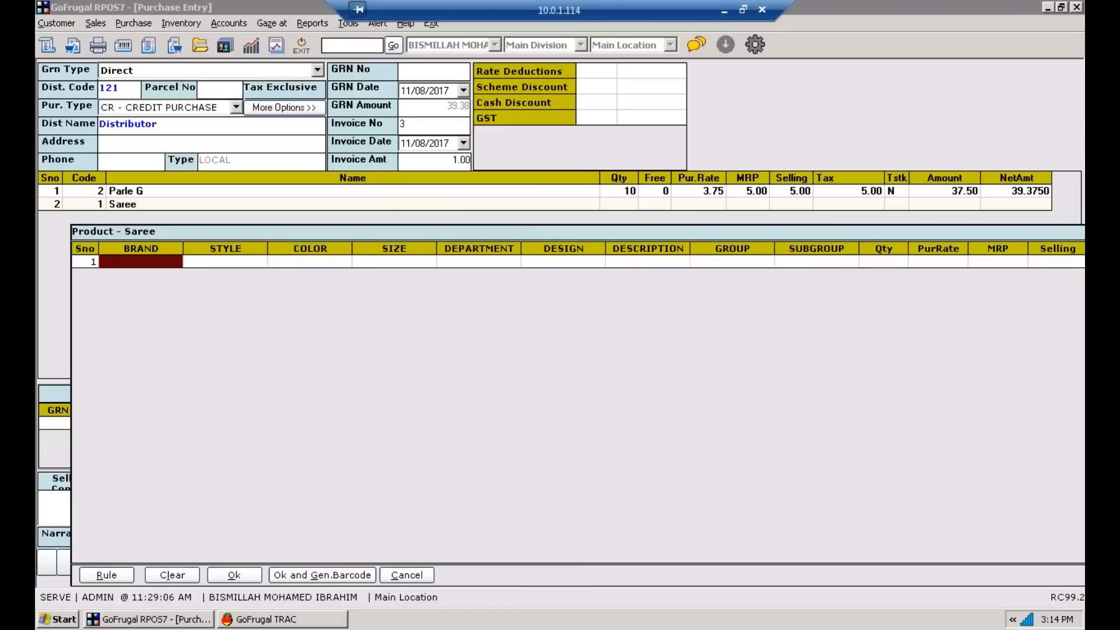
{"action": "type", "text": "5"}
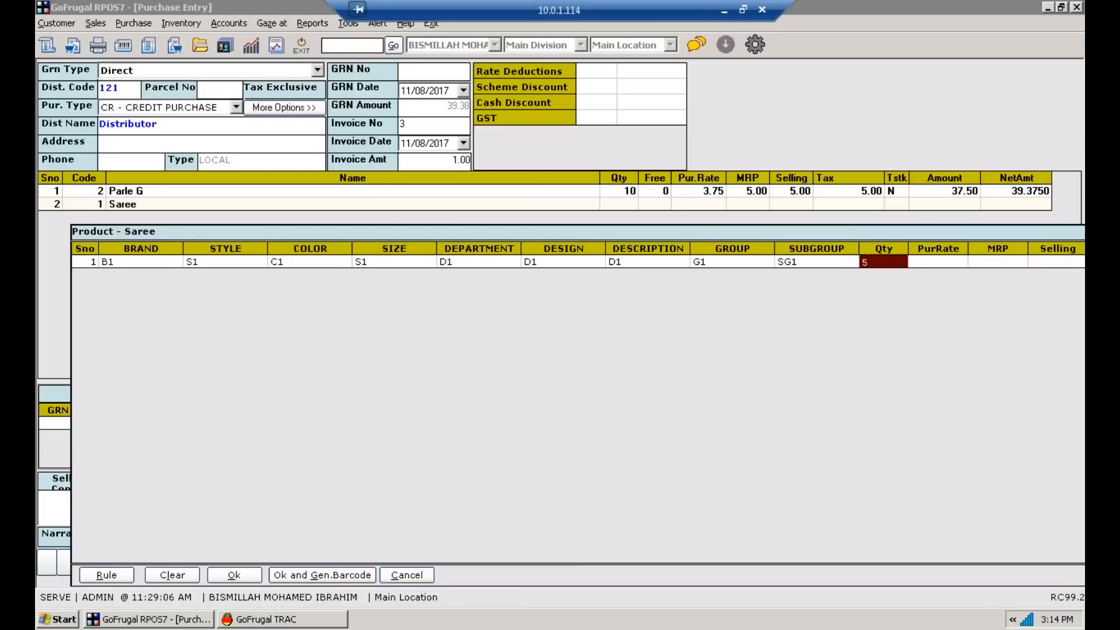
{"action": "key", "text": "Return"}
Step: Set the Saree's purchase rate to 5500, MRP to 7500 and selling price to 7499, and accept its details into the invoice
{"action": "type", "text": "5500"}
{"action": "key", "text": "Return"}
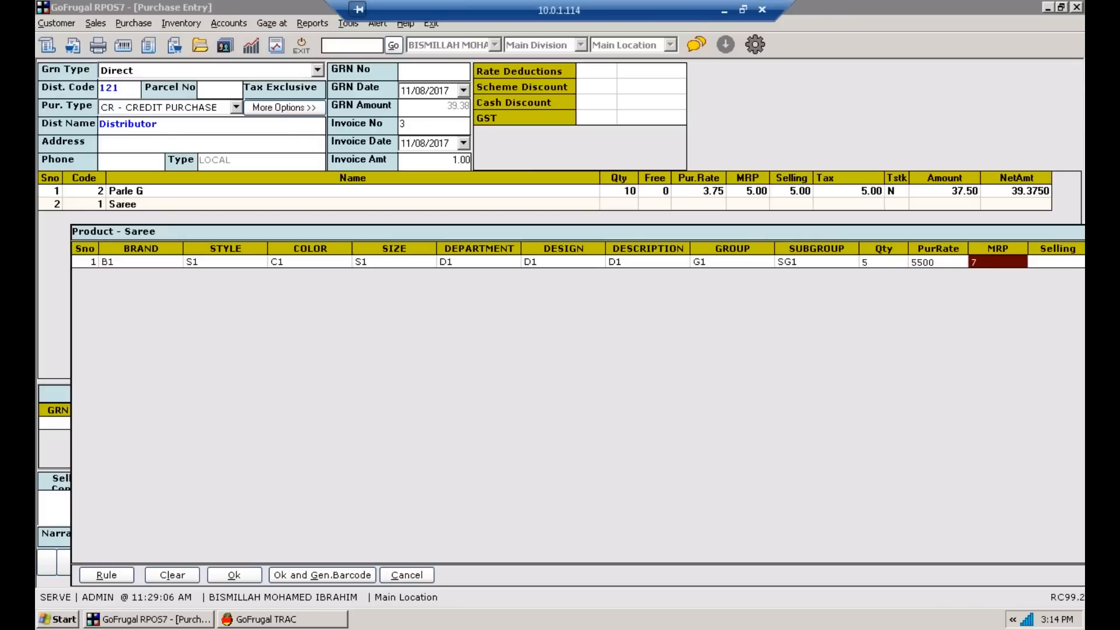
{"action": "type", "text": "7500"}
{"action": "key", "text": "Return"}
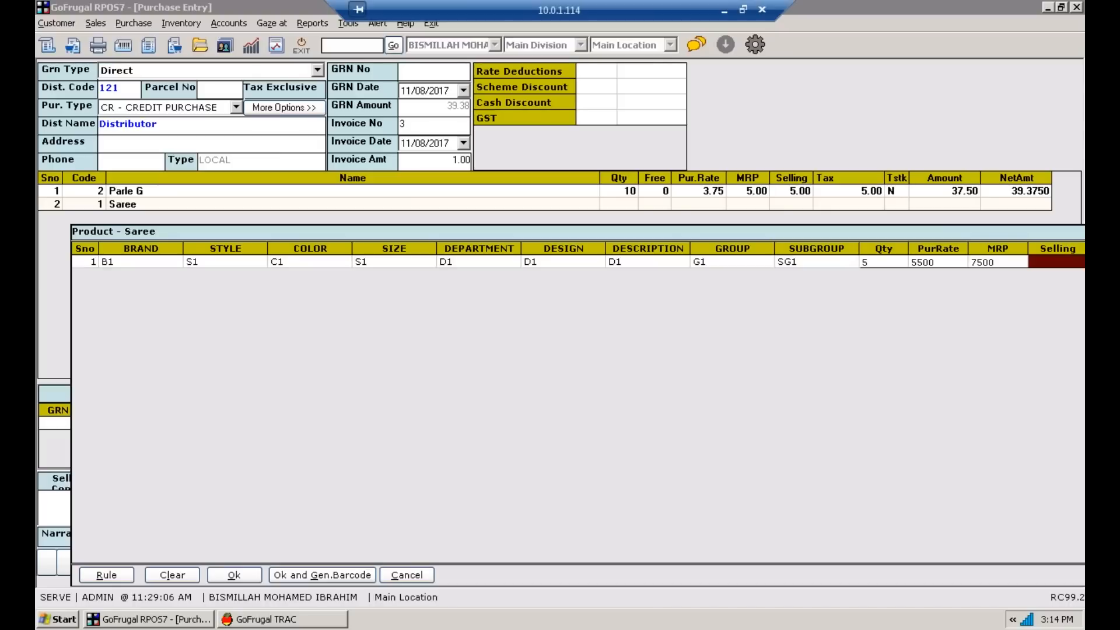
{"action": "type", "text": "7499"}
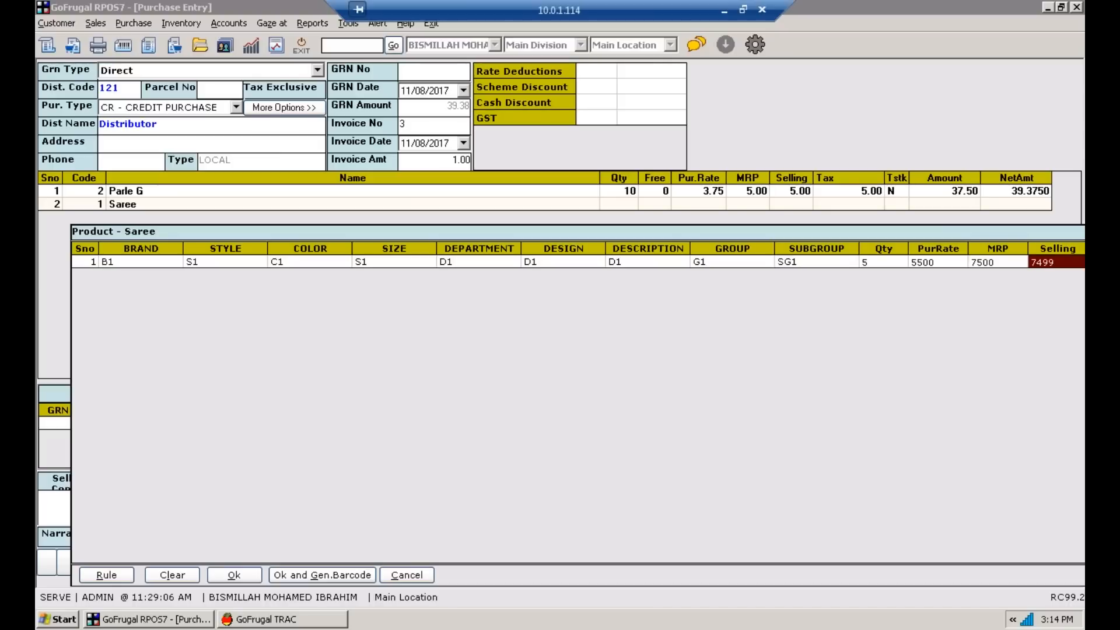
{"action": "key", "text": "Return"}
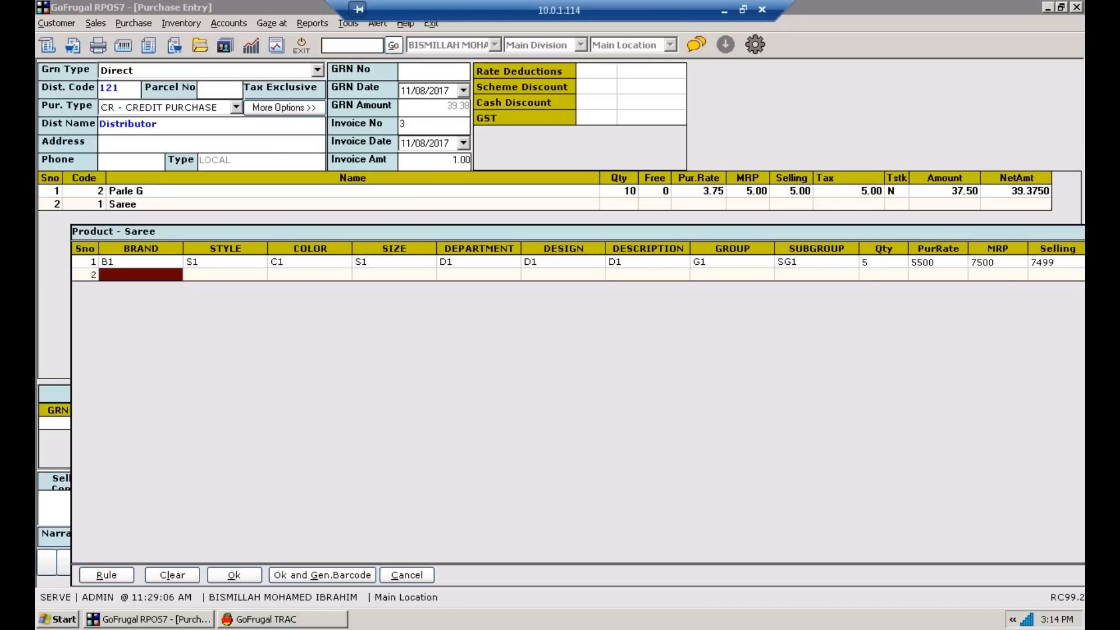
{"action": "left_click", "coordinate": [234, 575]}
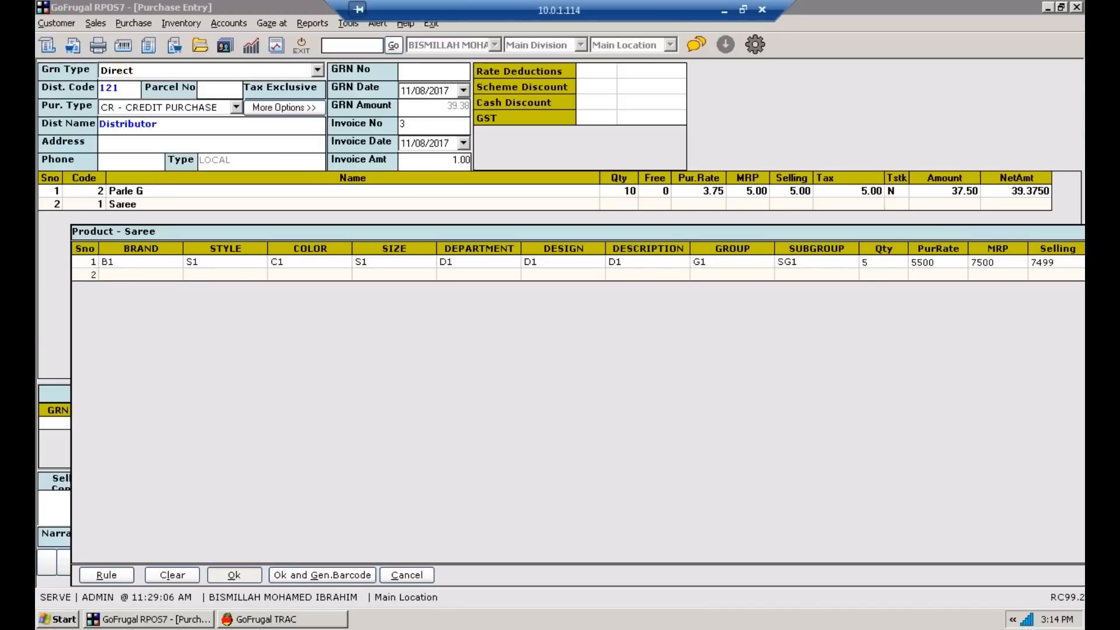
{"action": "key", "text": "Return"}
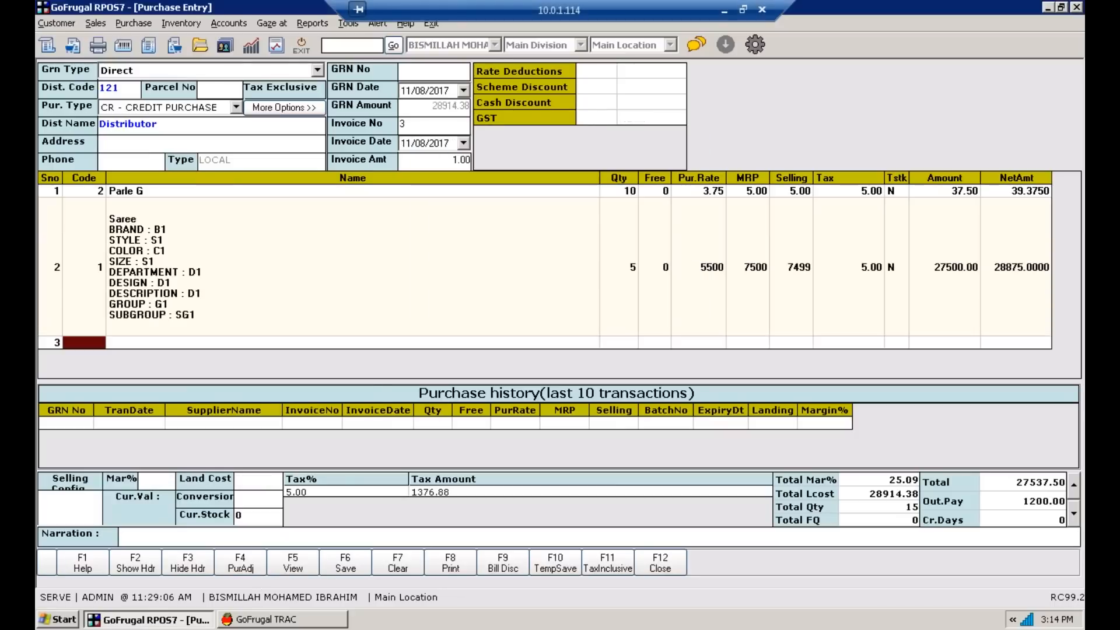
Step: Set the credit purchase's invoice amount to 28915, save the invoice and close Purchase Entry
{"action": "left_click", "coordinate": [353, 573]}
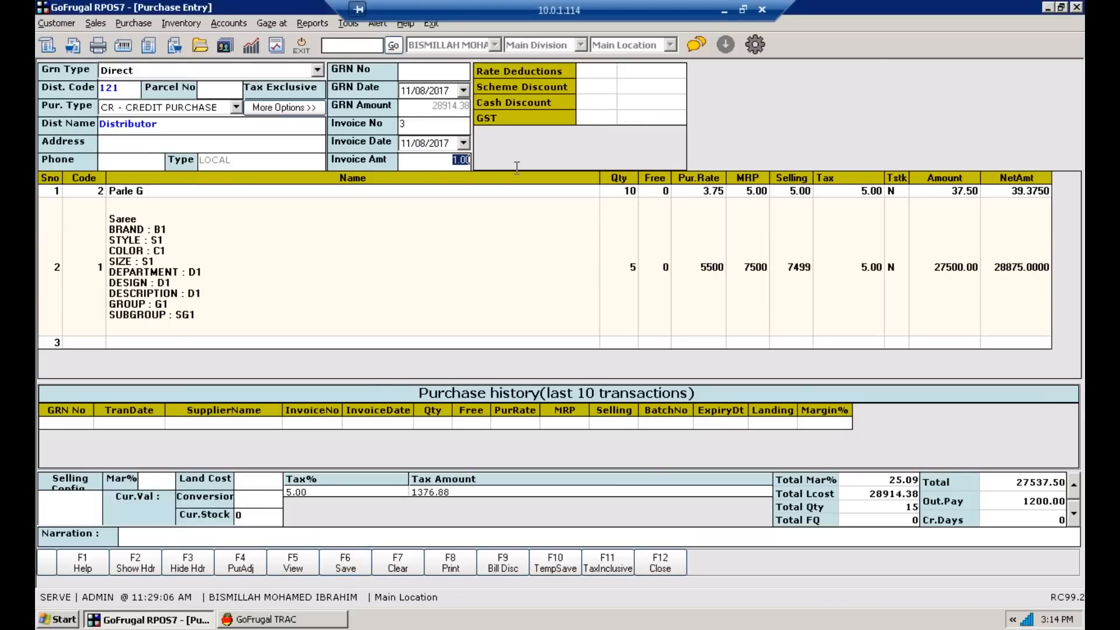
{"action": "type", "text": "28915"}
{"action": "key", "text": "Return"}
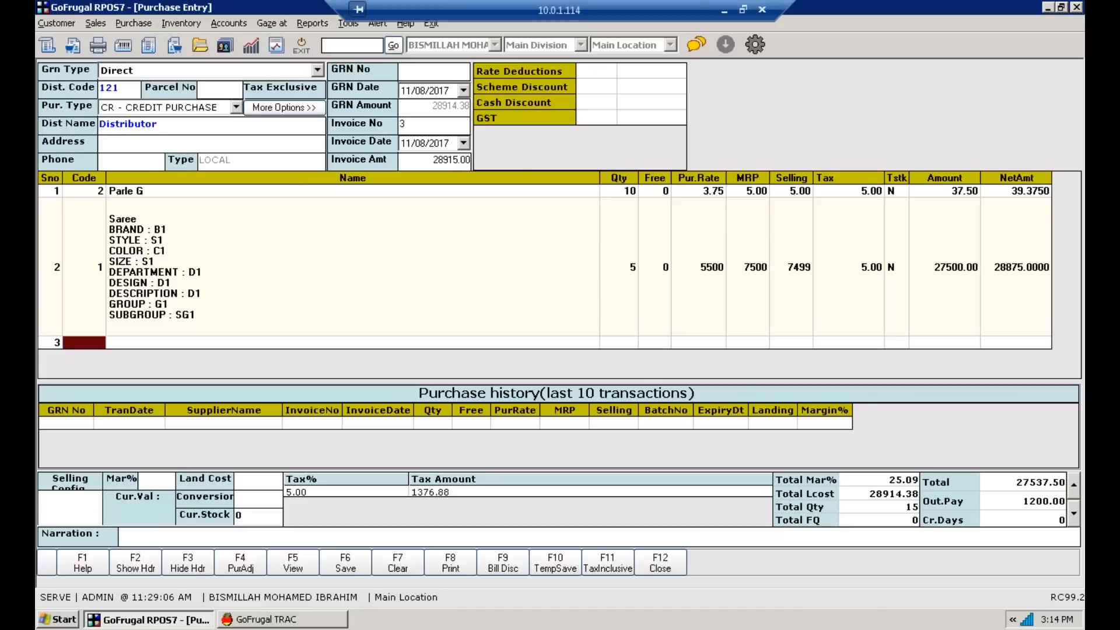
{"action": "left_click", "coordinate": [345, 563]}
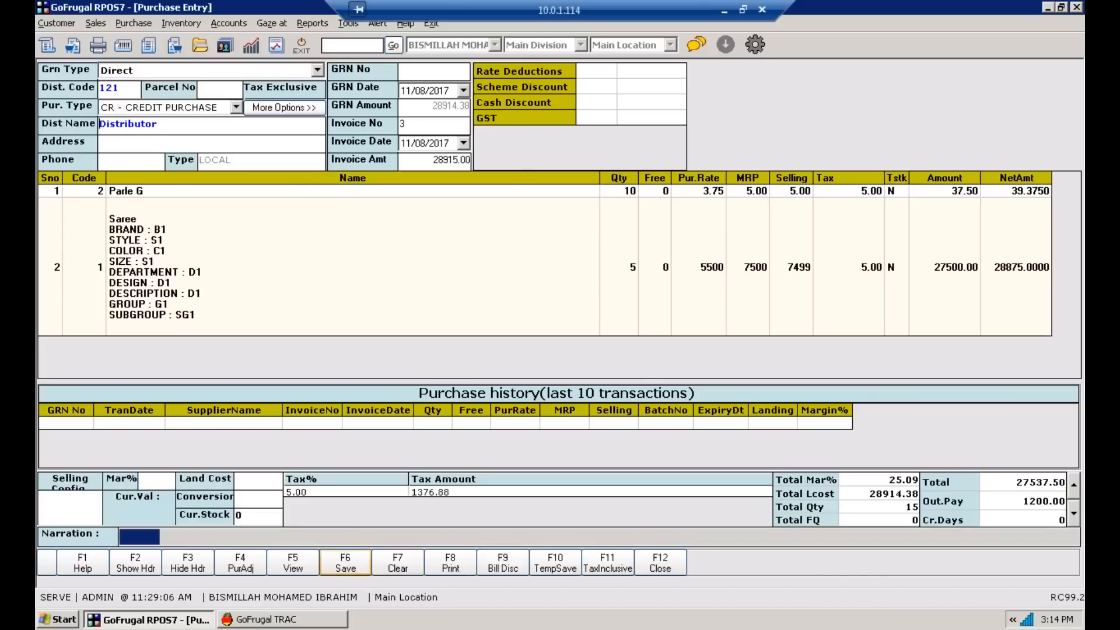
{"action": "left_click", "coordinate": [668, 357]}
{"action": "left_click", "coordinate": [669, 357]}
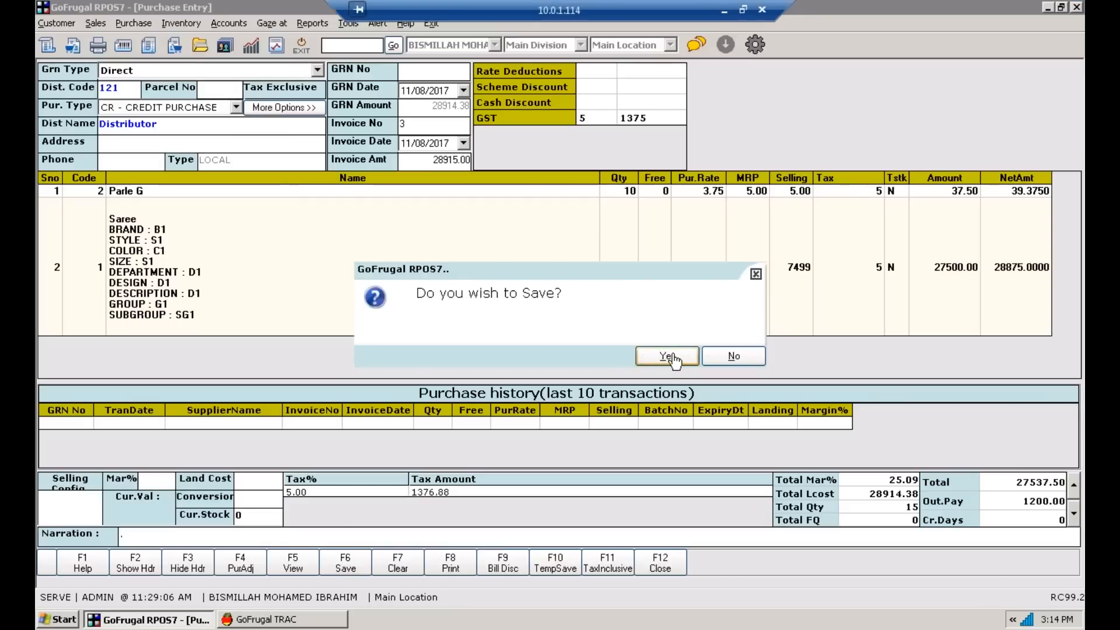
{"action": "left_click", "coordinate": [668, 357]}
{"action": "key", "text": "Return"}
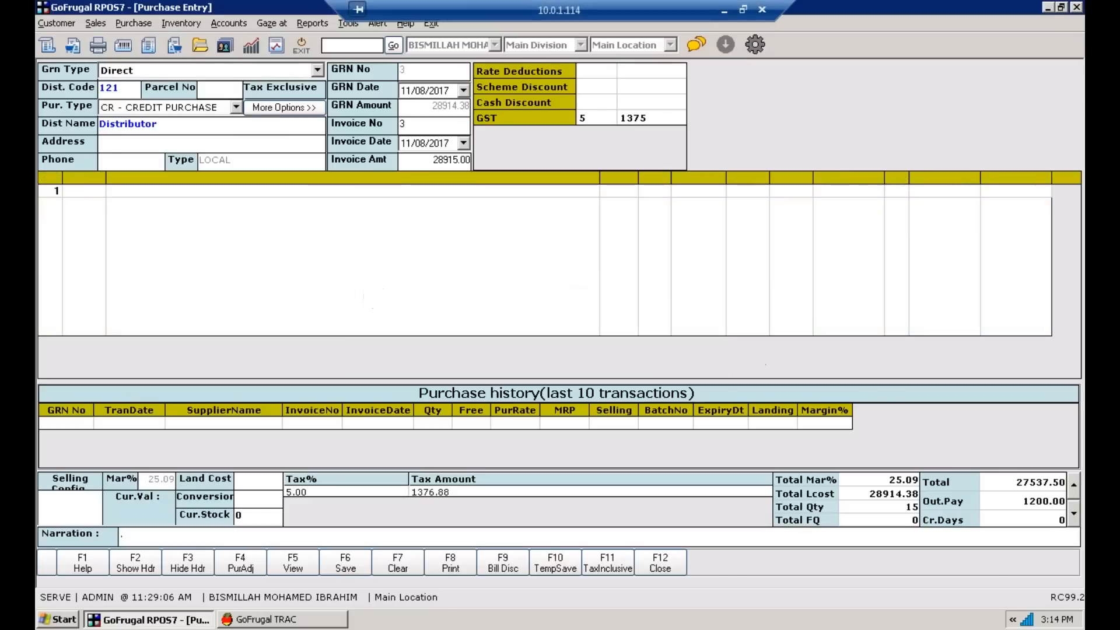
{"action": "key", "text": "F12"}
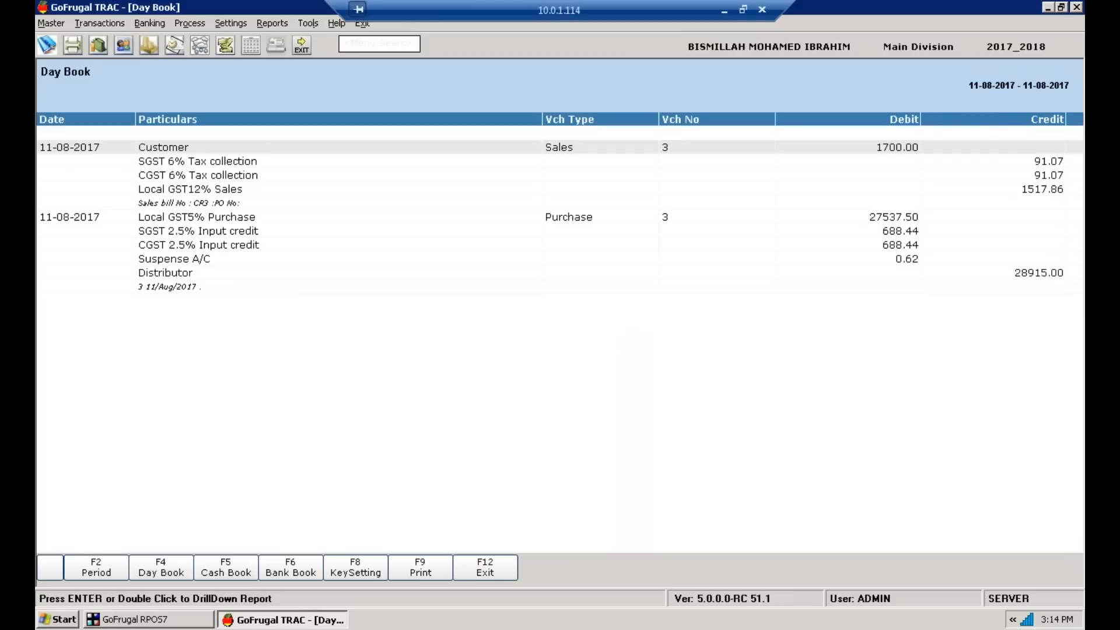
Step: In GoFrugal TRAC, examine the purchase posting in the Day Book and Distributor's pending bills in Bill-wise Payments, and close both
{"action": "left_click", "coordinate": [222, 235]}
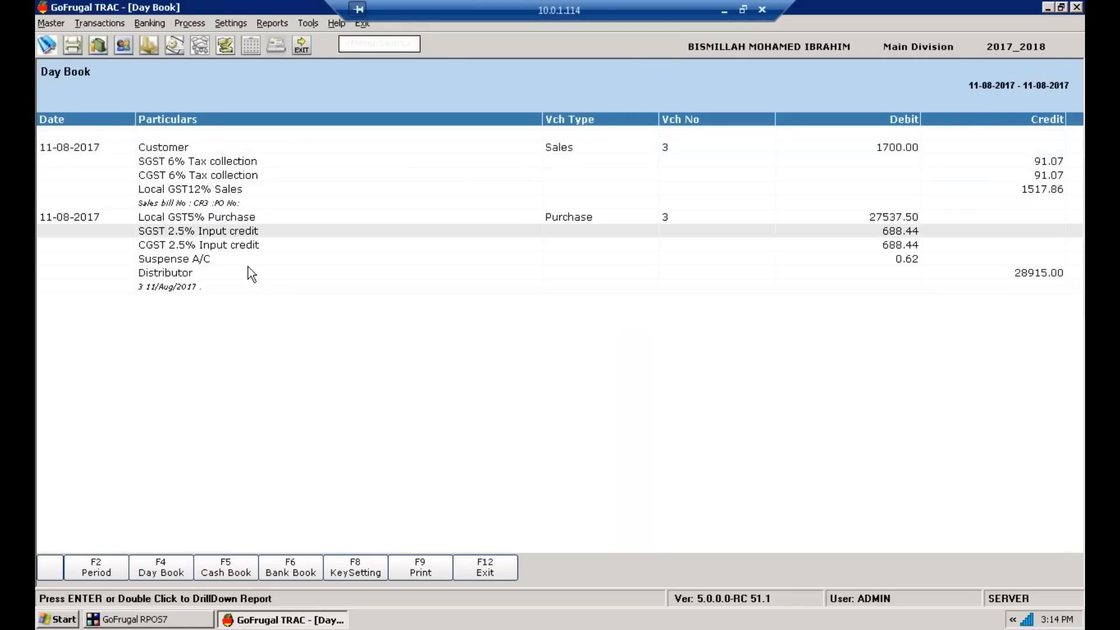
{"action": "left_click", "coordinate": [97, 23]}
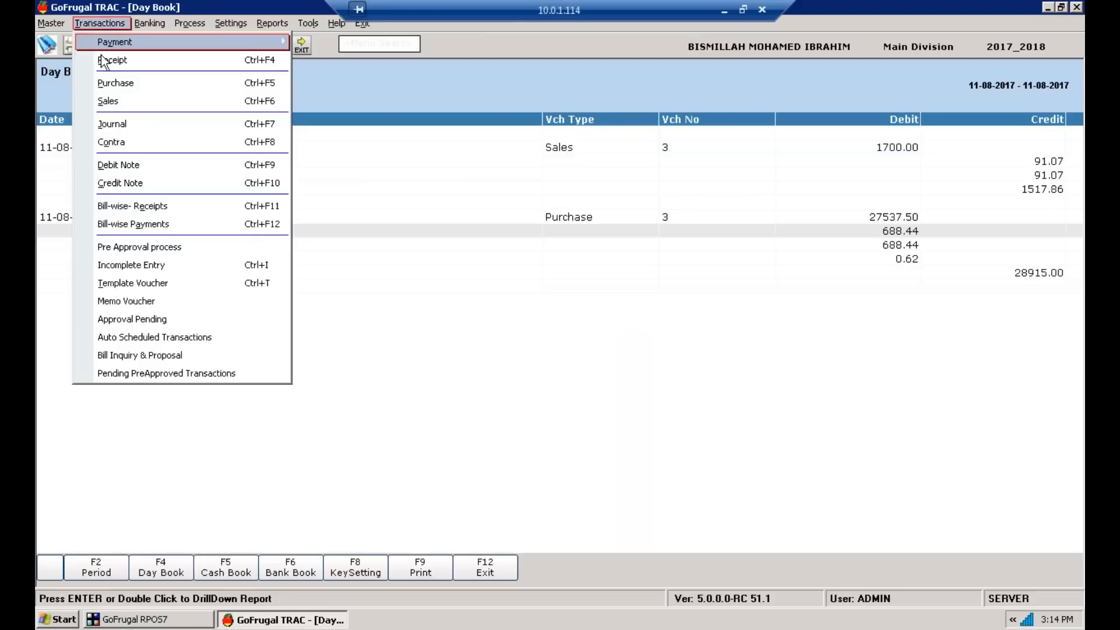
{"action": "left_click", "coordinate": [137, 224]}
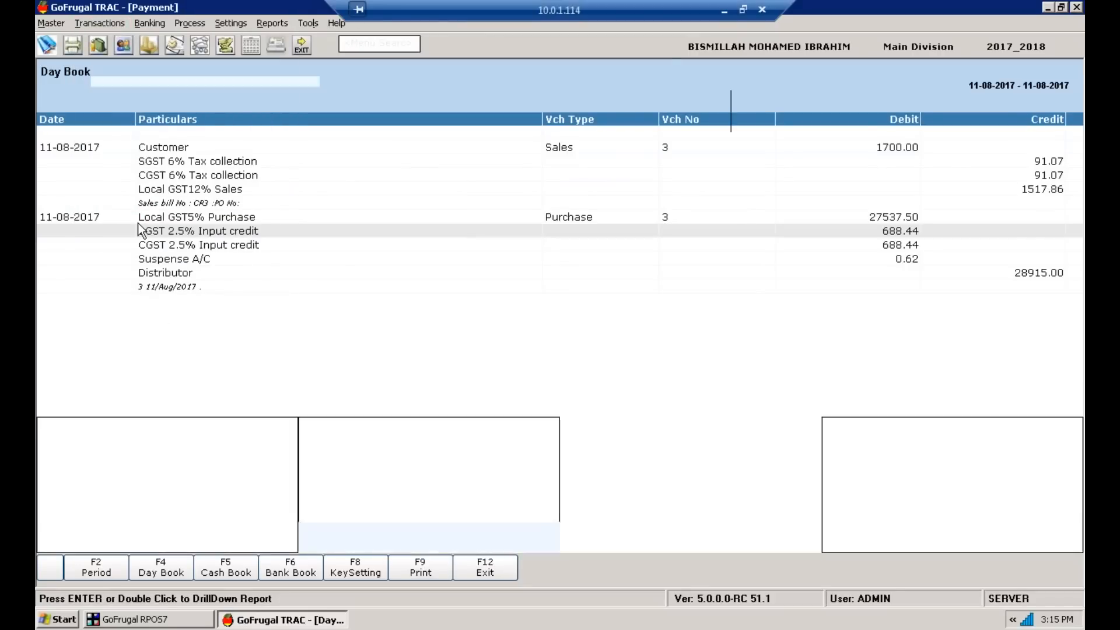
{"action": "key", "text": "F2"}
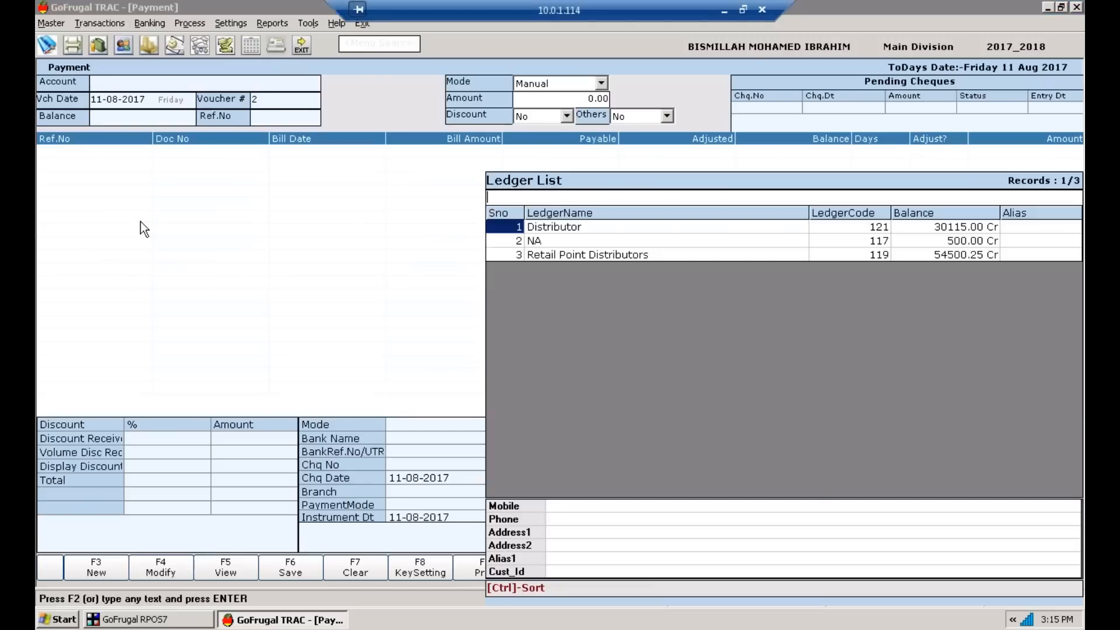
{"action": "key", "text": "Return"}
{"action": "left_click_drag", "start_coordinate": [153, 118], "coordinate": [197, 120]}
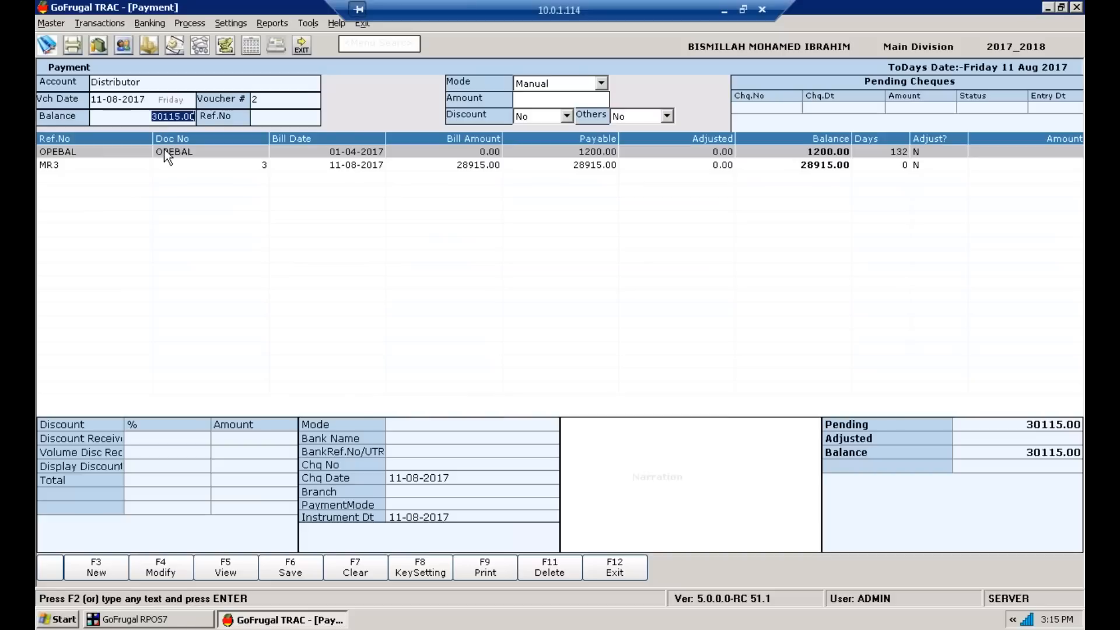
{"action": "left_click", "coordinate": [633, 574]}
{"action": "left_click", "coordinate": [656, 370]}
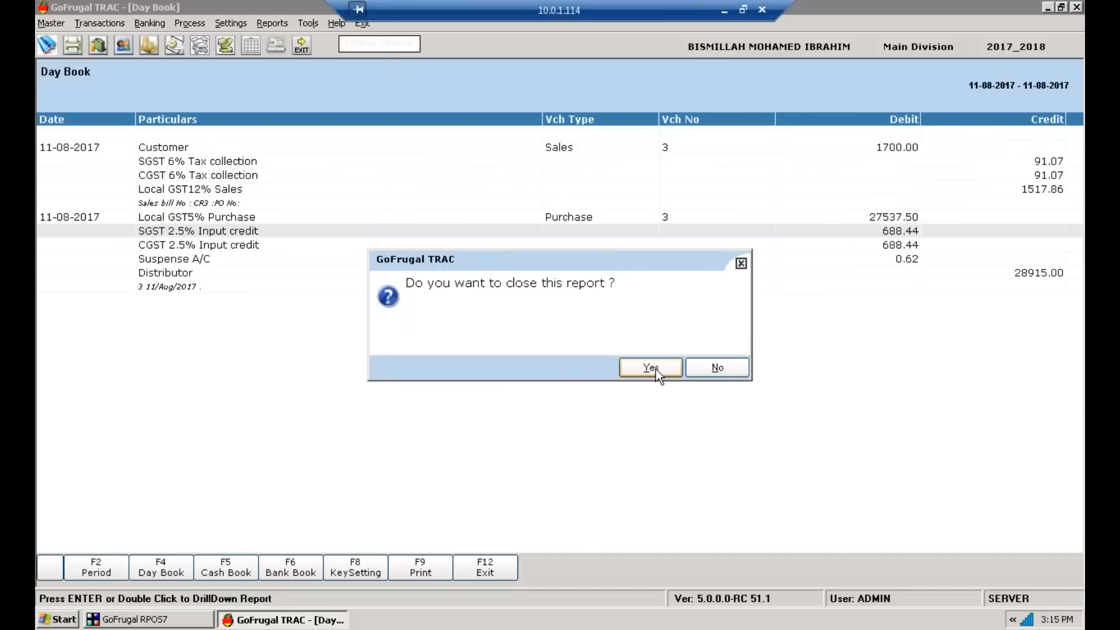
{"action": "left_click", "coordinate": [655, 369]}
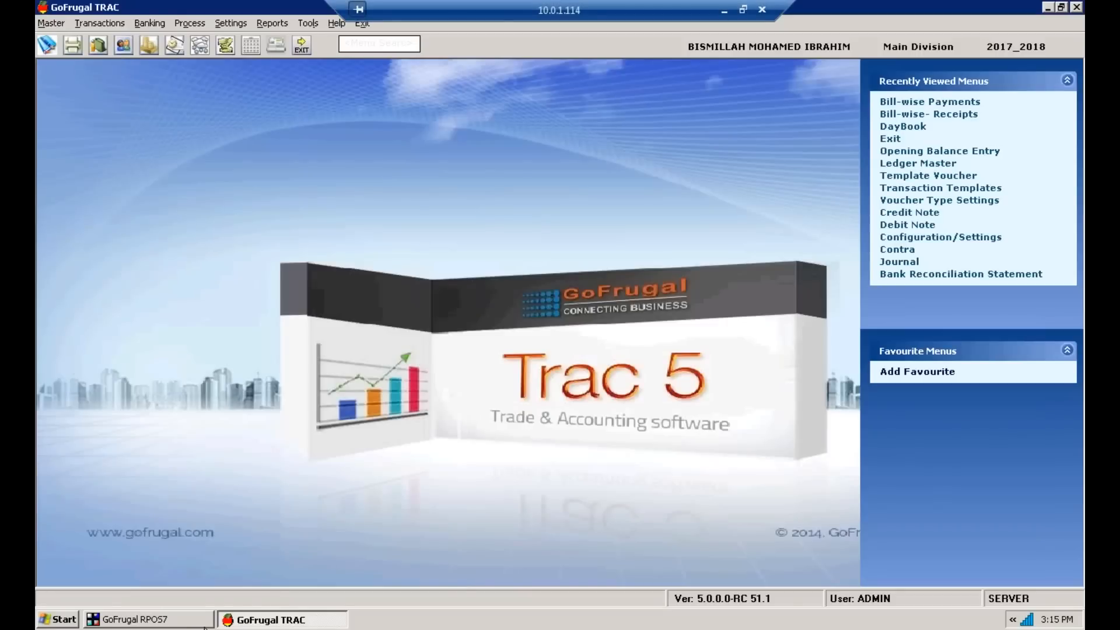
Step: Switch to GoFrugal RPOS7 and start a new sales bill for Customer
{"action": "left_click", "coordinate": [134, 619]}
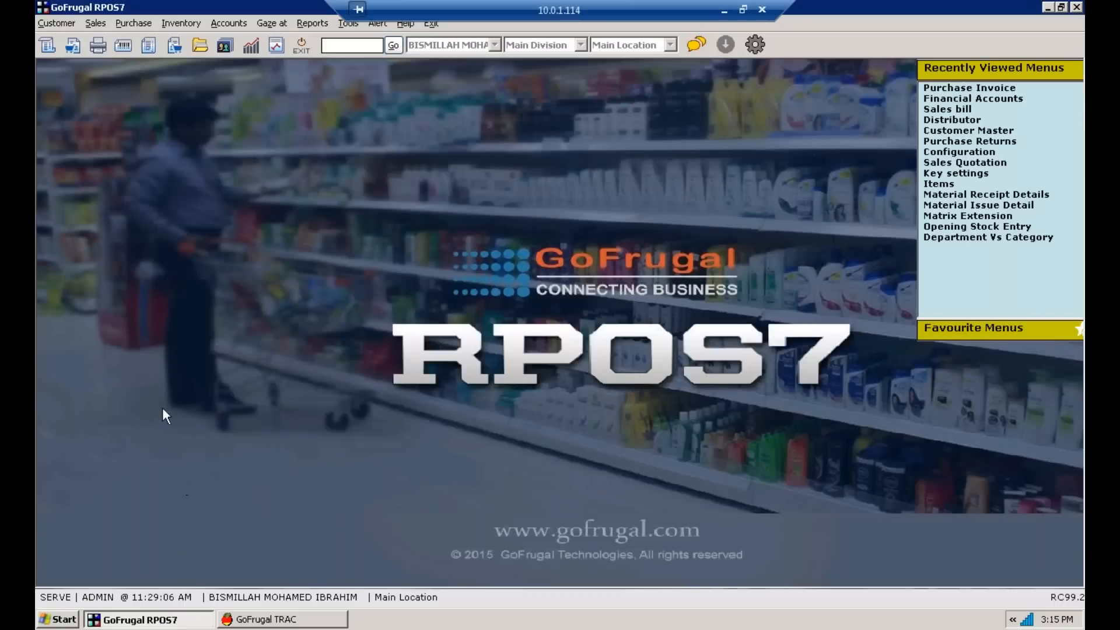
{"action": "key", "text": "ctrl+b"}
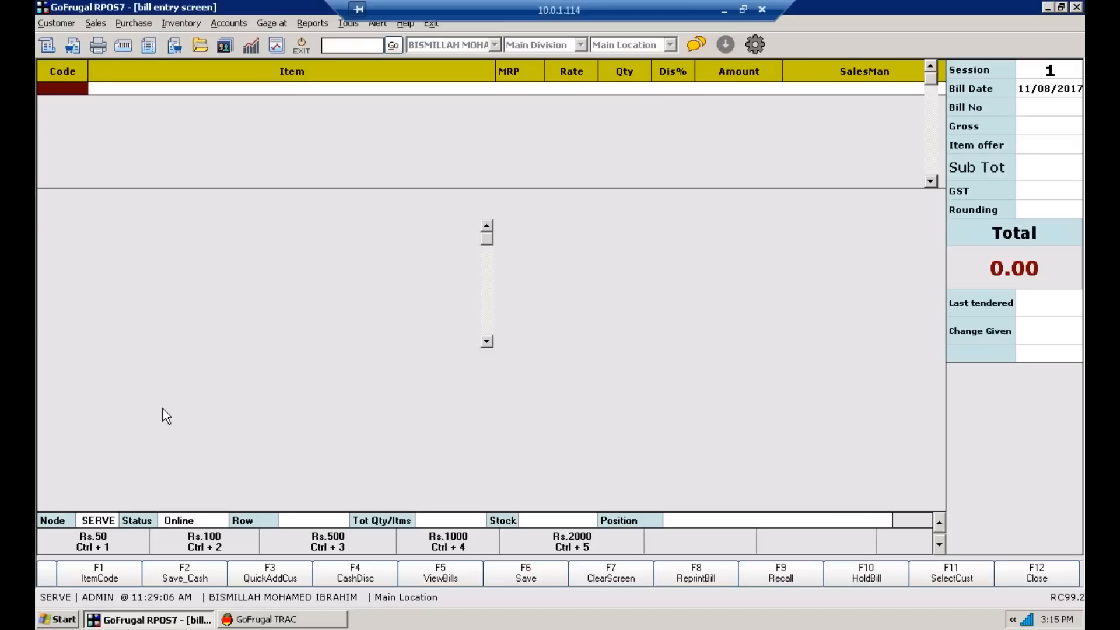
{"action": "key", "text": "F11"}
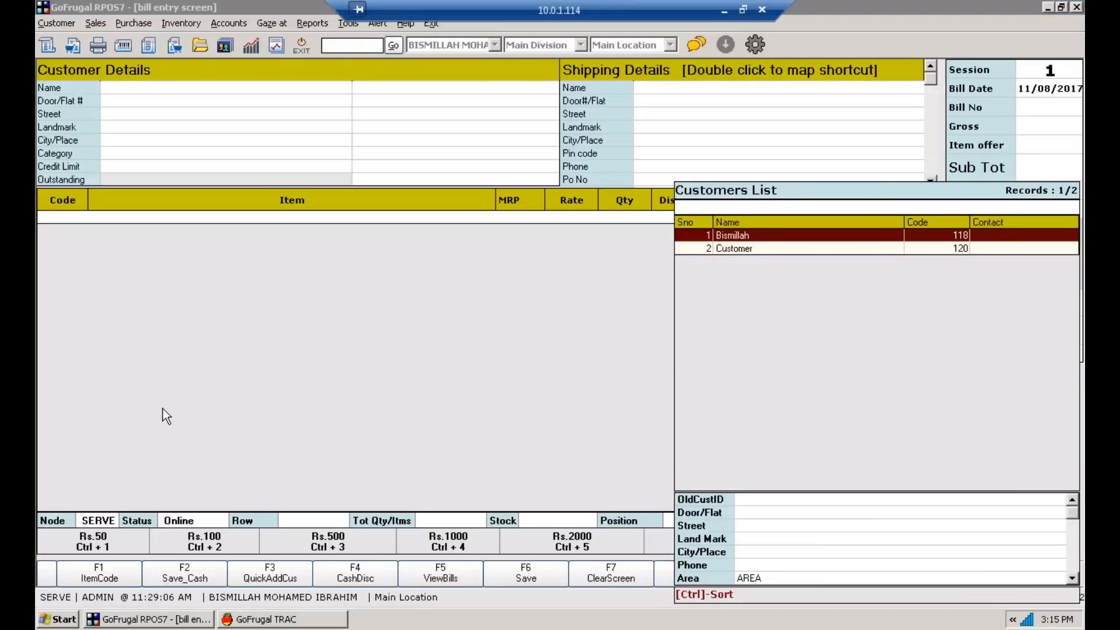
{"action": "key", "text": "Down"}
{"action": "key", "text": "Return"}
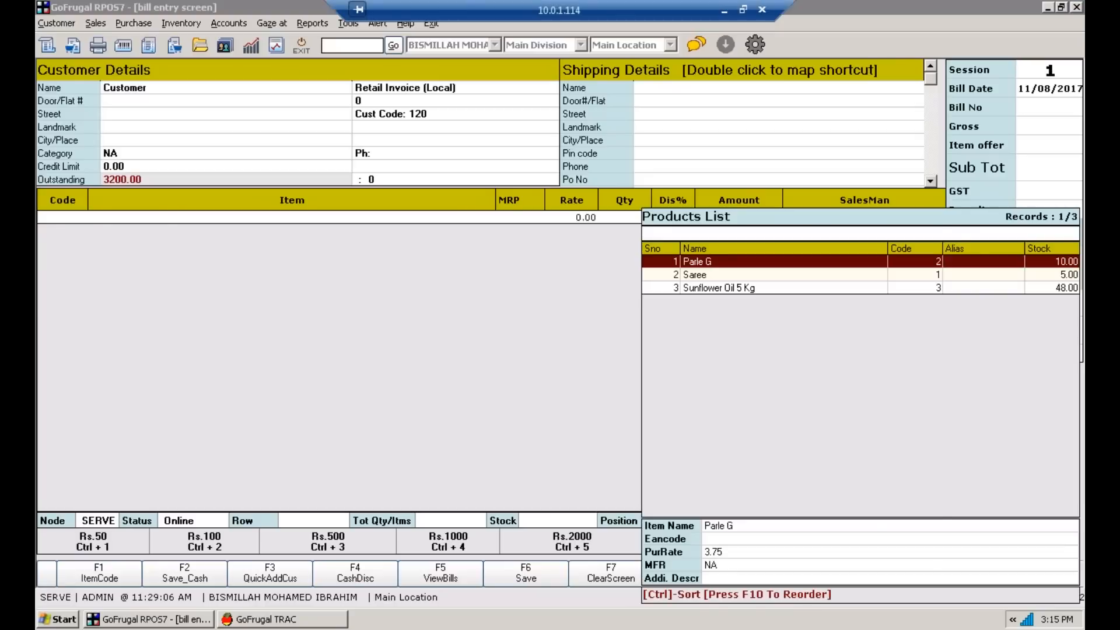
Step: Add one Parle G to the bill, tender 5.00 as cash, save it without printing and close the bill entry
{"action": "key", "text": "Return"}
{"action": "key", "text": "Return"}
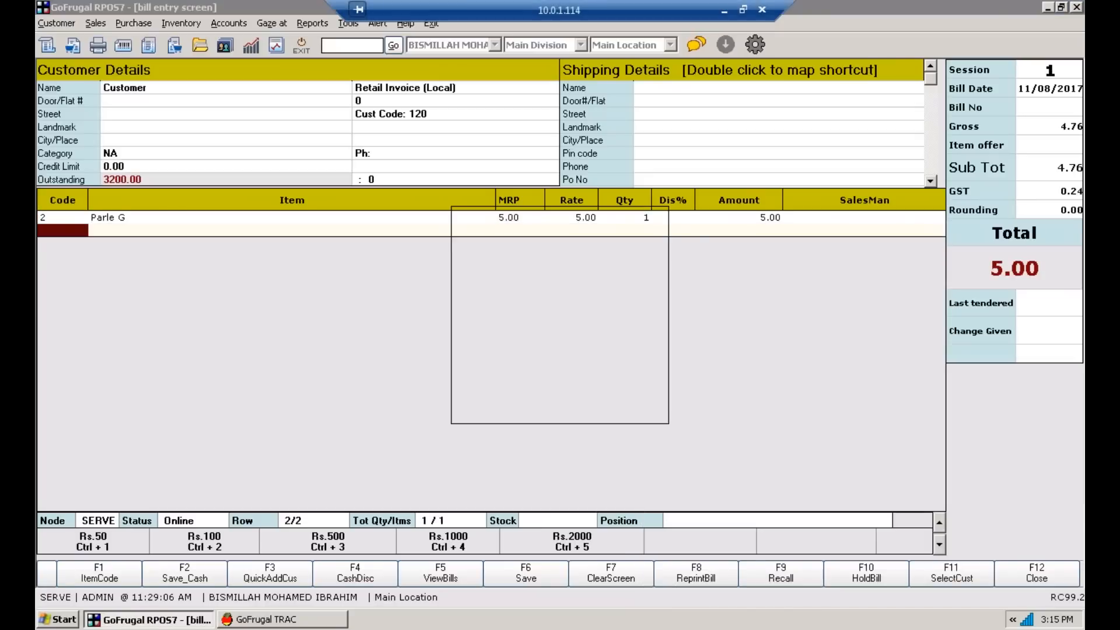
{"action": "key", "text": "Return"}
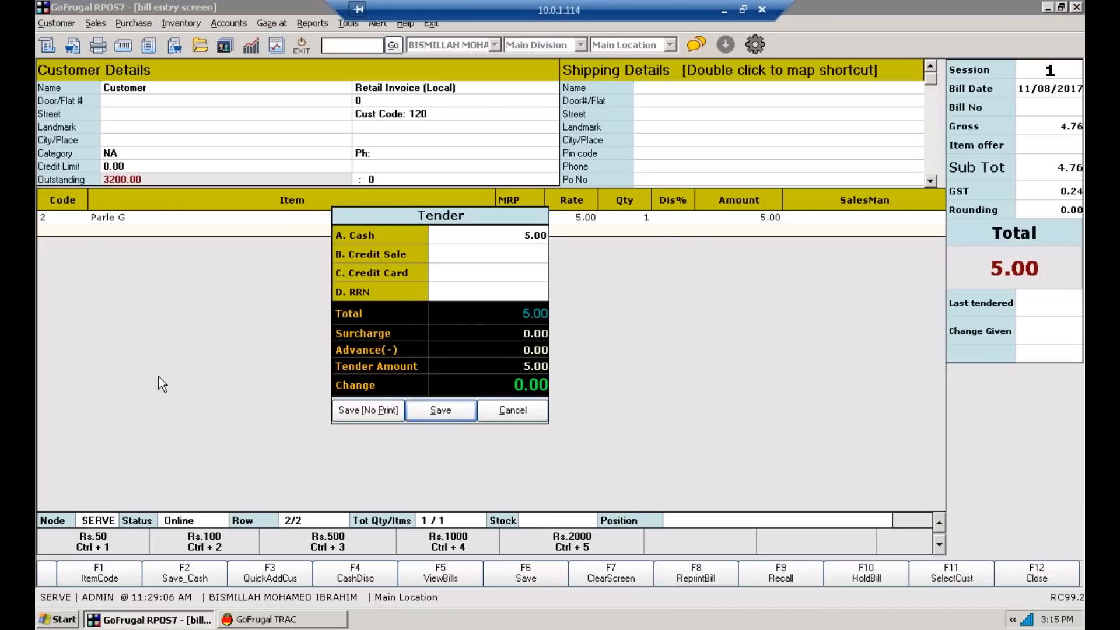
{"action": "left_click", "coordinate": [368, 408]}
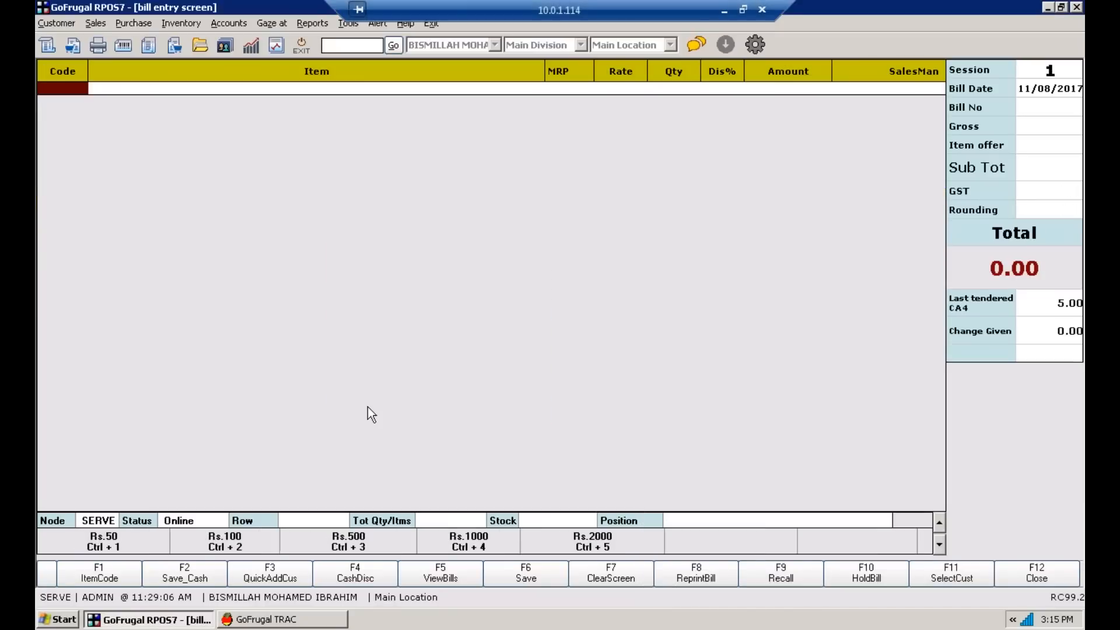
{"action": "key", "text": "Escape"}
Step: Start a Cash Purchase invoice for Distributor with invoice number 4 and invoice amount 5
{"action": "key", "text": "ctrl+p"}
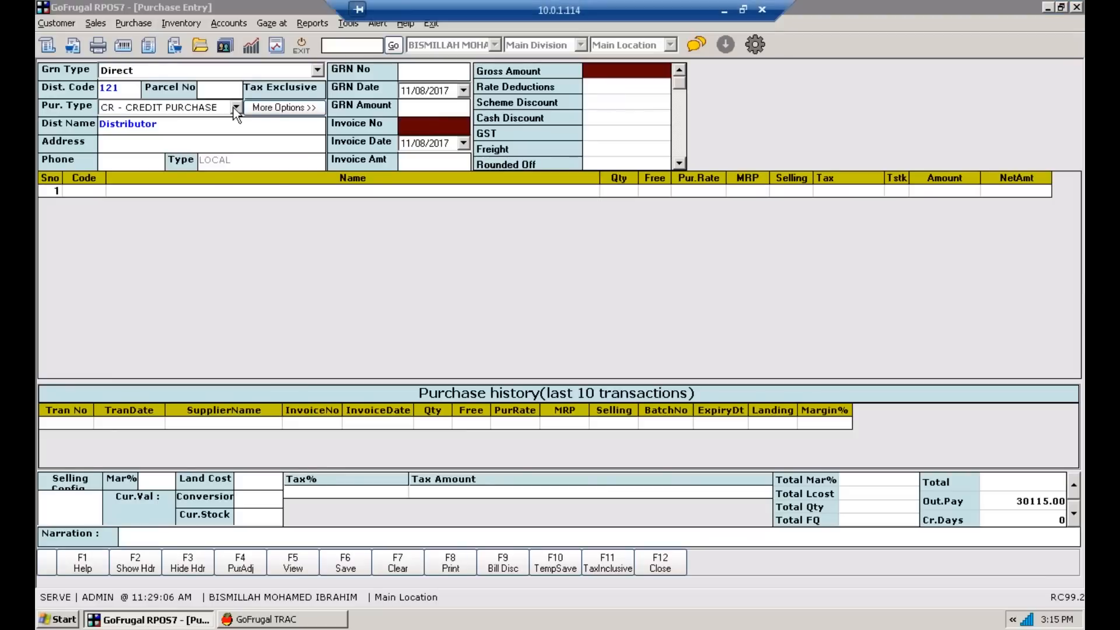
{"action": "key", "text": "Return"}
{"action": "left_click", "coordinate": [729, 352]}
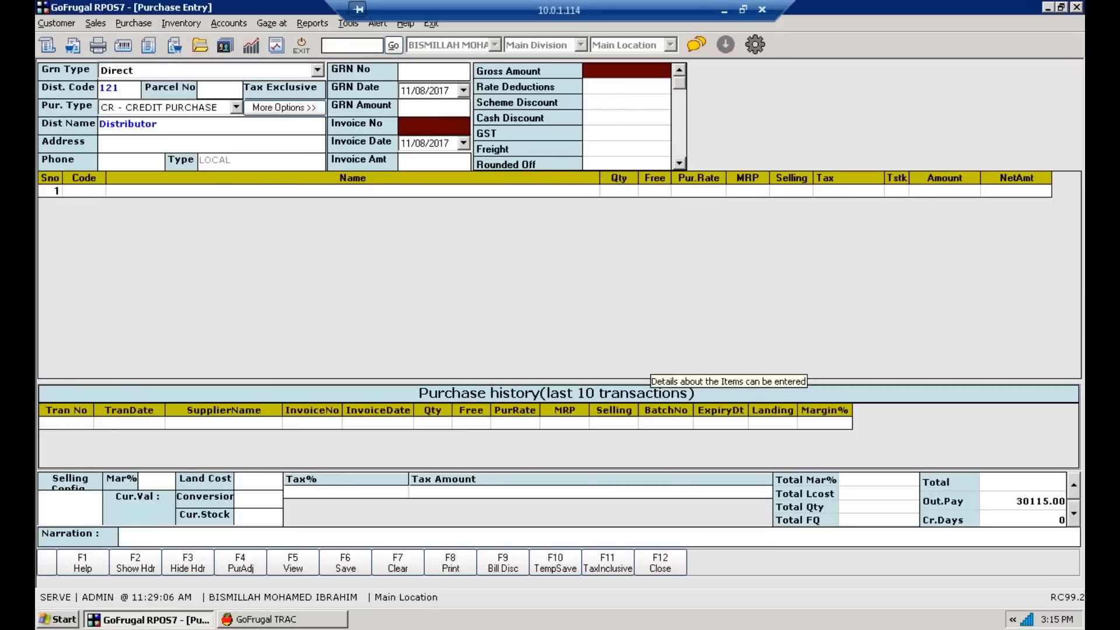
{"action": "type", "text": "4"}
{"action": "left_click", "coordinate": [236, 106]}
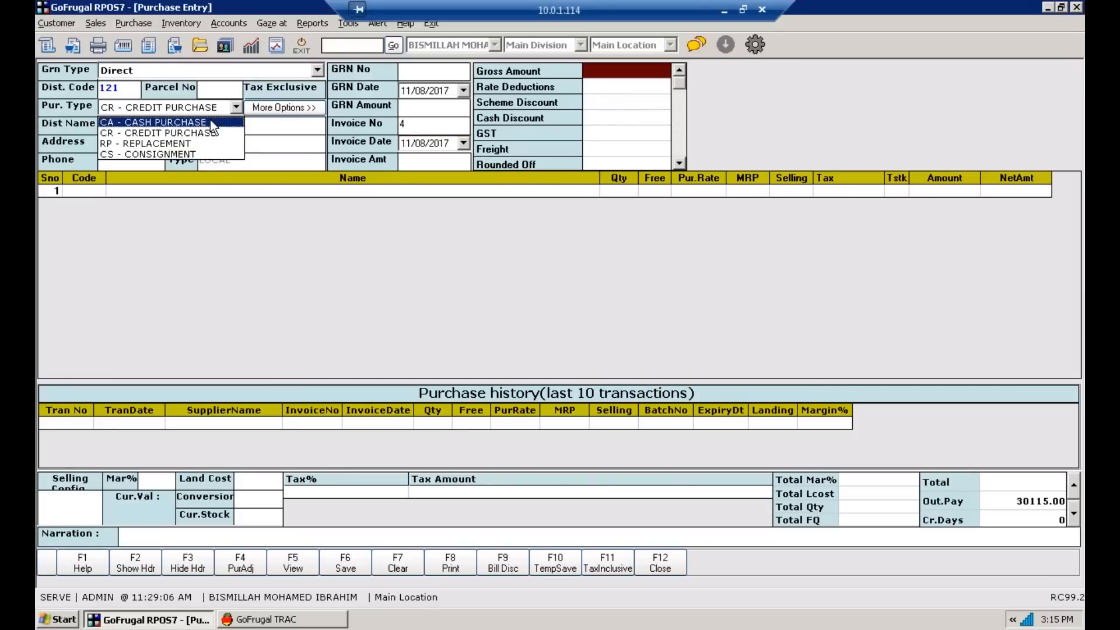
{"action": "left_click", "coordinate": [214, 122]}
{"action": "left_click", "coordinate": [426, 126]}
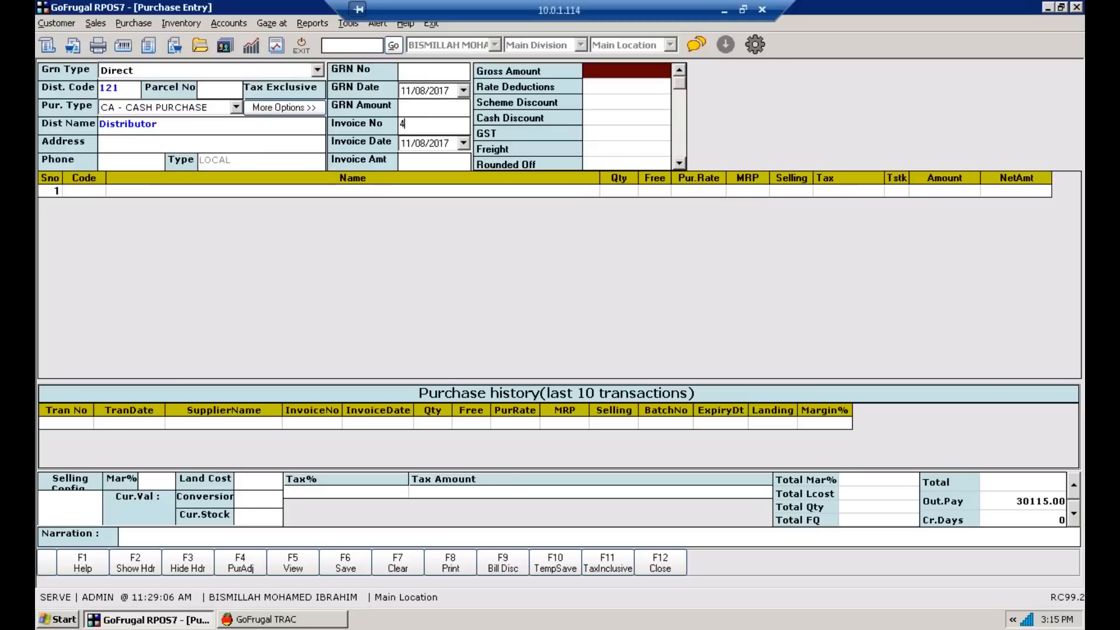
{"action": "key", "text": "Return"}
{"action": "key", "text": "Return"}
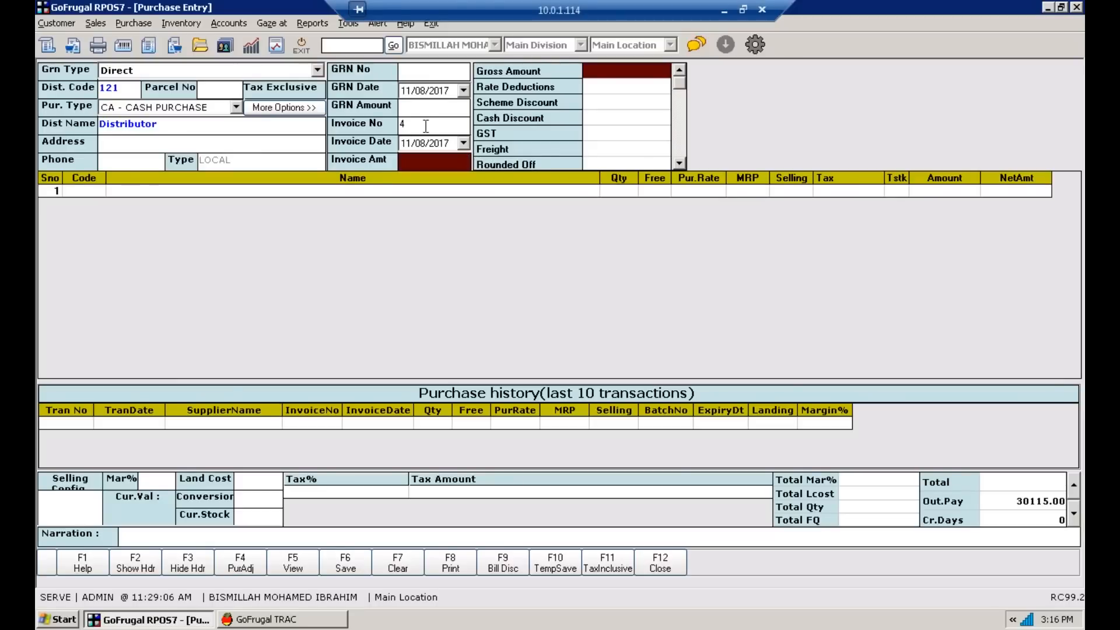
{"action": "type", "text": "5"}
{"action": "key", "text": "Return"}
Step: Add Parle G to the cash purchase with quantity 1, keeping its default rate, MRP and selling price
{"action": "key", "text": "Return"}
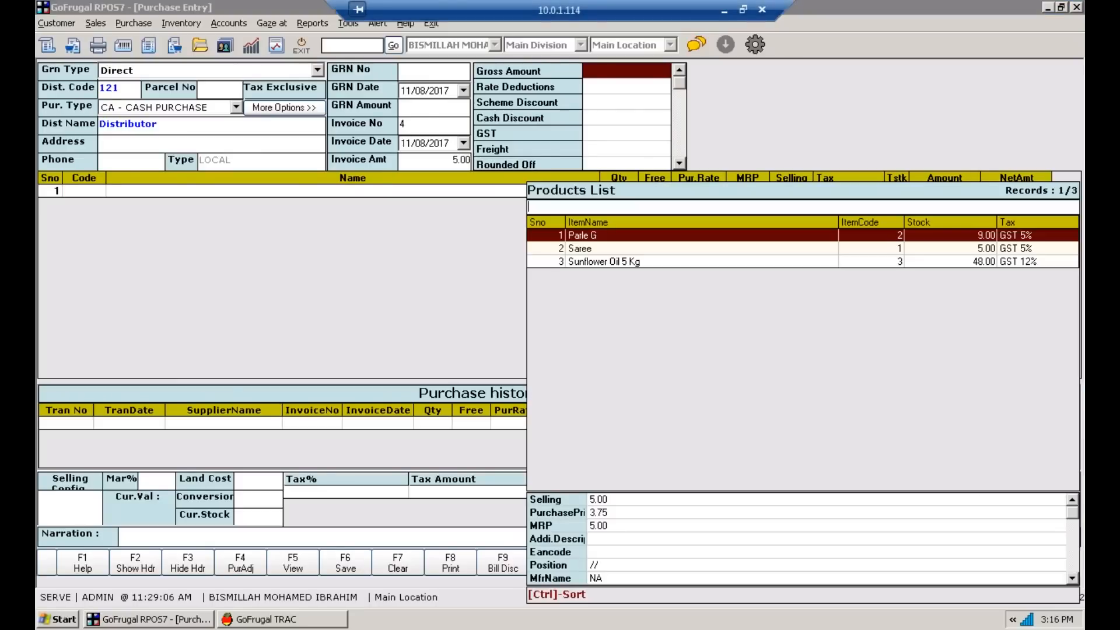
{"action": "key", "text": "Return"}
{"action": "key", "text": "Return"}
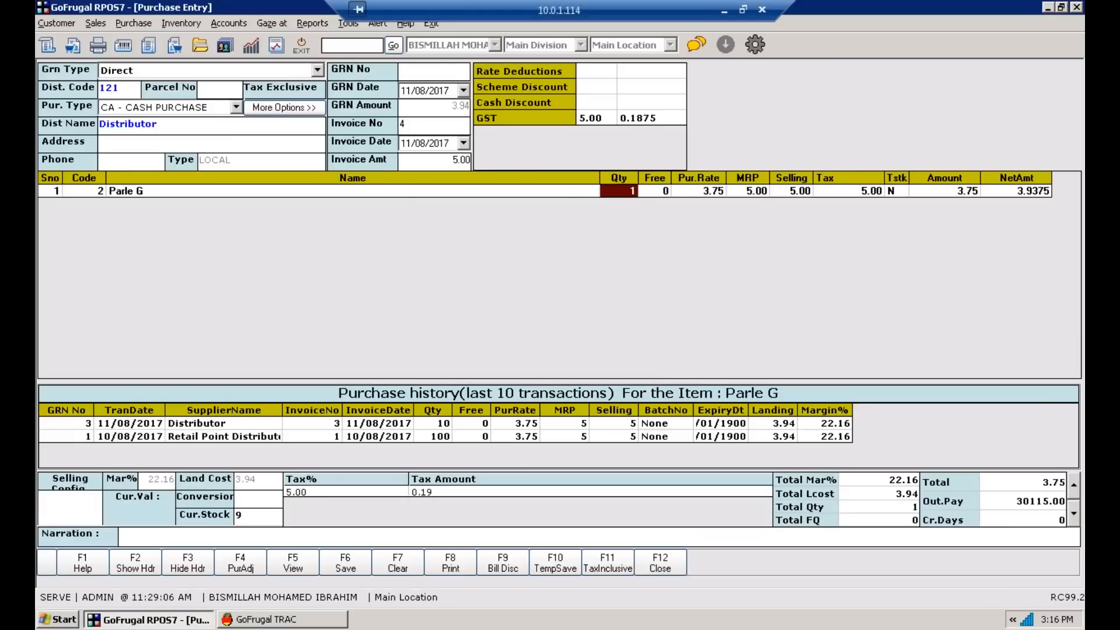
{"action": "key", "text": "Return"}
{"action": "key", "text": "Return"}
{"action": "key", "text": "Return"}
{"action": "key", "text": "Return"}
{"action": "key", "text": "Return"}
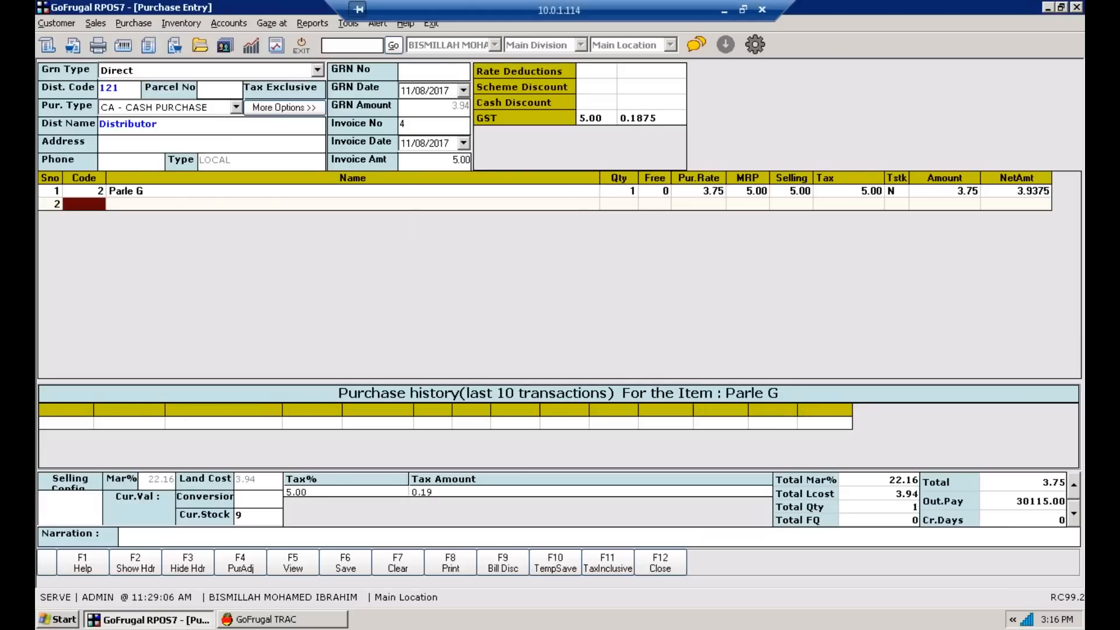
Step: Set the cash purchase's invoice amount to 4, save the invoice and close Purchase Entry
{"action": "left_click", "coordinate": [462, 160]}
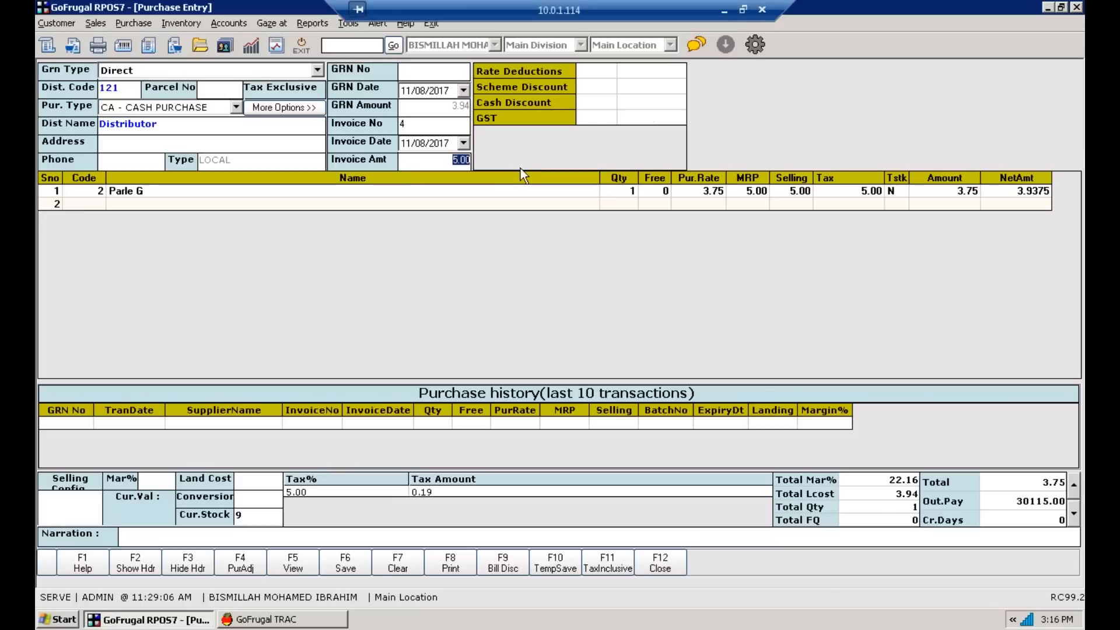
{"action": "key", "text": "BackSpace"}
{"action": "key", "text": "Return"}
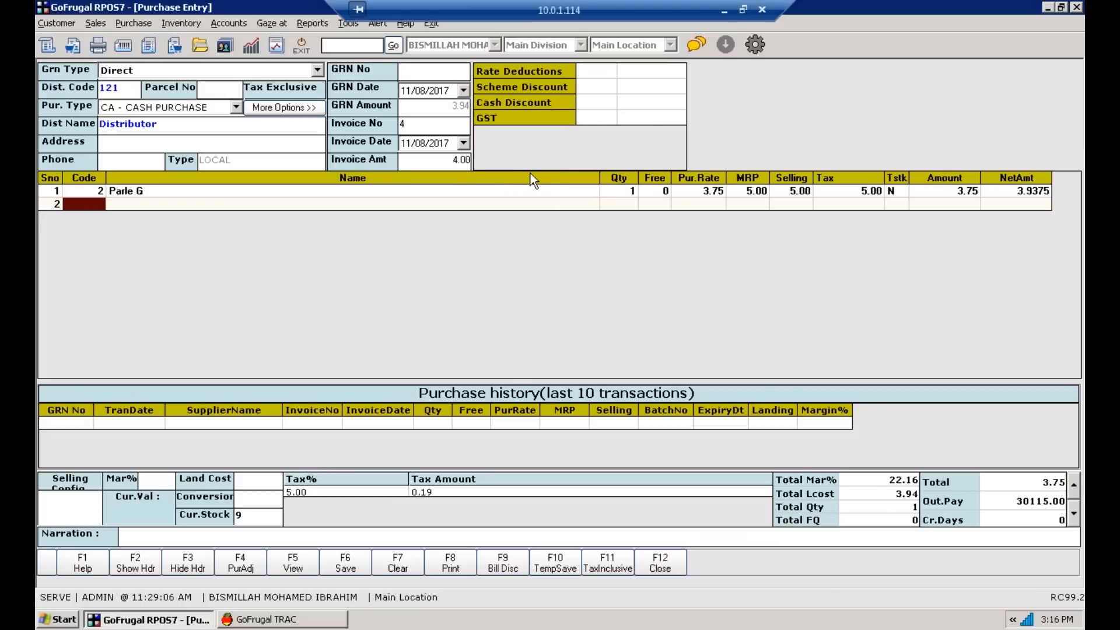
{"action": "left_click", "coordinate": [349, 557]}
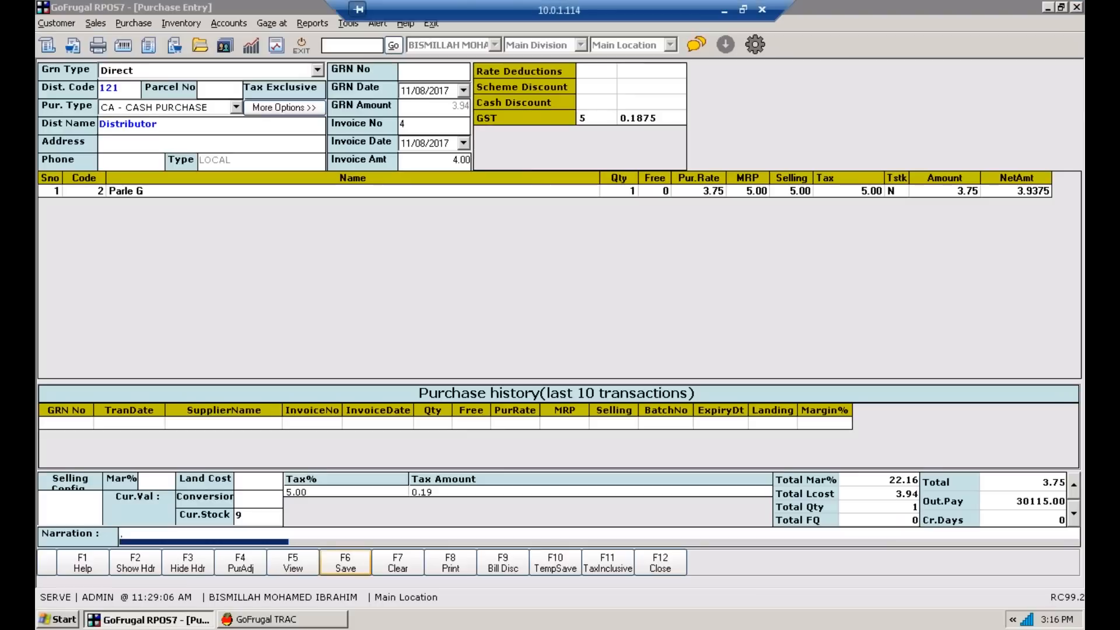
{"action": "key", "text": "Return"}
{"action": "key", "text": "Return"}
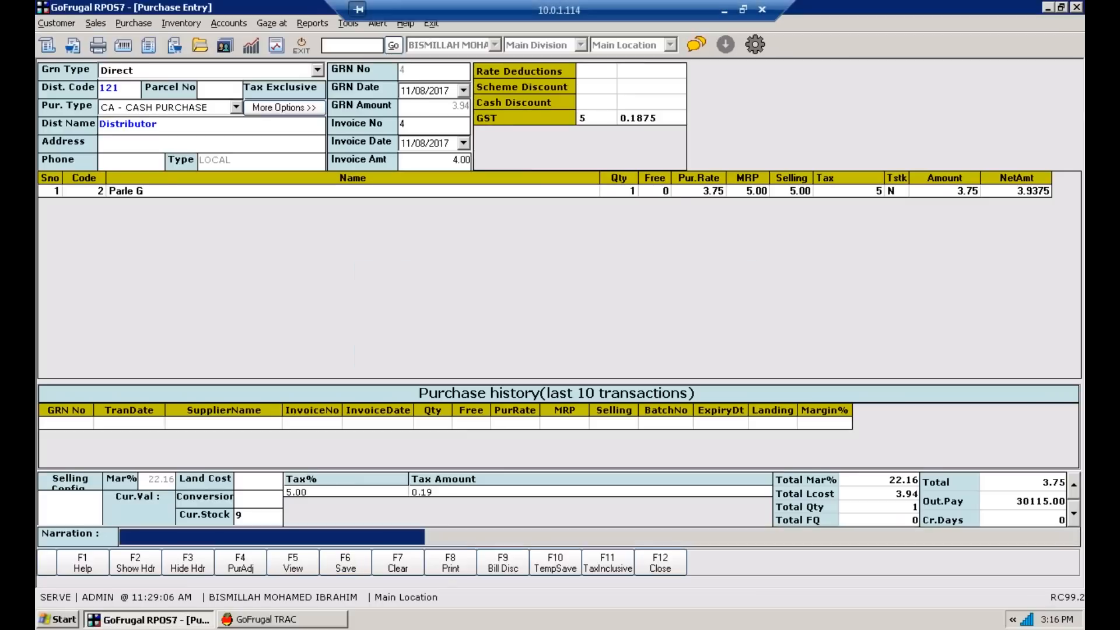
{"action": "key", "text": "F12"}
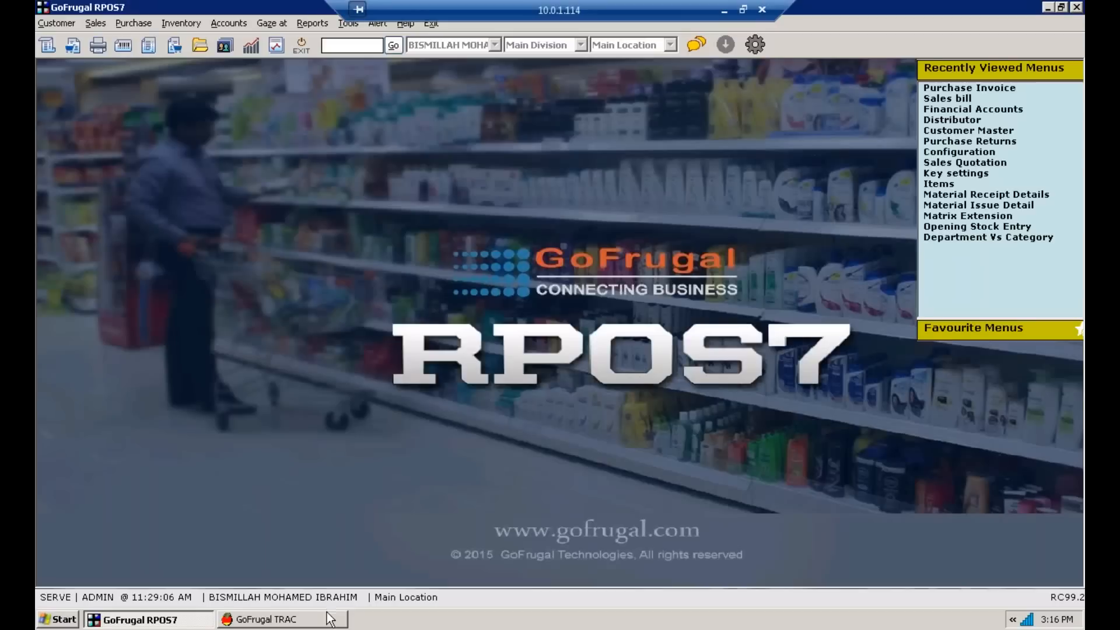
Step: Switch to GoFrugal TRAC and examine the cash sale and cash purchase postings in the Day Book
{"action": "left_click", "coordinate": [330, 619]}
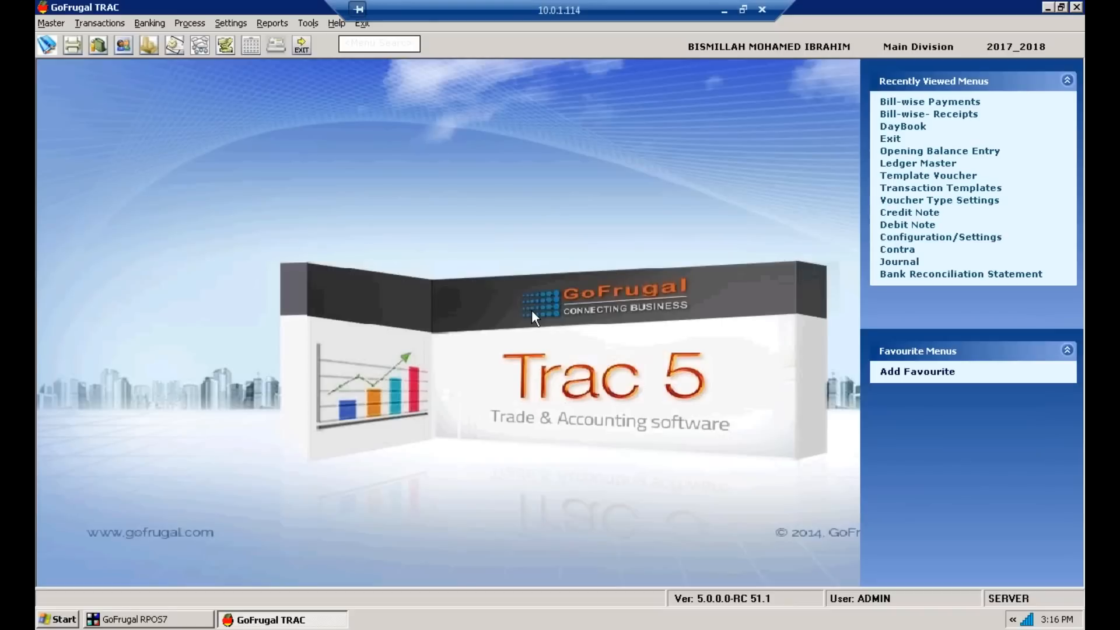
{"action": "left_click", "coordinate": [903, 126]}
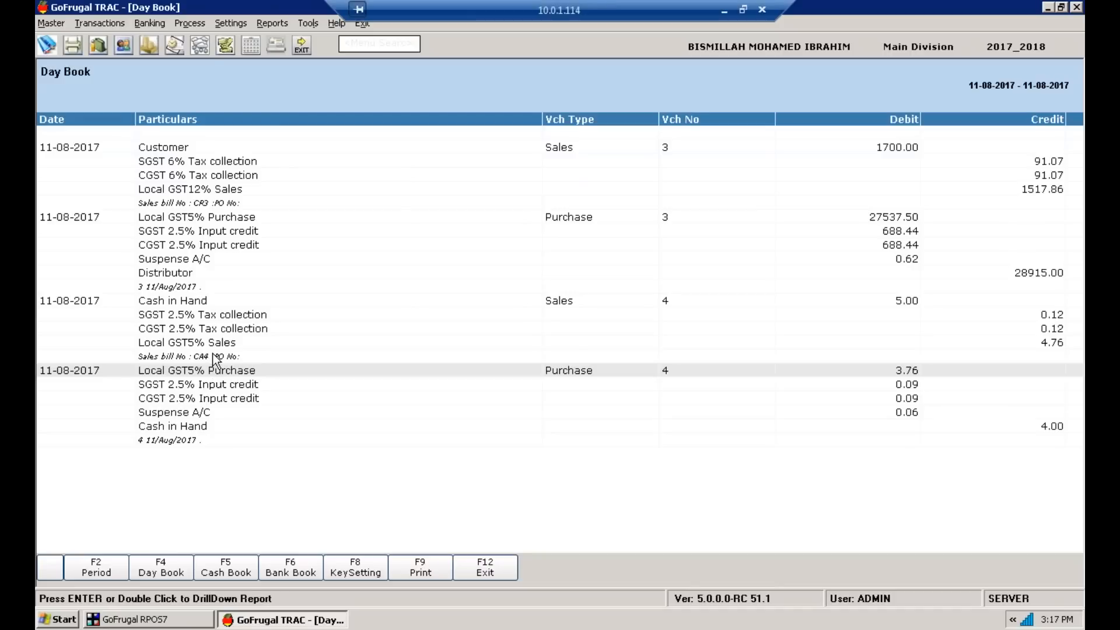
Step: Close the Day Book and open the Sales Register details for Aug-2017
{"action": "key", "text": "Escape"}
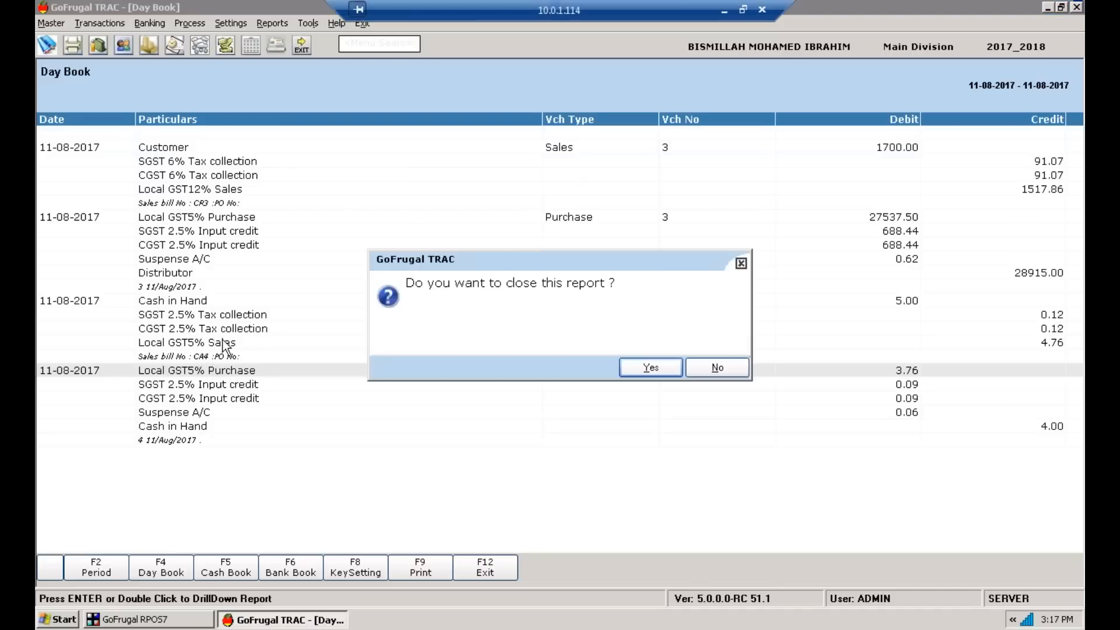
{"action": "key", "text": "Return"}
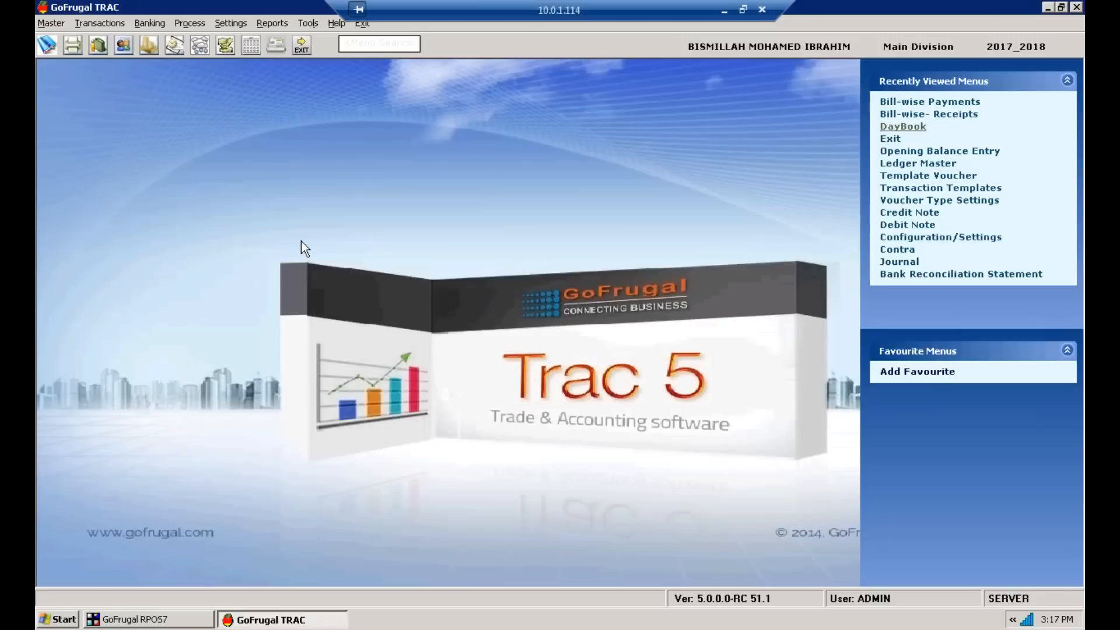
{"action": "left_click", "coordinate": [272, 24]}
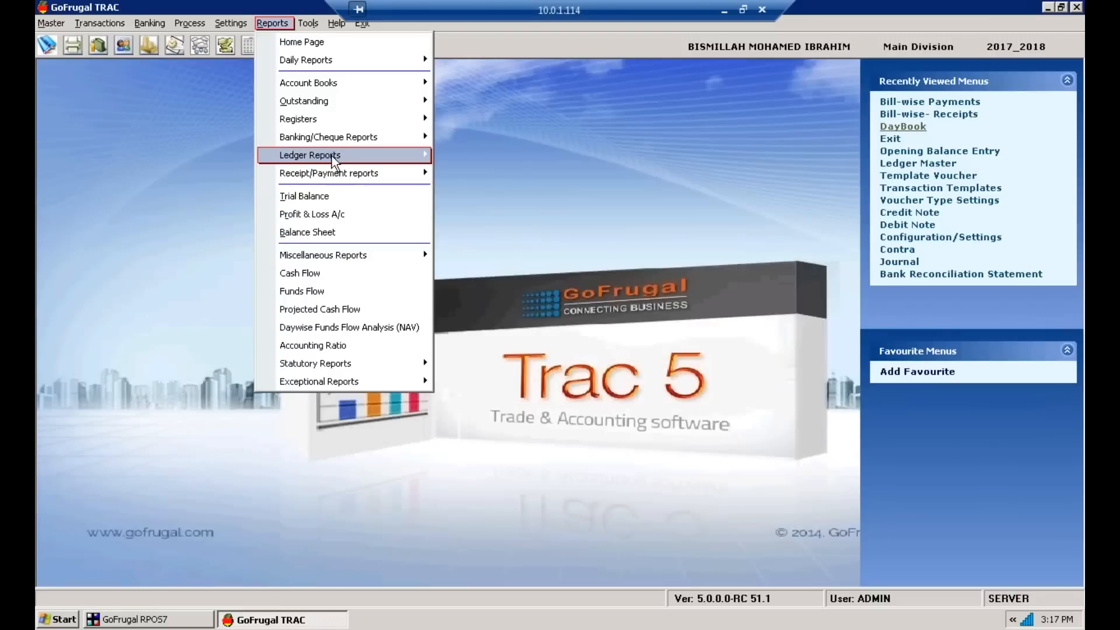
{"action": "mouse_move", "coordinate": [337, 121]}
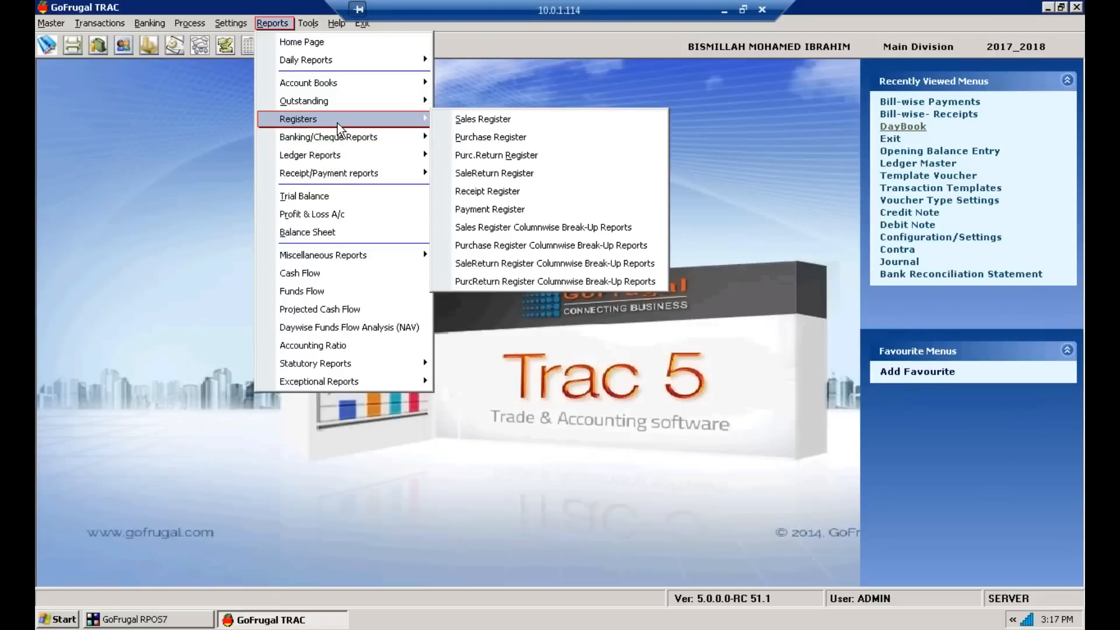
{"action": "left_click", "coordinate": [482, 119]}
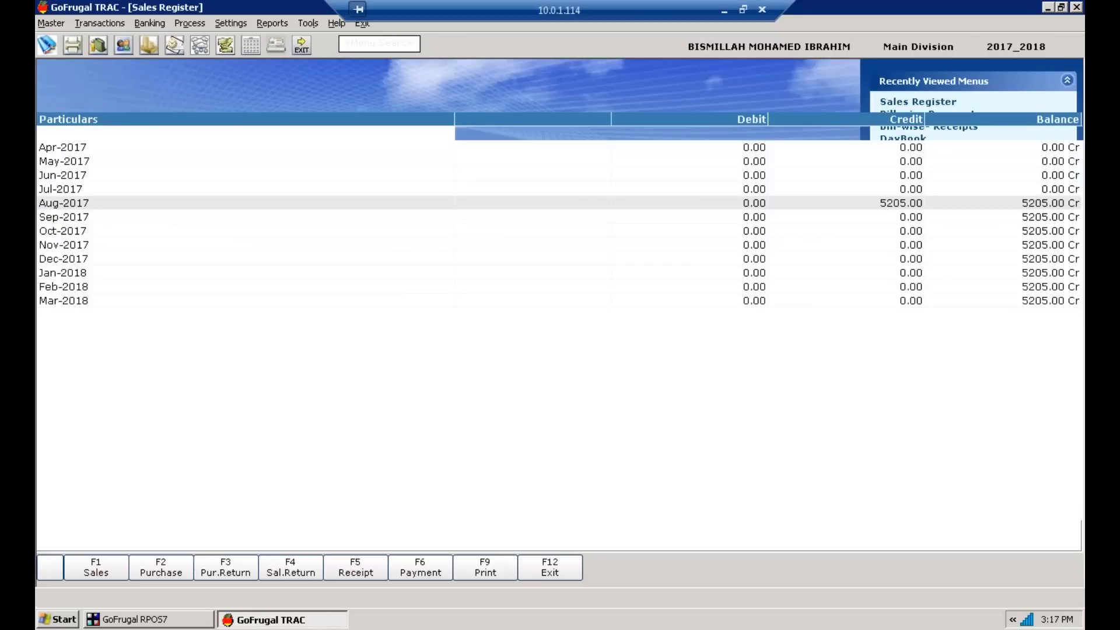
{"action": "double_click", "coordinate": [907, 203]}
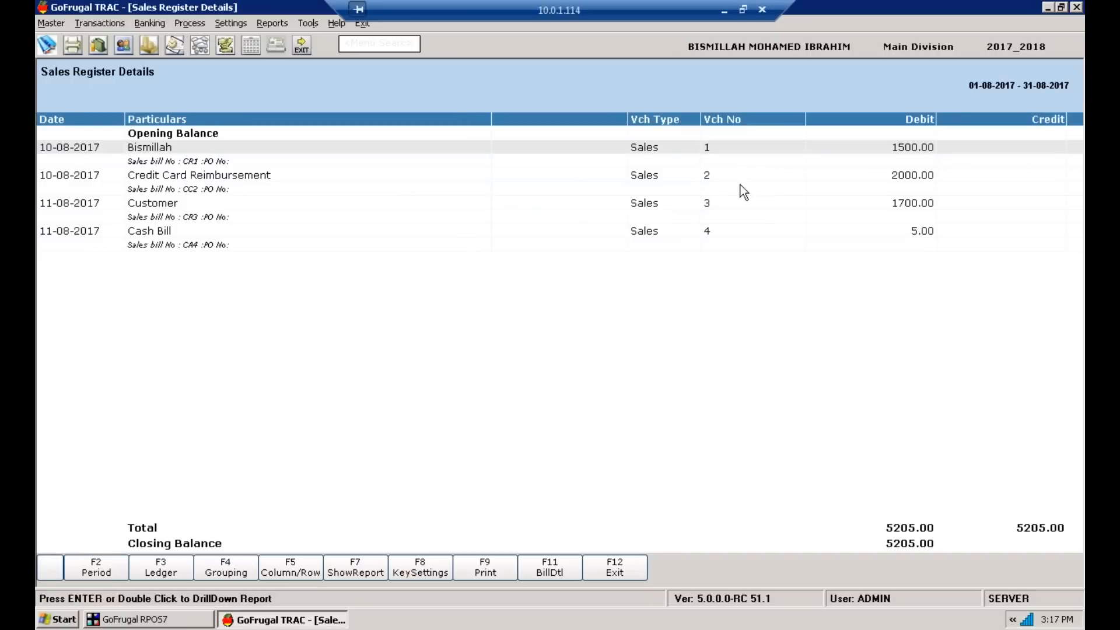
Step: Examine the credit, credit card and cash bill vouchers in the August sales details, and close both Sales Register reports
{"action": "left_click", "coordinate": [223, 235]}
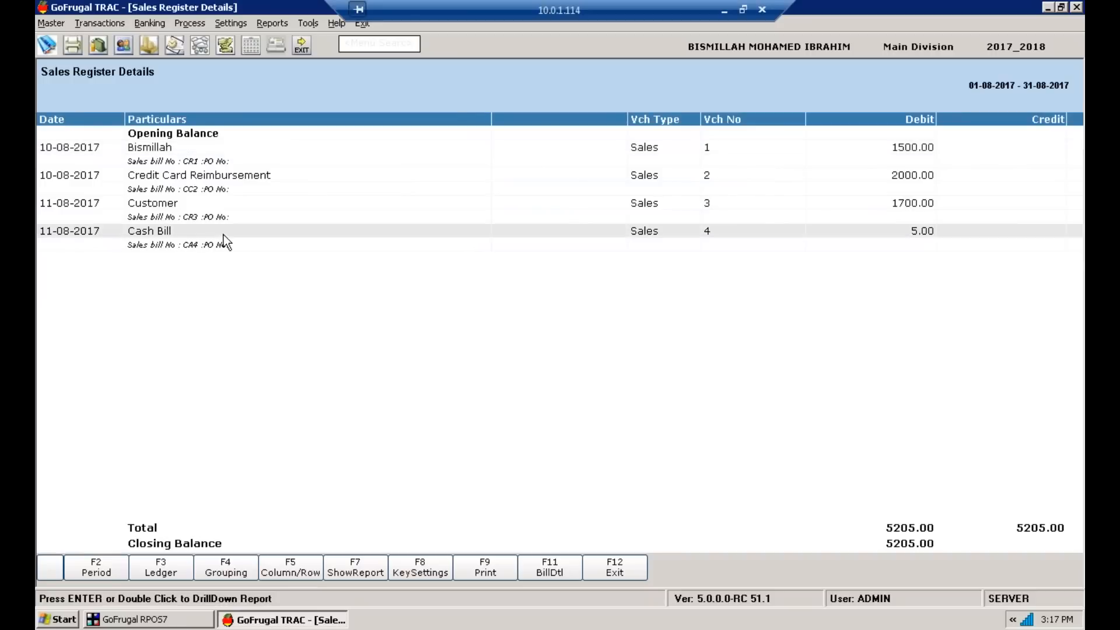
{"action": "left_click", "coordinate": [222, 199]}
{"action": "left_click", "coordinate": [224, 176]}
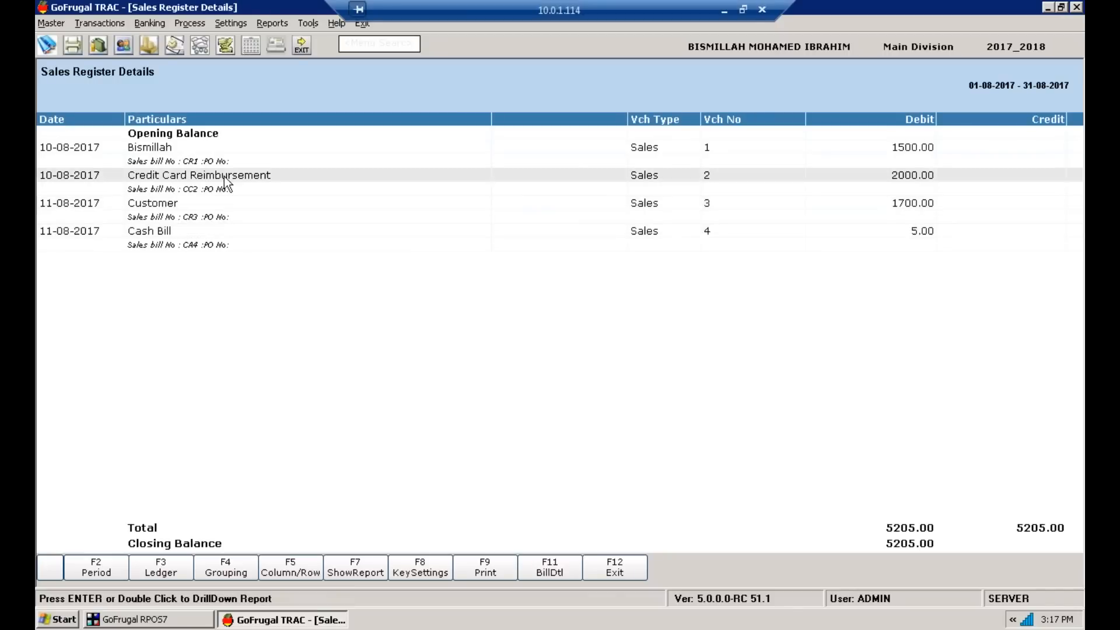
{"action": "left_click", "coordinate": [221, 148]}
{"action": "left_click", "coordinate": [224, 204]}
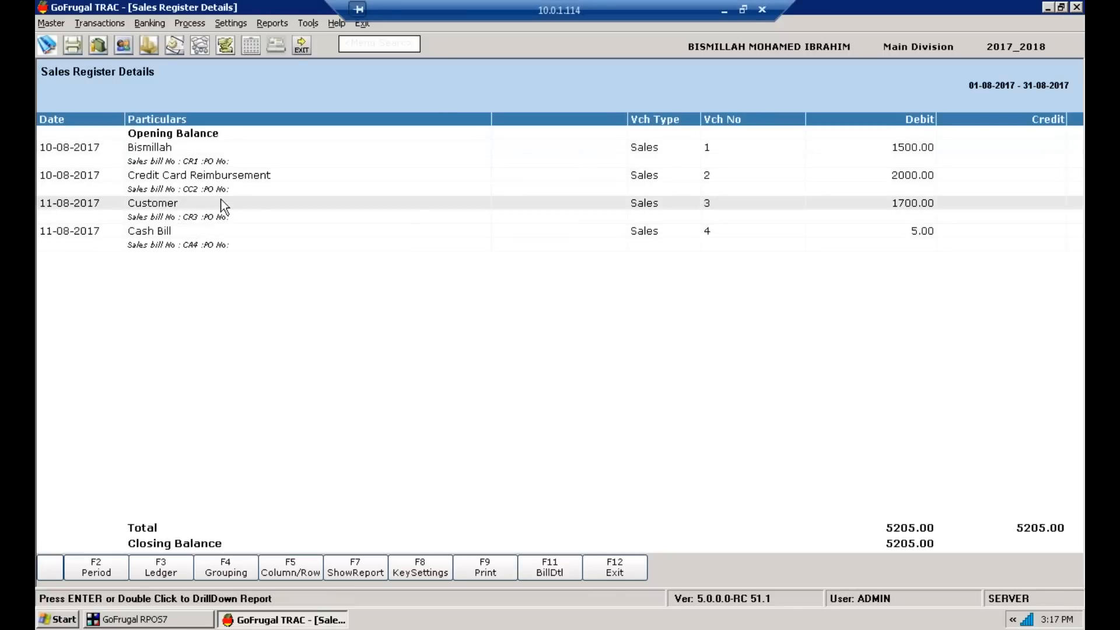
{"action": "left_click", "coordinate": [232, 150]}
{"action": "key", "text": "Escape"}
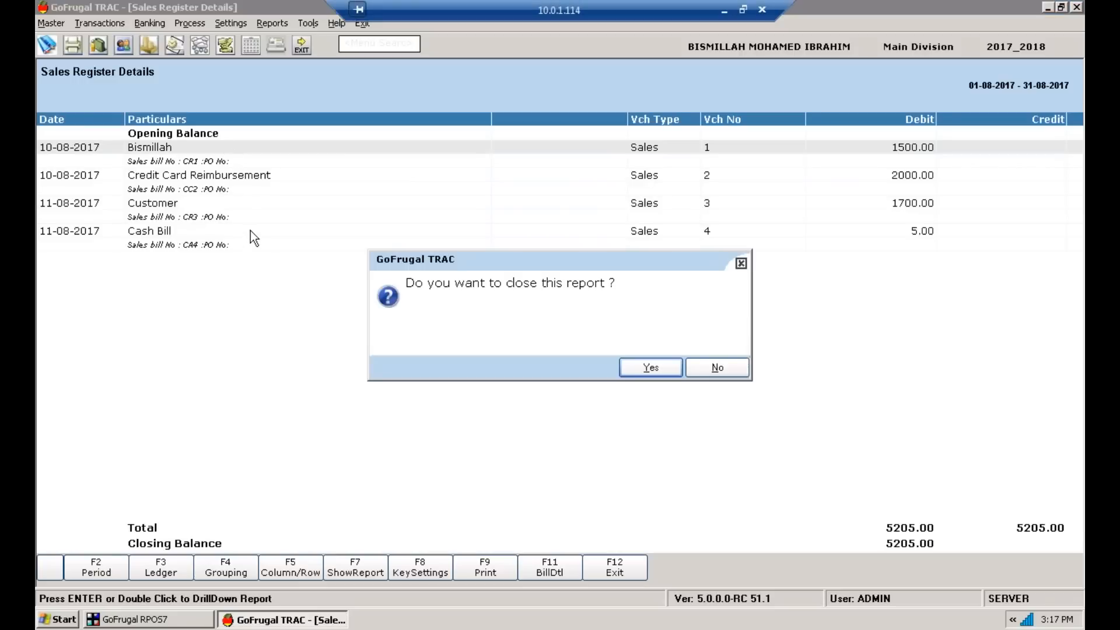
{"action": "left_click", "coordinate": [630, 366]}
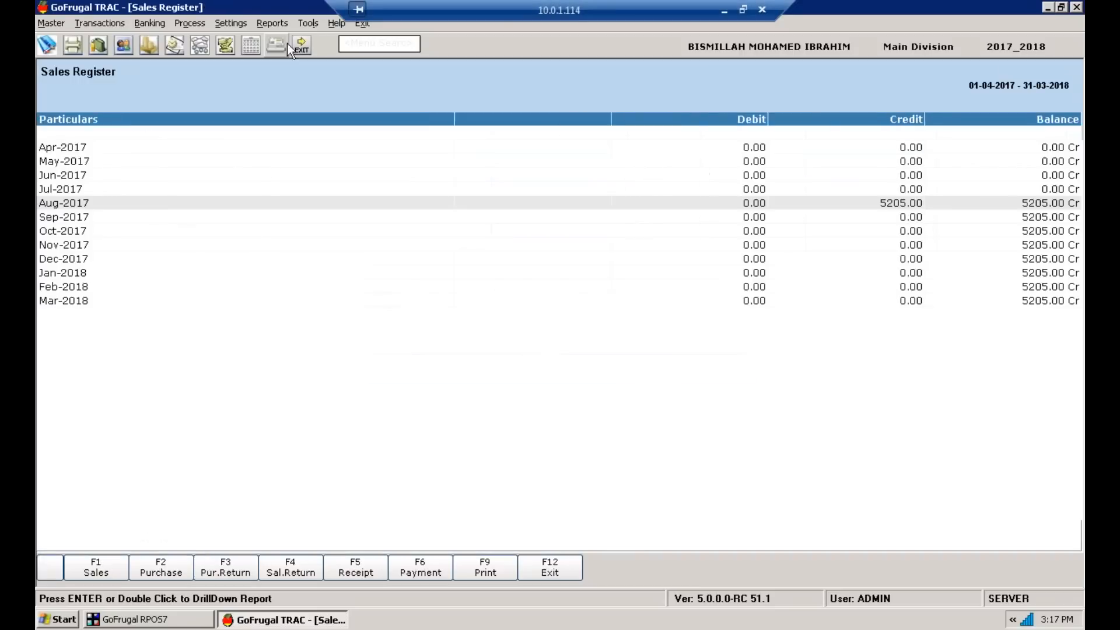
{"action": "key", "text": "Escape"}
{"action": "left_click", "coordinate": [626, 369]}
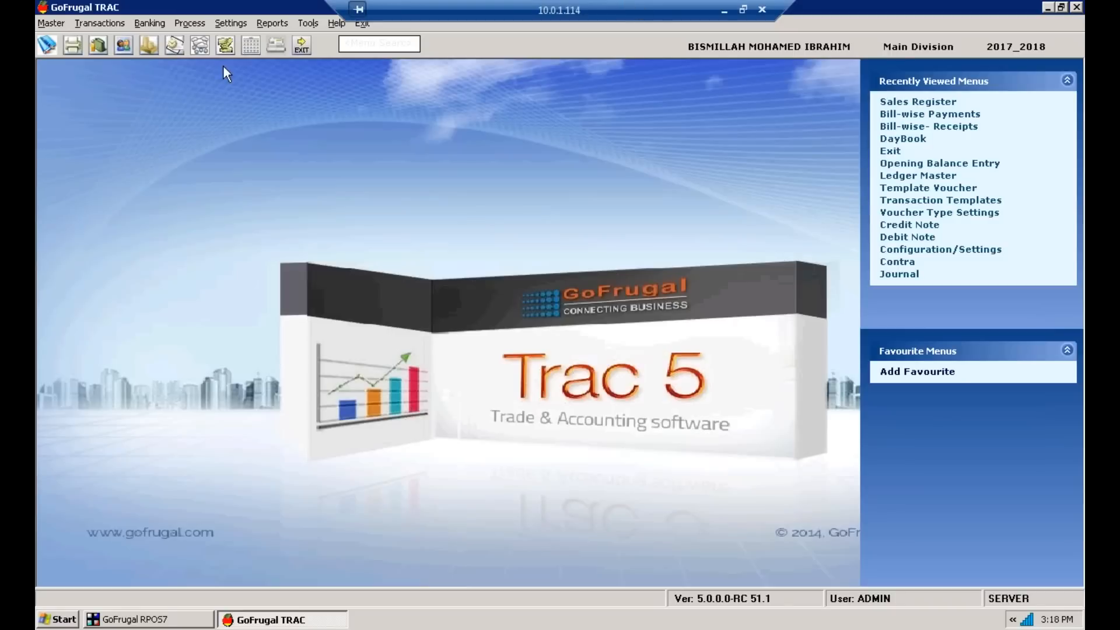
Step: Start a bill-wise receipt with voucher type Receipt for the Customer ledger
{"action": "left_click", "coordinate": [109, 24]}
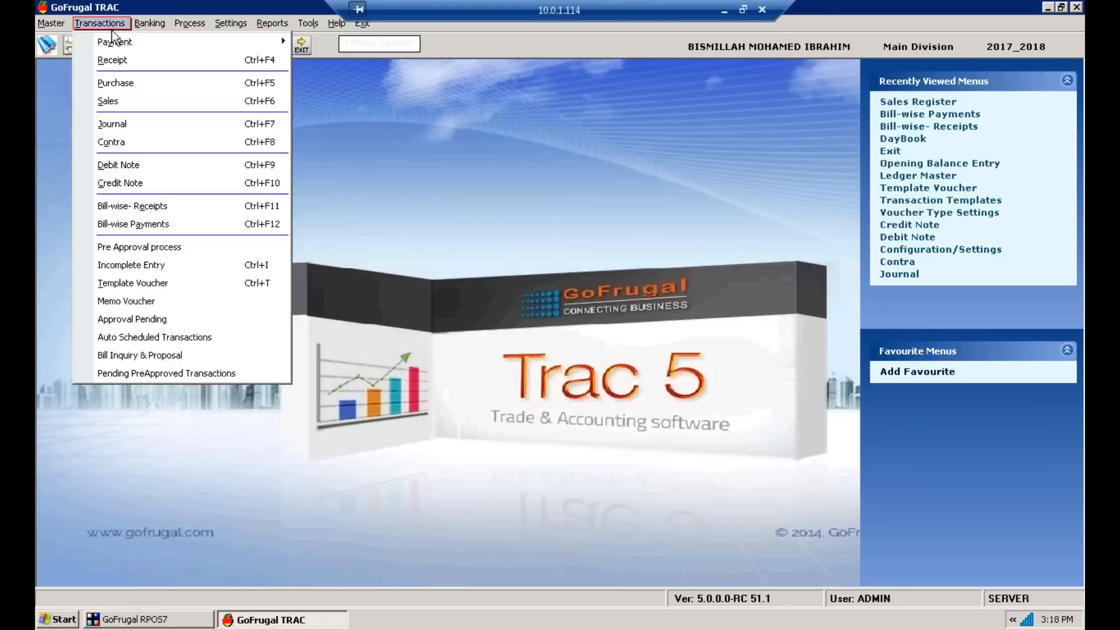
{"action": "mouse_move", "coordinate": [120, 47]}
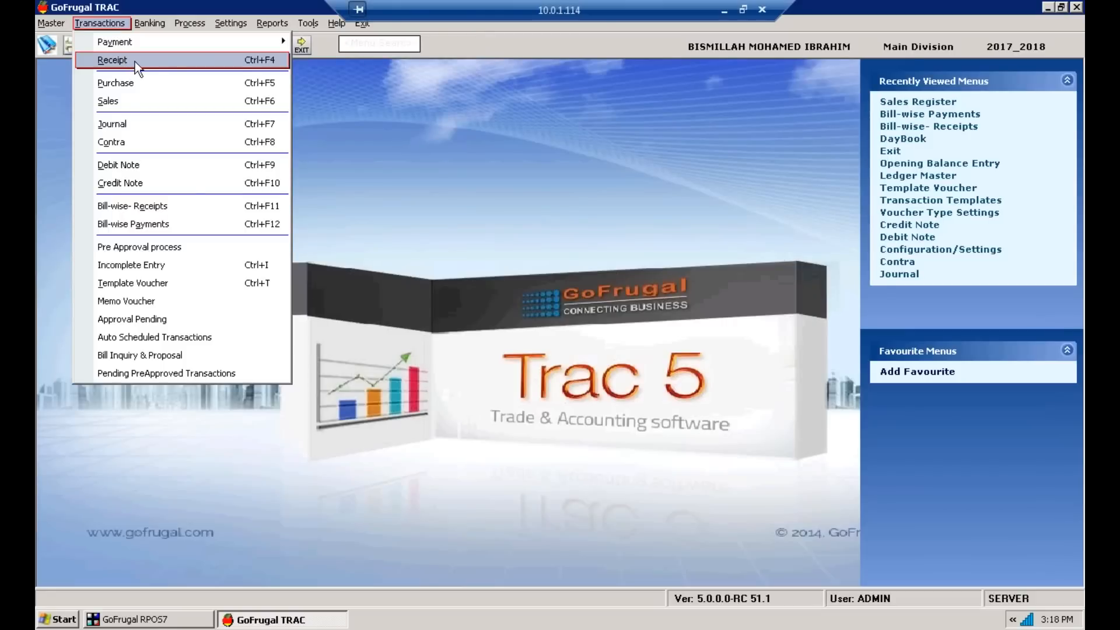
{"action": "left_click", "coordinate": [191, 209]}
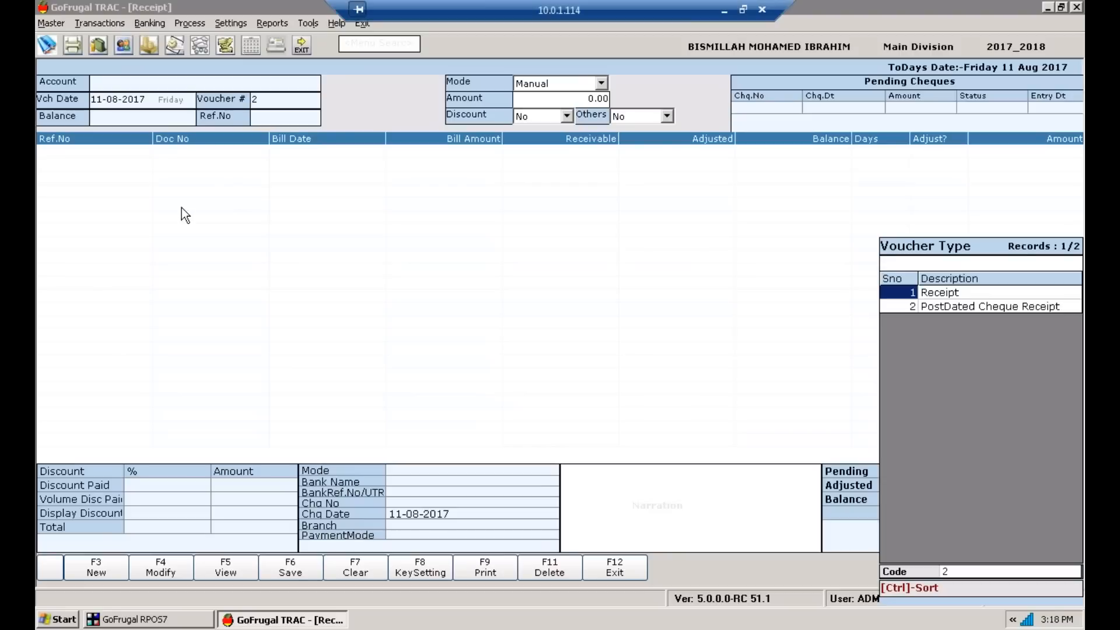
{"action": "key", "text": "Down"}
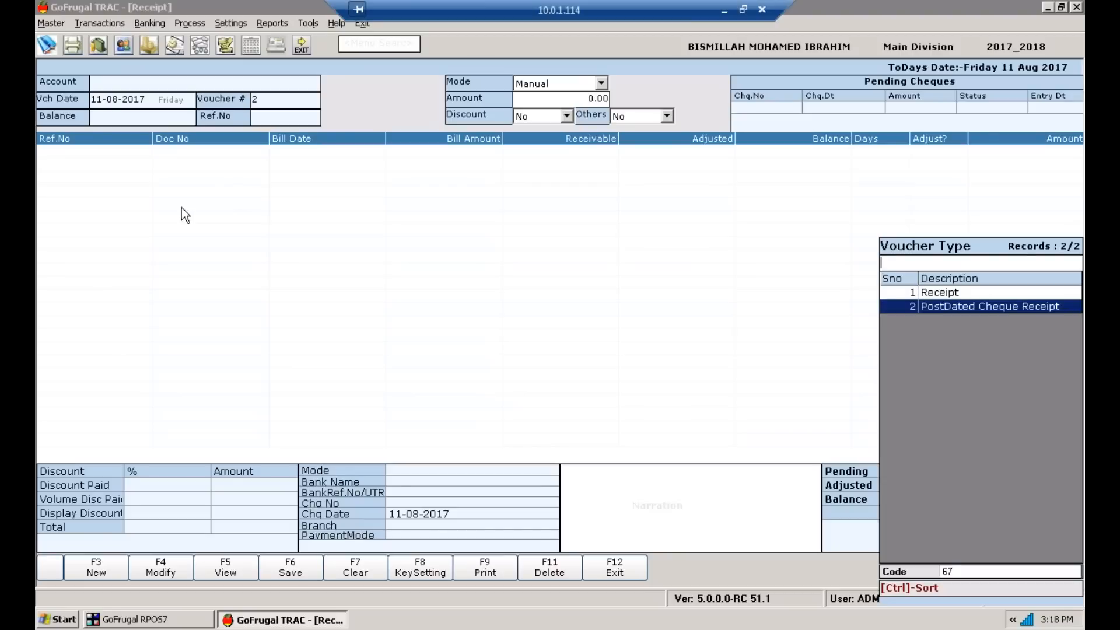
{"action": "key", "text": "Up"}
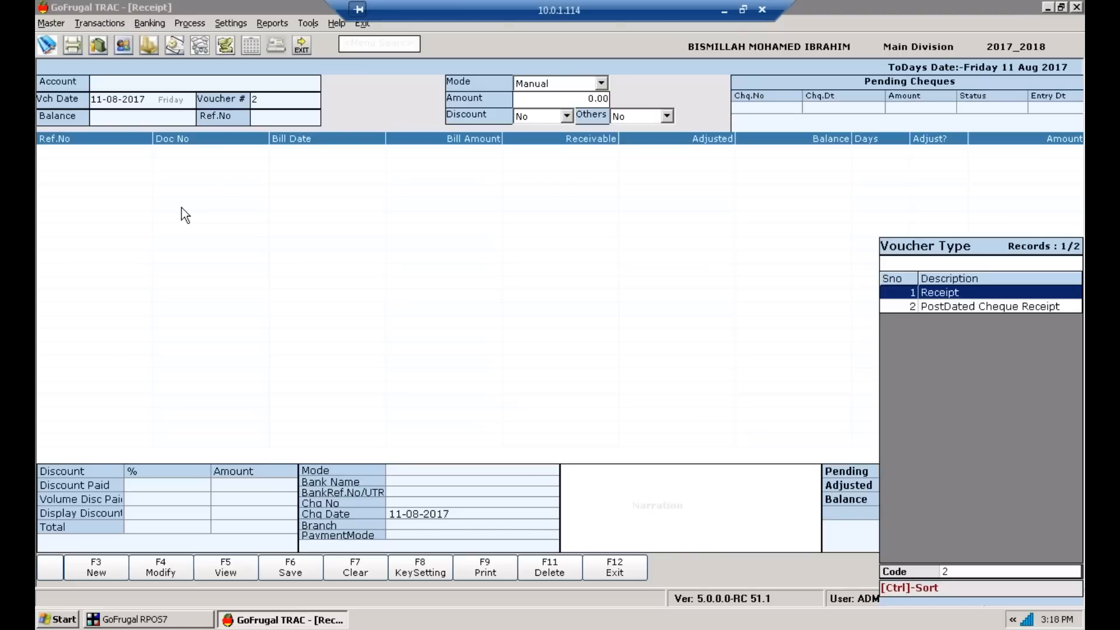
{"action": "key", "text": "Return"}
{"action": "key", "text": "F2"}
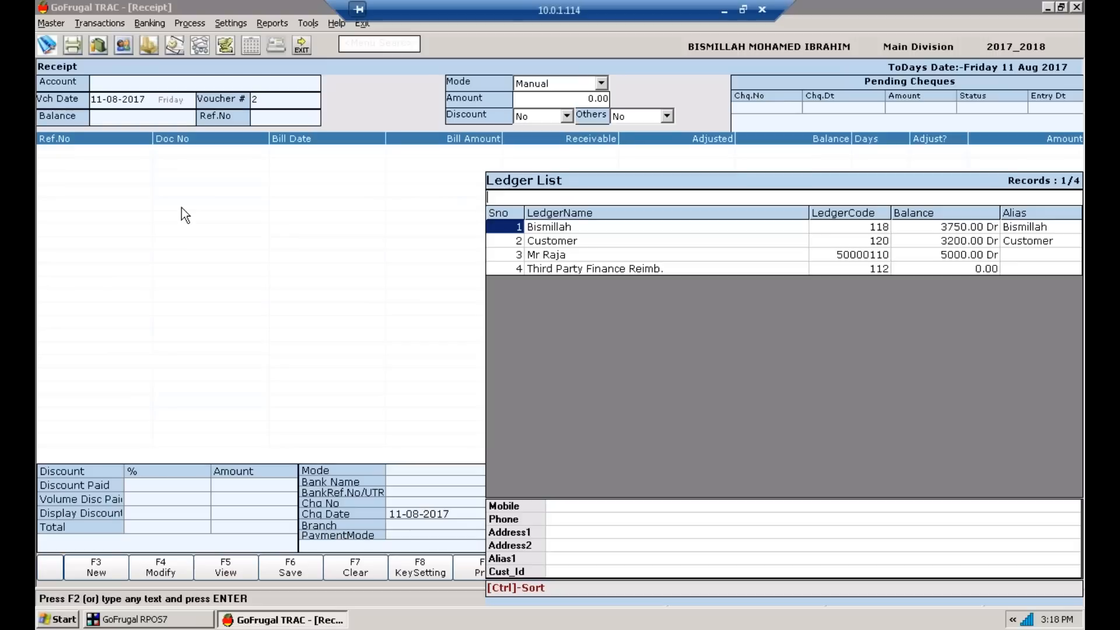
{"action": "key", "text": "Down"}
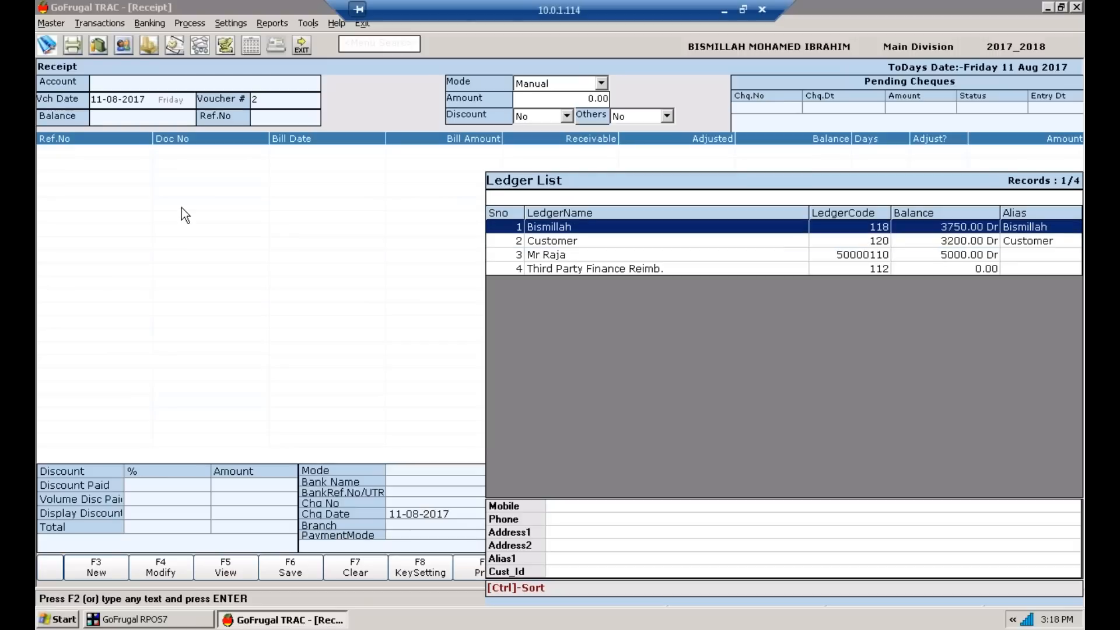
{"action": "key", "text": "Return"}
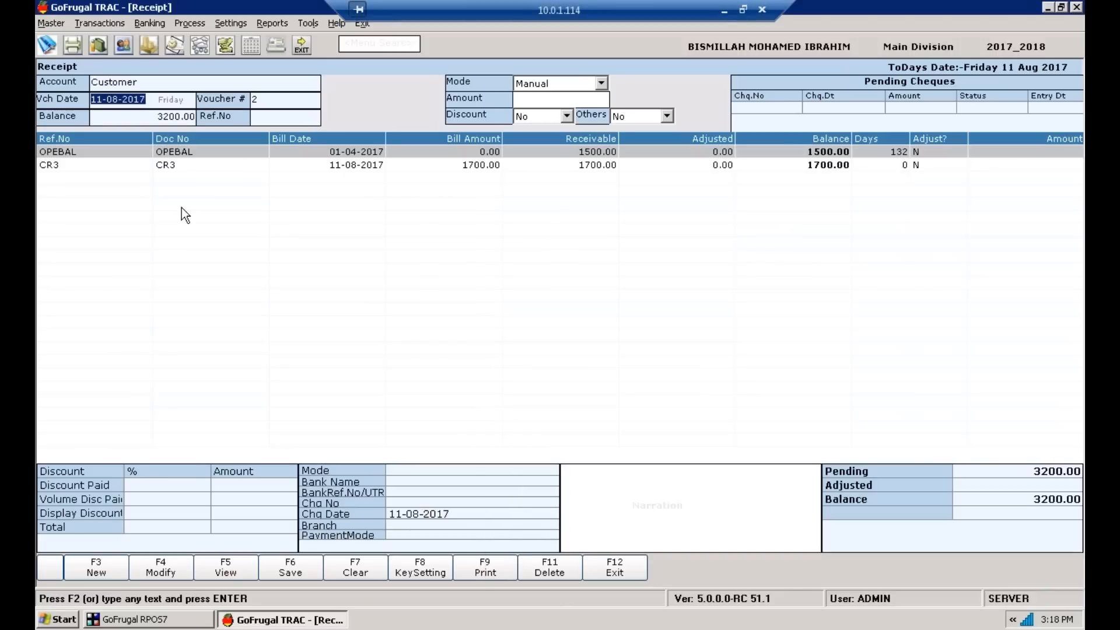
Step: Keep the receipt's default date, Manual mode, and No for Discount and Others, and proceed to the pending bills
{"action": "key", "text": "Return"}
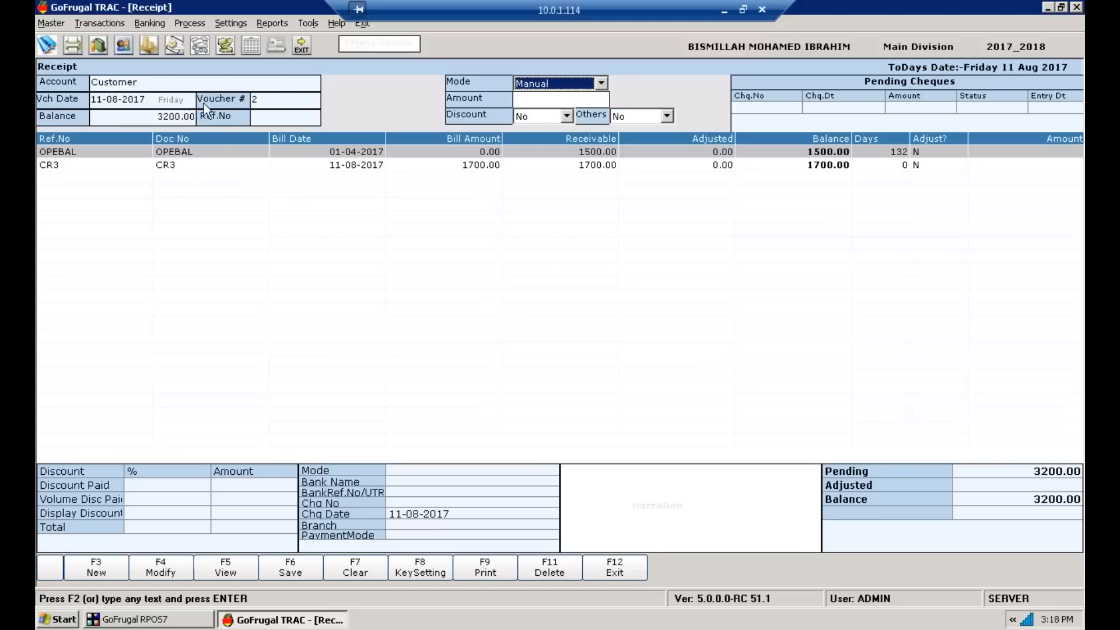
{"action": "left_click", "coordinate": [601, 85]}
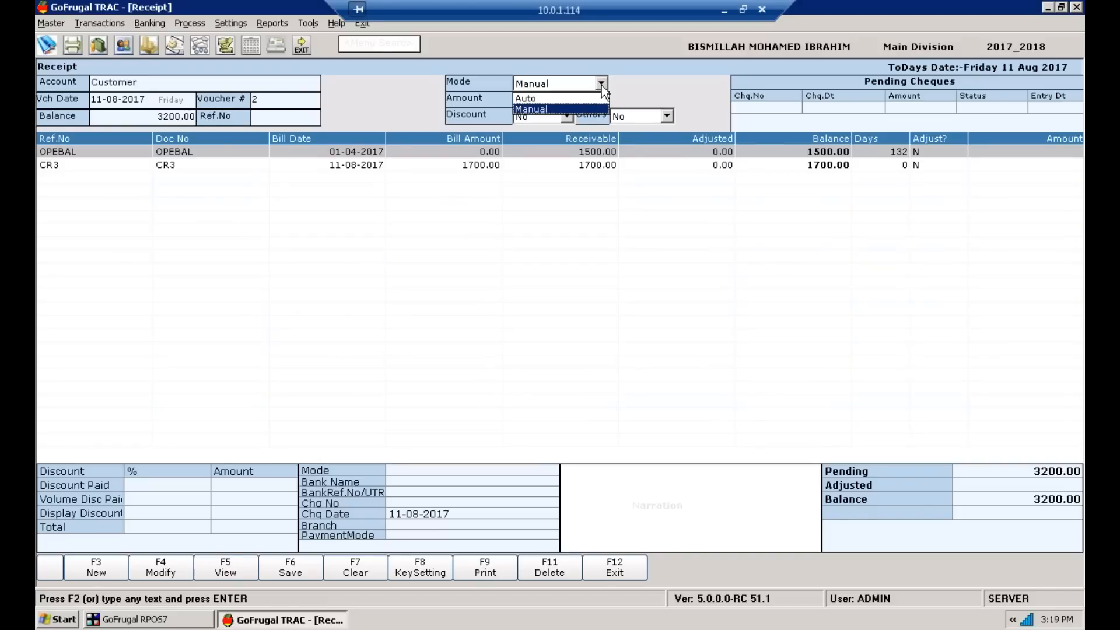
{"action": "left_click", "coordinate": [602, 85]}
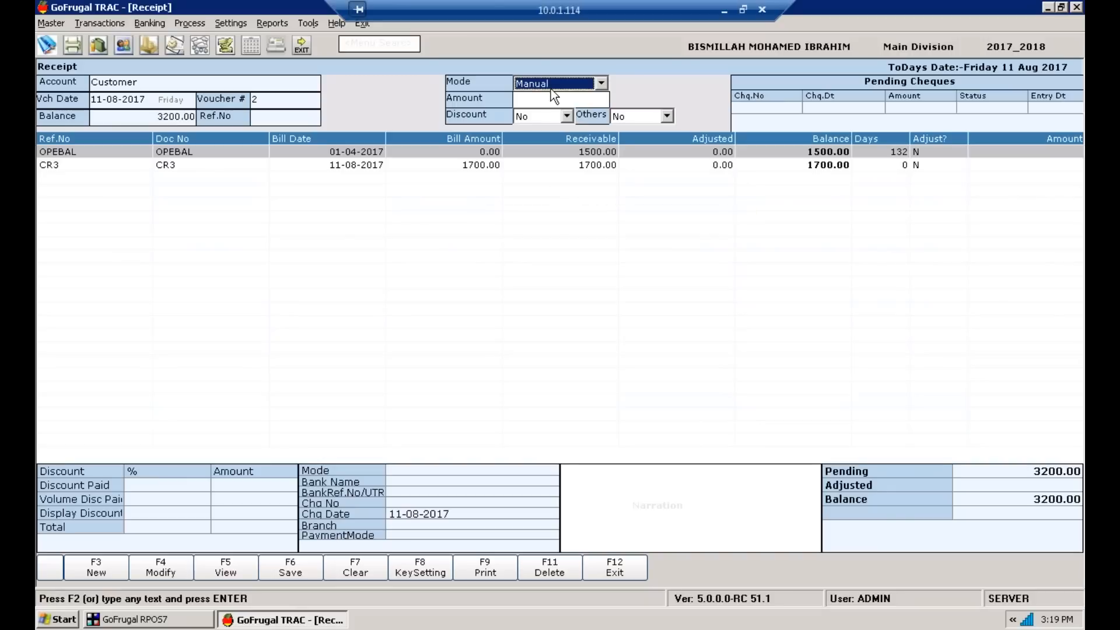
{"action": "key", "text": "Return"}
{"action": "key", "text": "Return"}
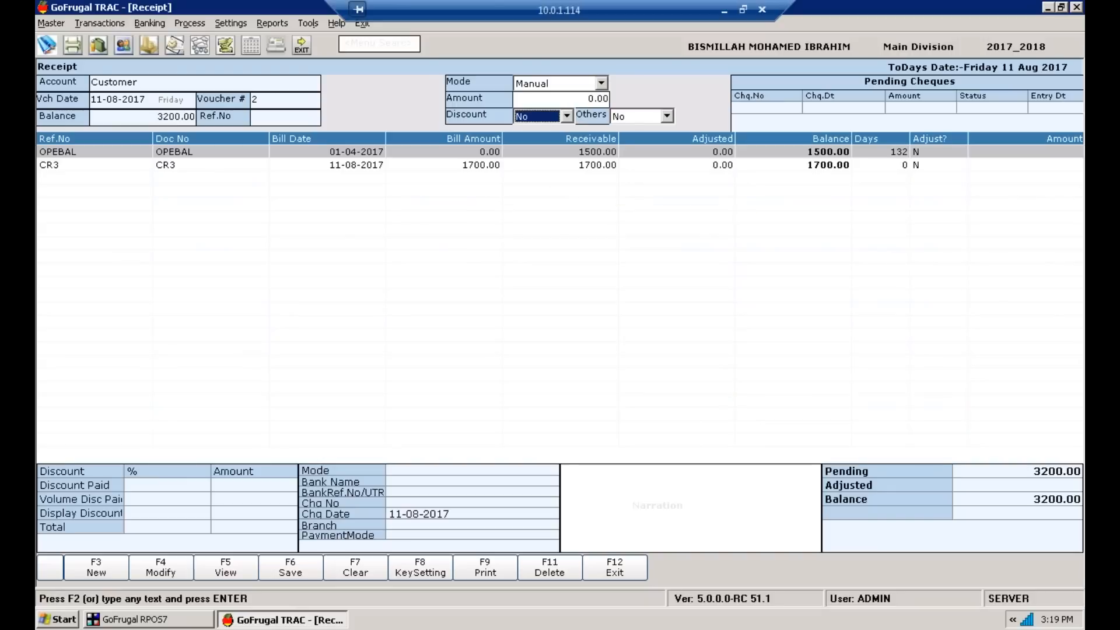
{"action": "key", "text": "Return"}
{"action": "key", "text": "Return"}
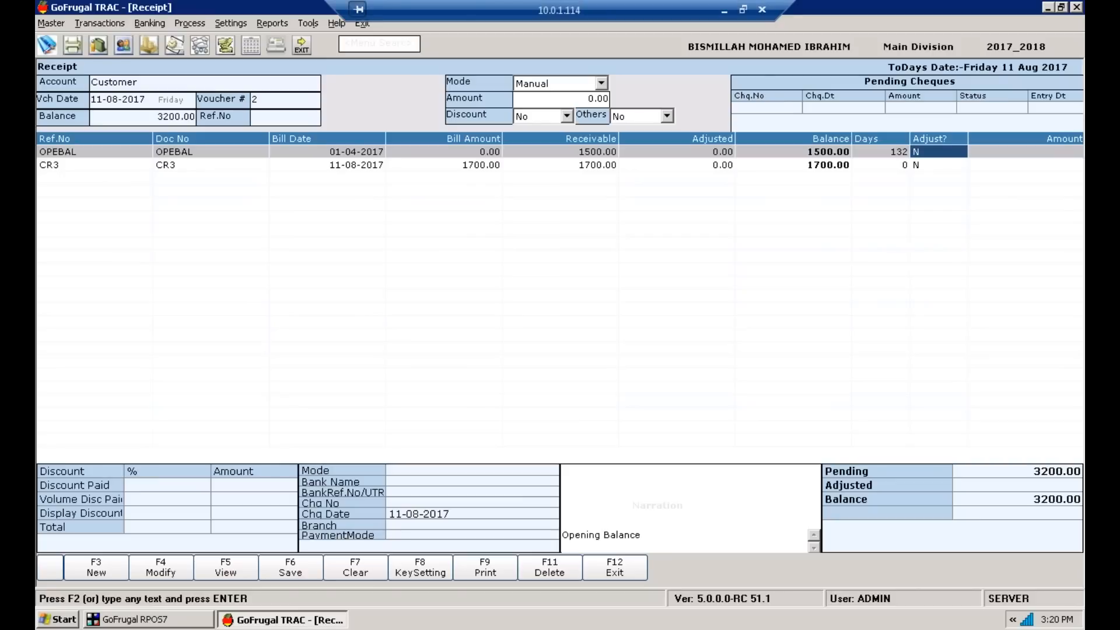
Step: Mark bill CR3 for adjustment and set its adjustment amount to 110
{"action": "key", "text": "Down"}
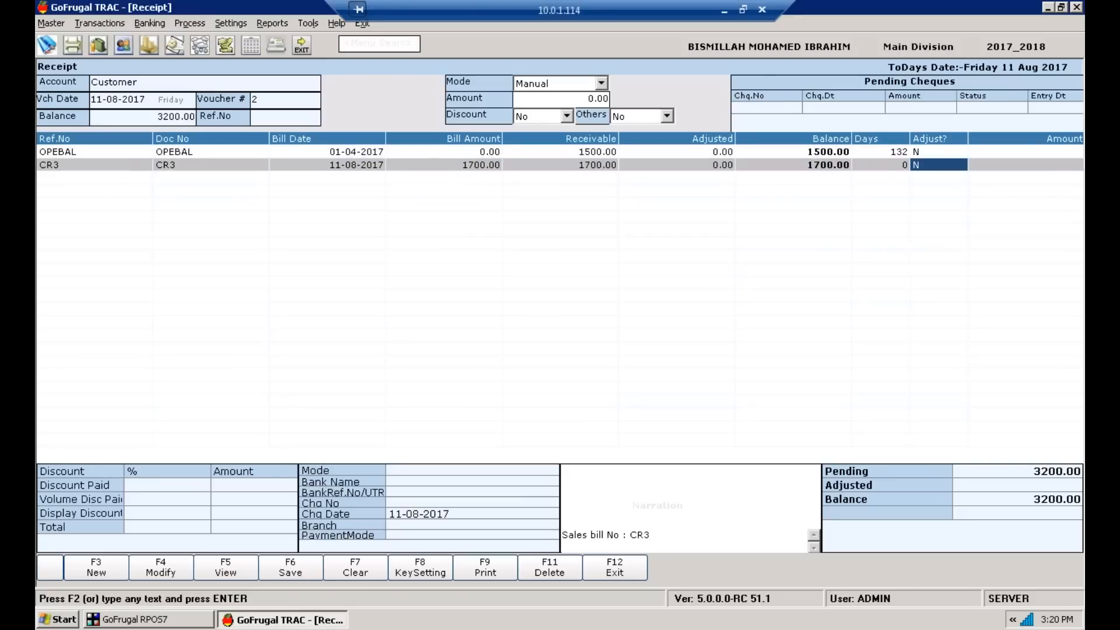
{"action": "type", "text": "Y"}
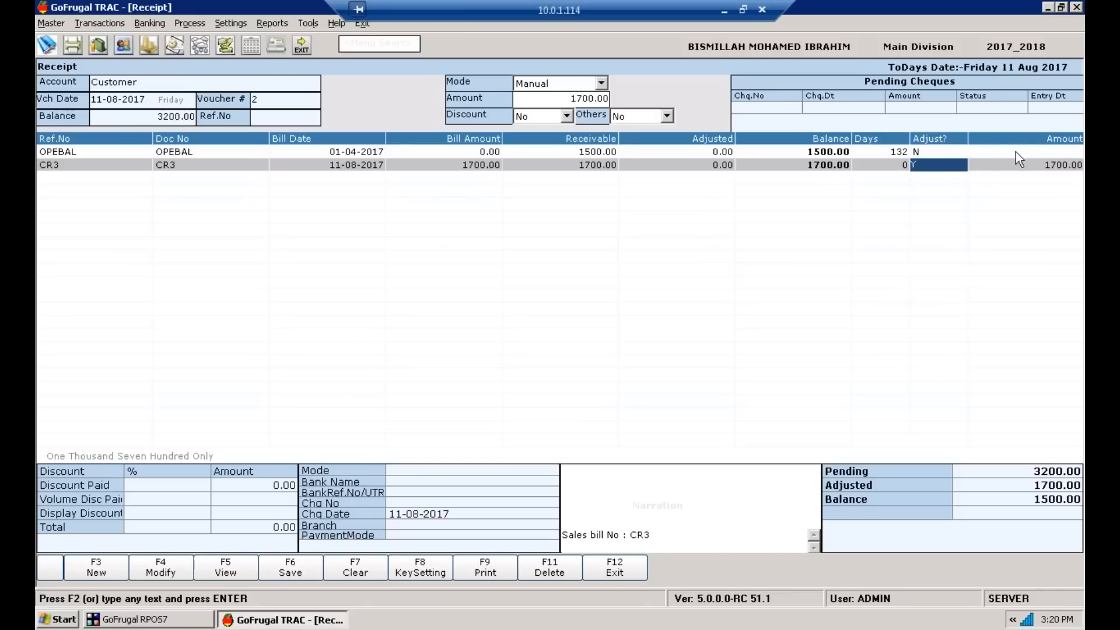
{"action": "left_click", "coordinate": [1032, 169]}
{"action": "key", "text": "BackSpace"}
{"action": "type", "text": "11"}
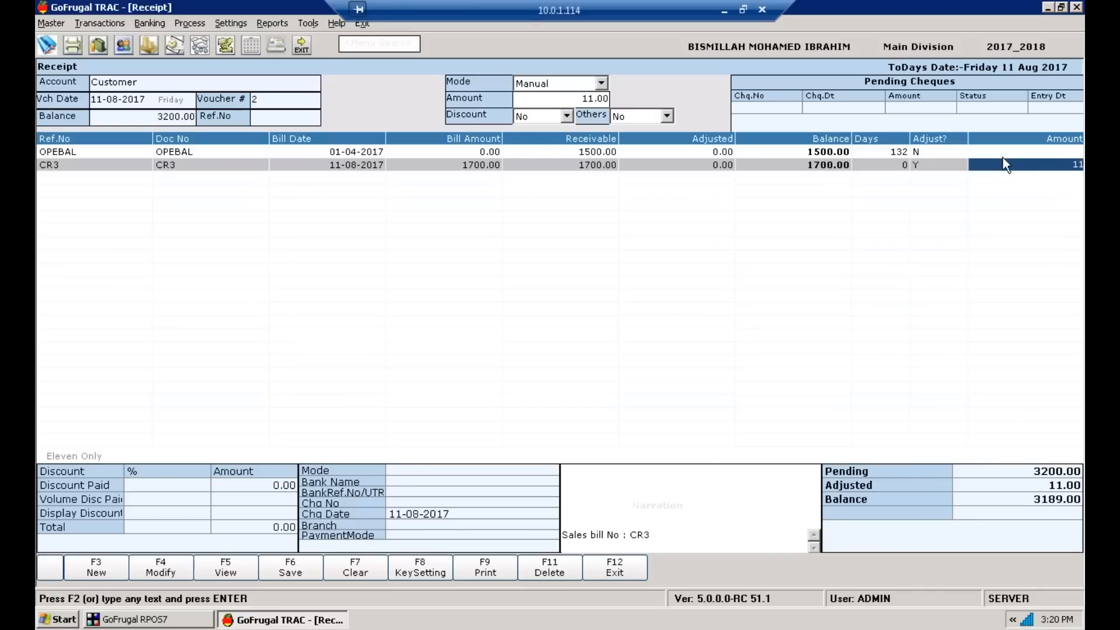
{"action": "type", "text": "0"}
{"action": "key", "text": "Return"}
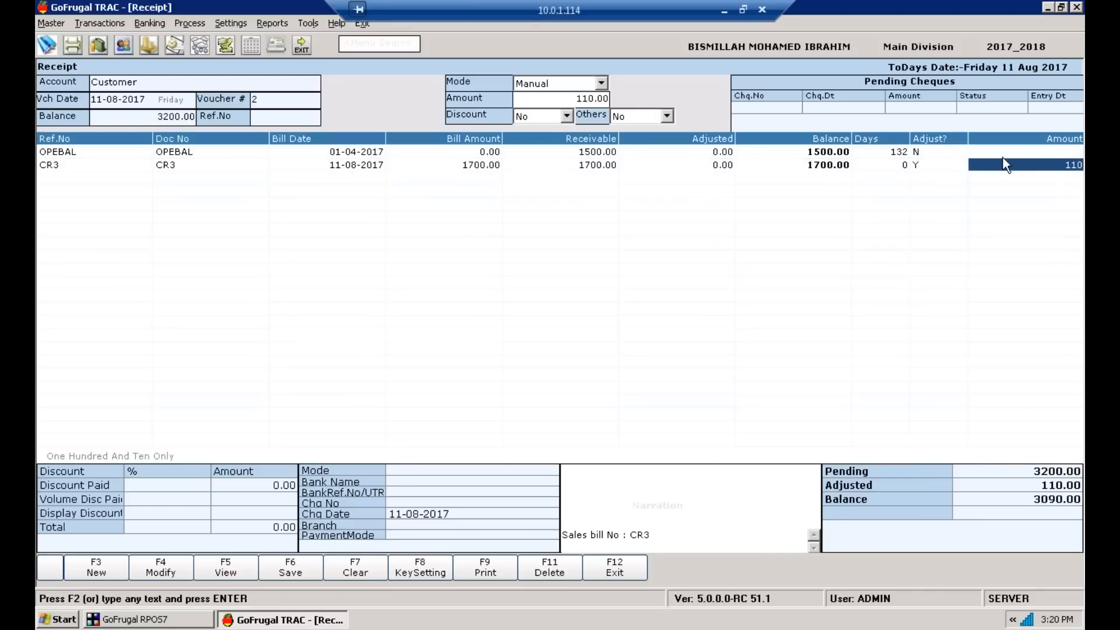
Step: Clear the adjustment amount of bill CR3 and set its Adjust value to N
{"action": "left_click", "coordinate": [999, 166]}
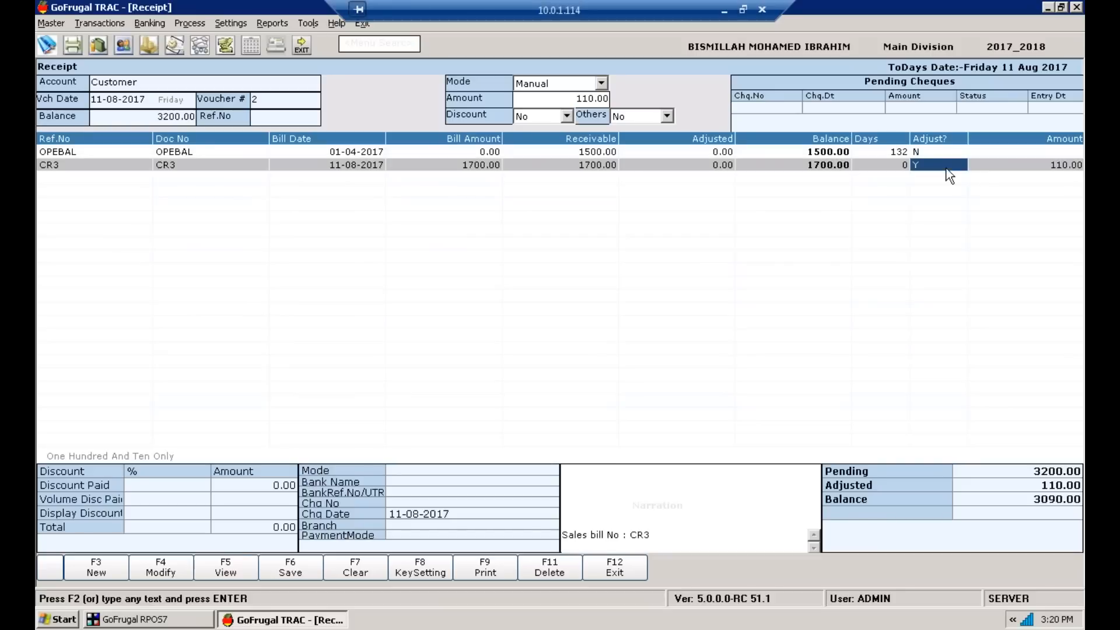
{"action": "key", "text": "BackSpace"}
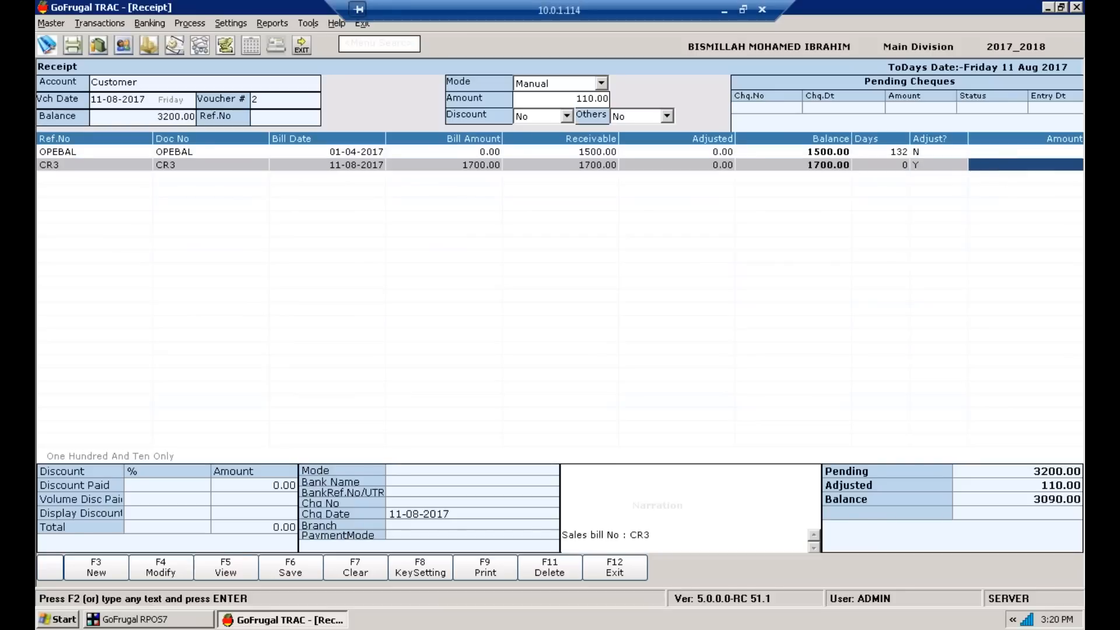
{"action": "key", "text": "Left"}
{"action": "type", "text": "N"}
Step: Mark the opening balance bill OPEBAL for adjustment and set its amount to 110
{"action": "left_click", "coordinate": [937, 152]}
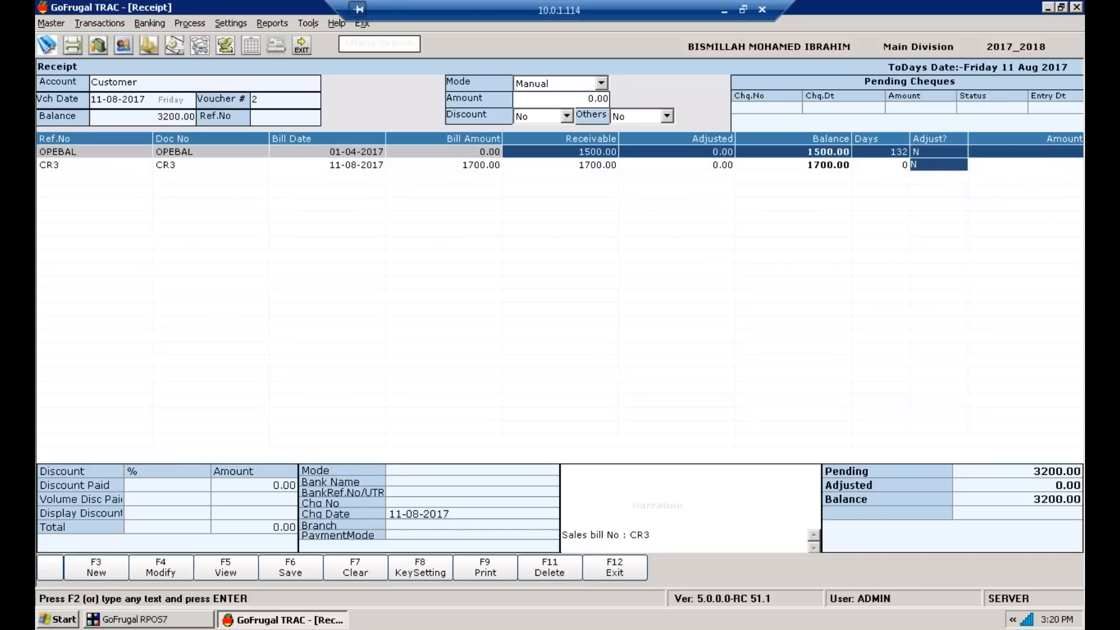
{"action": "type", "text": "Y"}
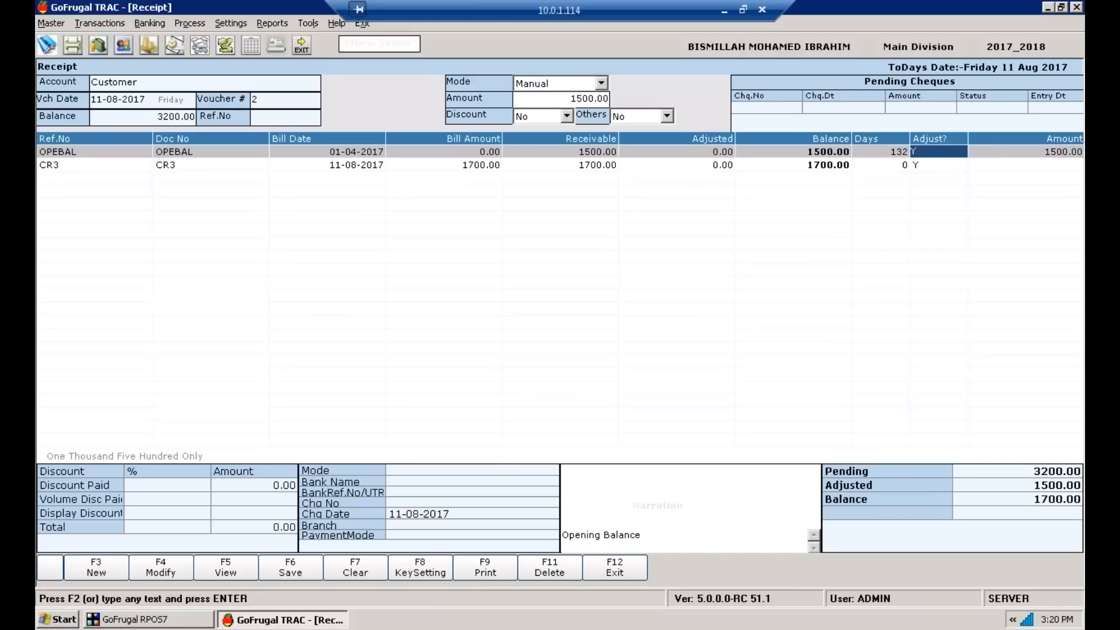
{"action": "key", "text": "Return"}
{"action": "type", "text": "110"}
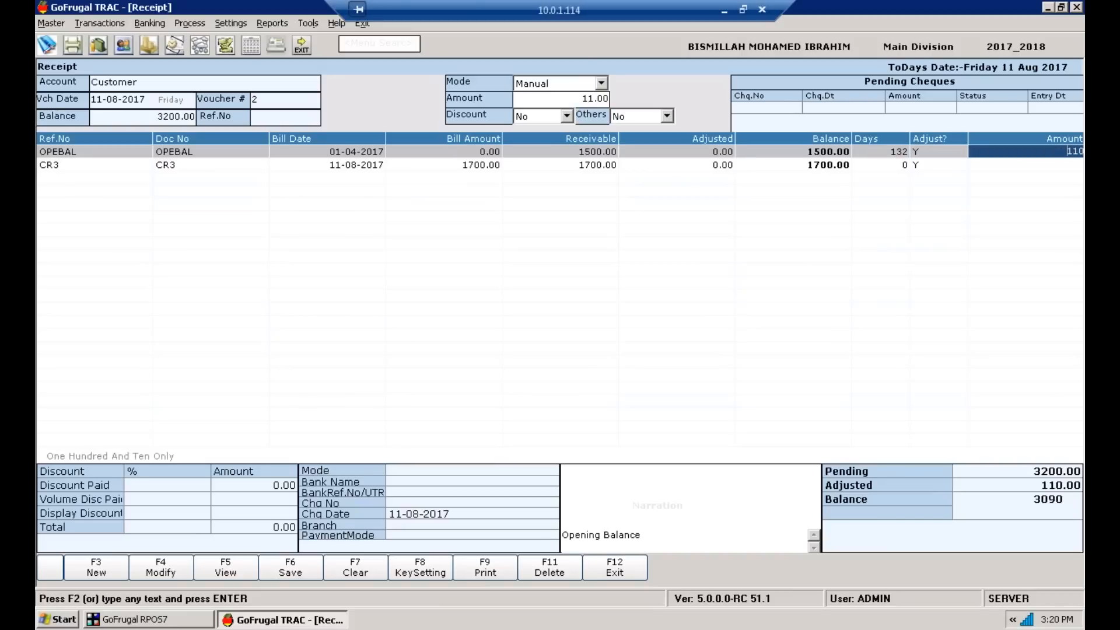
{"action": "key", "text": "Return"}
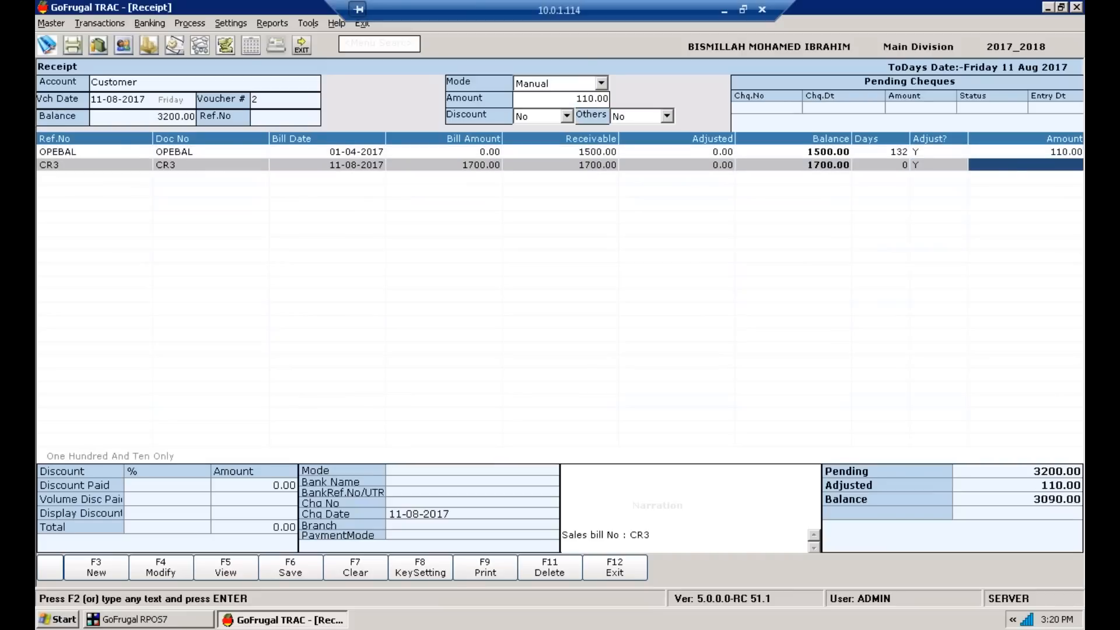
Step: Set Cash in Hand as the mode of the 110 manual receipt, and clear the receipt without saving
{"action": "key", "text": "Return"}
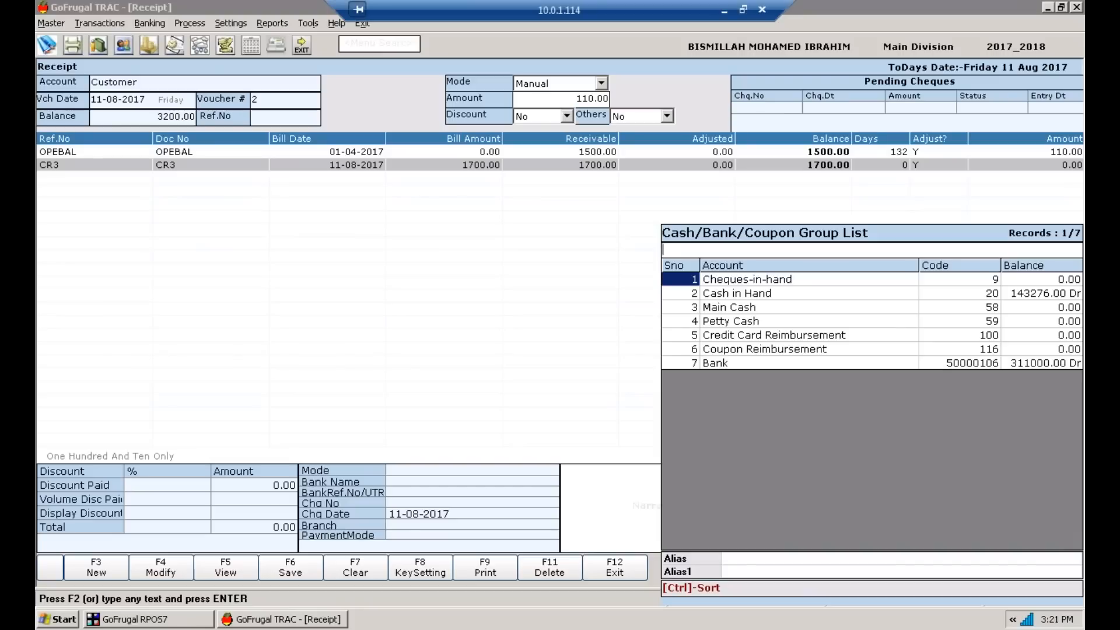
{"action": "key", "text": "Down"}
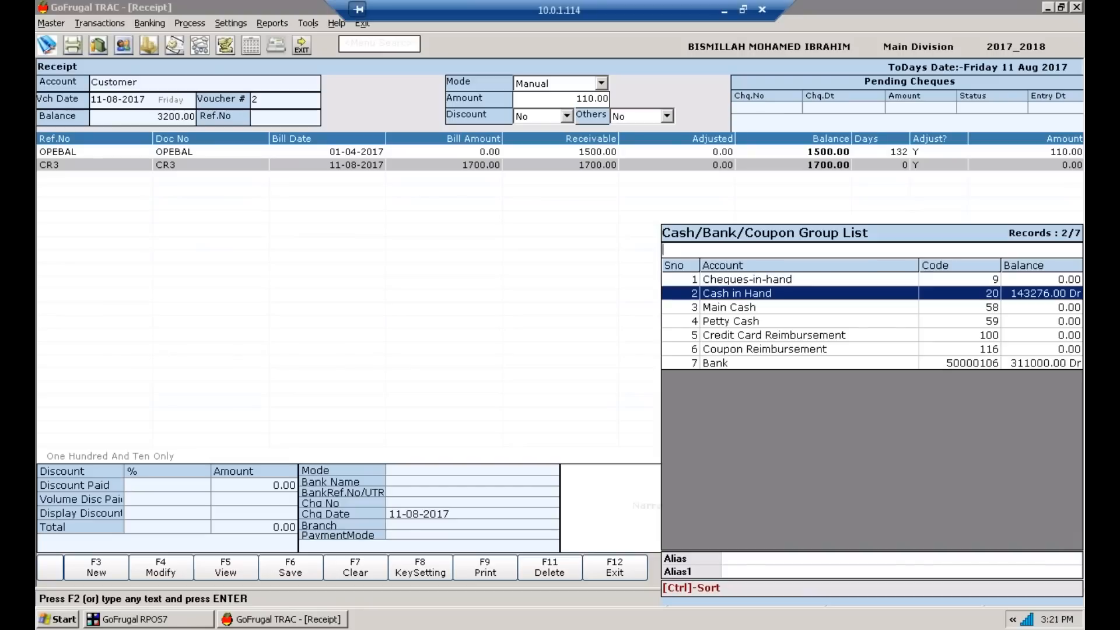
{"action": "key", "text": "Down"}
{"action": "key", "text": "Down"}
{"action": "key", "text": "Down"}
{"action": "key", "text": "Down"}
{"action": "key", "text": "Down"}
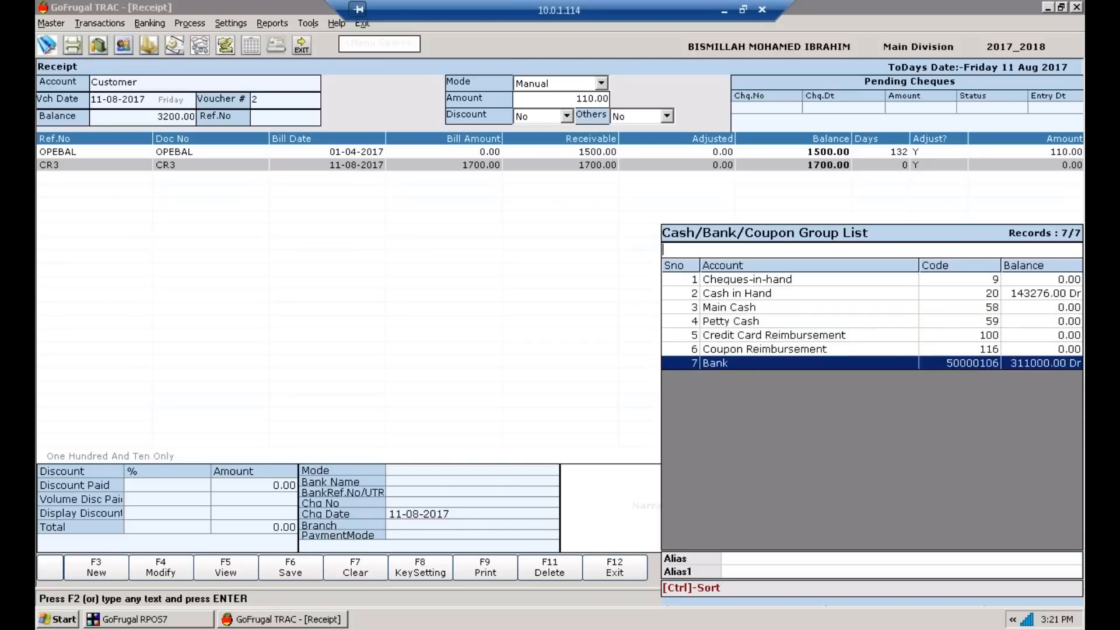
{"action": "key", "text": "Up"}
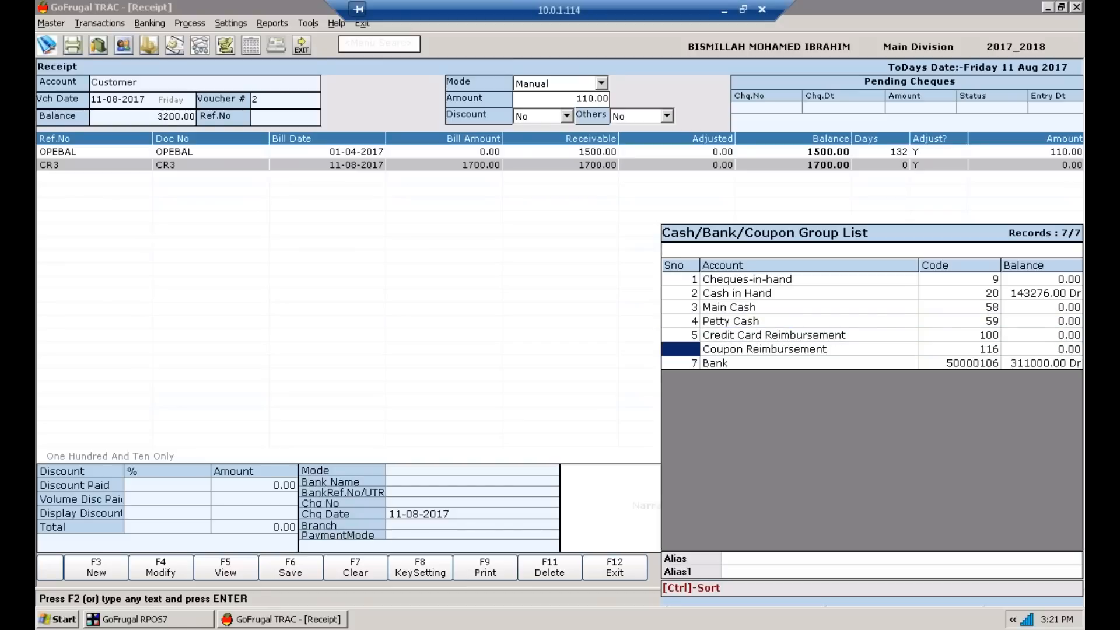
{"action": "key", "text": "Up"}
{"action": "key", "text": "Up"}
{"action": "key", "text": "Up"}
{"action": "key", "text": "Up"}
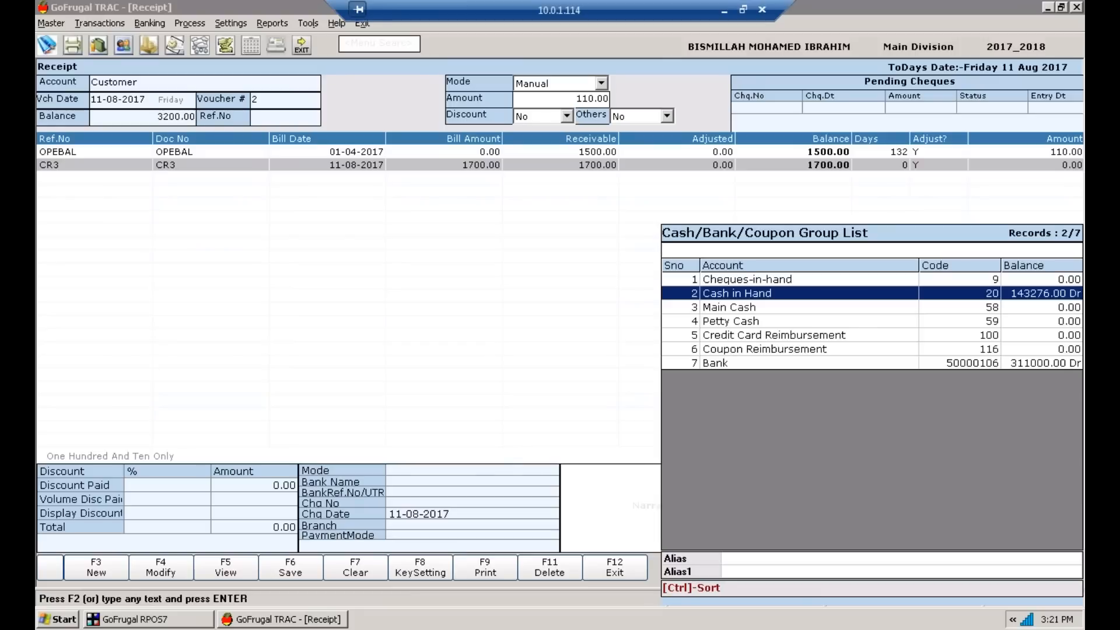
{"action": "key", "text": "Return"}
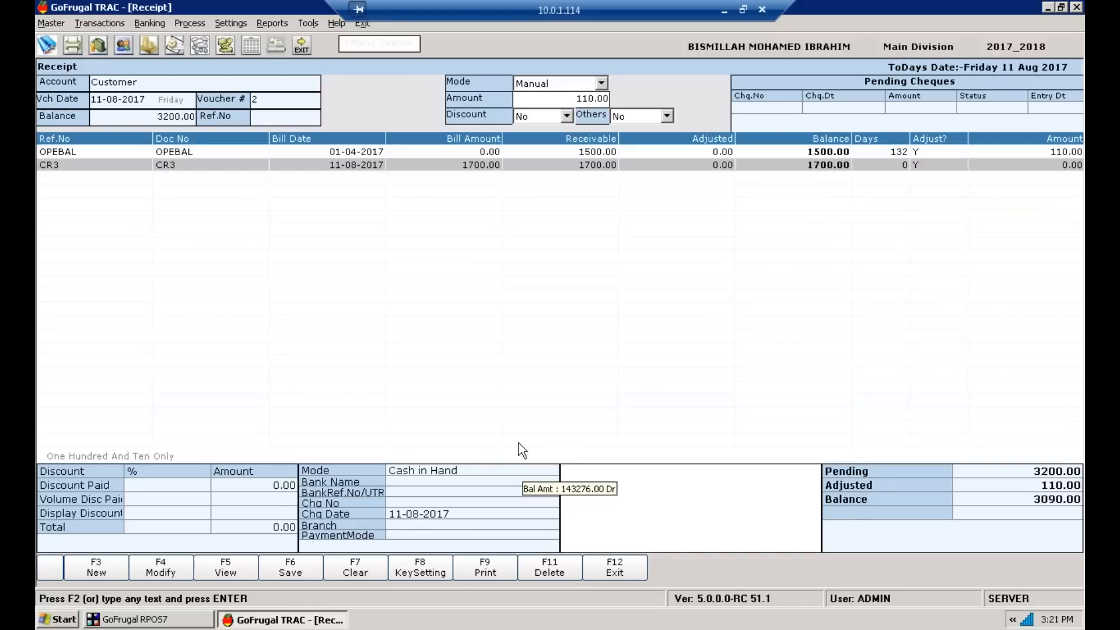
{"action": "left_click", "coordinate": [353, 570]}
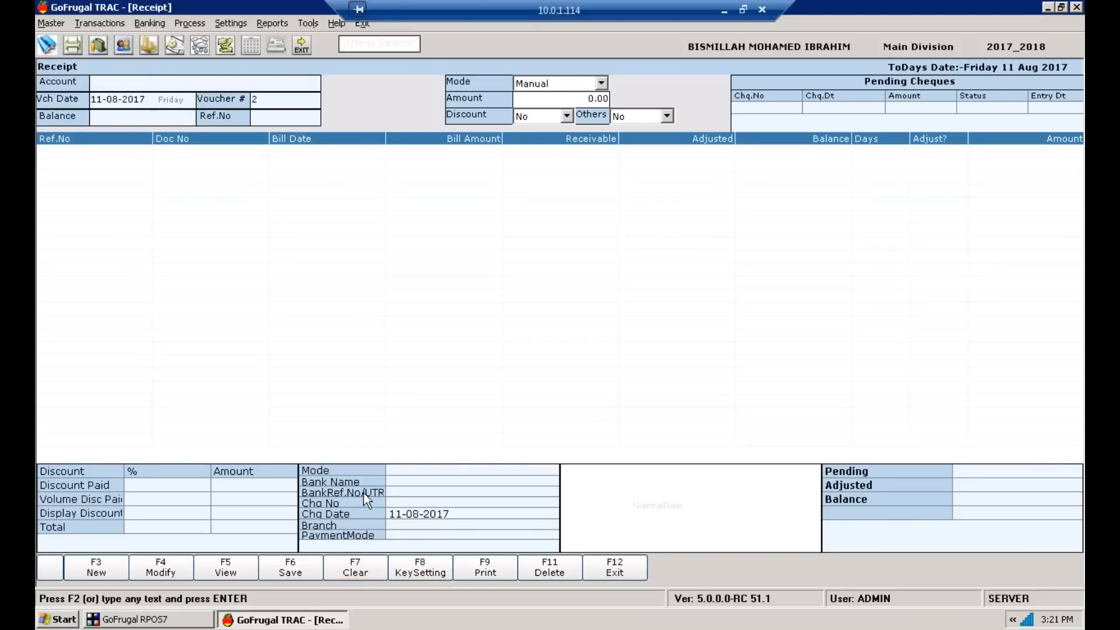
{"action": "key", "text": "F2"}
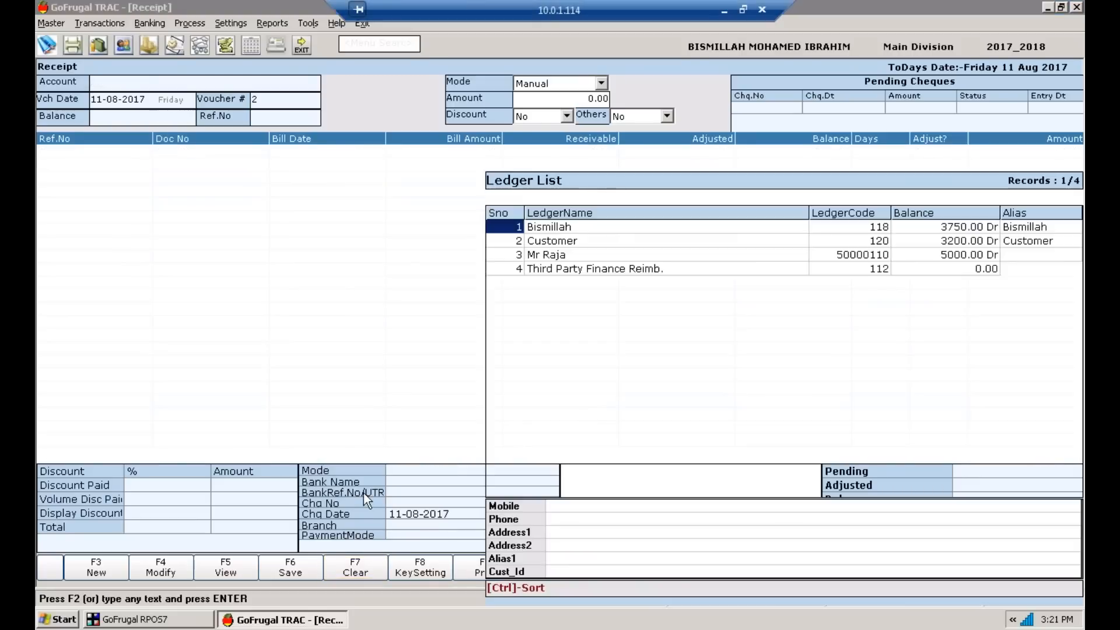
{"action": "key", "text": "Return"}
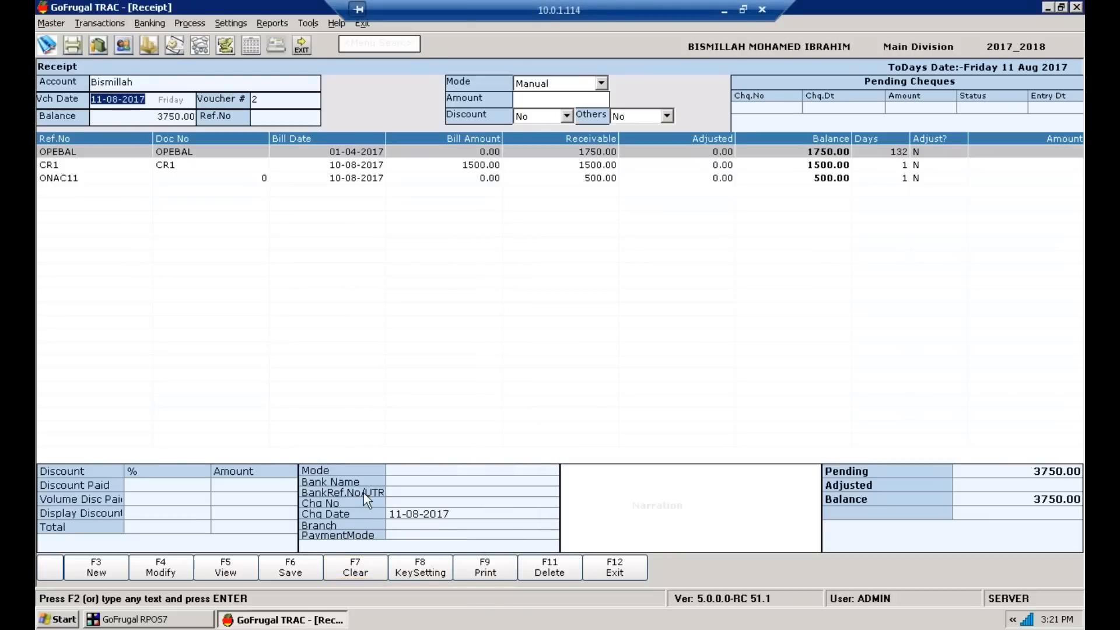
{"action": "key", "text": "Return"}
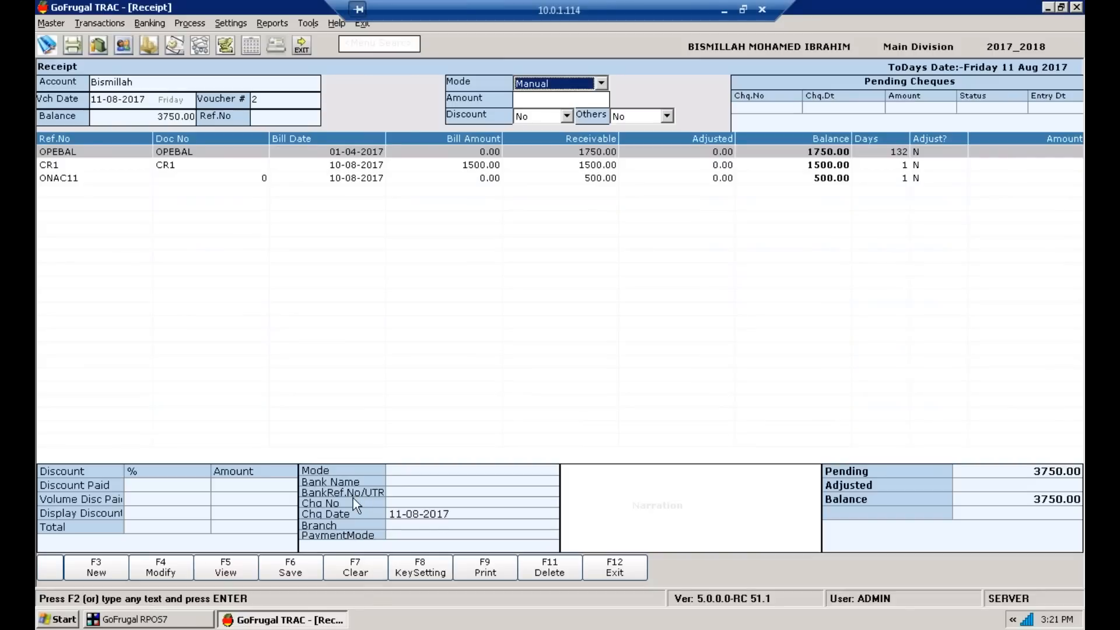
{"action": "left_click", "coordinate": [365, 572]}
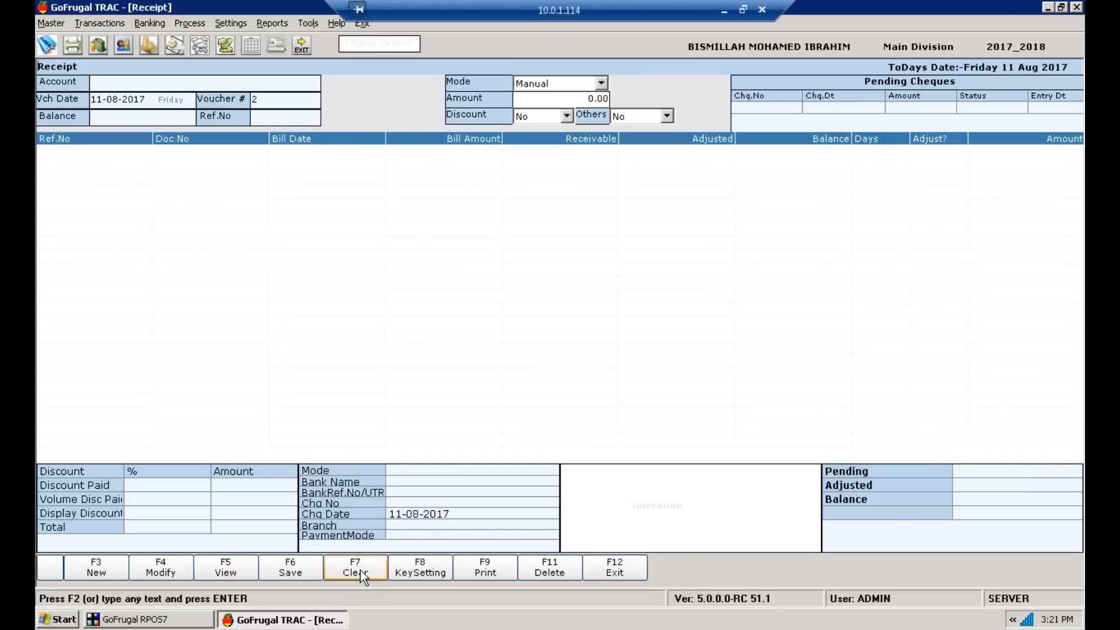
Step: Select the Customer account for the receipt, keep the default date, and set the adjustment Mode to Auto
{"action": "key", "text": "F2"}
{"action": "key", "text": "Down"}
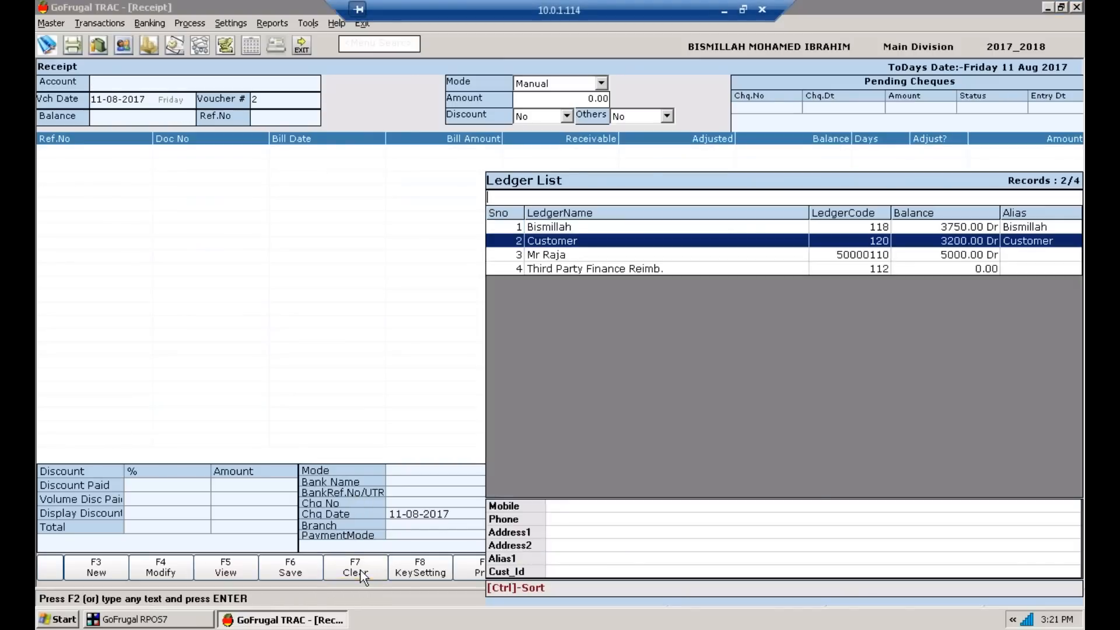
{"action": "key", "text": "Return"}
{"action": "key", "text": "Return"}
{"action": "key", "text": "Down"}
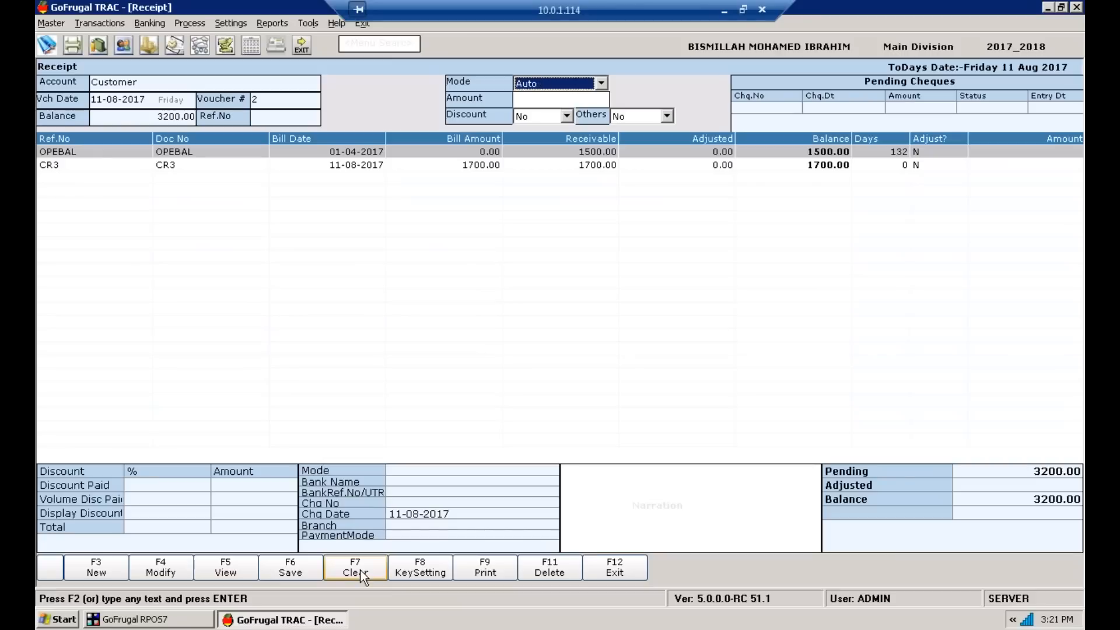
{"action": "key", "text": "Return"}
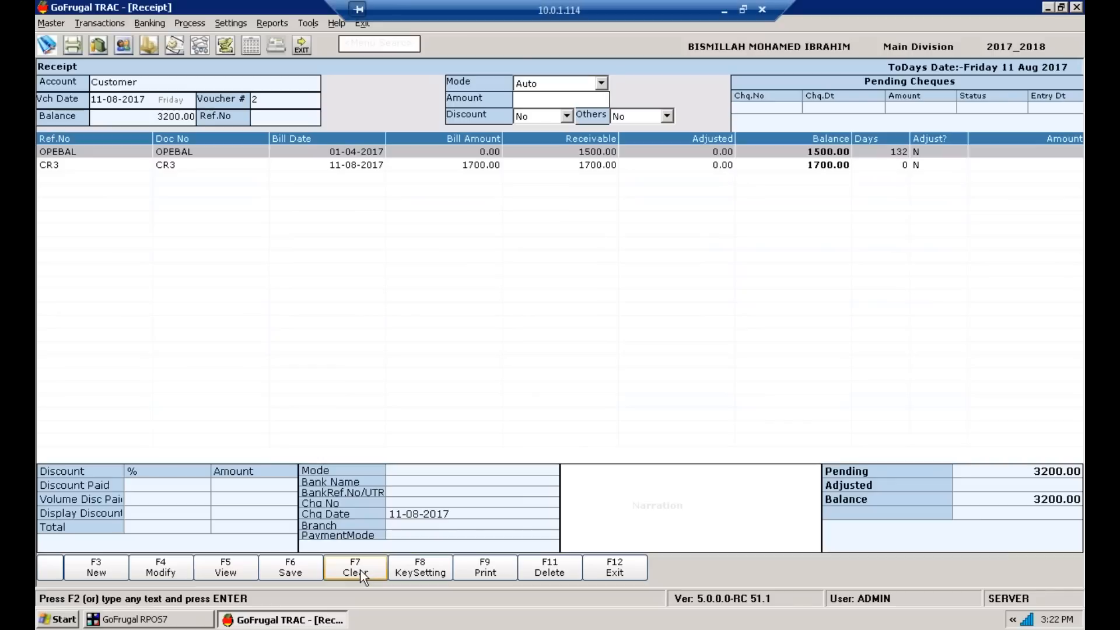
Step: Enter a receipt amount of 1600 for automatic allocation, keeping Discount and Others at No
{"action": "type", "text": "1600"}
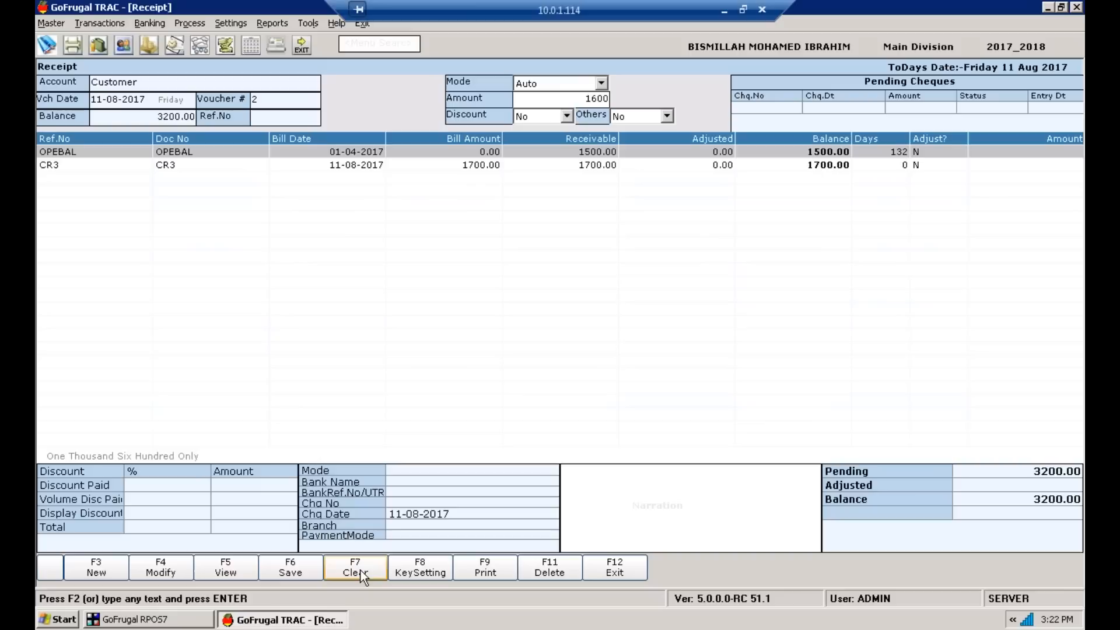
{"action": "key", "text": "Return"}
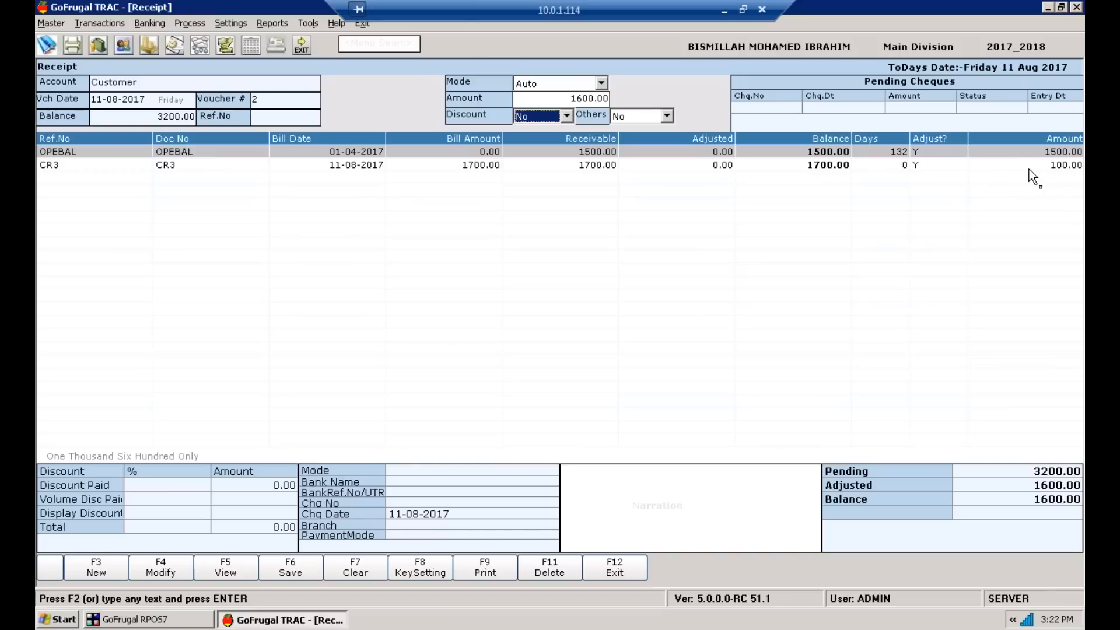
{"action": "key", "text": "Return"}
{"action": "key", "text": "Return"}
{"action": "key", "text": "Return"}
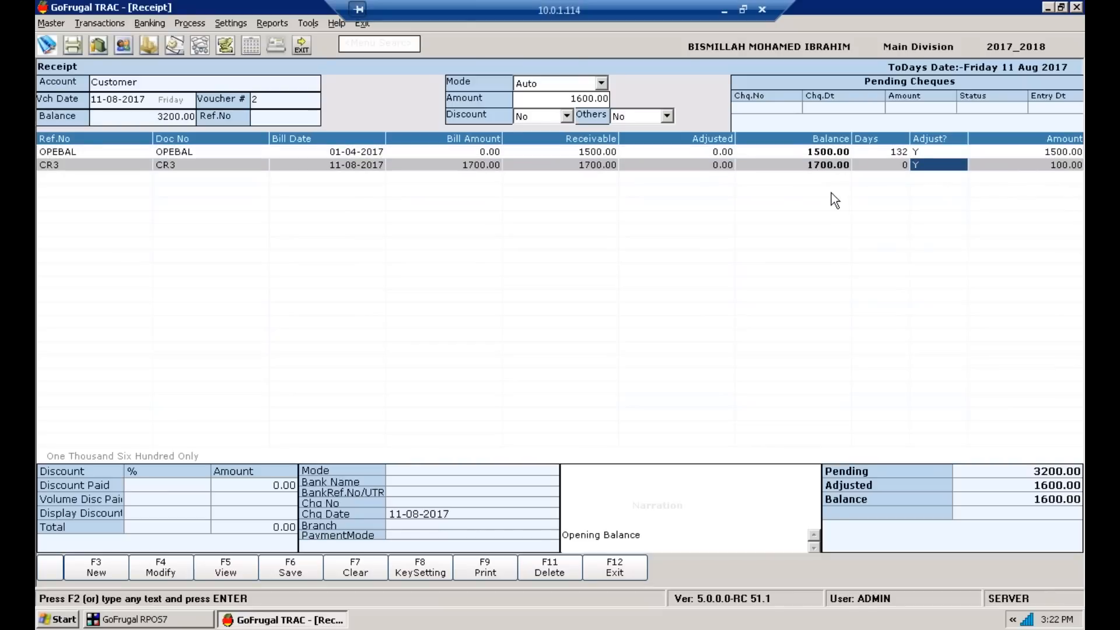
Step: Accept the bill adjustments, set Cash in Hand as the receipt's mode, and save the receipt without printing
{"action": "key", "text": "Return"}
{"action": "key", "text": "Down"}
{"action": "key", "text": "Down"}
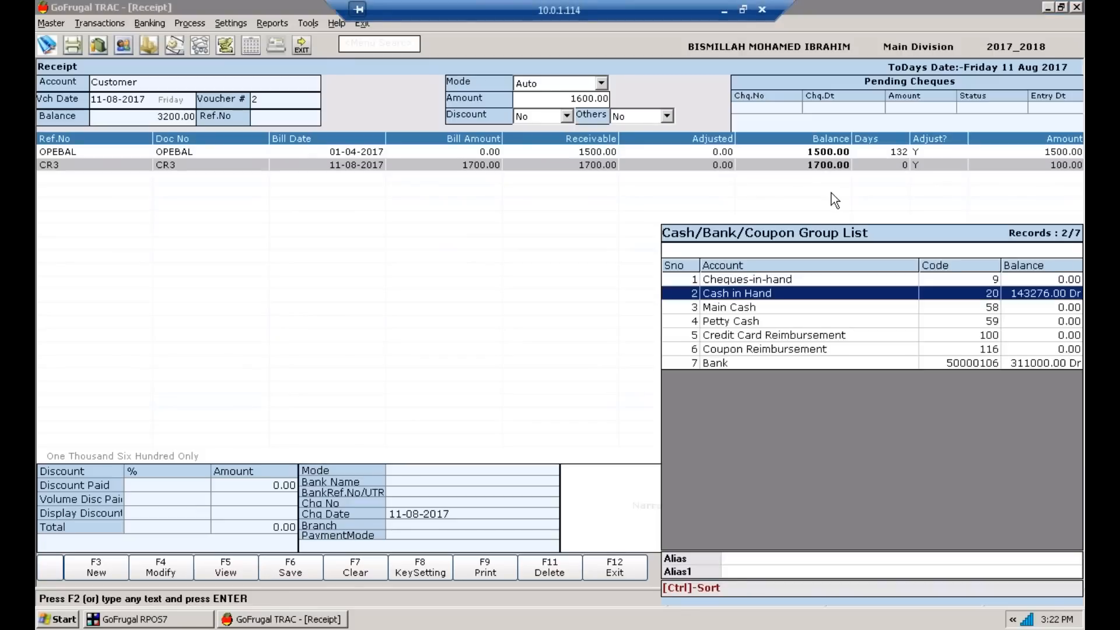
{"action": "key", "text": "Up"}
{"action": "key", "text": "Return"}
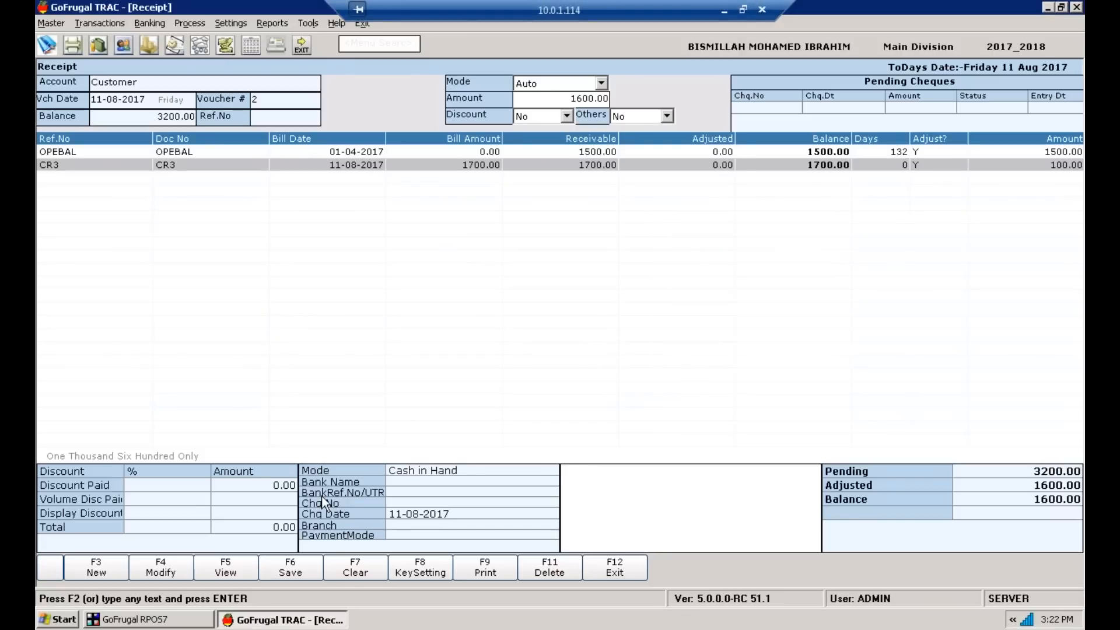
{"action": "key", "text": "F6"}
{"action": "key", "text": "Return"}
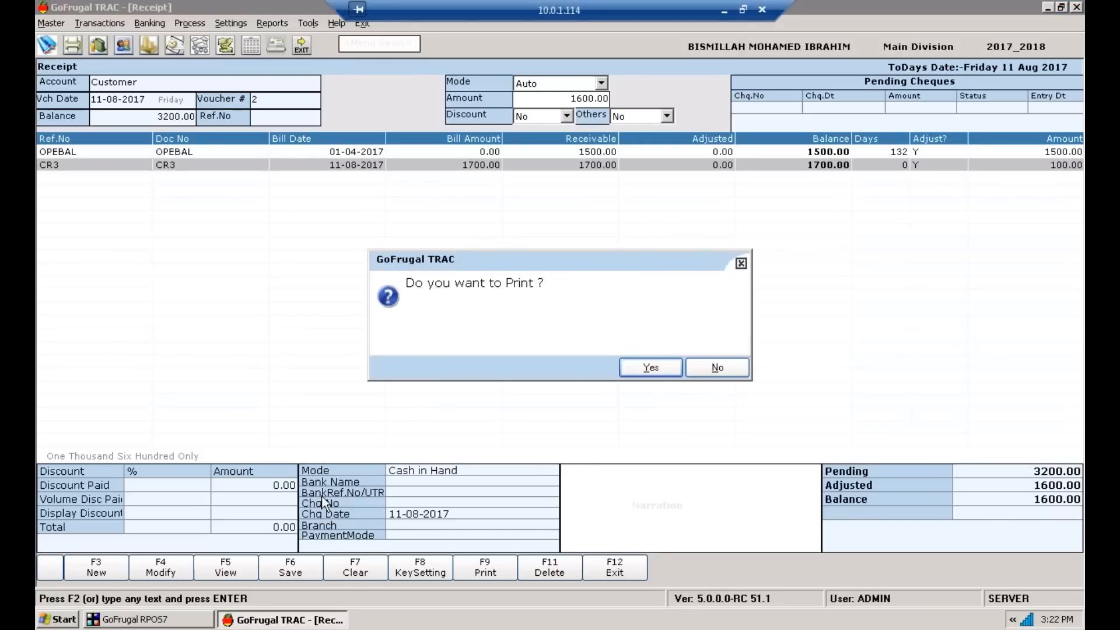
{"action": "key", "text": "Right"}
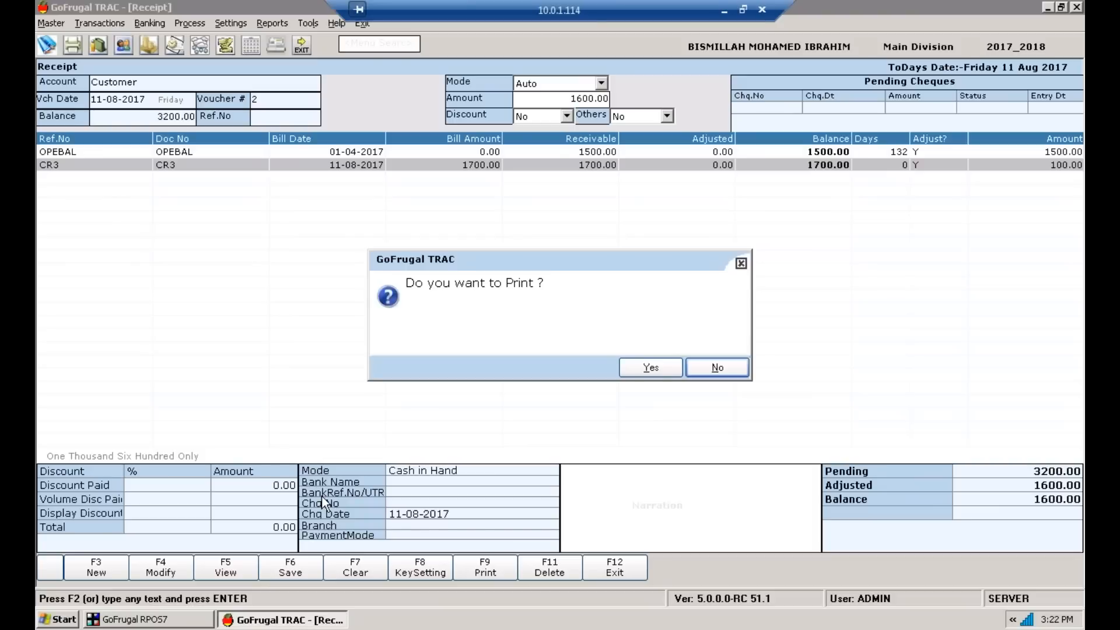
{"action": "key", "text": "Return"}
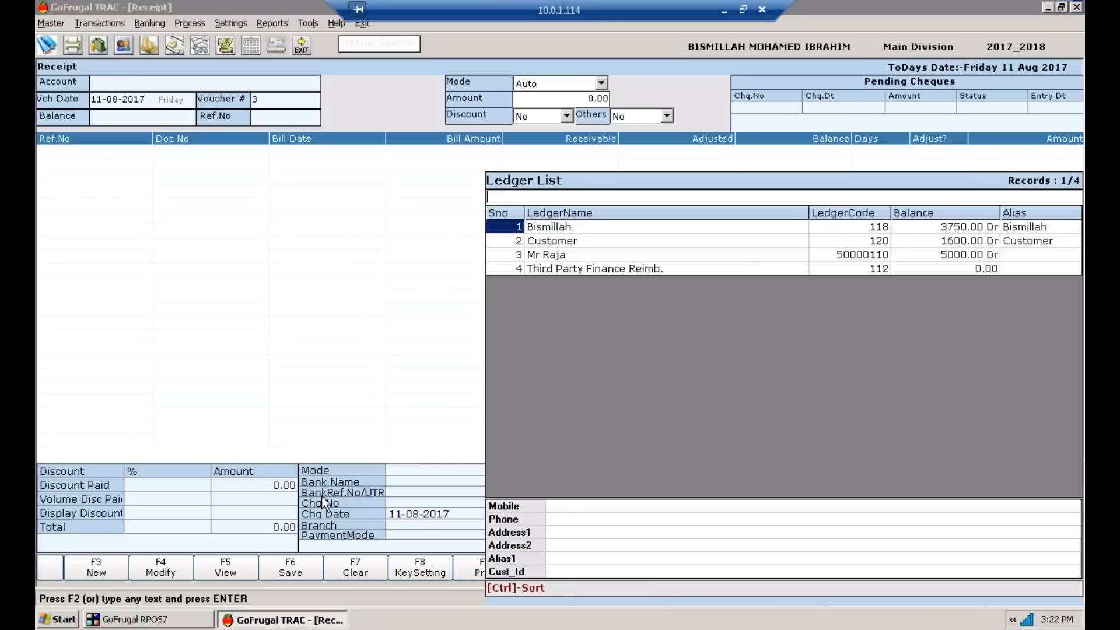
Step: Reload the Customer account in a new receipt to check its pending bills, and close the Receipt screen
{"action": "key", "text": "Down"}
{"action": "key", "text": "Return"}
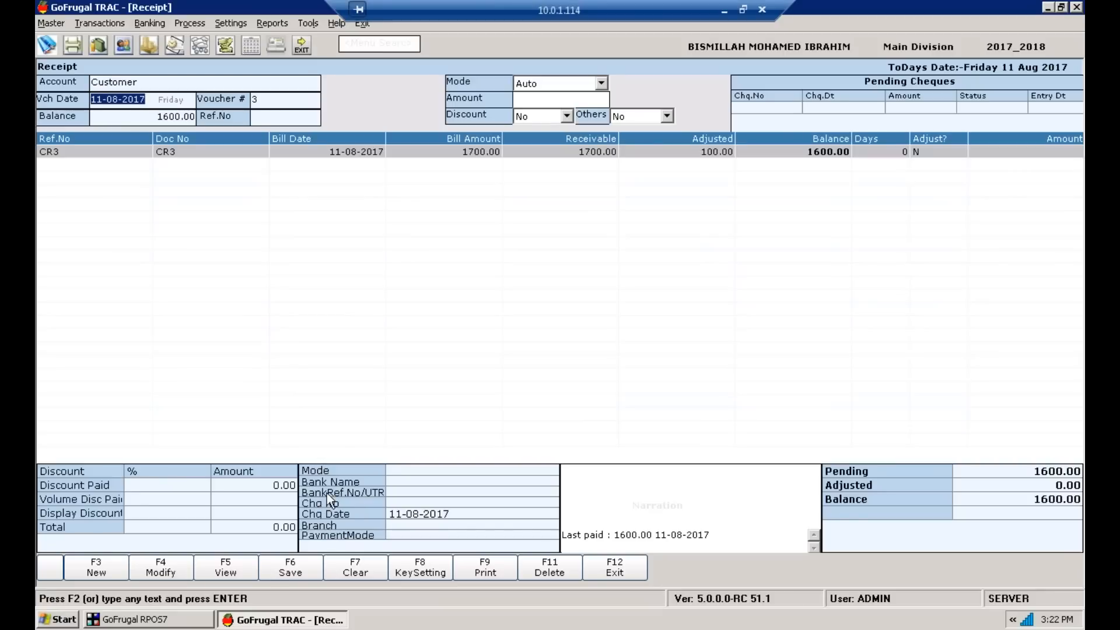
{"action": "left_click", "coordinate": [619, 565]}
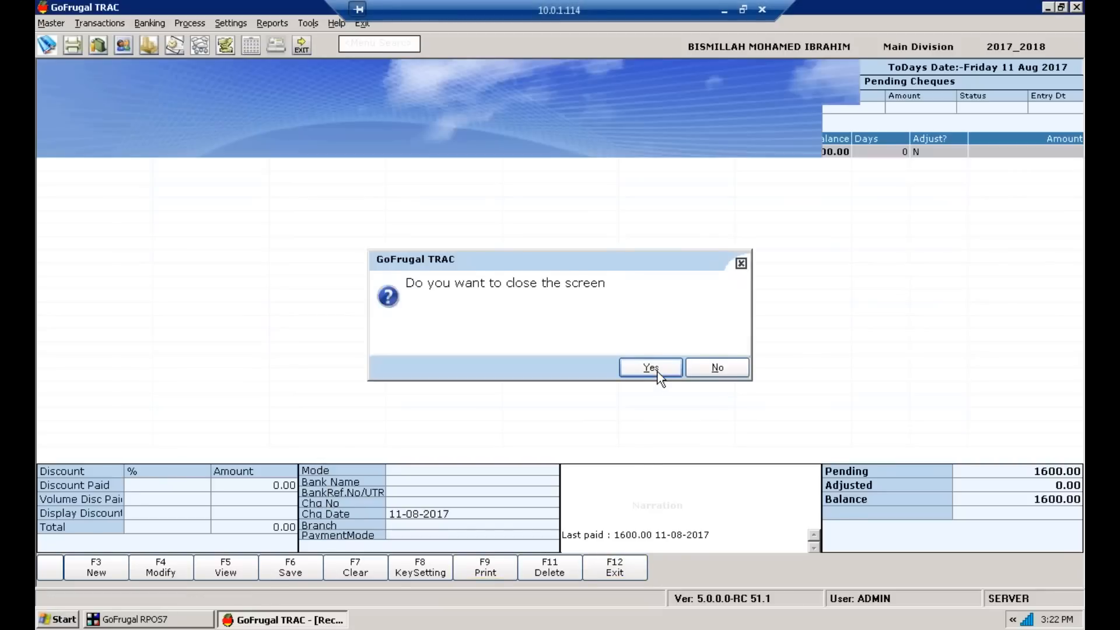
{"action": "left_click", "coordinate": [657, 372]}
Step: Search the menu list for "bill" and open Bill-wise Payments
{"action": "type", "text": "bi"}
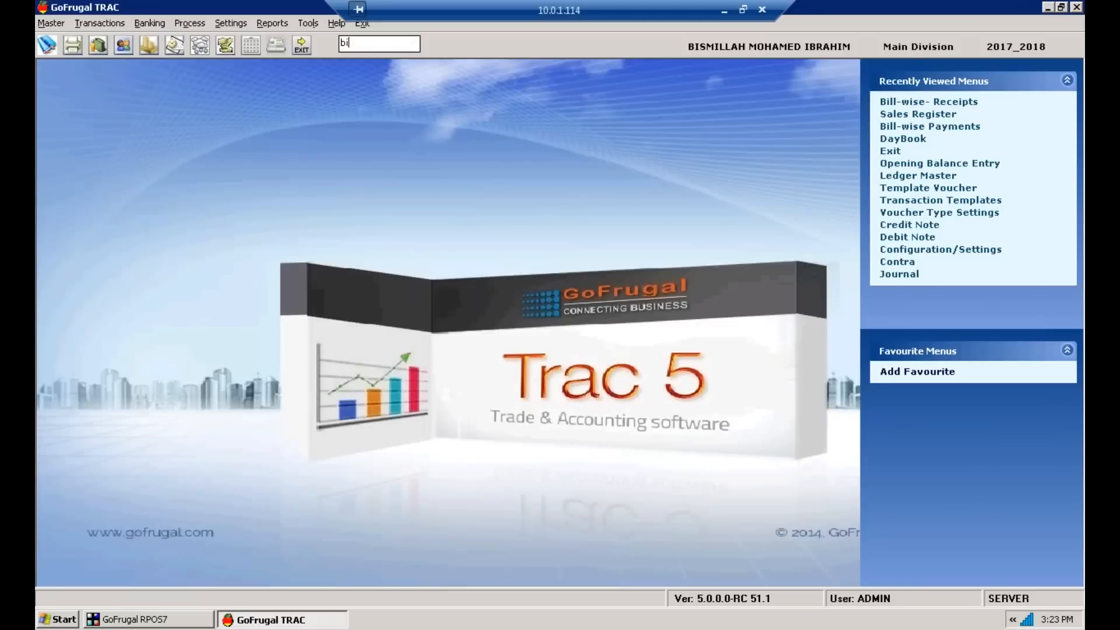
{"action": "type", "text": "sm"}
{"action": "key", "text": "Escape"}
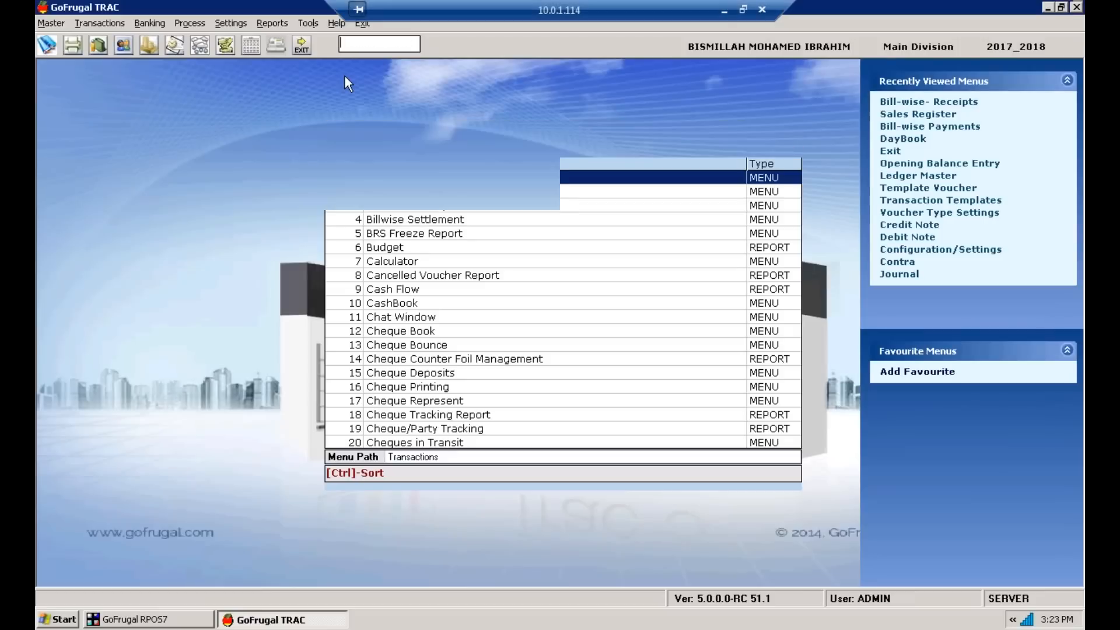
{"action": "type", "text": "bill"}
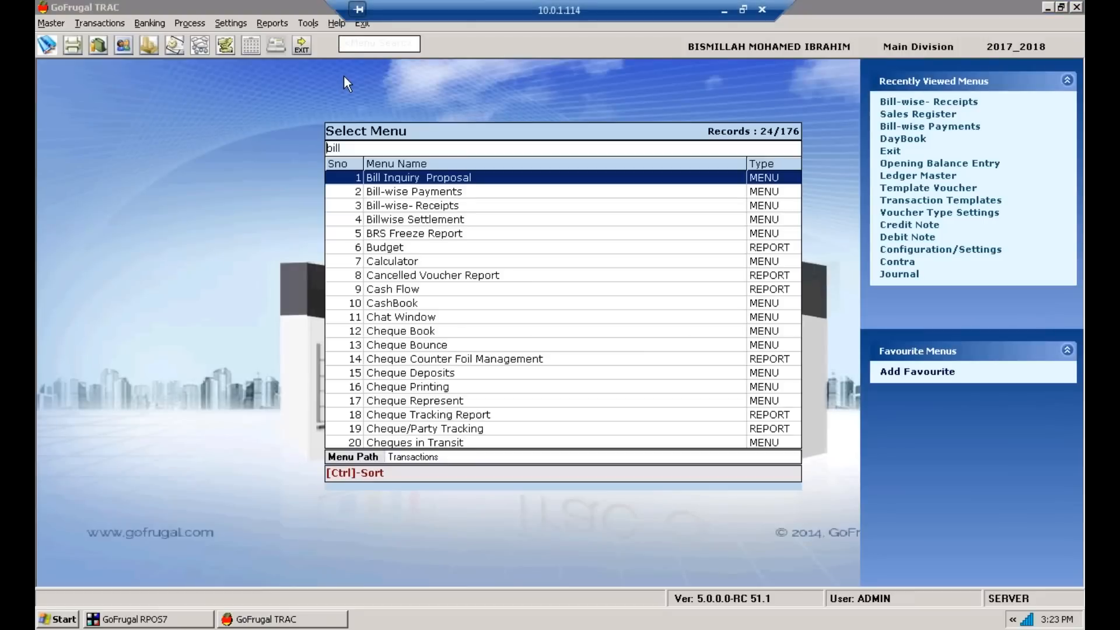
{"action": "type", "text": "wise"}
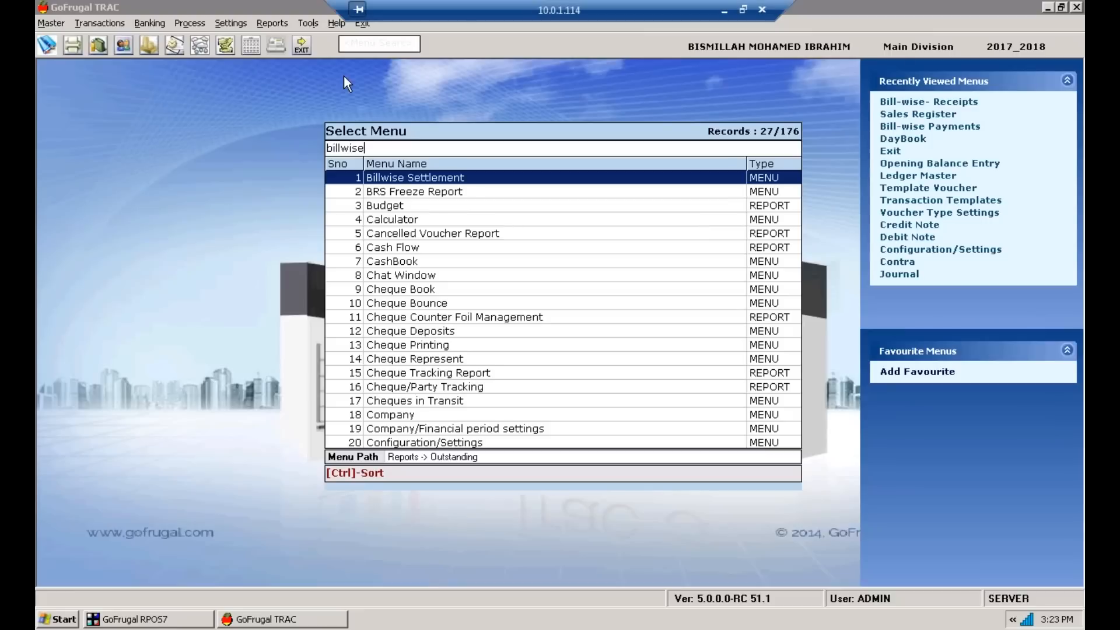
{"action": "key", "text": "BackSpace"}
{"action": "key", "text": "BackSpace"}
{"action": "key", "text": "BackSpace"}
{"action": "key", "text": "BackSpace"}
{"action": "key", "text": "BackSpace"}
{"action": "key", "text": "BackSpace"}
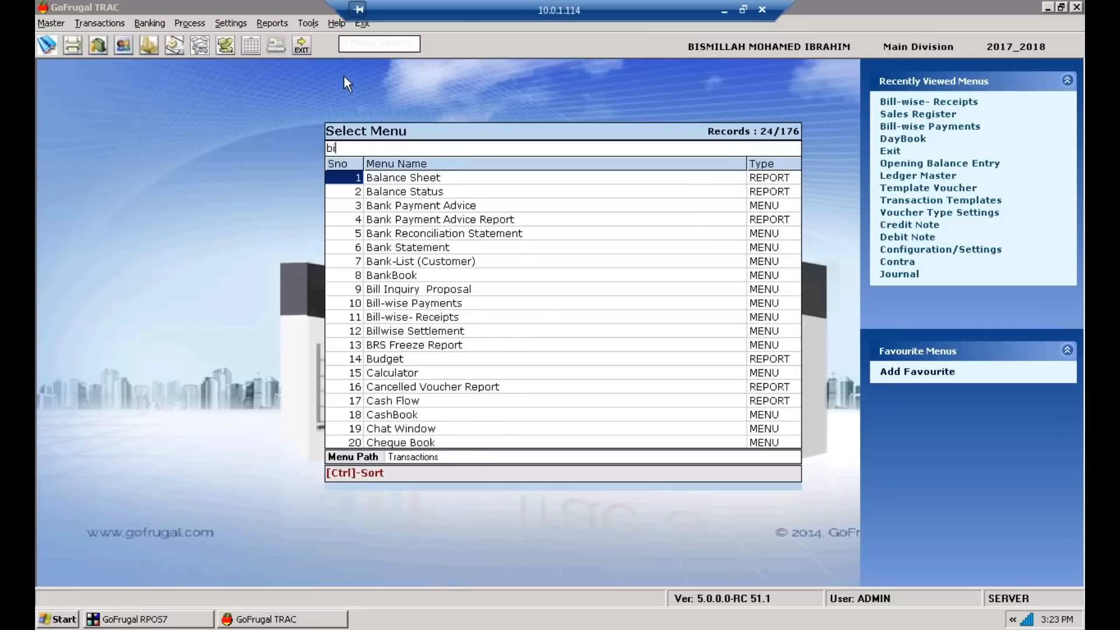
{"action": "type", "text": "ll"}
{"action": "key", "text": "Down"}
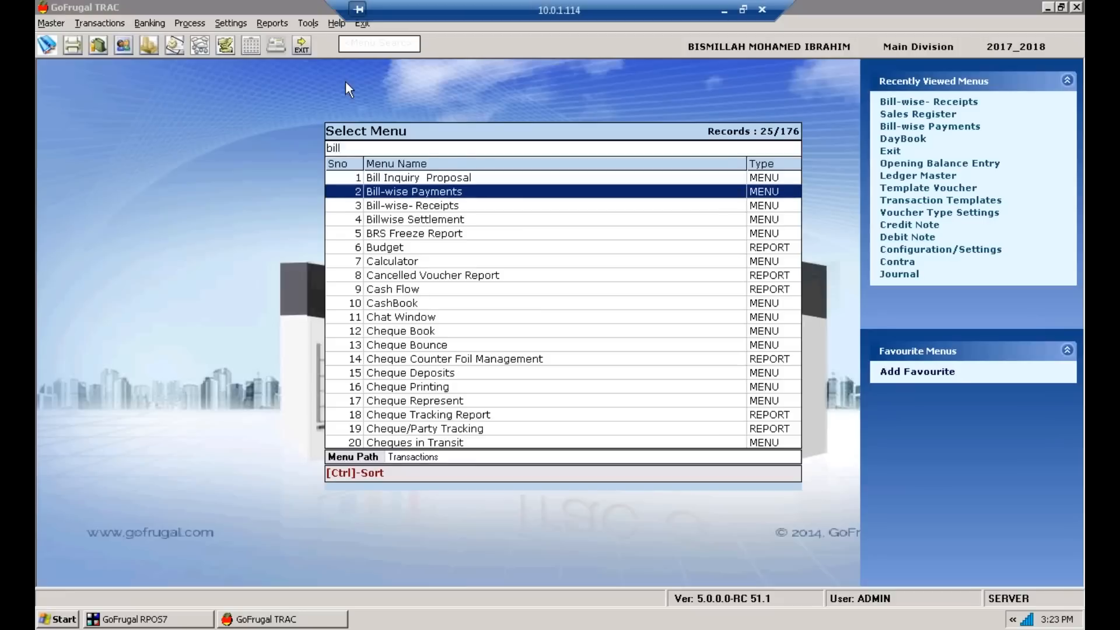
{"action": "key", "text": "Return"}
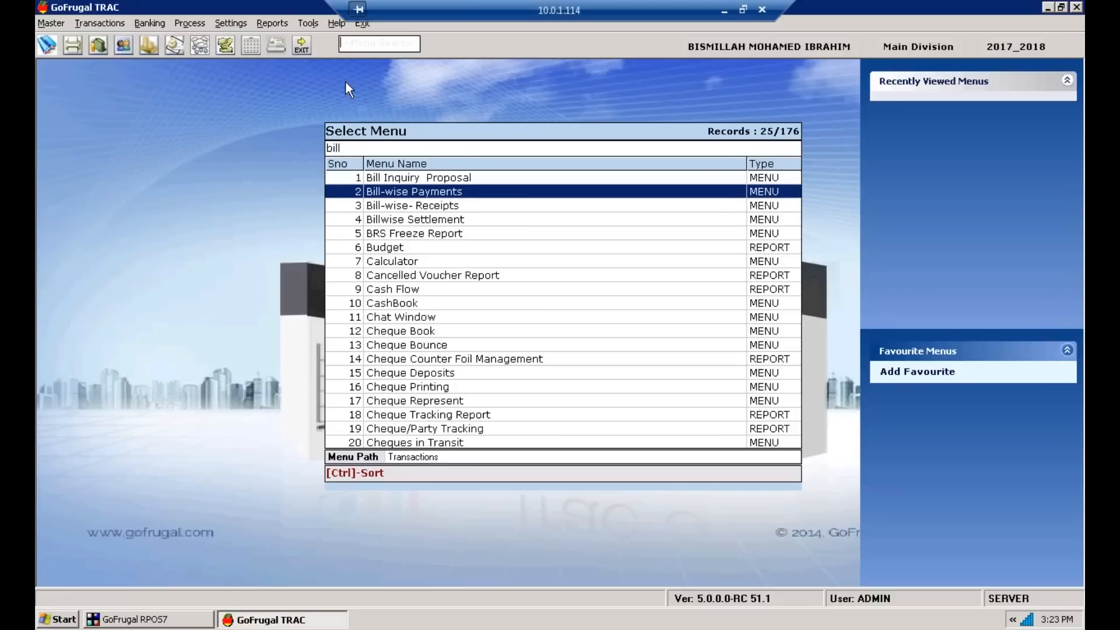
Step: Select the Distributor account for the payment, set the adjustment Mode to Manual, and leave the payment amount unentered
{"action": "key", "text": "Return"}
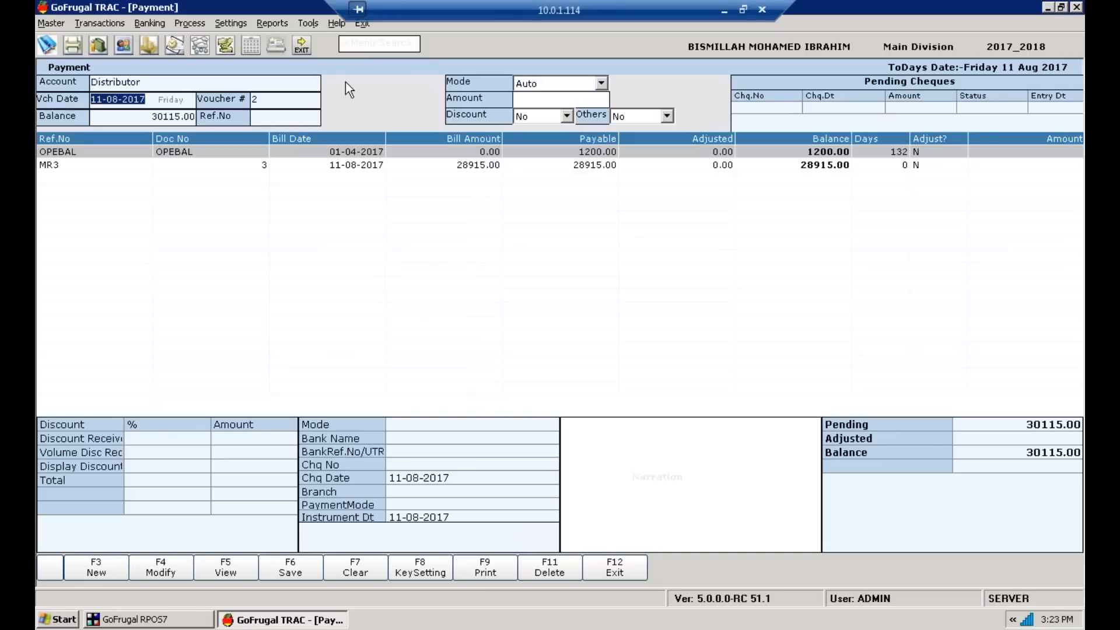
{"action": "key", "text": "Return"}
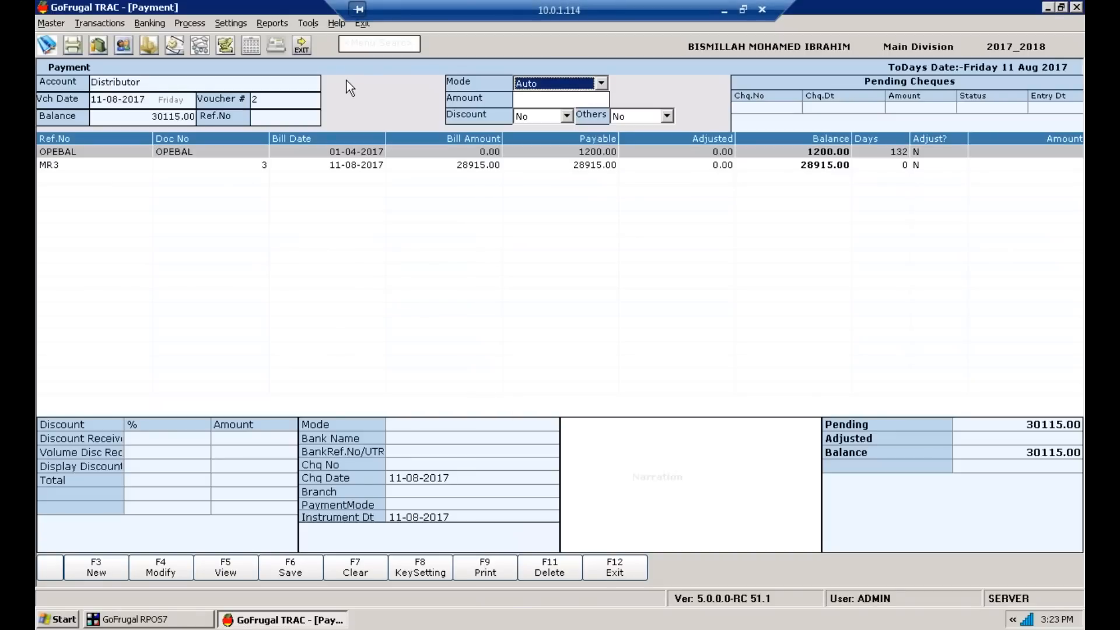
{"action": "key", "text": "Down"}
{"action": "key", "text": "Up"}
{"action": "key", "text": "Down"}
{"action": "key", "text": "Up"}
{"action": "key", "text": "Down"}
{"action": "key", "text": "Up"}
{"action": "key", "text": "Down"}
{"action": "key", "text": "Up"}
{"action": "key", "text": "Down"}
{"action": "key", "text": "Up"}
{"action": "key", "text": "Down"}
{"action": "key", "text": "Return"}
{"action": "key", "text": "Return"}
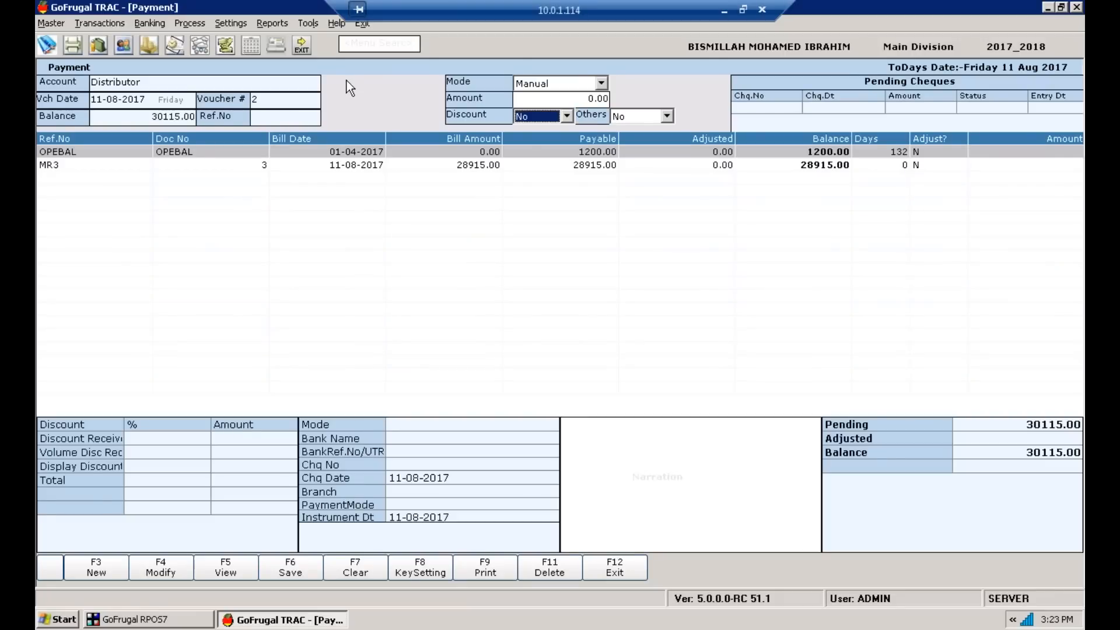
Step: Keep No for Discount and Others, and set Adjust to Y for the payment's opening balance bill OPEBAL
{"action": "key", "text": "Return"}
{"action": "key", "text": "Return"}
{"action": "type", "text": "Y"}
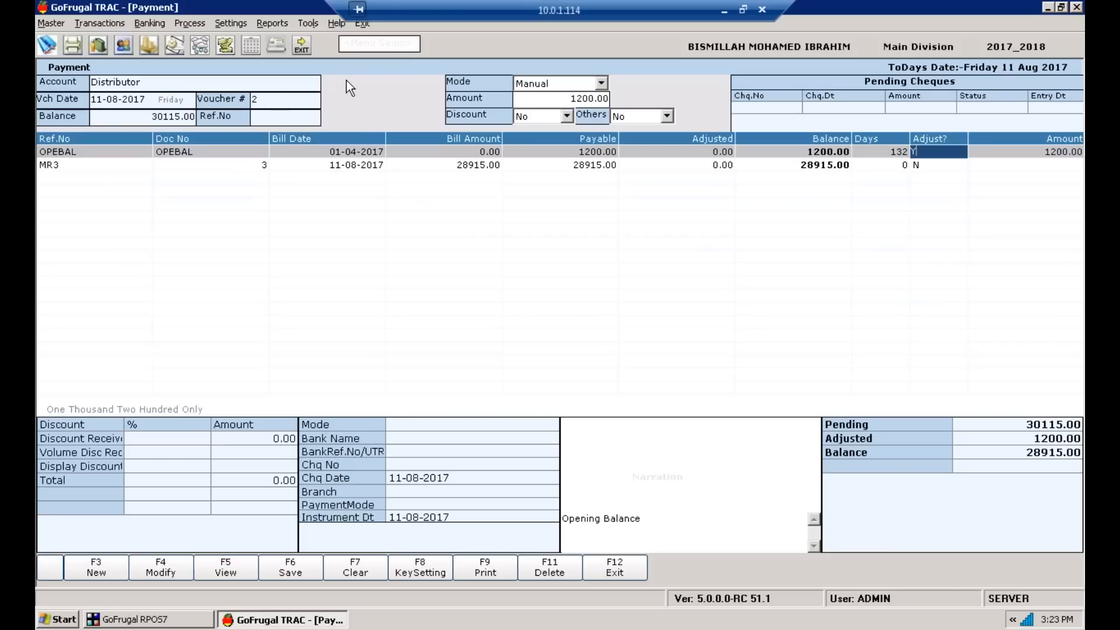
Step: Set Adjust to Y for the payment's purchase bill MR3 and enter 2000 as its adjusted amount
{"action": "key", "text": "Return"}
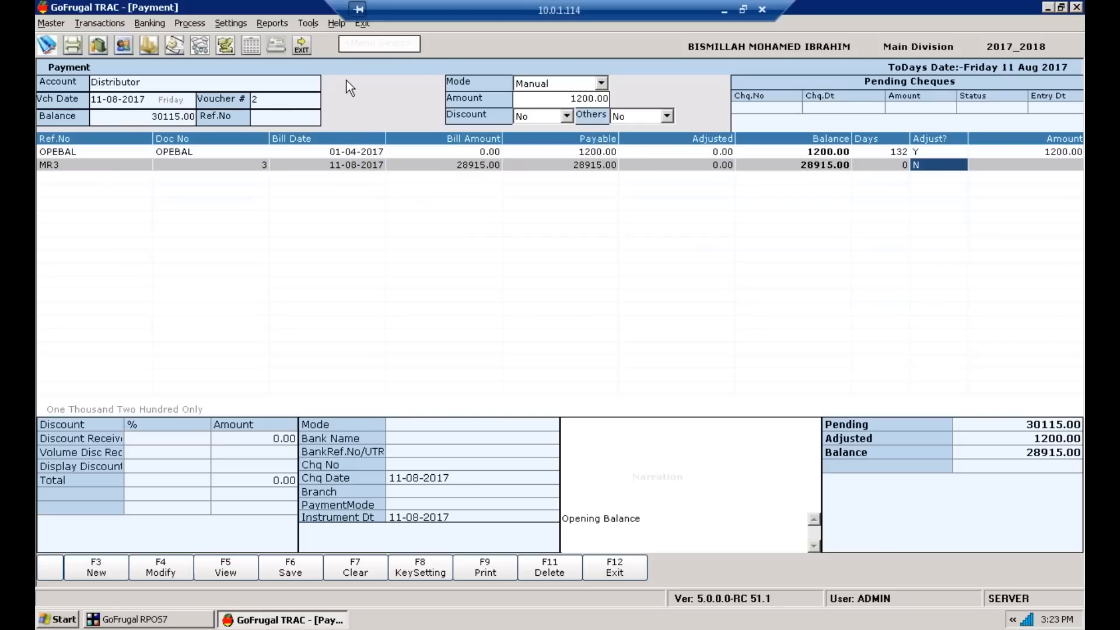
{"action": "type", "text": "Y"}
{"action": "key", "text": "Return"}
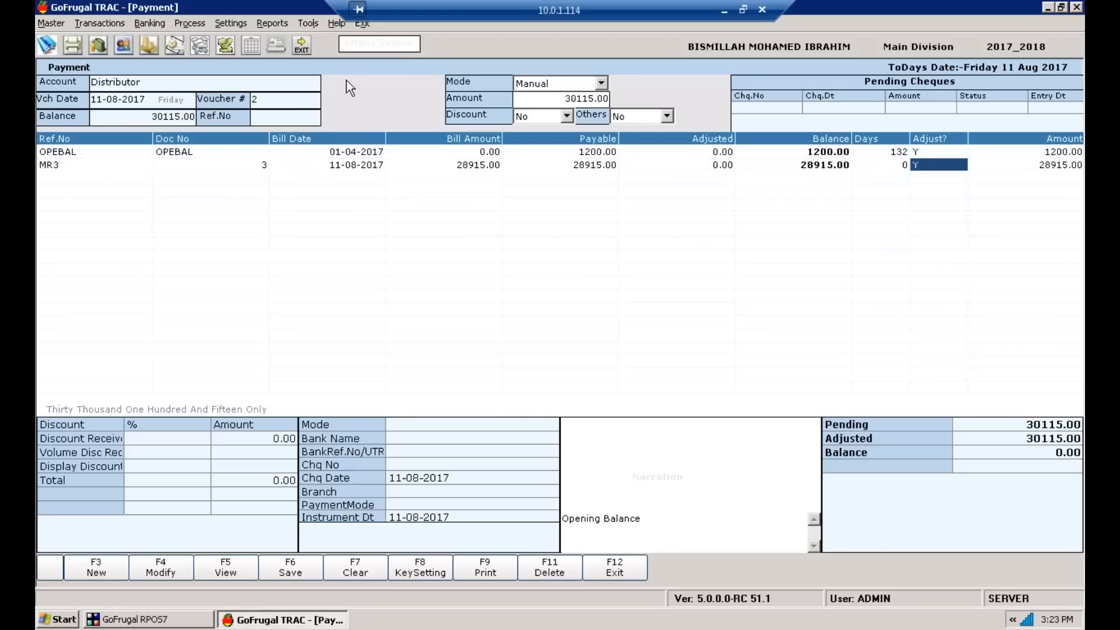
{"action": "type", "text": "2000"}
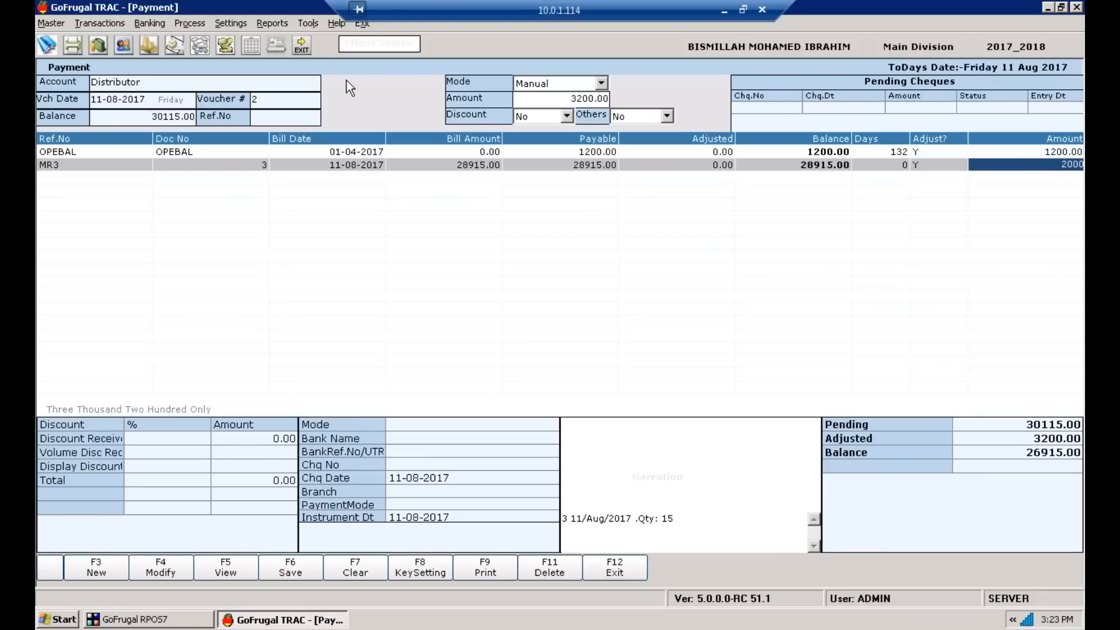
{"action": "key", "text": "Return"}
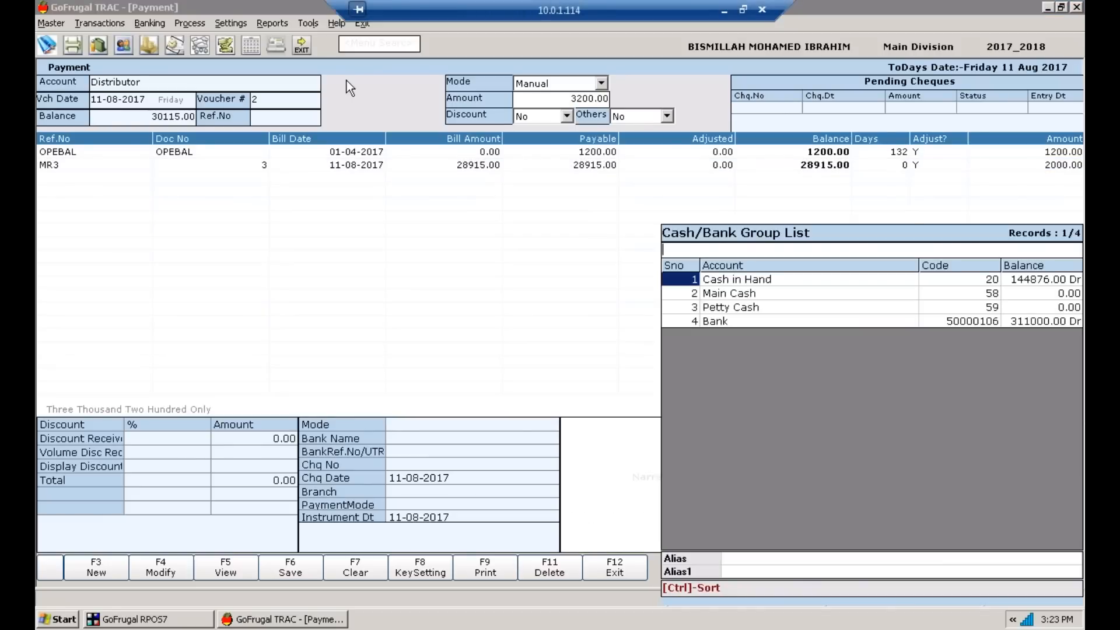
Step: Choose the Bank account from the Cash/Bank Group List as the source of the Distributor payment
{"action": "key", "text": "Down"}
{"action": "key", "text": "Up"}
{"action": "key", "text": "Down"}
{"action": "key", "text": "Down"}
{"action": "key", "text": "Down"}
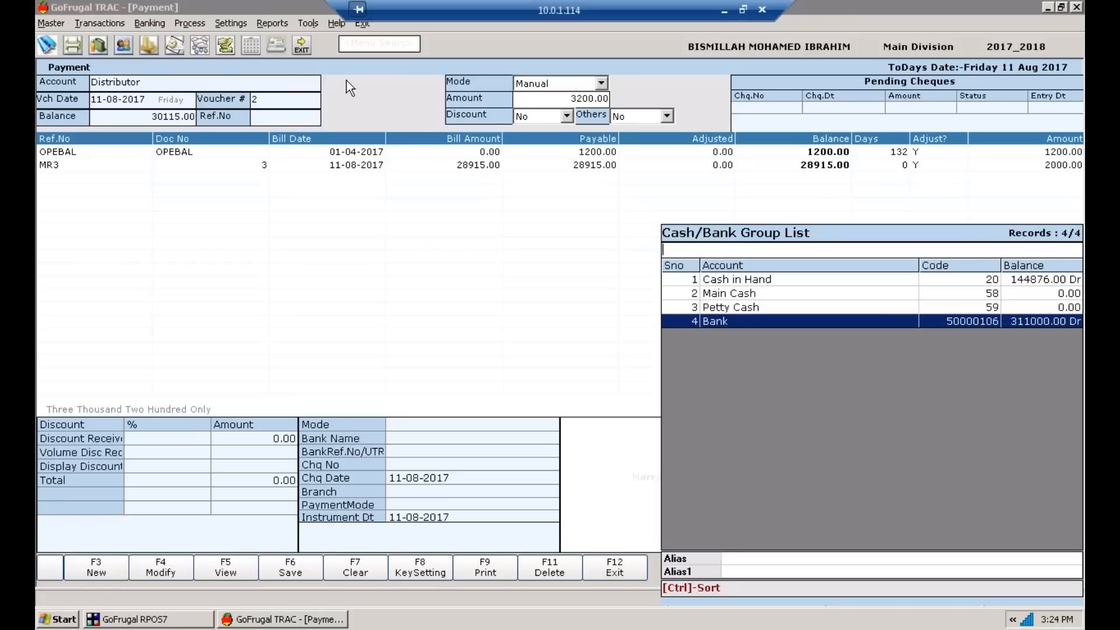
{"action": "key", "text": "Return"}
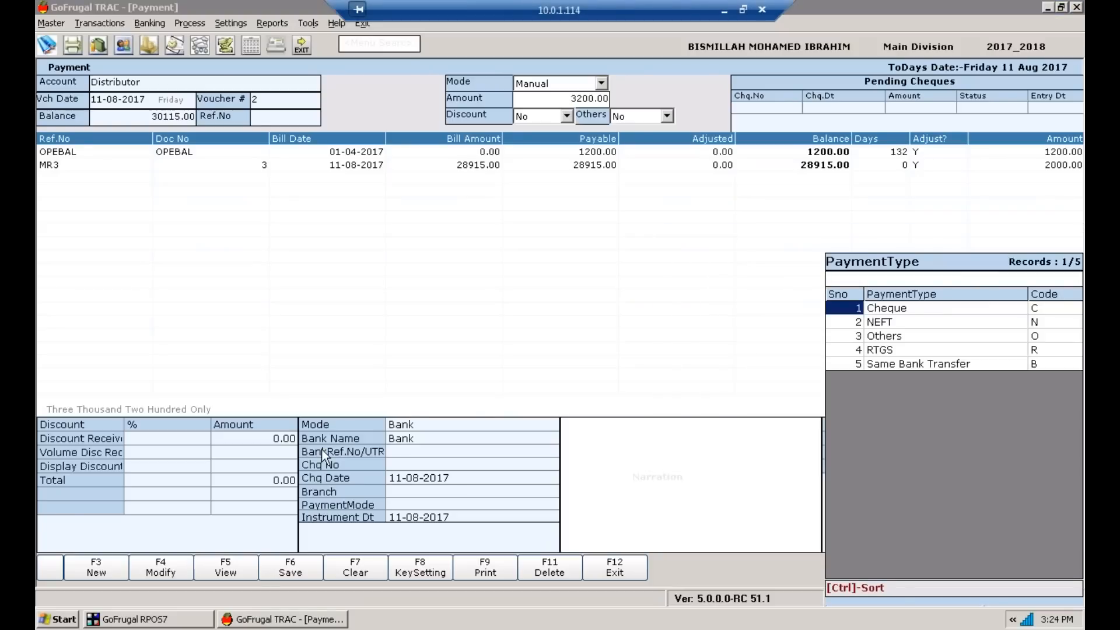
Step: Set the payment type to NEFT and decline creating bank account details for the Distributor ledger
{"action": "key", "text": "Down"}
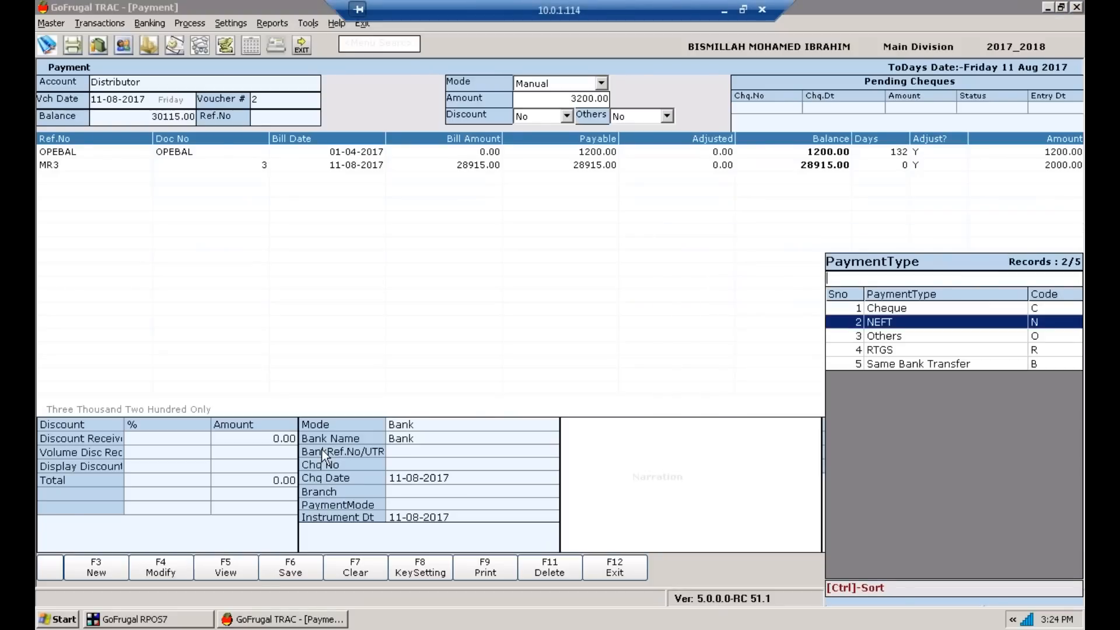
{"action": "key", "text": "Down"}
{"action": "key", "text": "Down"}
{"action": "key", "text": "Up"}
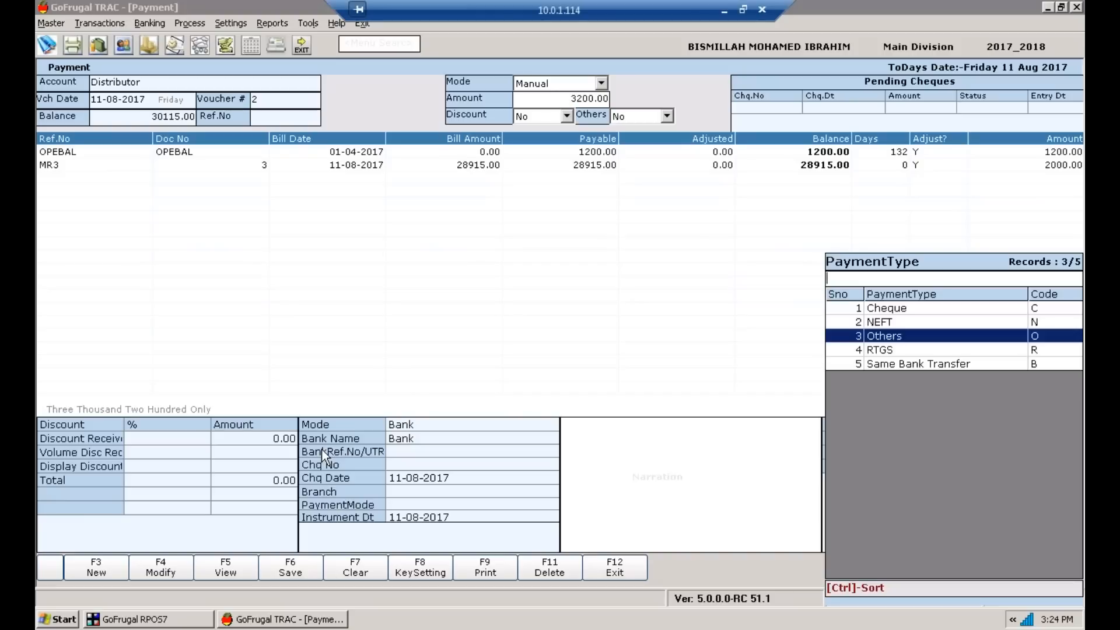
{"action": "key", "text": "Up"}
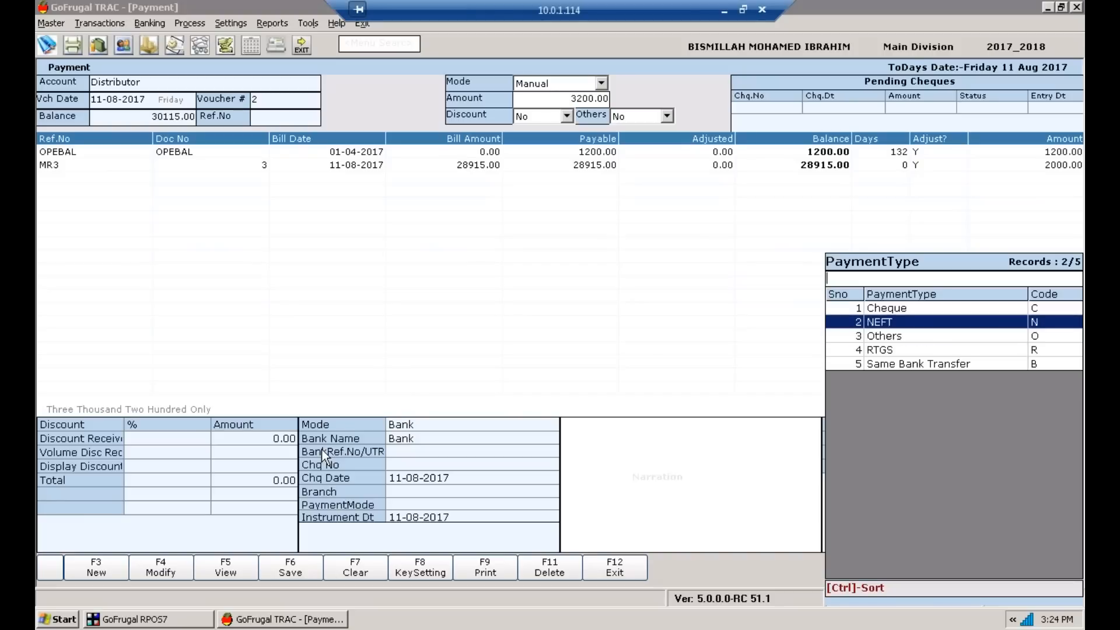
{"action": "key", "text": "Return"}
{"action": "key", "text": "Right"}
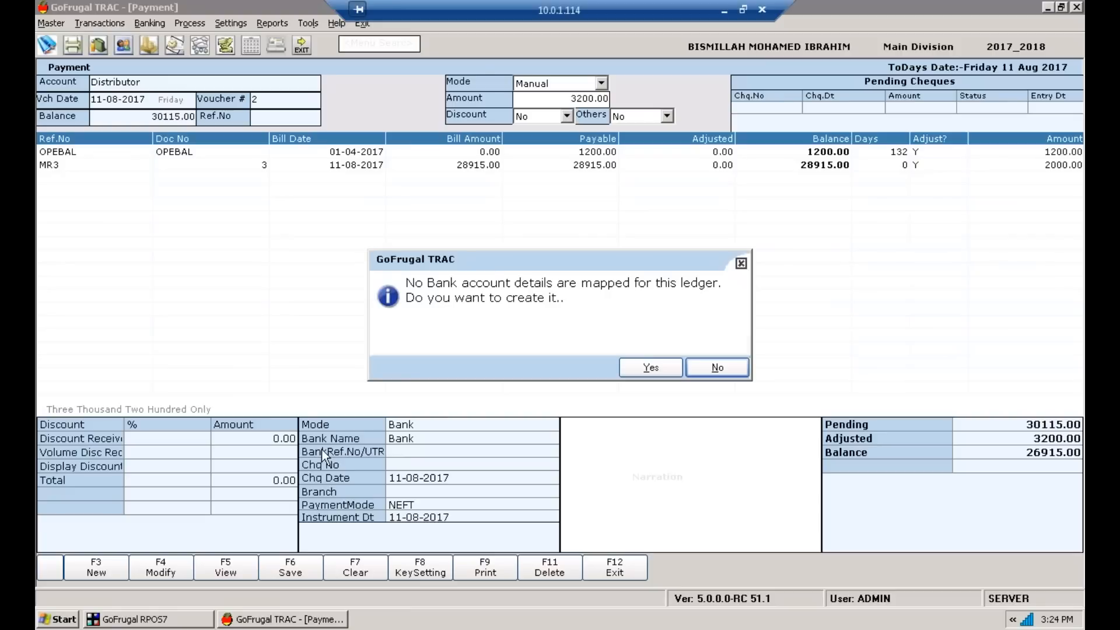
{"action": "key", "text": "Return"}
Step: Save the Distributor payment voucher with the bank reference, cheque number and branch left blank, and close the Payment screen
{"action": "key", "text": "Return"}
{"action": "key", "text": "Return"}
{"action": "key", "text": "Return"}
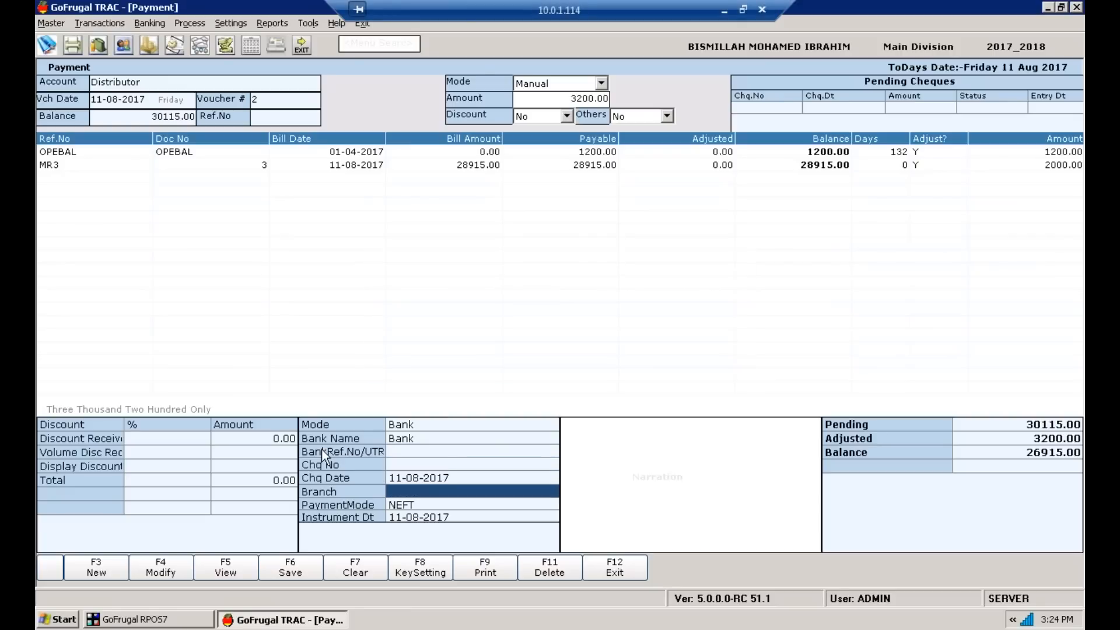
{"action": "key", "text": "Return"}
{"action": "key", "text": "Return"}
{"action": "key", "text": "Return"}
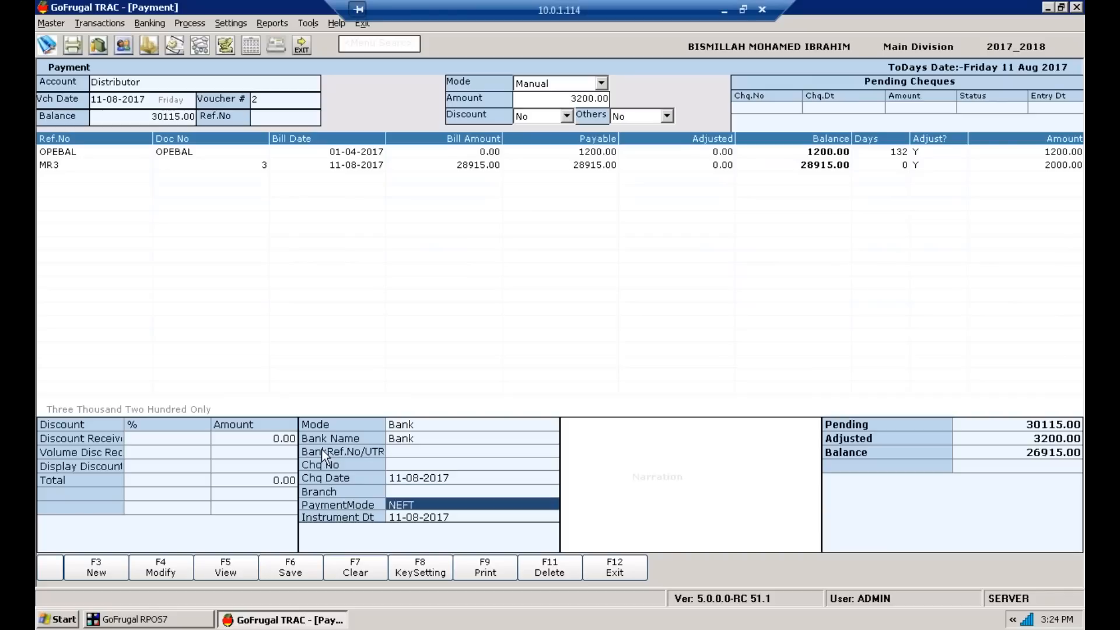
{"action": "key", "text": "F6"}
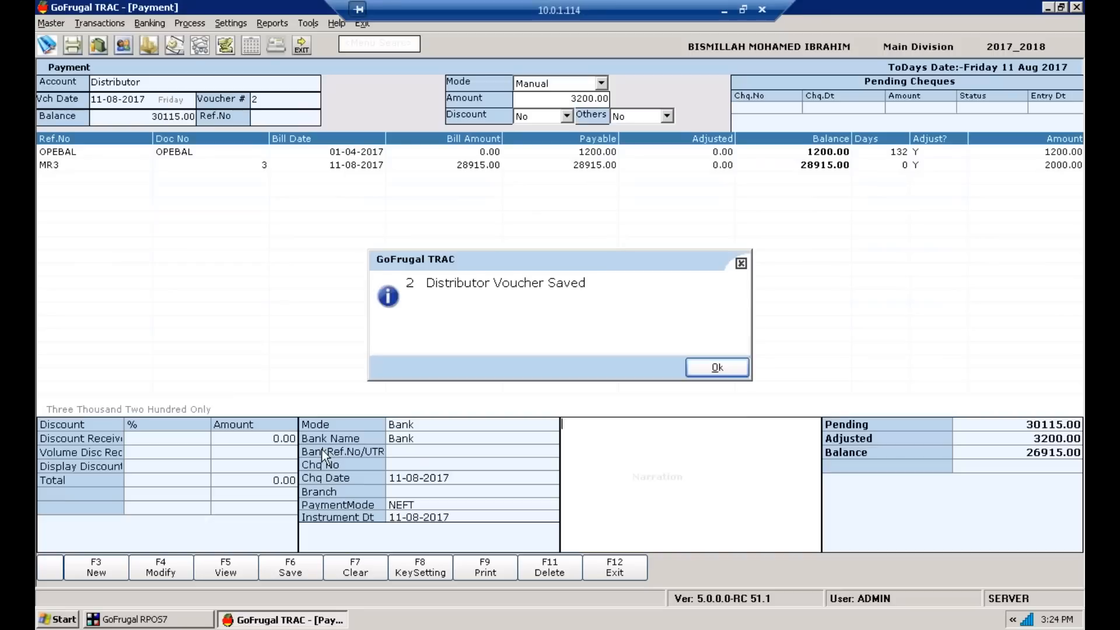
{"action": "key", "text": "Return"}
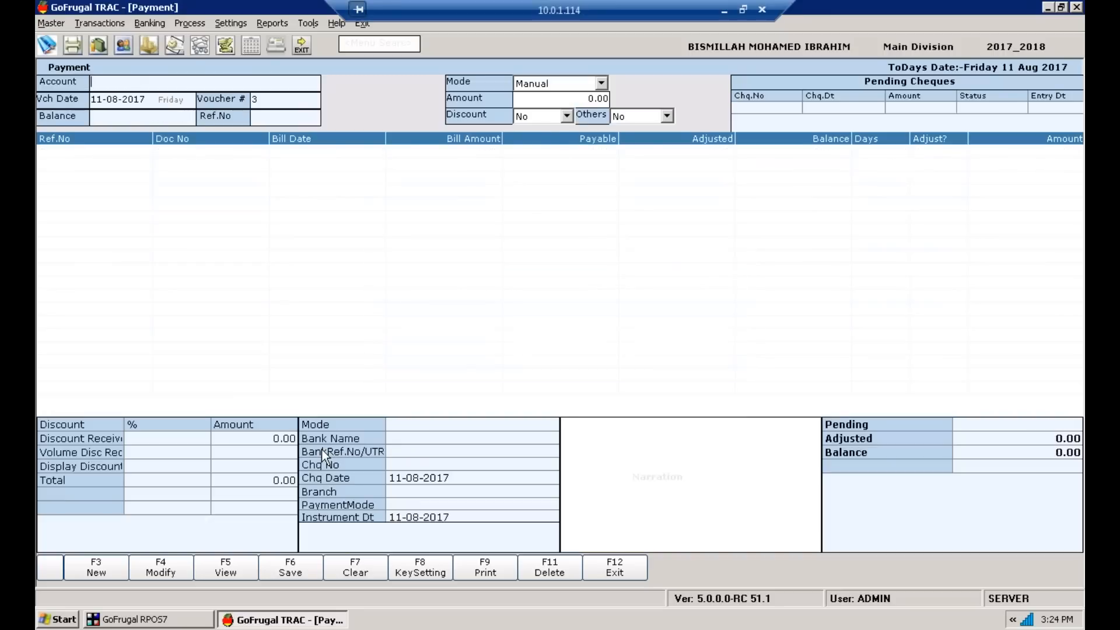
{"action": "key", "text": "Escape"}
{"action": "key", "text": "Return"}
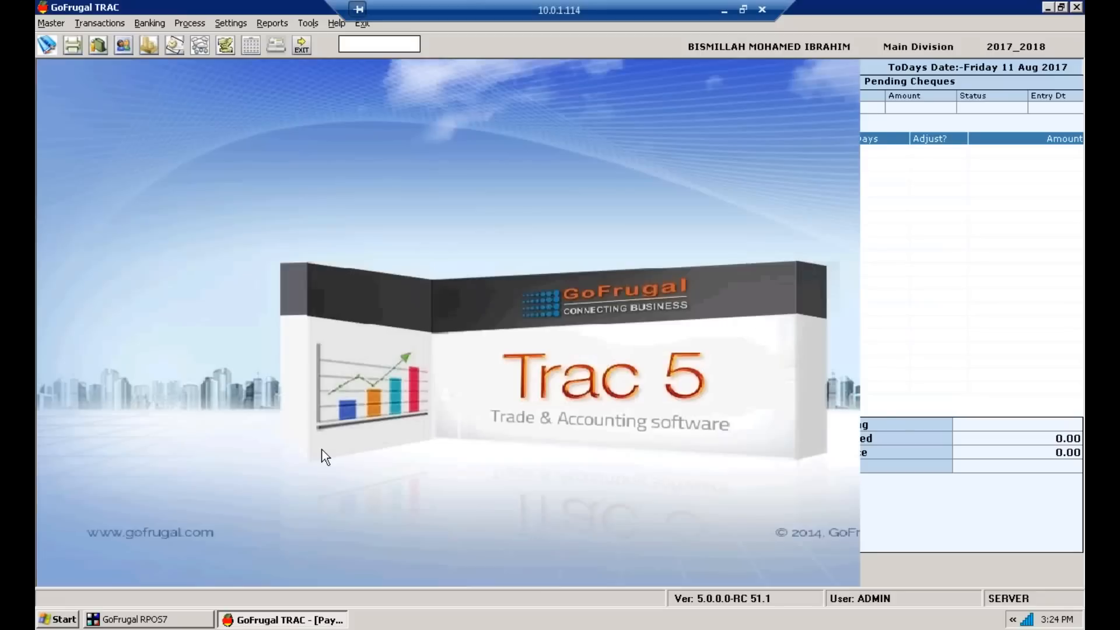
Step: Reopen Bill-wise Payments, load the Distributor account to check its pending bills, and close the screen
{"action": "left_click", "coordinate": [917, 103]}
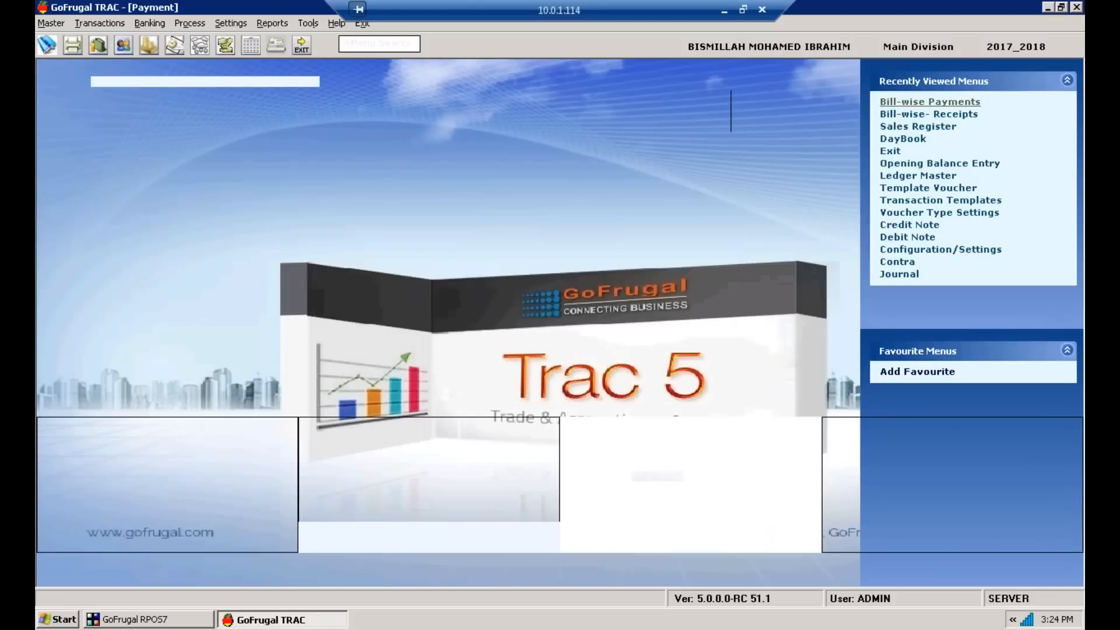
{"action": "key", "text": "Return"}
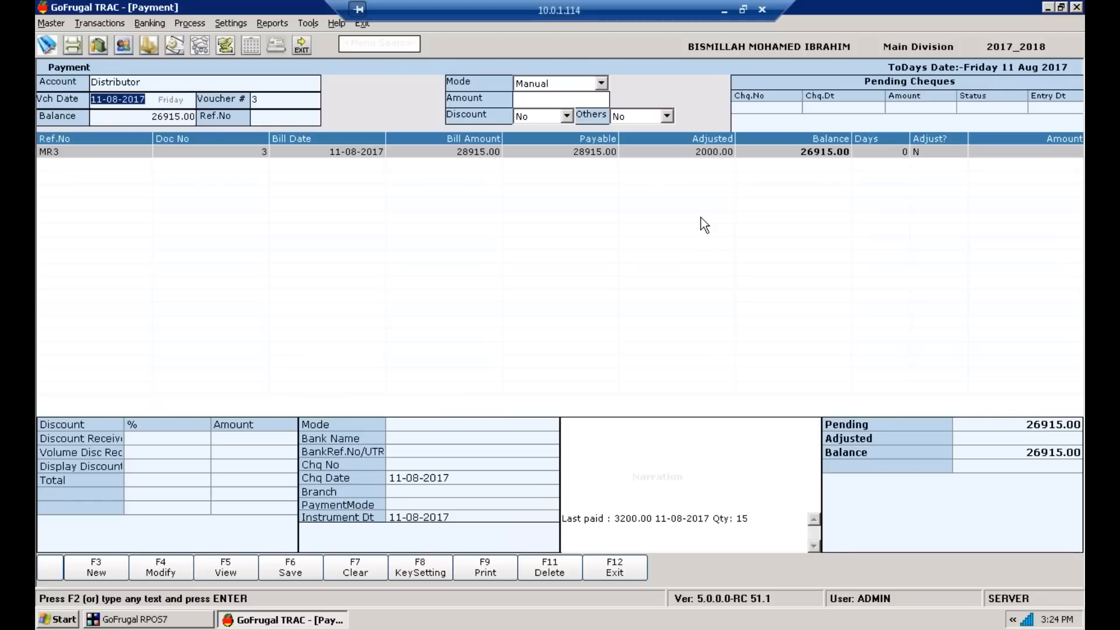
{"action": "key", "text": "Left"}
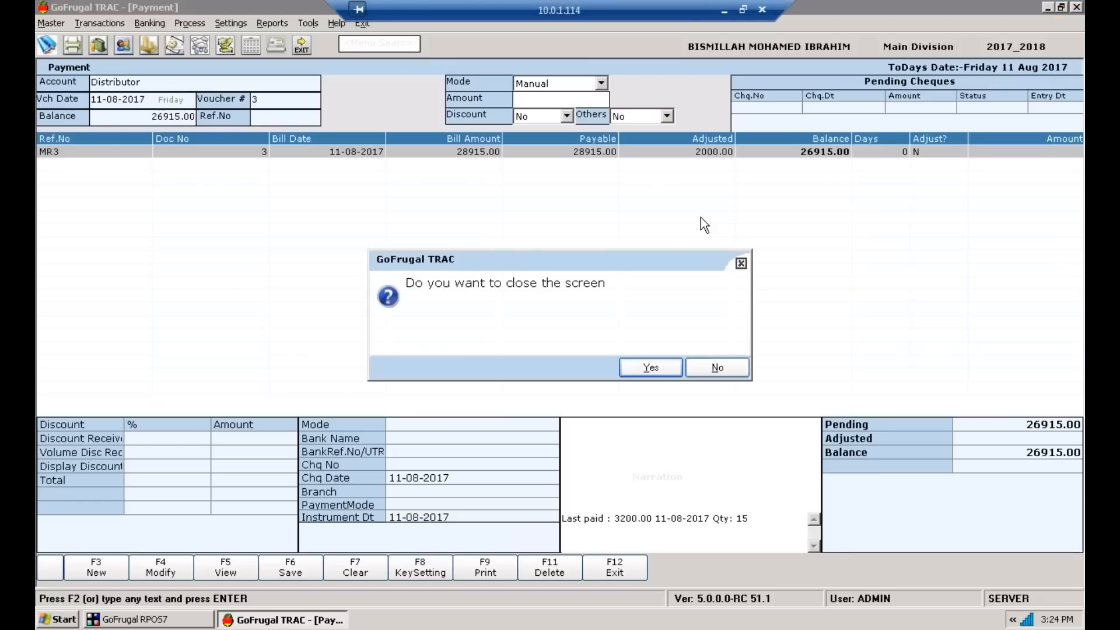
{"action": "key", "text": "Return"}
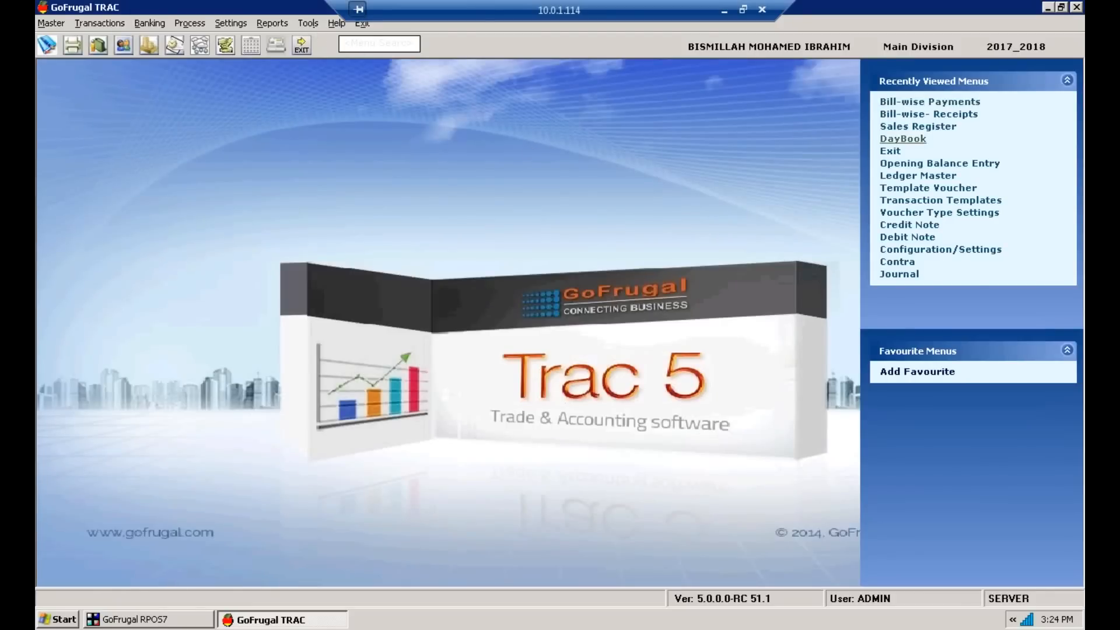
Step: Open the Day Book report, examine the sales, purchase, receipt and payment entries for 11-08-2017, and close the report
{"action": "left_click", "coordinate": [903, 138]}
{"action": "key", "text": "Down"}
{"action": "key", "text": "Down"}
{"action": "key", "text": "Down"}
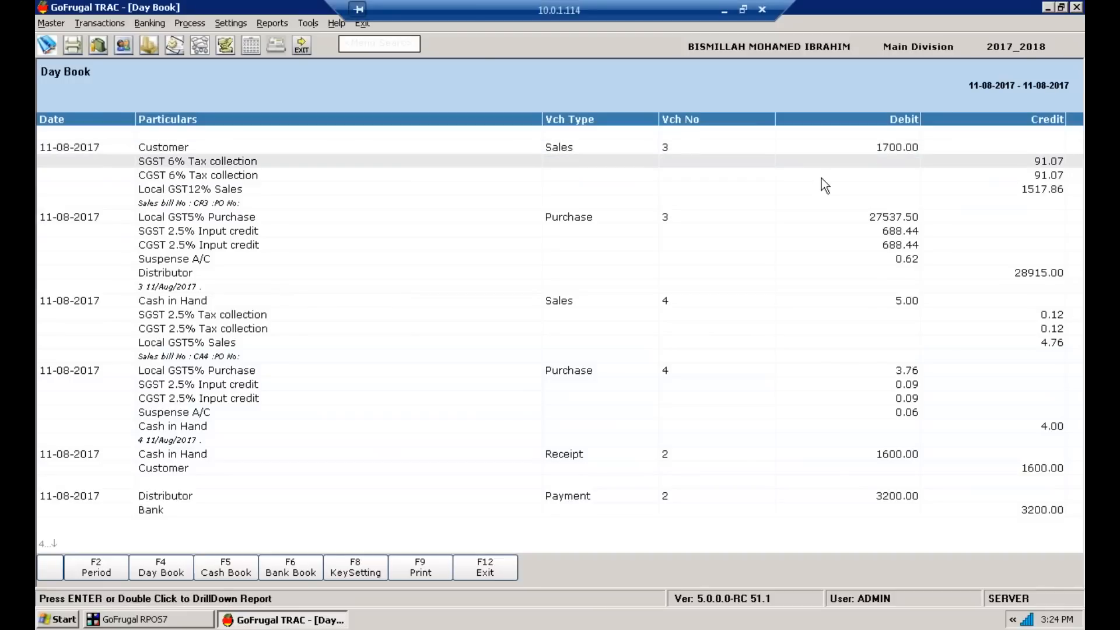
{"action": "key", "text": "Down"}
{"action": "key", "text": "Down"}
{"action": "key", "text": "Down"}
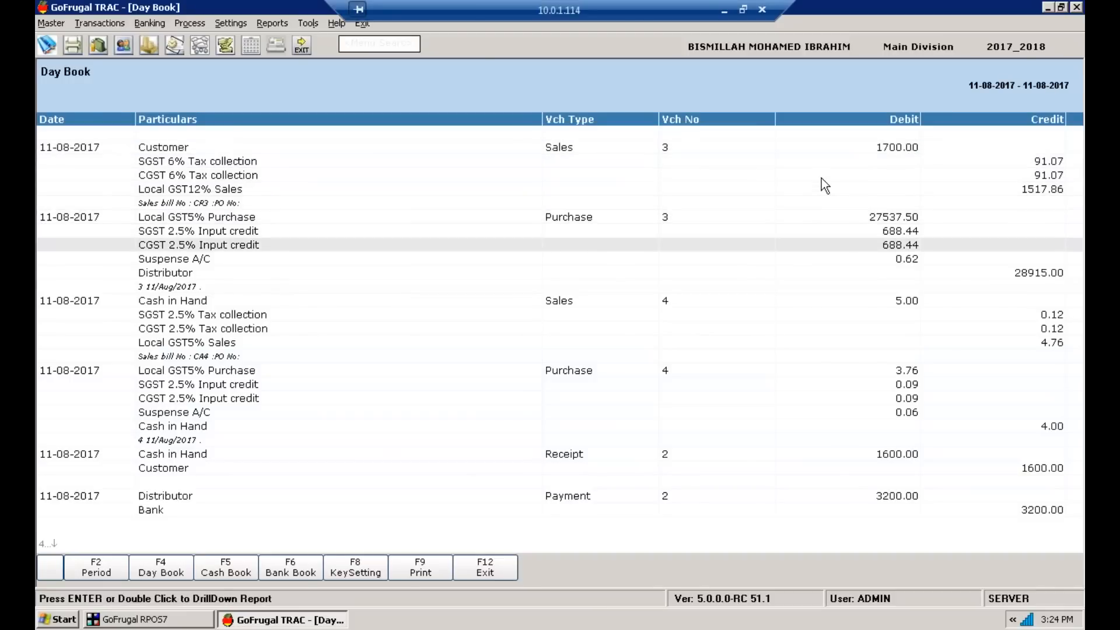
{"action": "key", "text": "Down"}
{"action": "key", "text": "Down"}
{"action": "key", "text": "Down"}
{"action": "key", "text": "Down"}
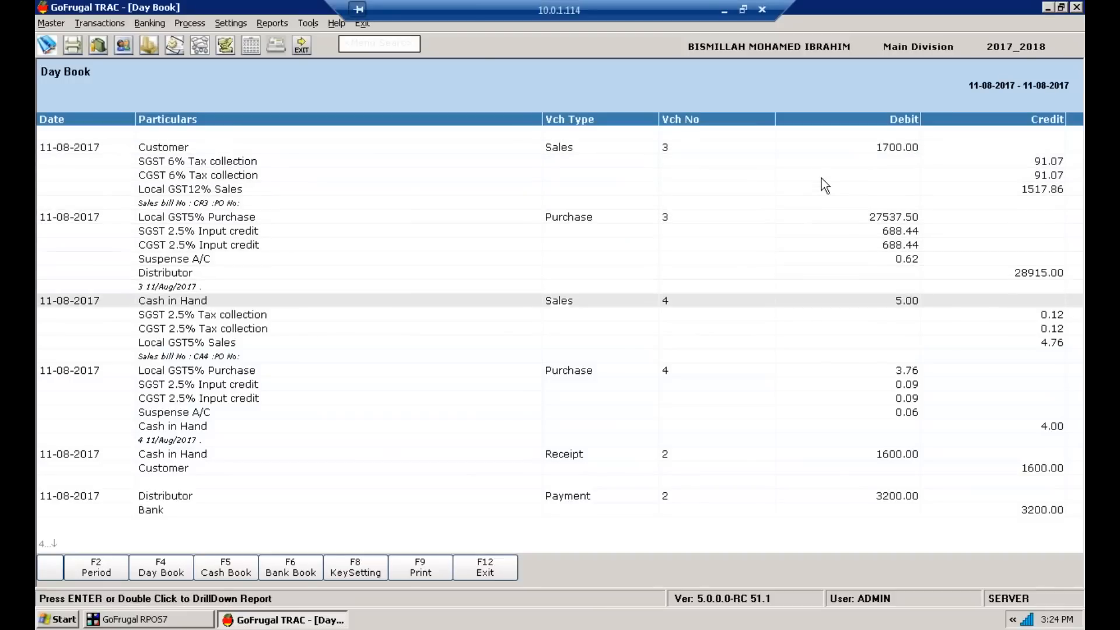
{"action": "key", "text": "Down"}
{"action": "key", "text": "Down"}
{"action": "key", "text": "Down"}
{"action": "key", "text": "Down"}
{"action": "key", "text": "Down"}
{"action": "key", "text": "Down"}
{"action": "key", "text": "Down"}
{"action": "key", "text": "Down"}
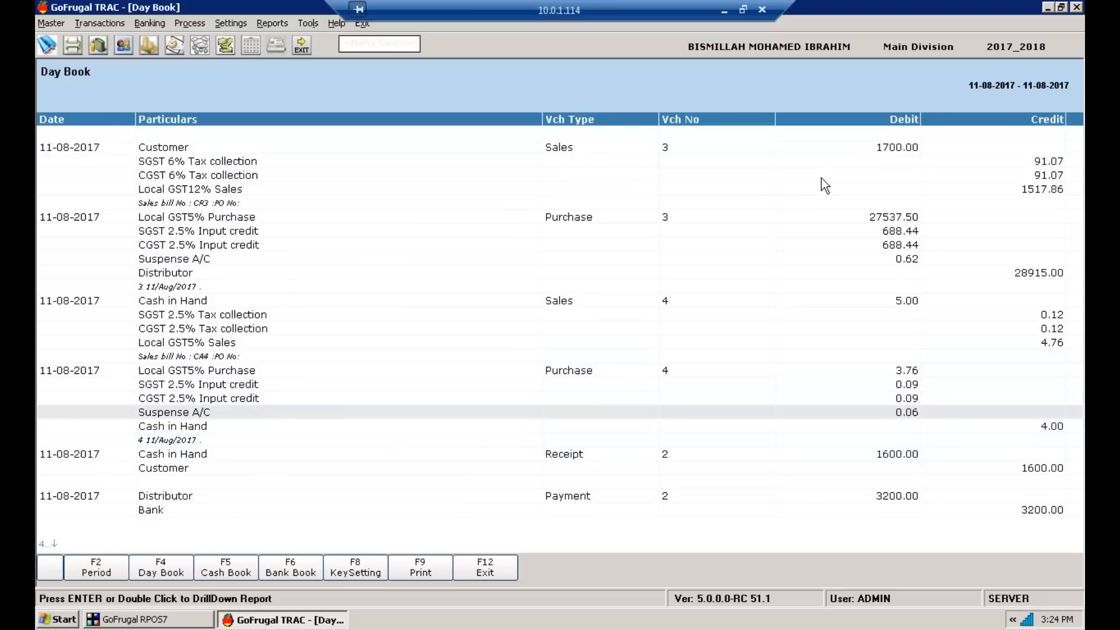
{"action": "key", "text": "Down"}
{"action": "key", "text": "Down"}
{"action": "key", "text": "Down"}
{"action": "key", "text": "Down"}
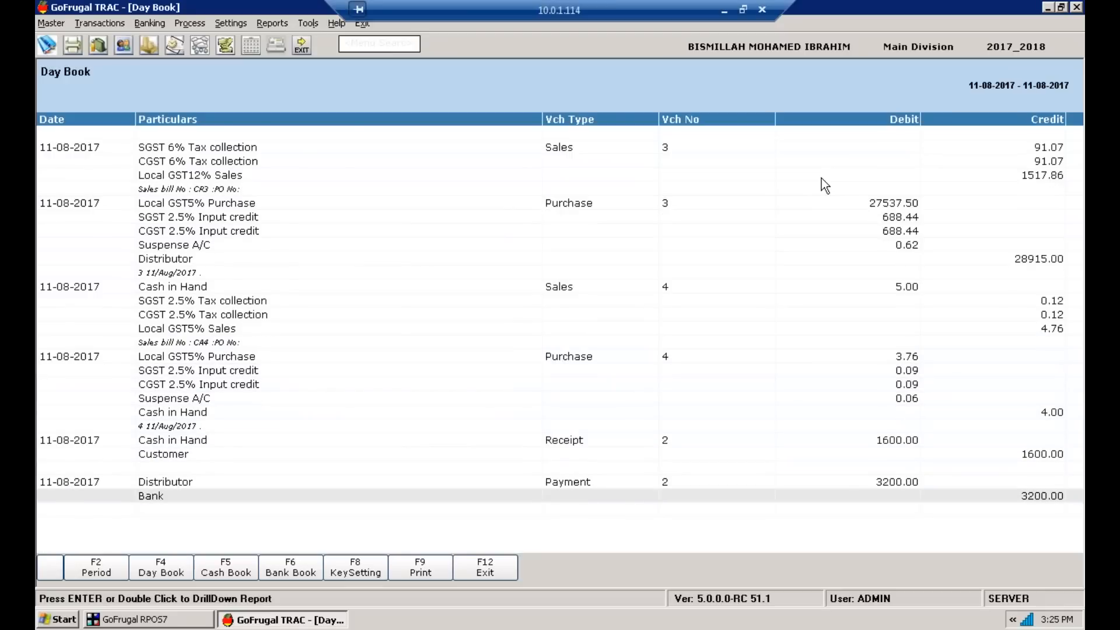
{"action": "key", "text": "Up"}
{"action": "key", "text": "Up"}
{"action": "key", "text": "Escape"}
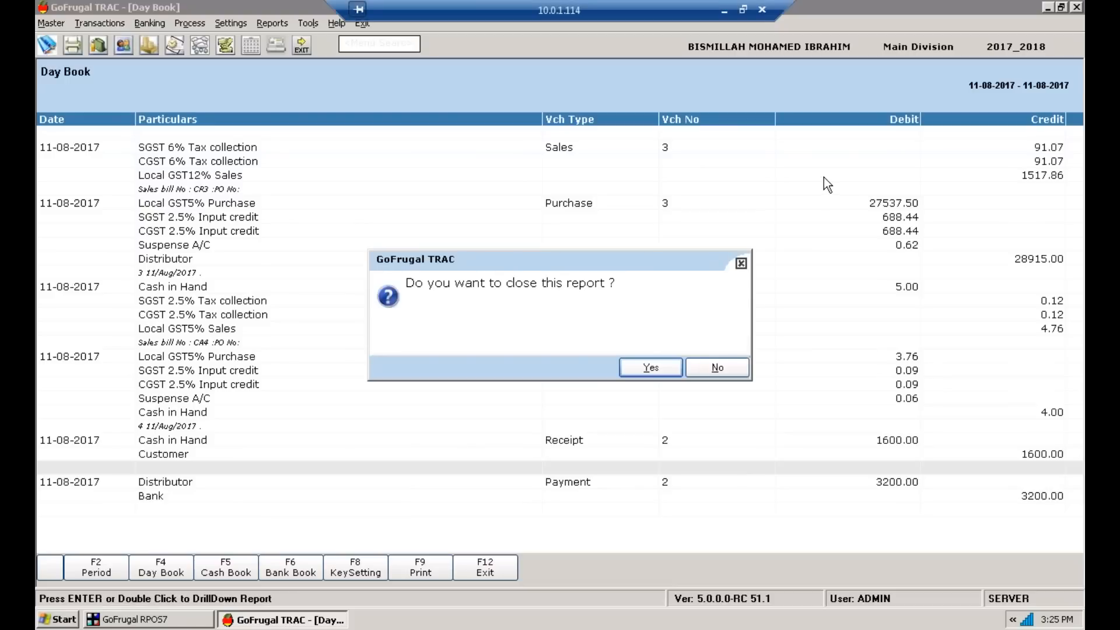
{"action": "left_click", "coordinate": [651, 368]}
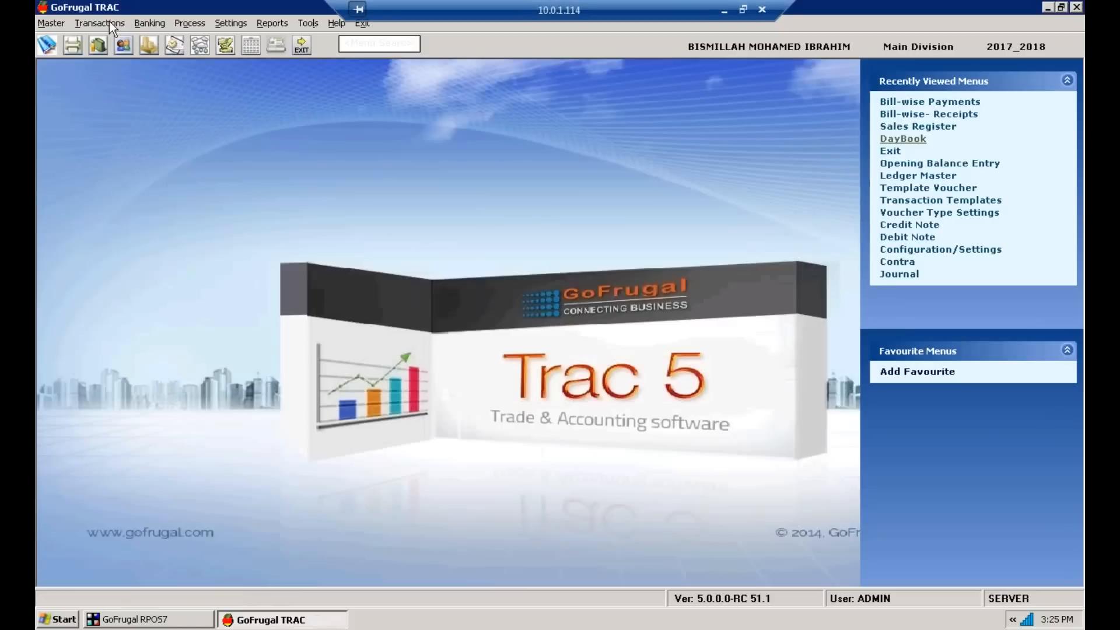
{"action": "left_click", "coordinate": [110, 24]}
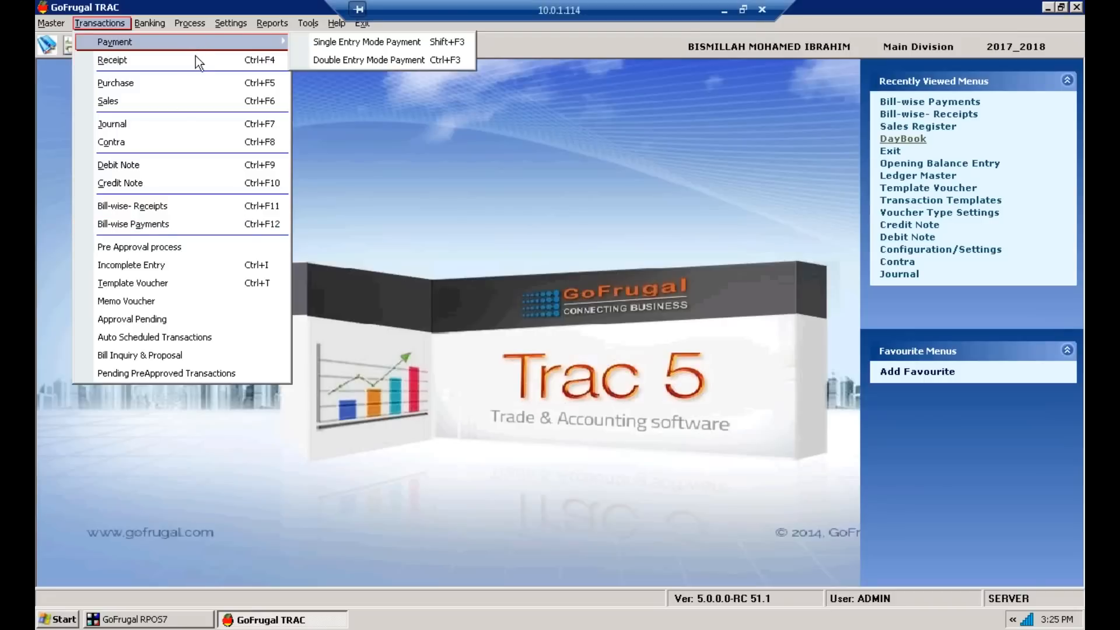
{"action": "mouse_move", "coordinate": [203, 44]}
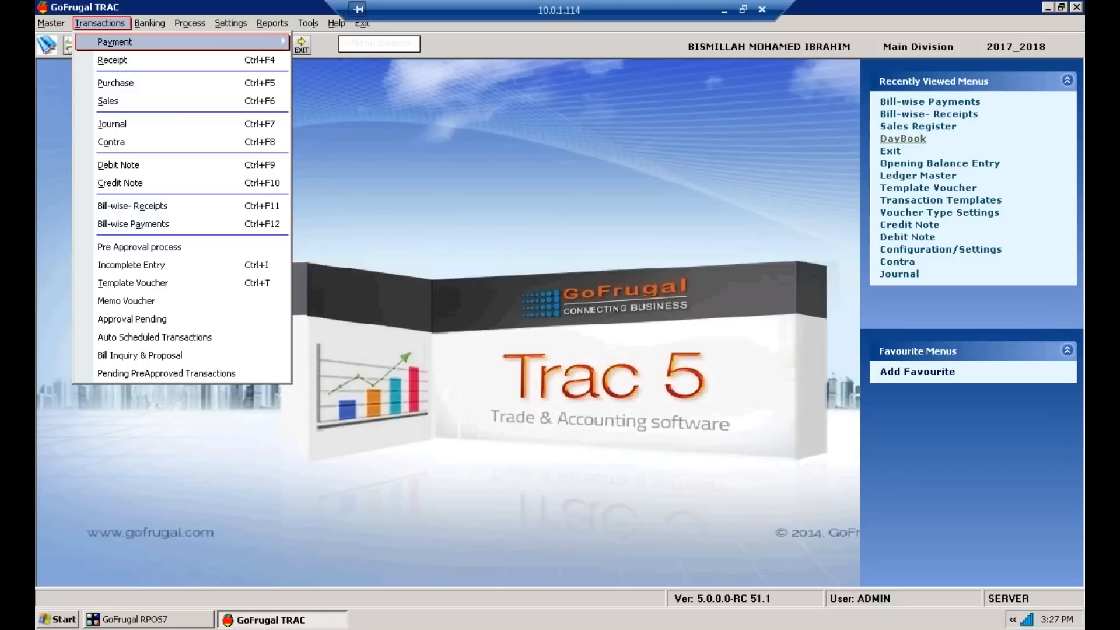
{"action": "left_click", "coordinate": [1062, 229]}
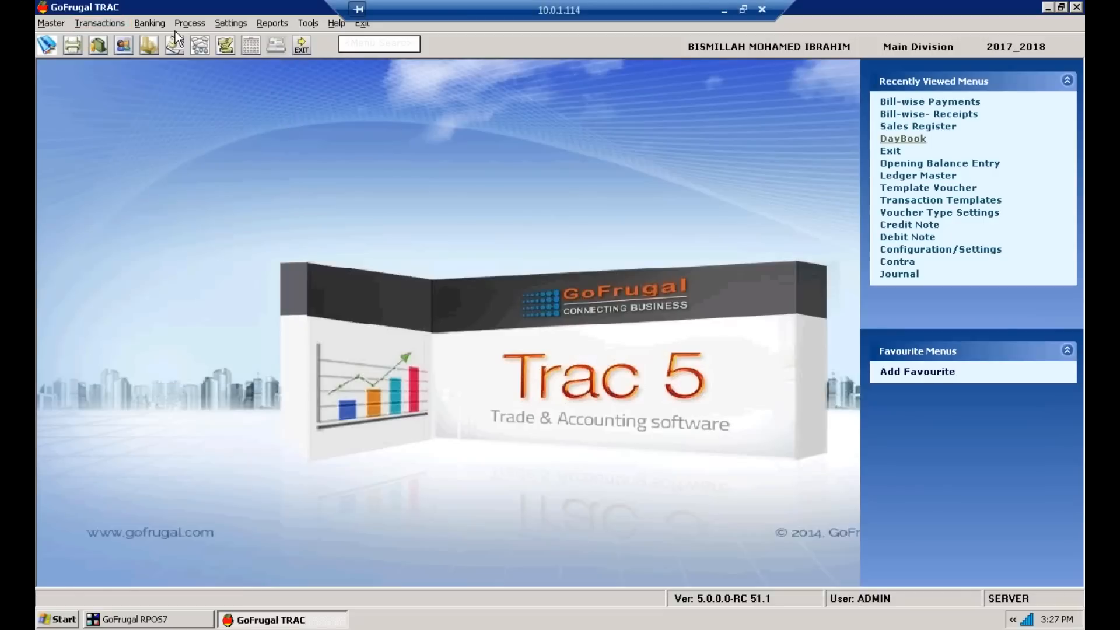
{"action": "left_click", "coordinate": [115, 24]}
{"action": "mouse_move", "coordinate": [131, 49]}
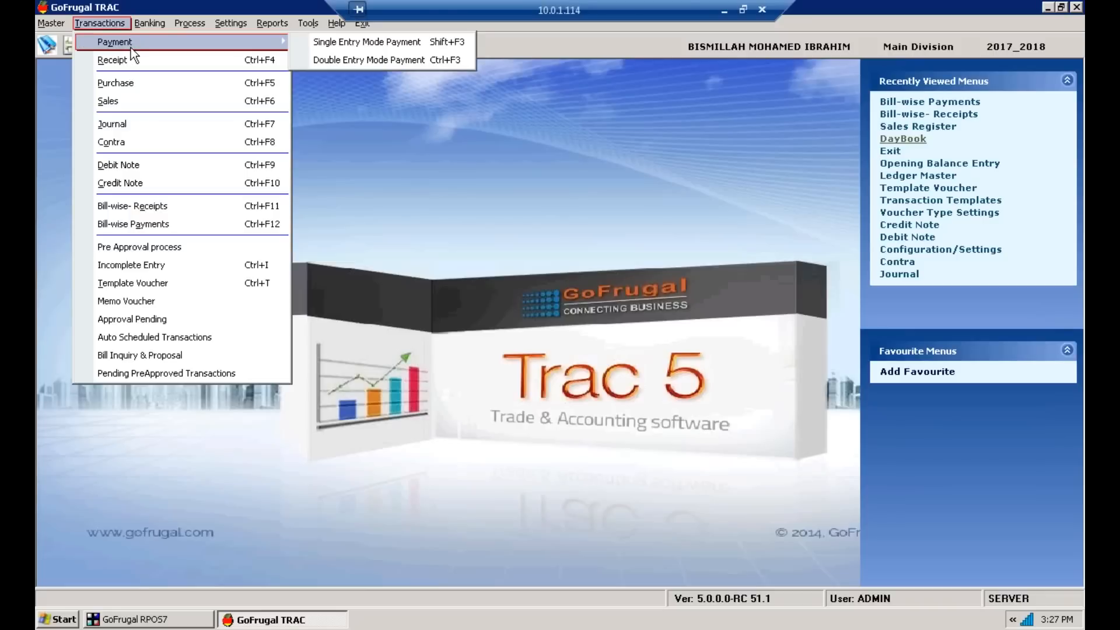
{"action": "left_click", "coordinate": [371, 64]}
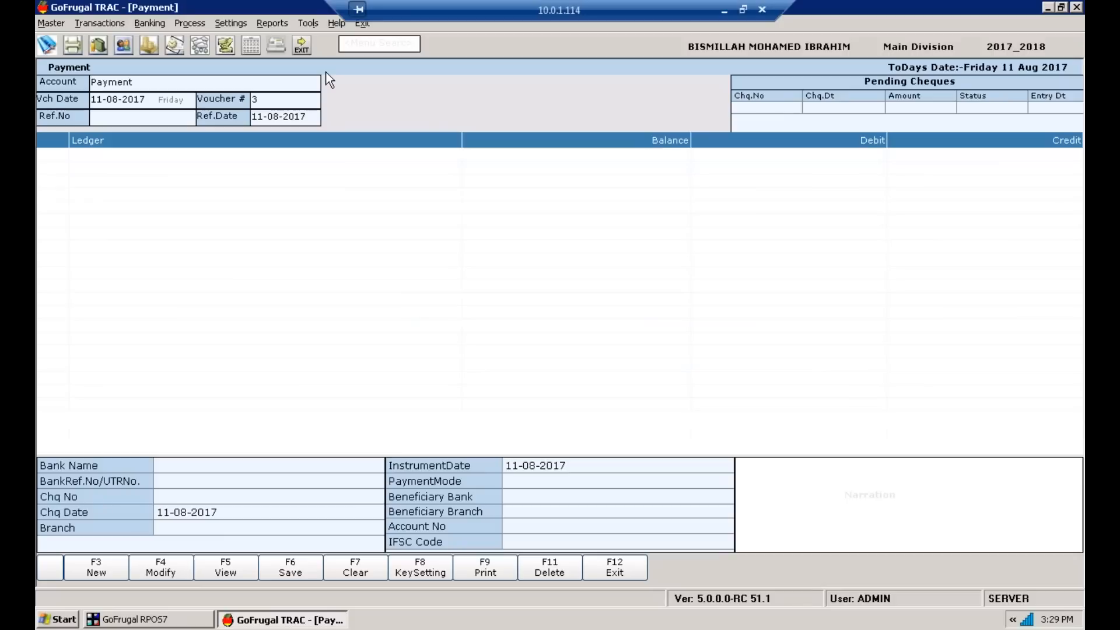
{"action": "key", "text": "Escape"}
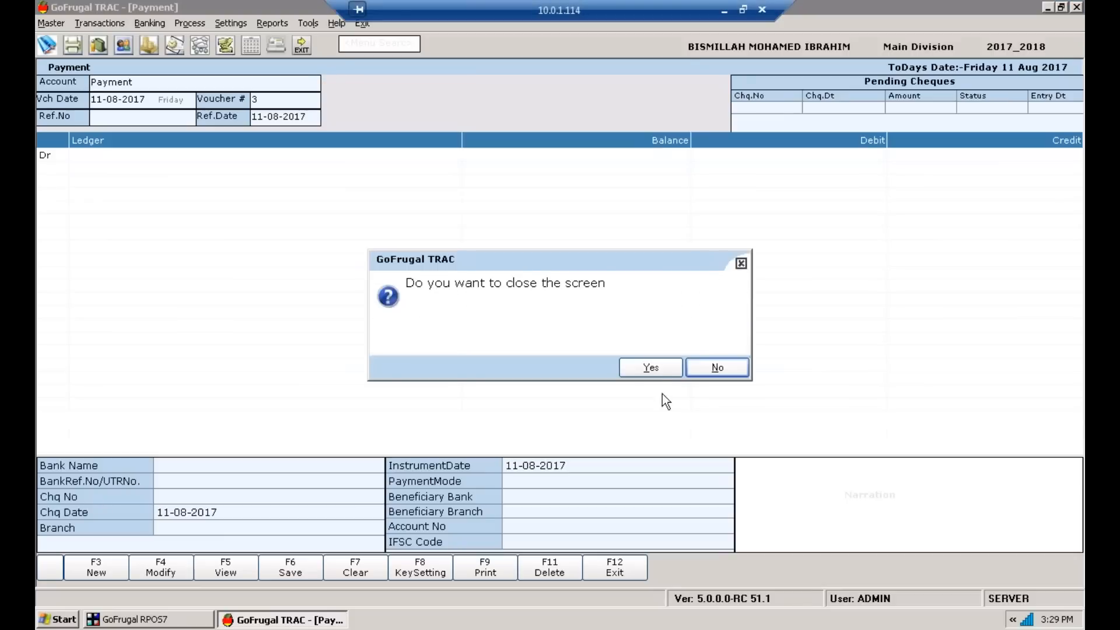
{"action": "left_click", "coordinate": [666, 369]}
Step: View the Stationary Expense record in the Ledger Master, check which group it belongs to, and close the record
{"action": "left_click", "coordinate": [51, 23]}
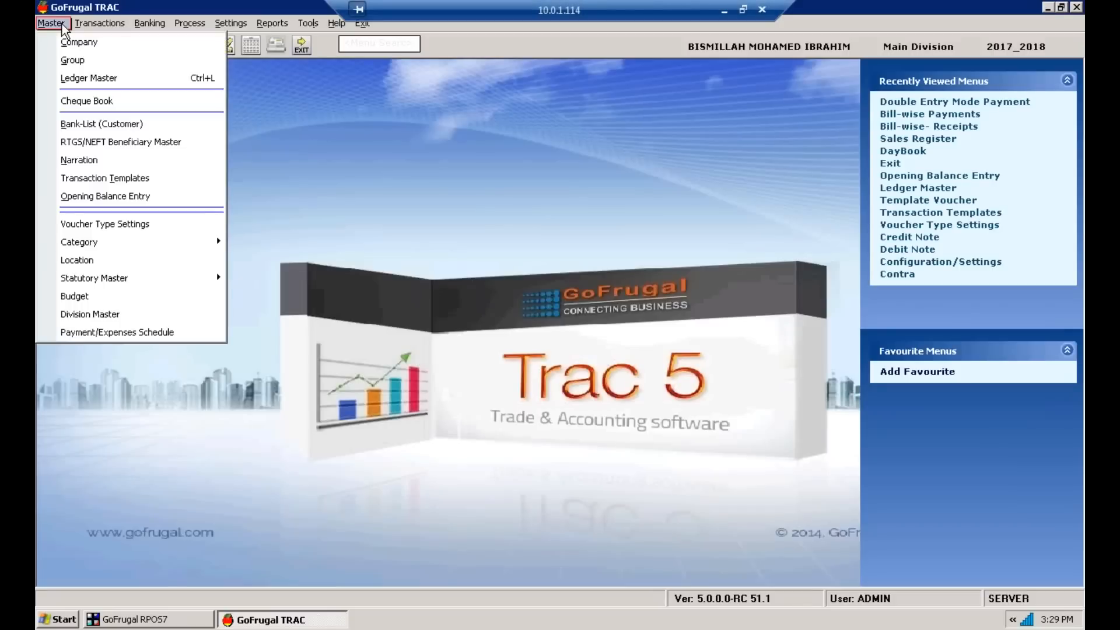
{"action": "left_click", "coordinate": [91, 78]}
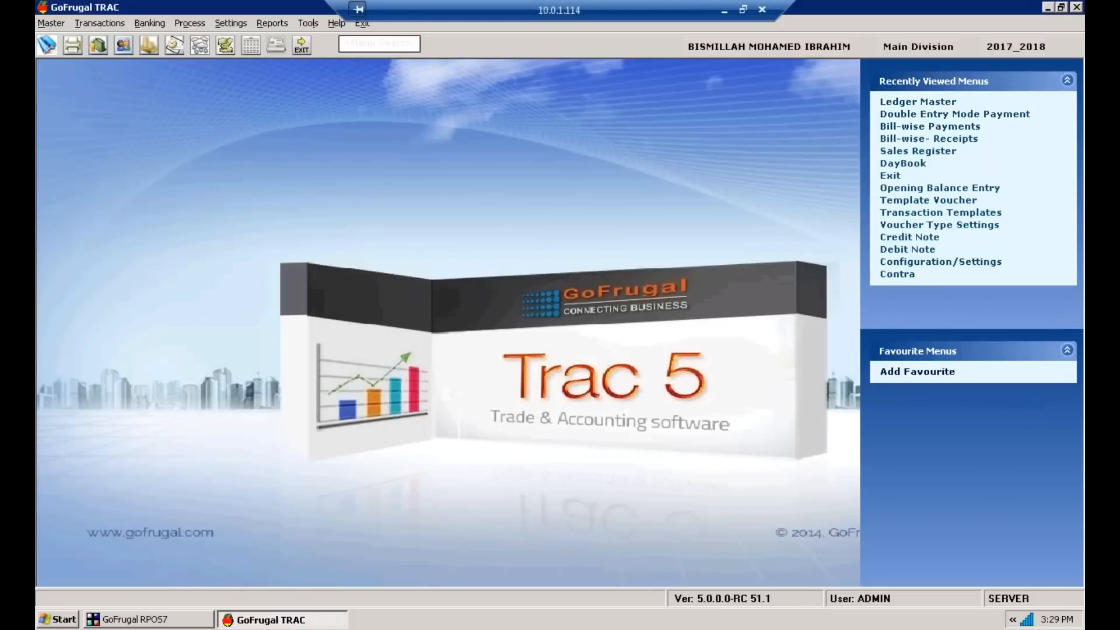
{"action": "key", "text": "F5"}
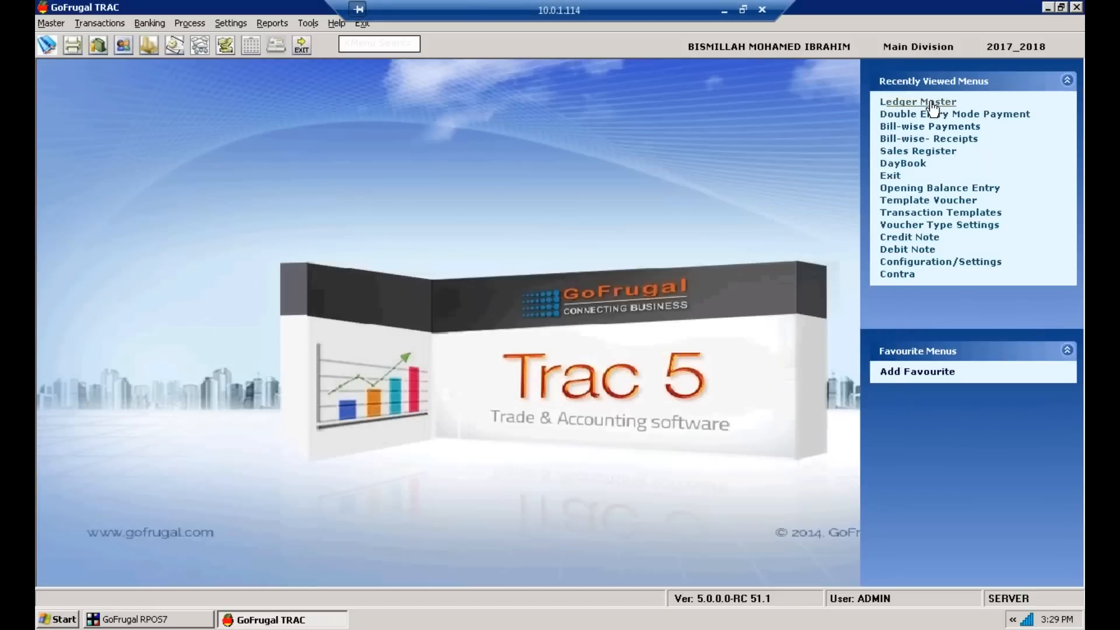
{"action": "left_click", "coordinate": [929, 103]}
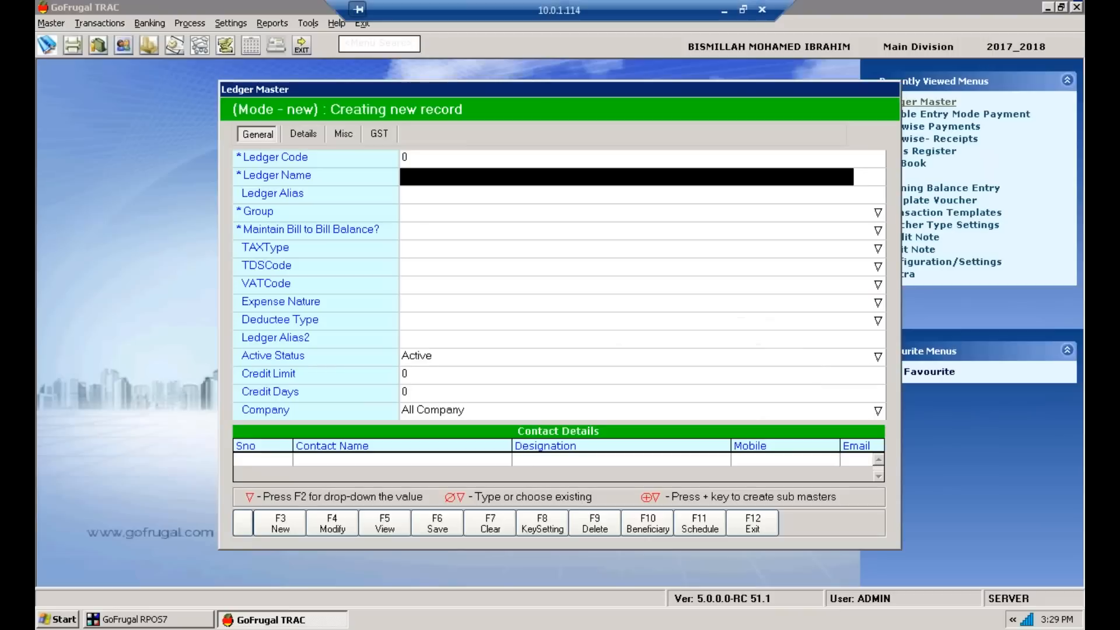
{"action": "left_click", "coordinate": [398, 521]}
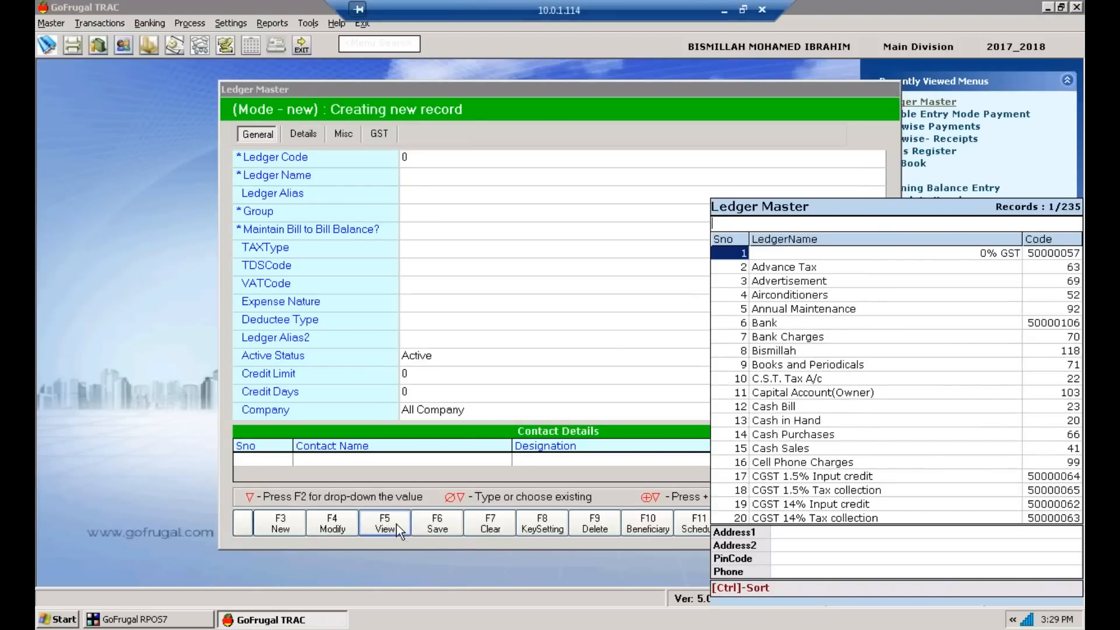
{"action": "type", "text": "stat"}
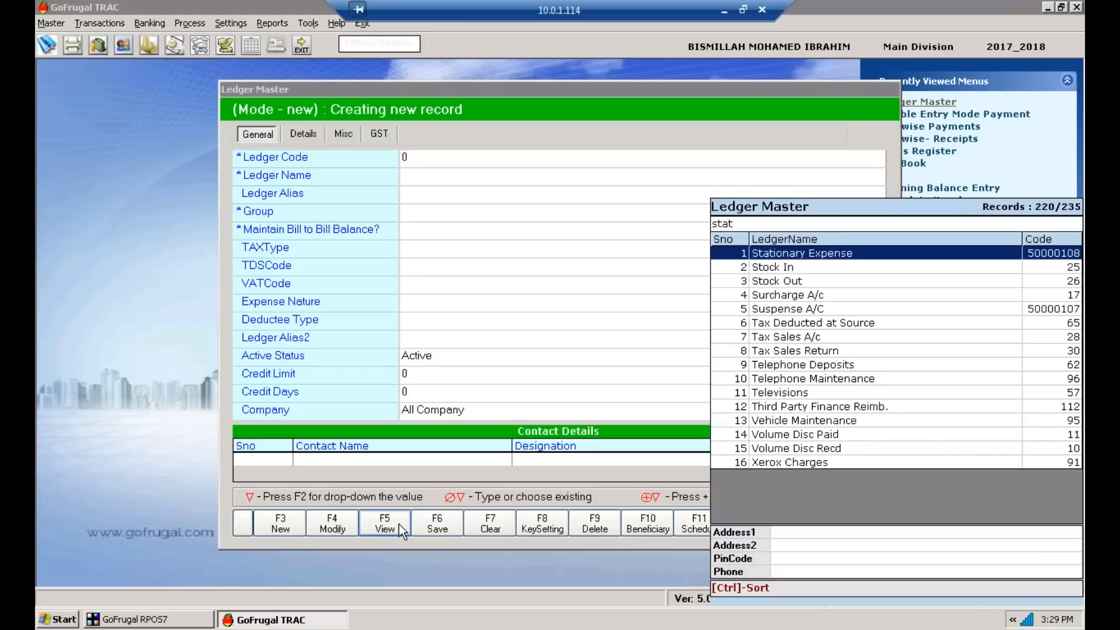
{"action": "key", "text": "Return"}
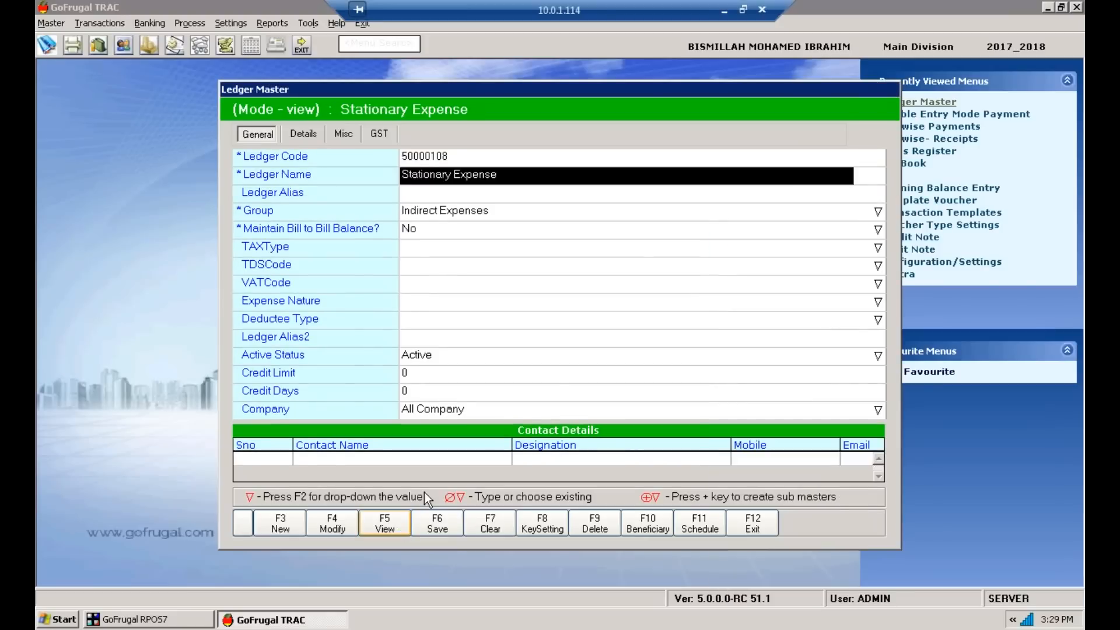
{"action": "left_click", "coordinate": [519, 215]}
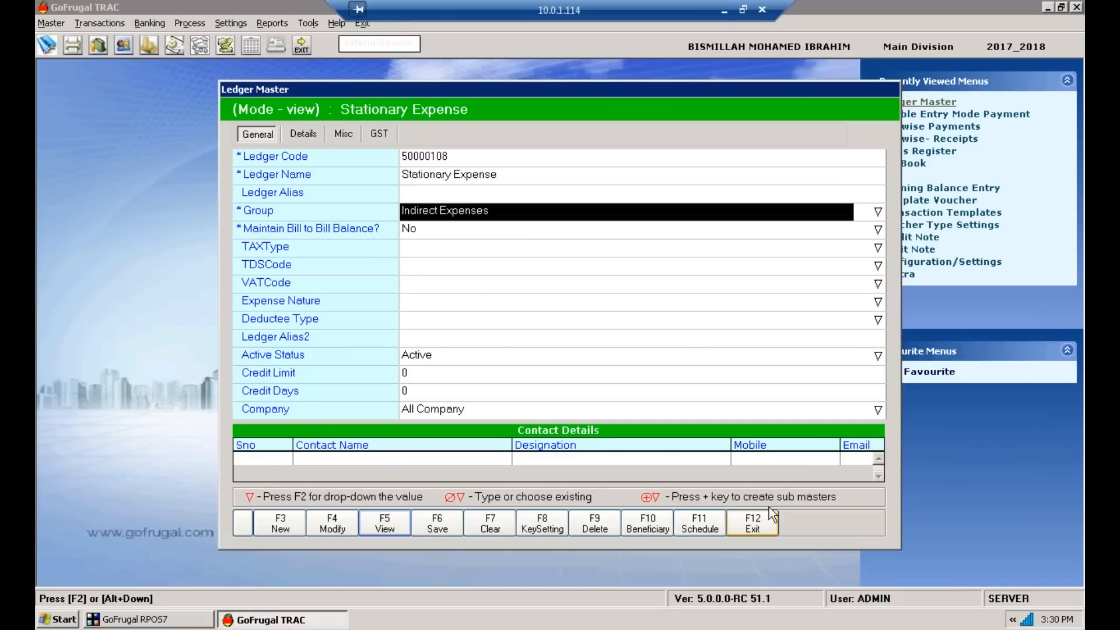
{"action": "left_click", "coordinate": [758, 522]}
Step: Start a double entry mode payment voucher and debit the Stationary Expense ledger with 500
{"action": "left_click", "coordinate": [100, 23]}
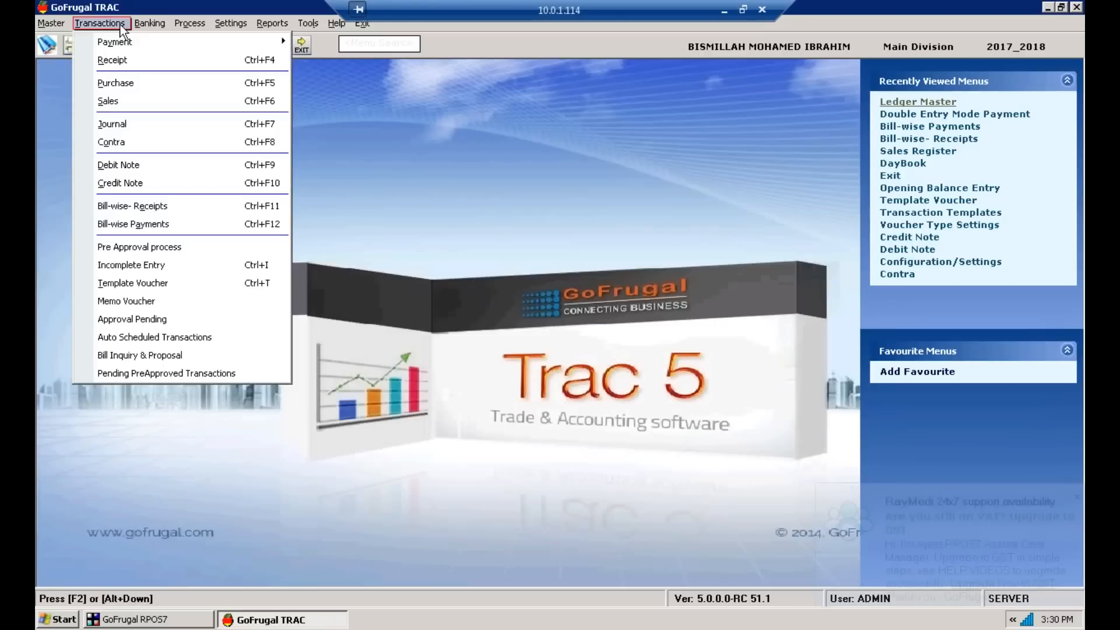
{"action": "mouse_move", "coordinate": [130, 43]}
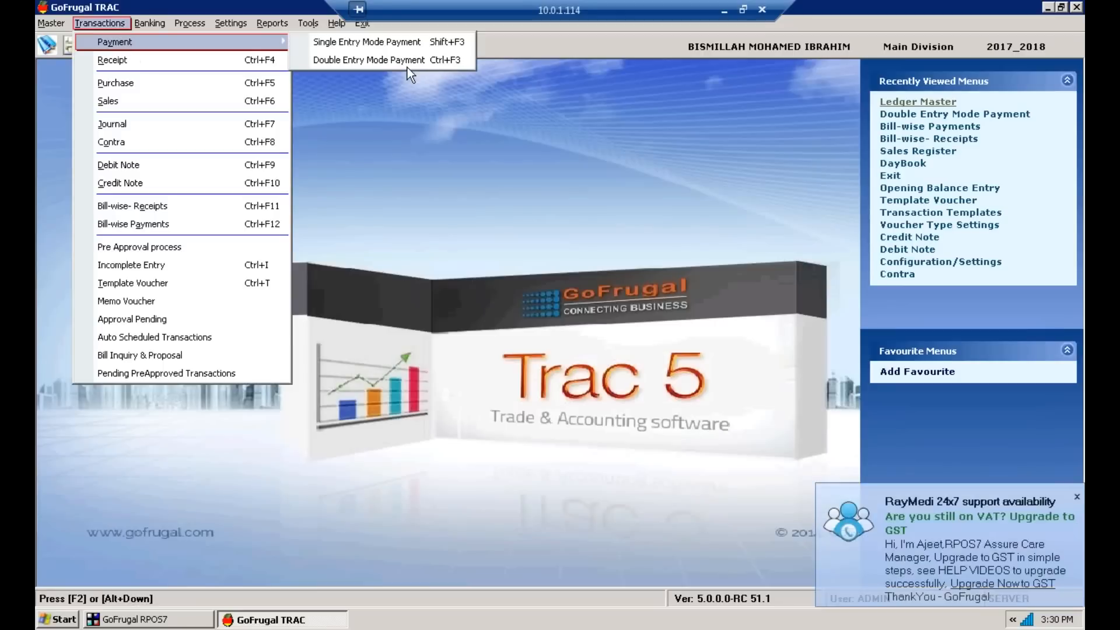
{"action": "left_click", "coordinate": [409, 66]}
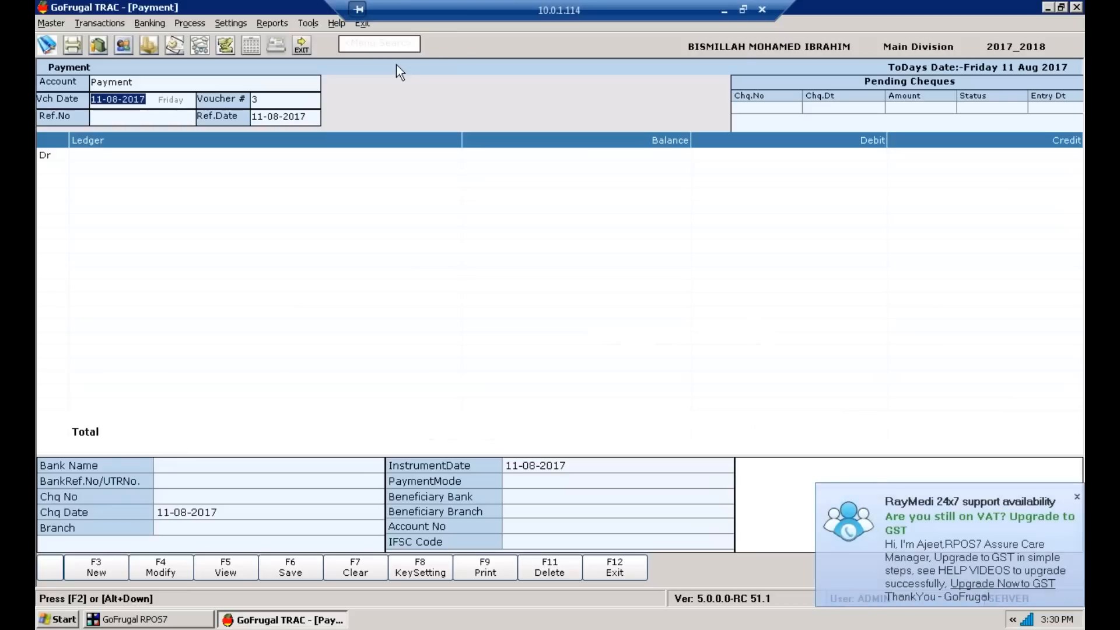
{"action": "key", "text": "F2"}
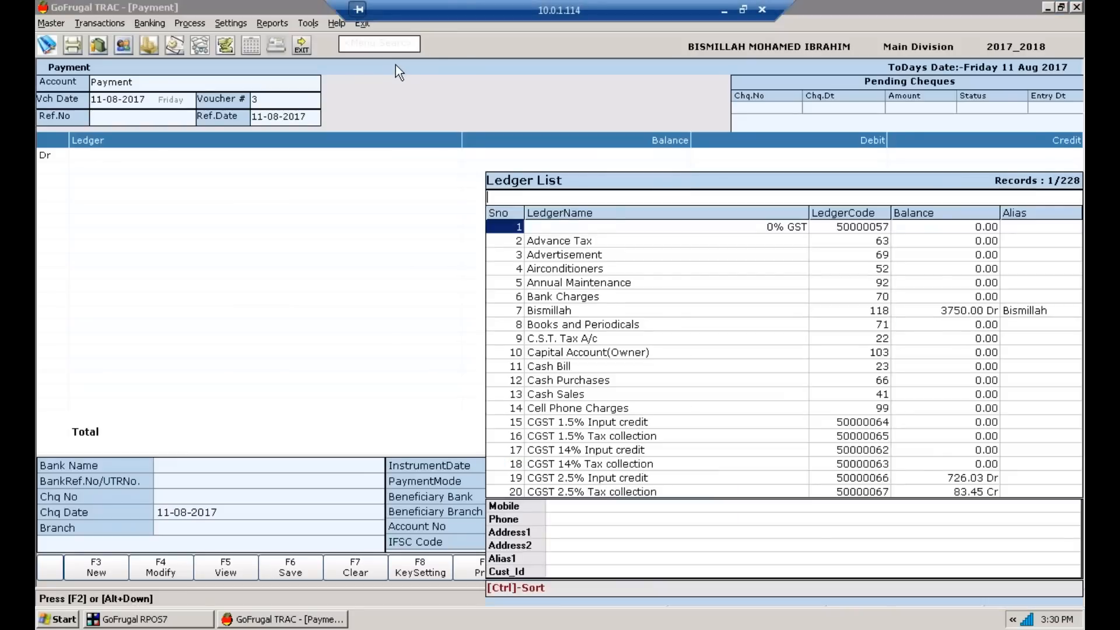
{"action": "type", "text": "stat"}
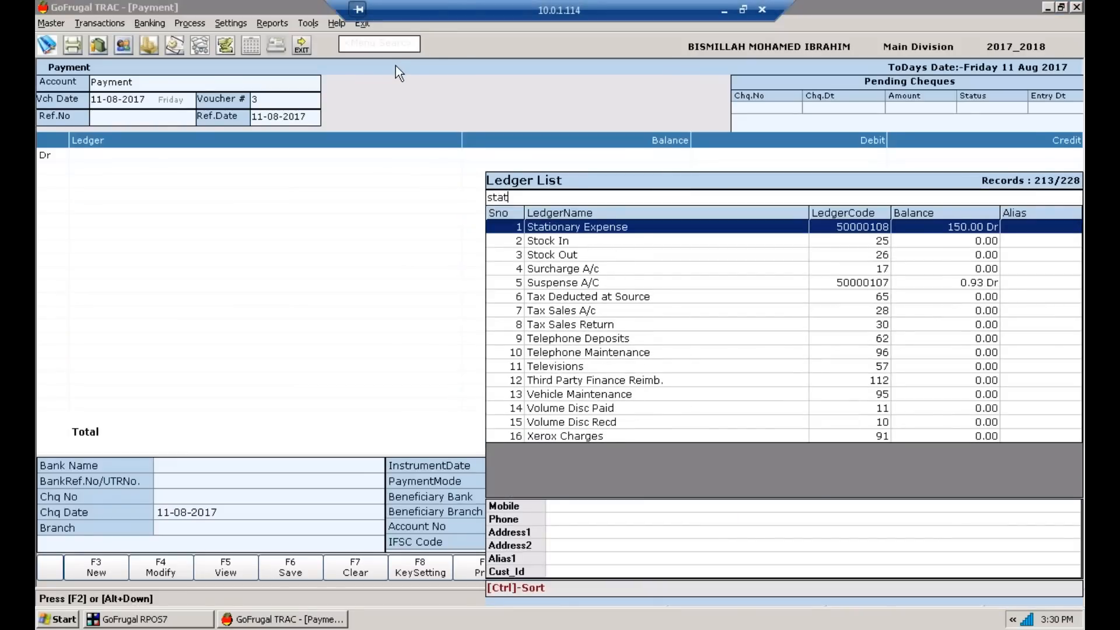
{"action": "key", "text": "Return"}
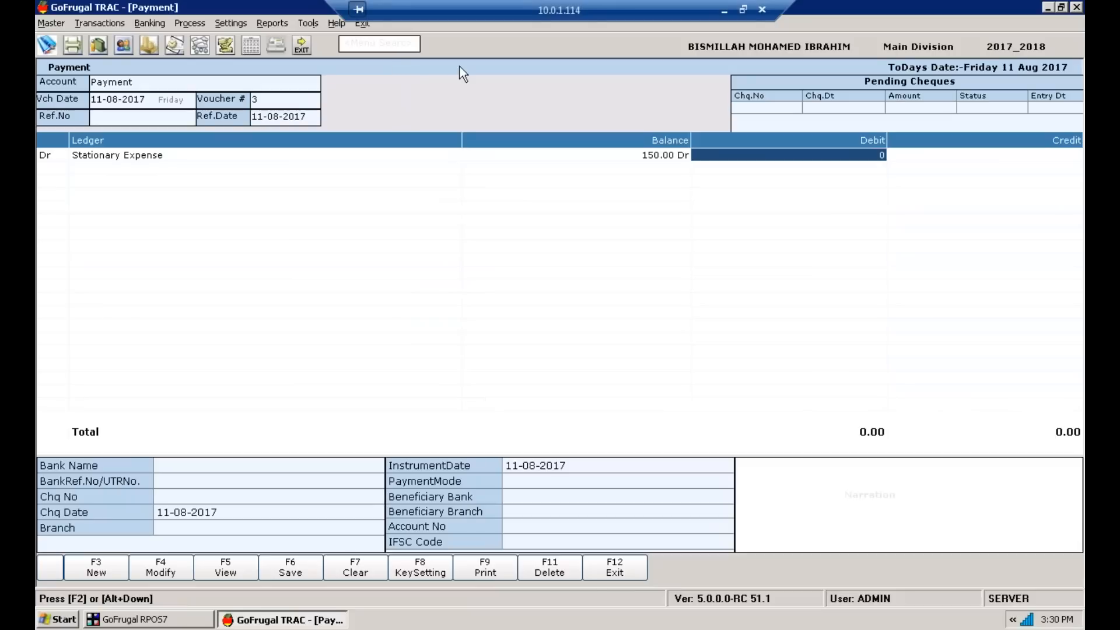
{"action": "type", "text": "5"}
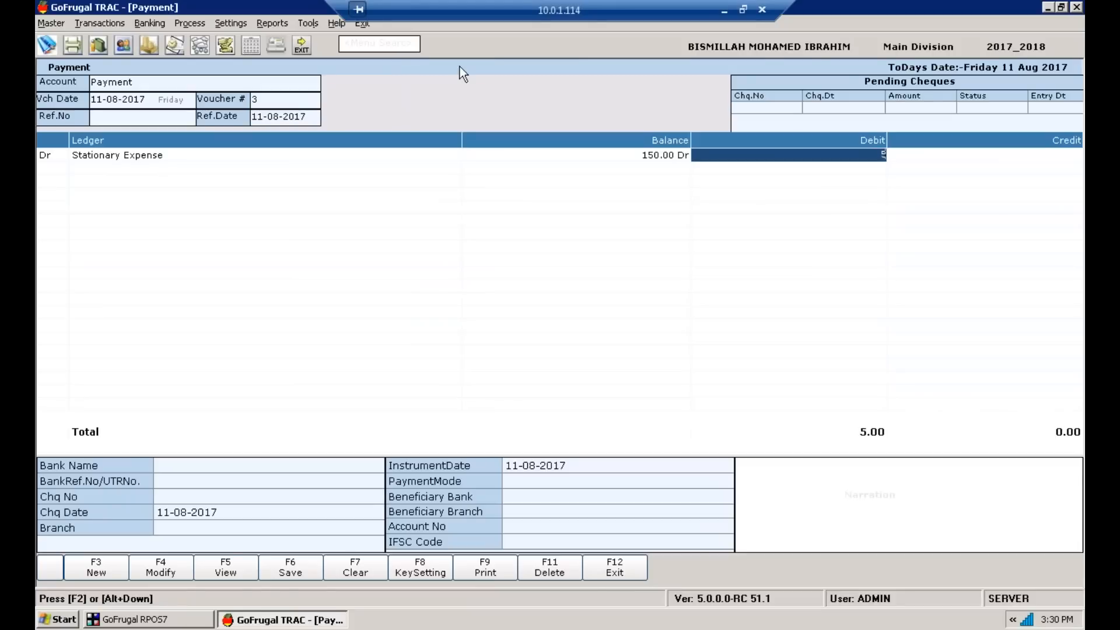
{"action": "type", "text": "00"}
{"action": "key", "text": "Return"}
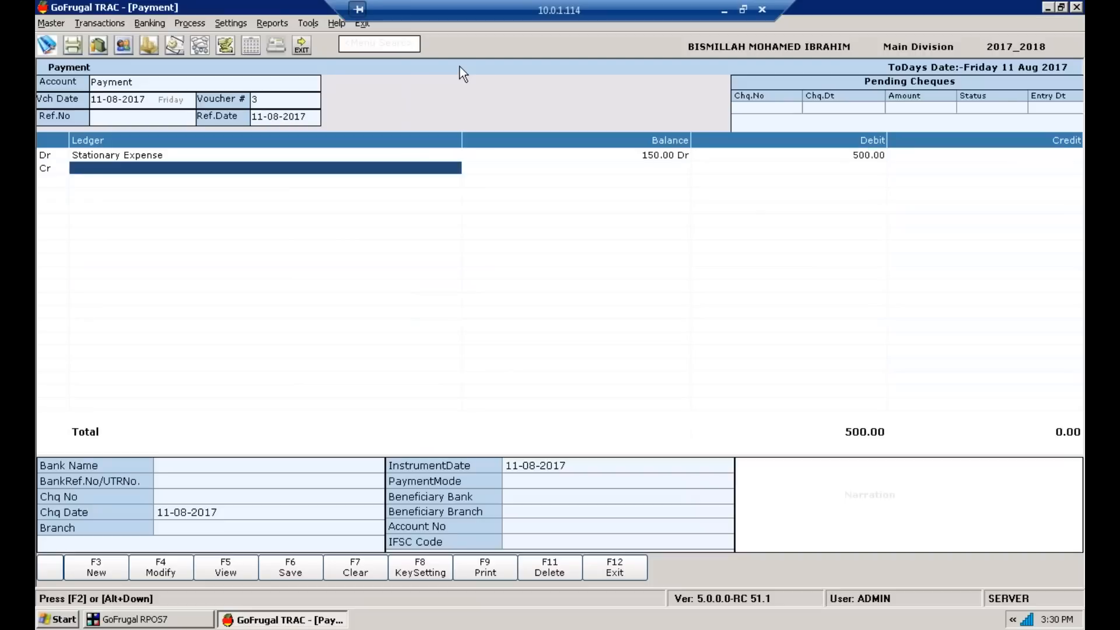
Step: Credit the Cash in Hand ledger with the balancing amount, save the payment voucher, and close the payment screen
{"action": "type", "text": "cash"}
{"action": "key", "text": "Return"}
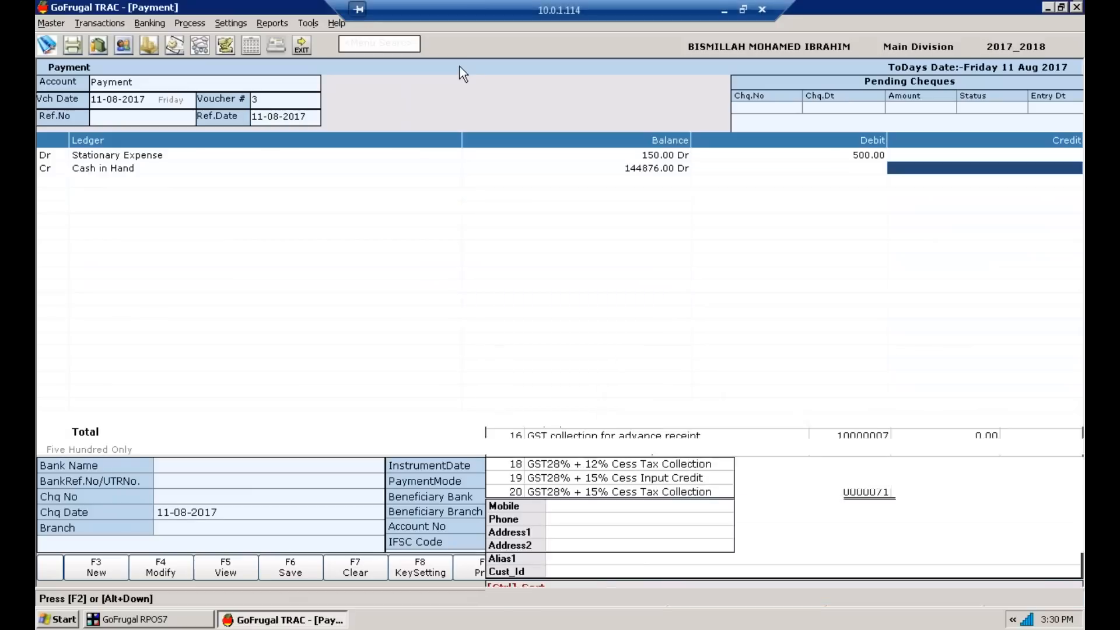
{"action": "key", "text": "Return"}
{"action": "key", "text": "F6"}
{"action": "key", "text": "Return"}
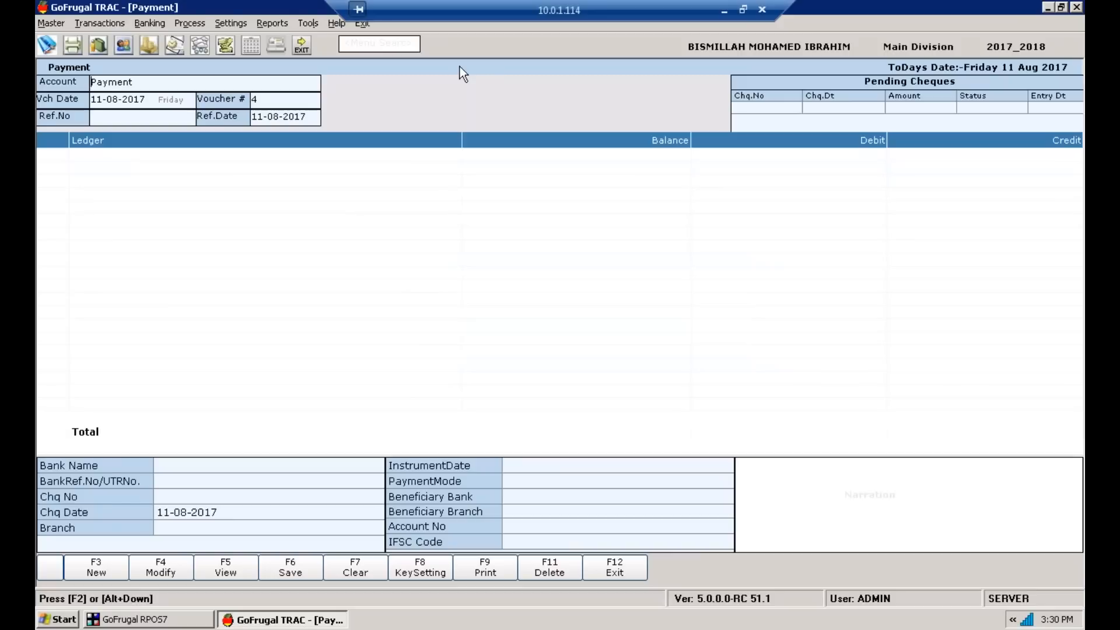
{"action": "key", "text": "Escape"}
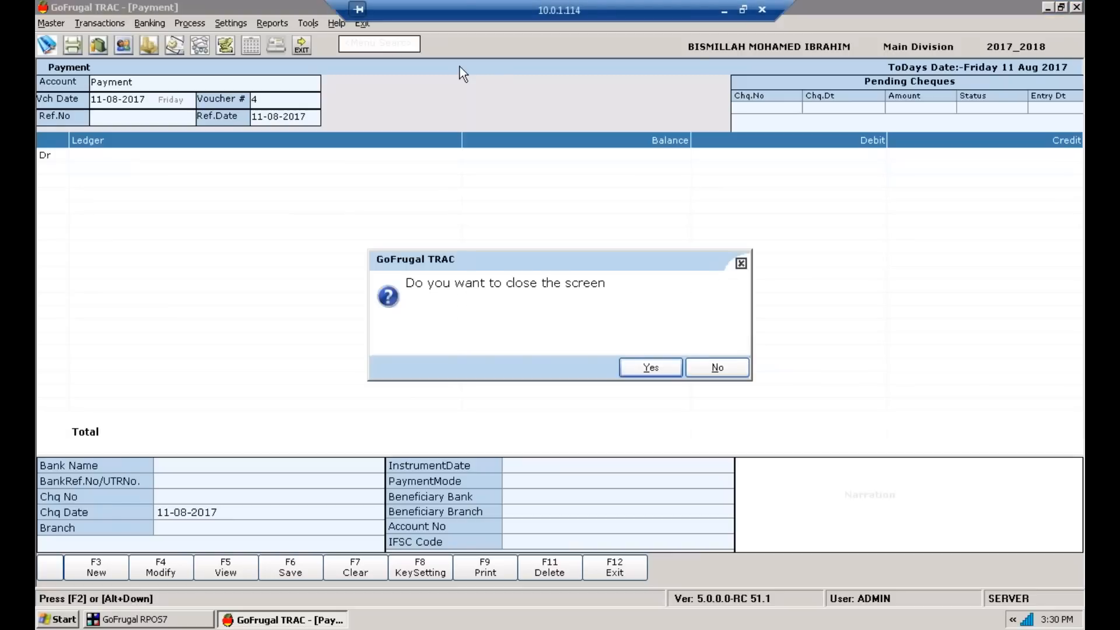
{"action": "key", "text": "Return"}
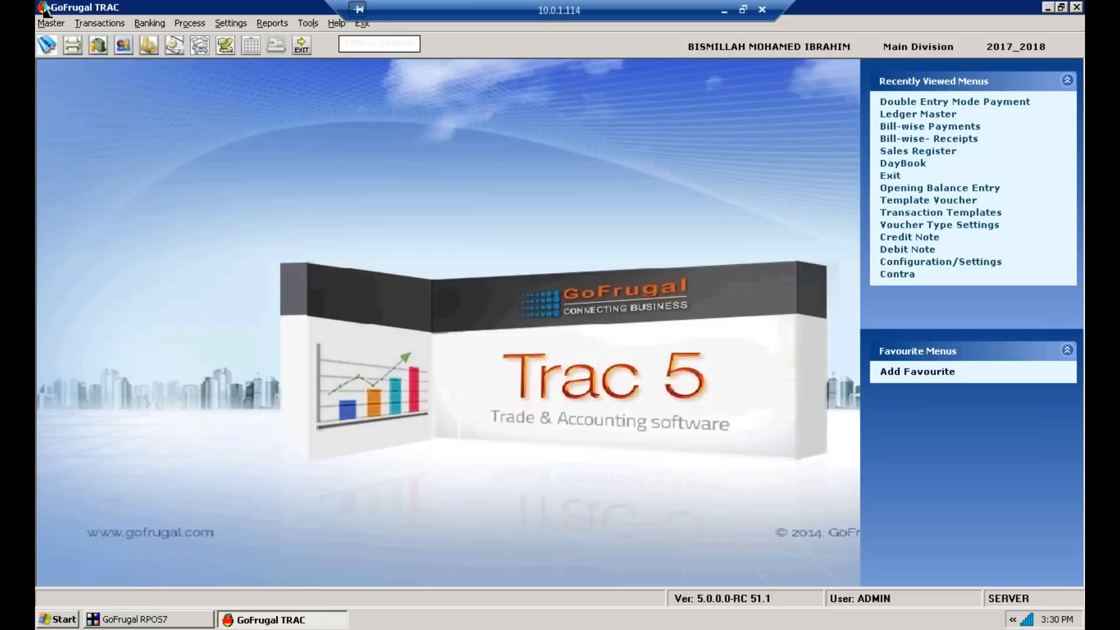
Step: Start a new receipt voucher and select Bank as the receiving account
{"action": "left_click", "coordinate": [103, 24]}
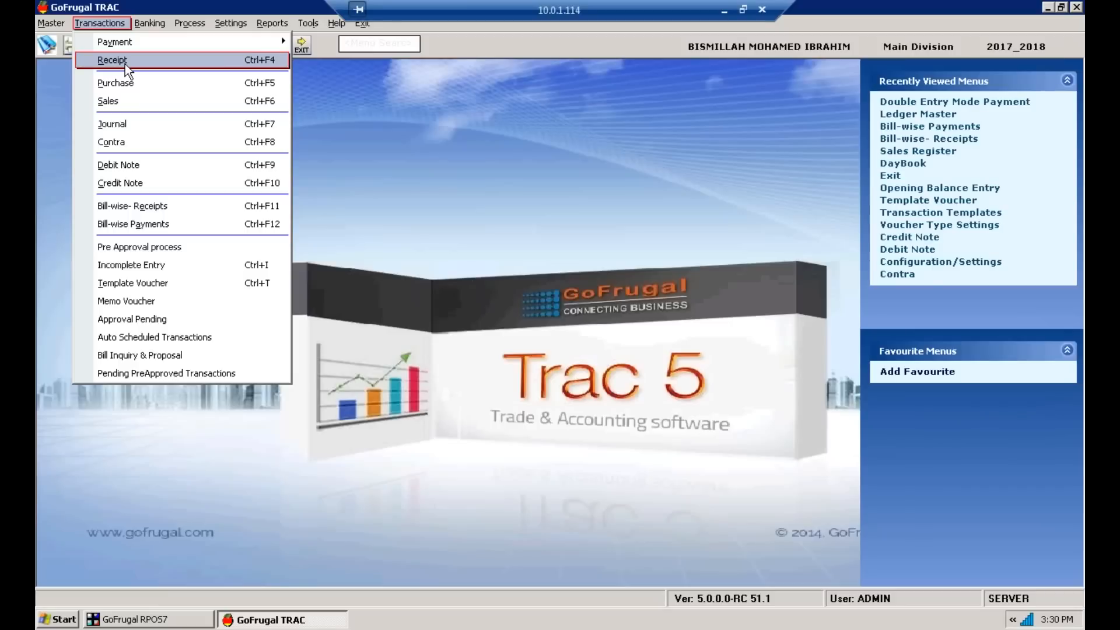
{"action": "left_click", "coordinate": [89, 57]}
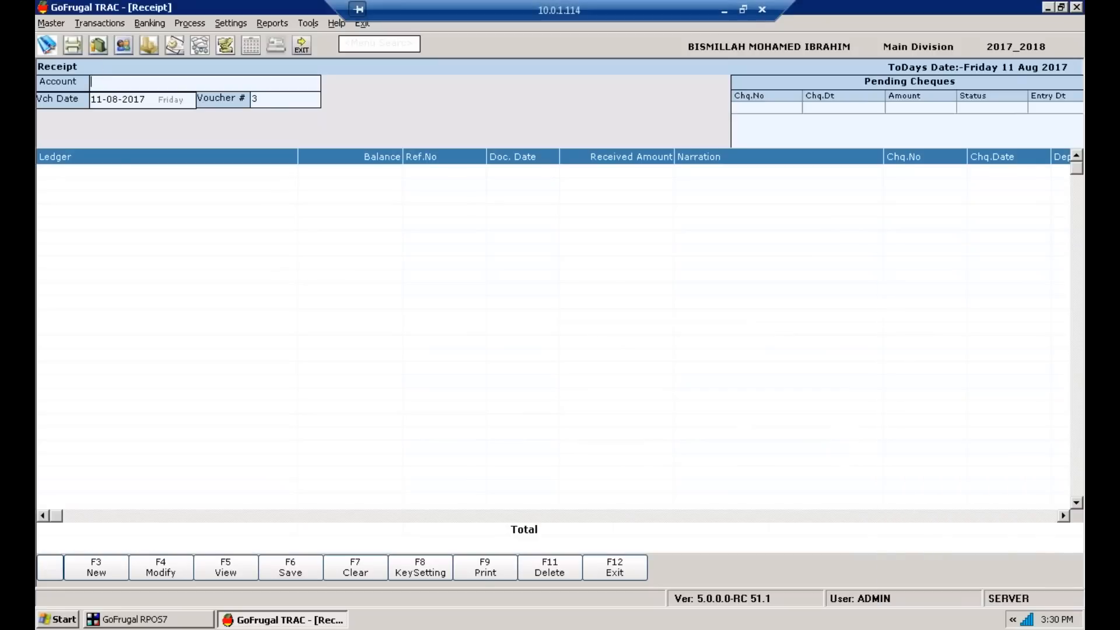
{"action": "key", "text": "Return"}
{"action": "key", "text": "Down"}
{"action": "key", "text": "Down"}
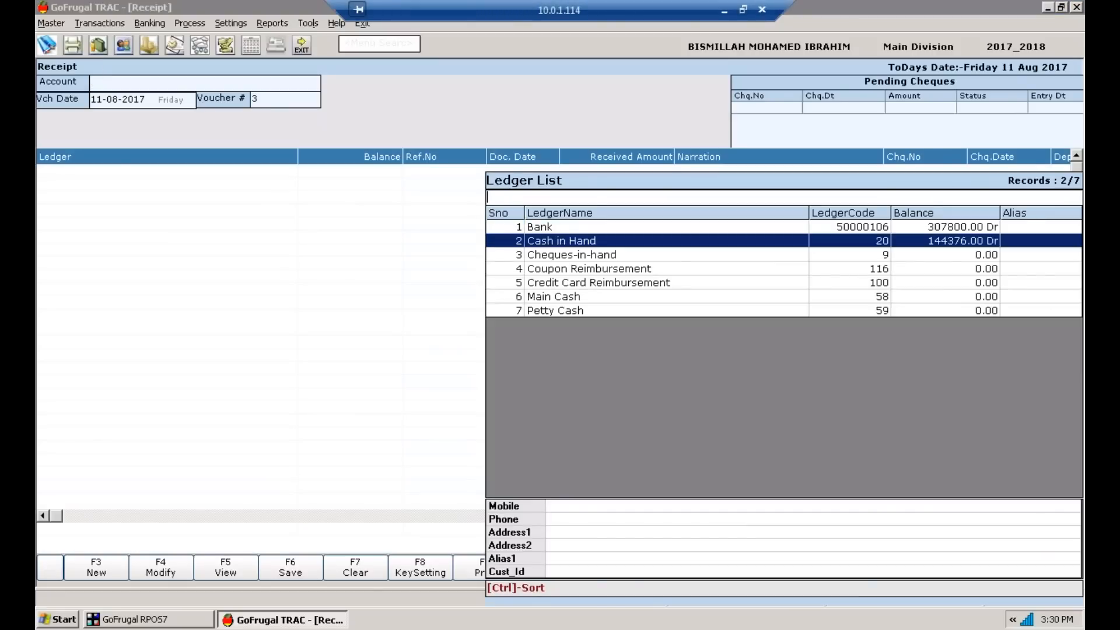
{"action": "key", "text": "Up"}
{"action": "key", "text": "Up"}
{"action": "key", "text": "Return"}
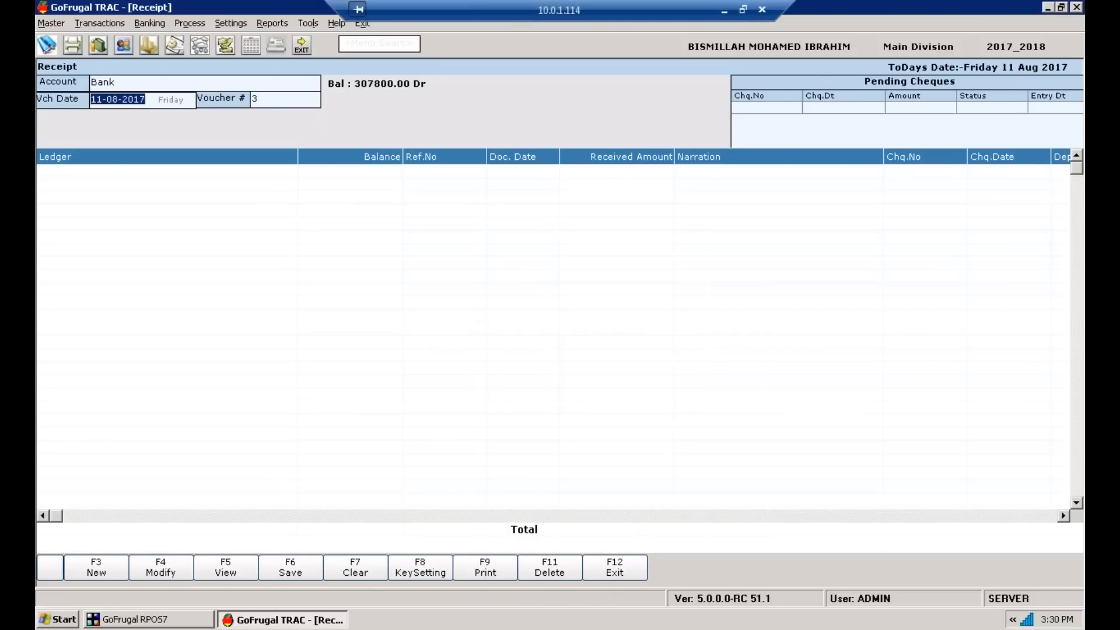
Step: Add the Rent Received ledger to the receipt with NEFT as payment type and 4500 as the received amount
{"action": "key", "text": "Return"}
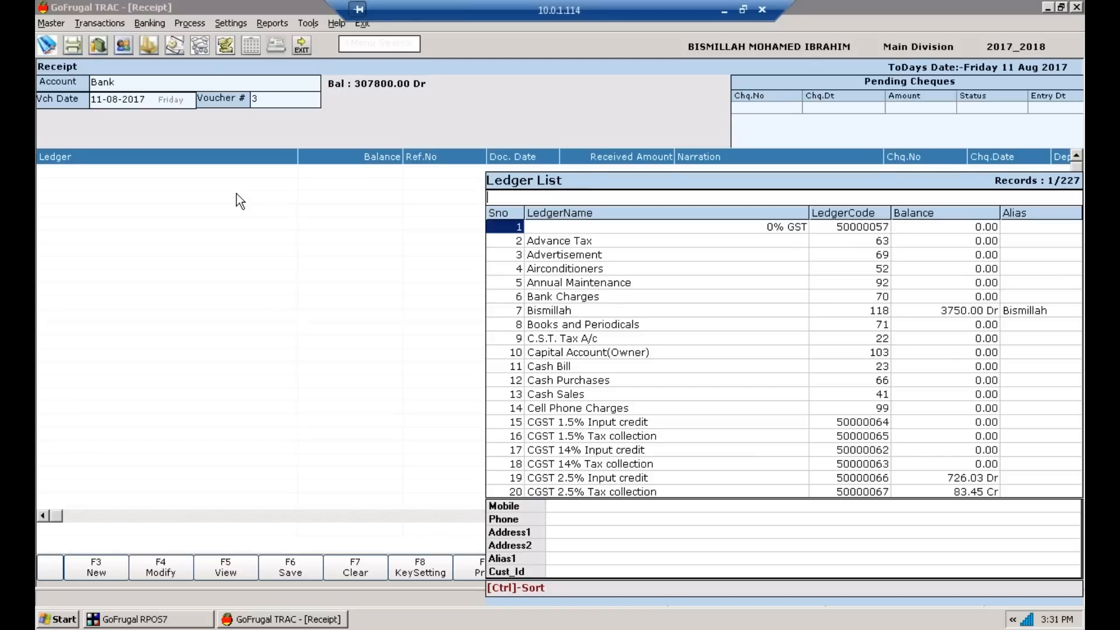
{"action": "type", "text": "rent re"}
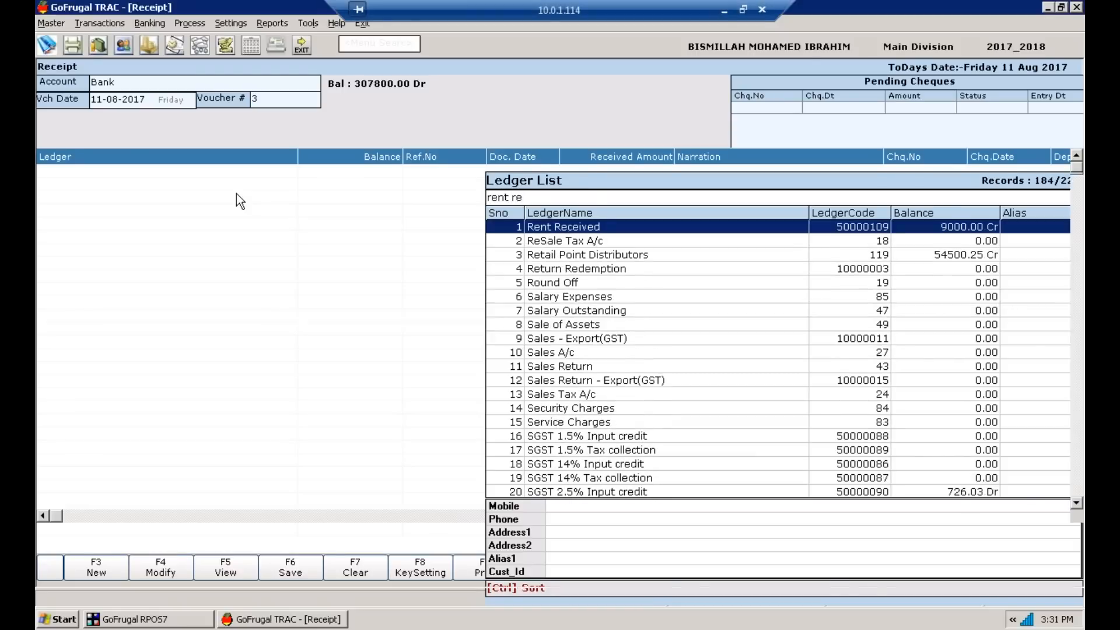
{"action": "key", "text": "Return"}
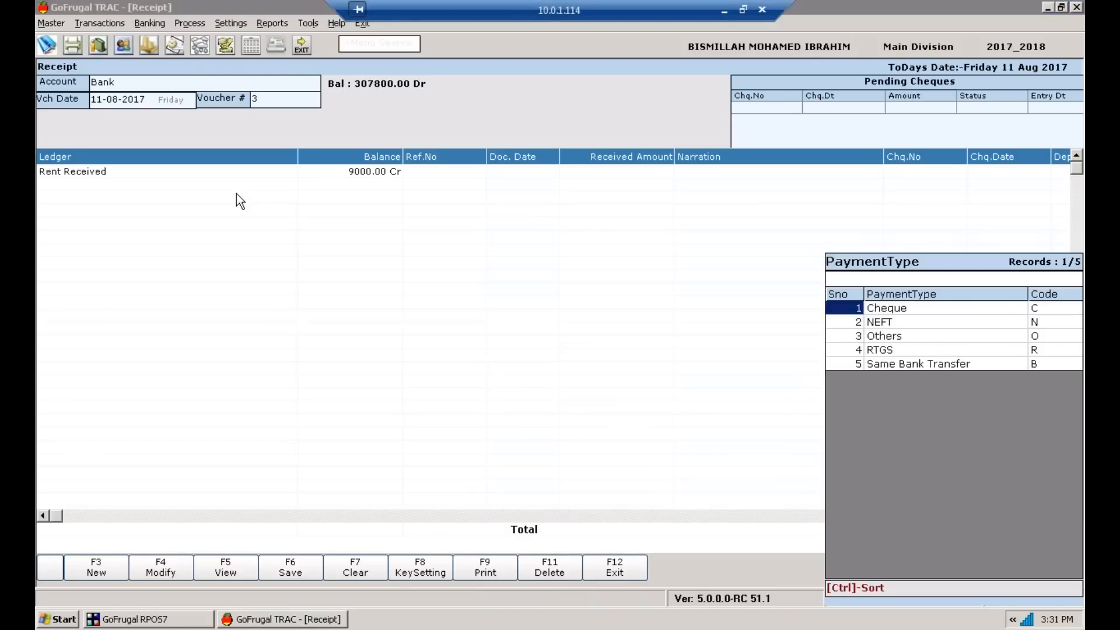
{"action": "key", "text": "Down"}
{"action": "key", "text": "Return"}
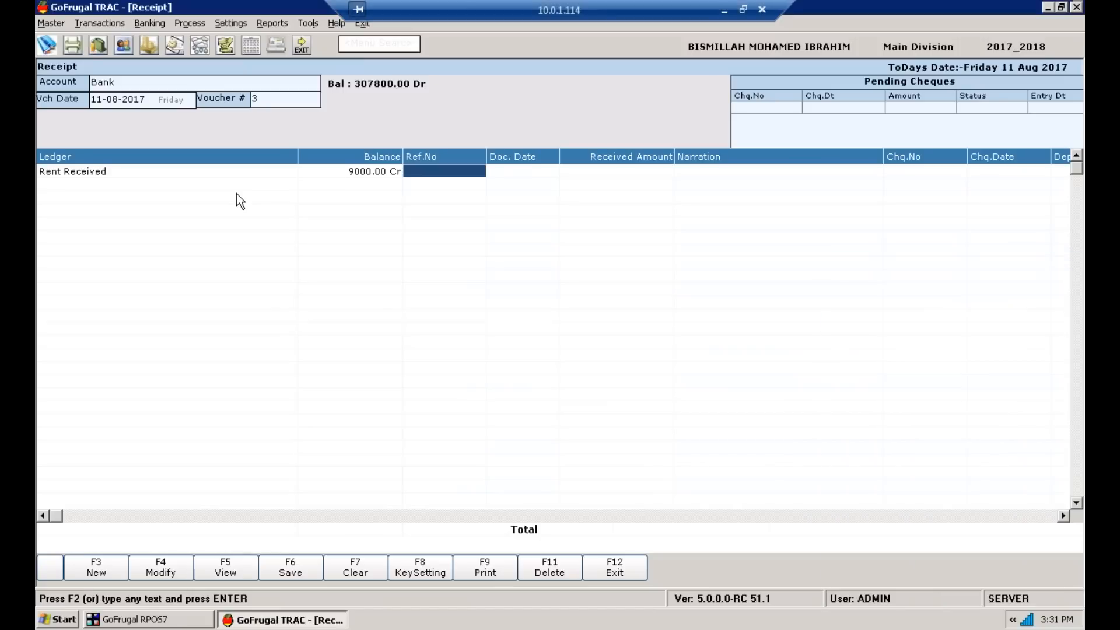
{"action": "key", "text": "Return"}
{"action": "key", "text": "Return"}
{"action": "type", "text": "4"}
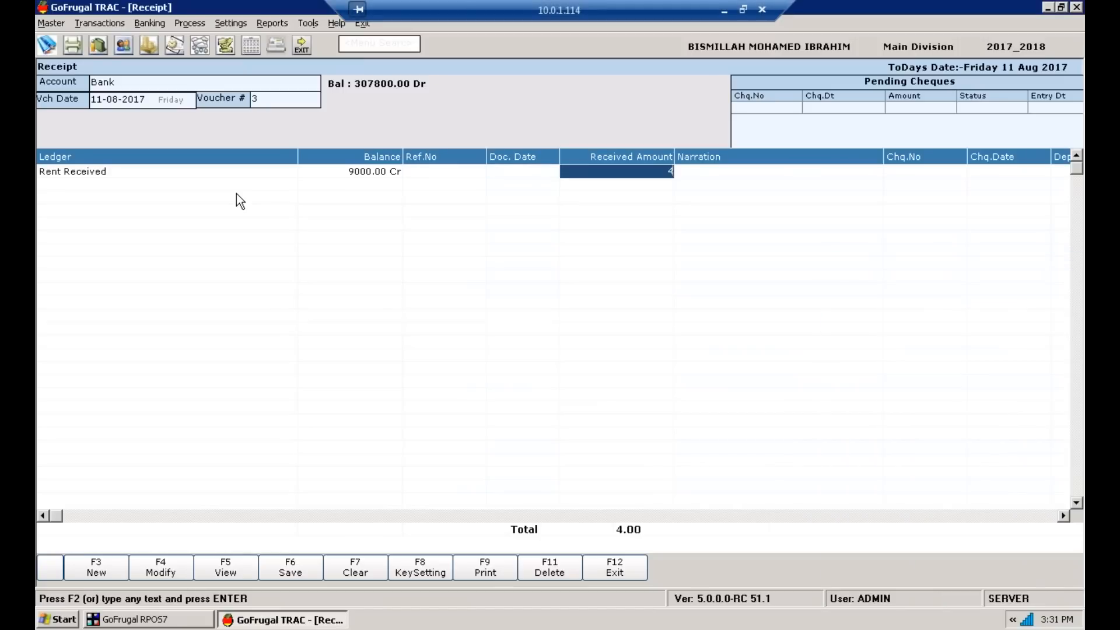
{"action": "type", "text": "5"}
{"action": "type", "text": "00"}
{"action": "key", "text": "Return"}
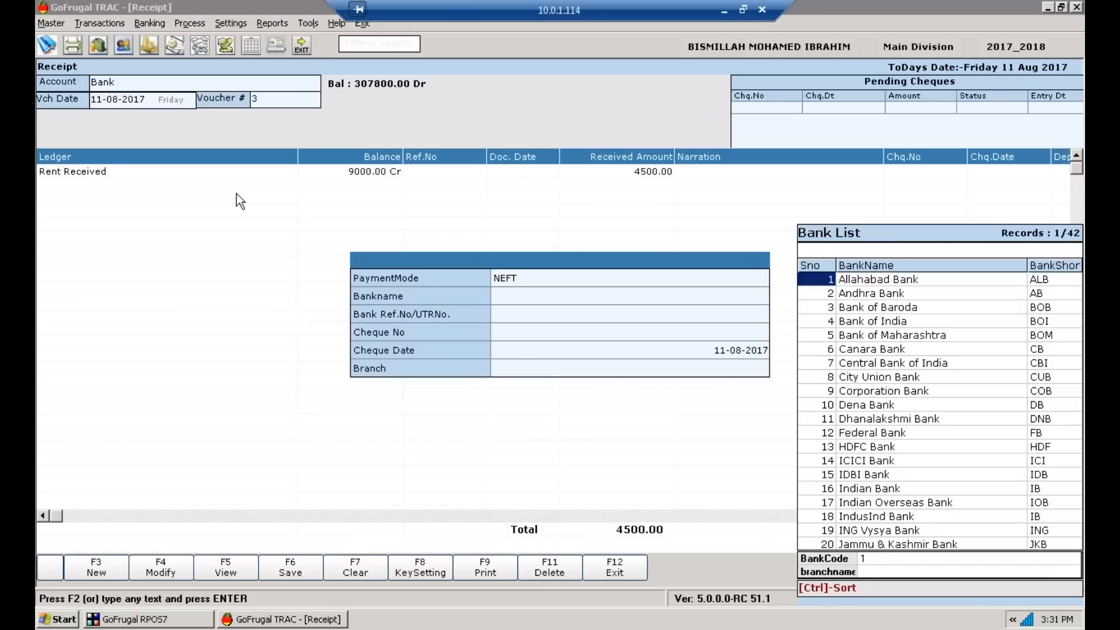
Step: Complete the NEFT details with Allahabad Bank and a UTR number, leaving the cheque number, branch and narration blank
{"action": "key", "text": "Return"}
{"action": "key", "text": "Return"}
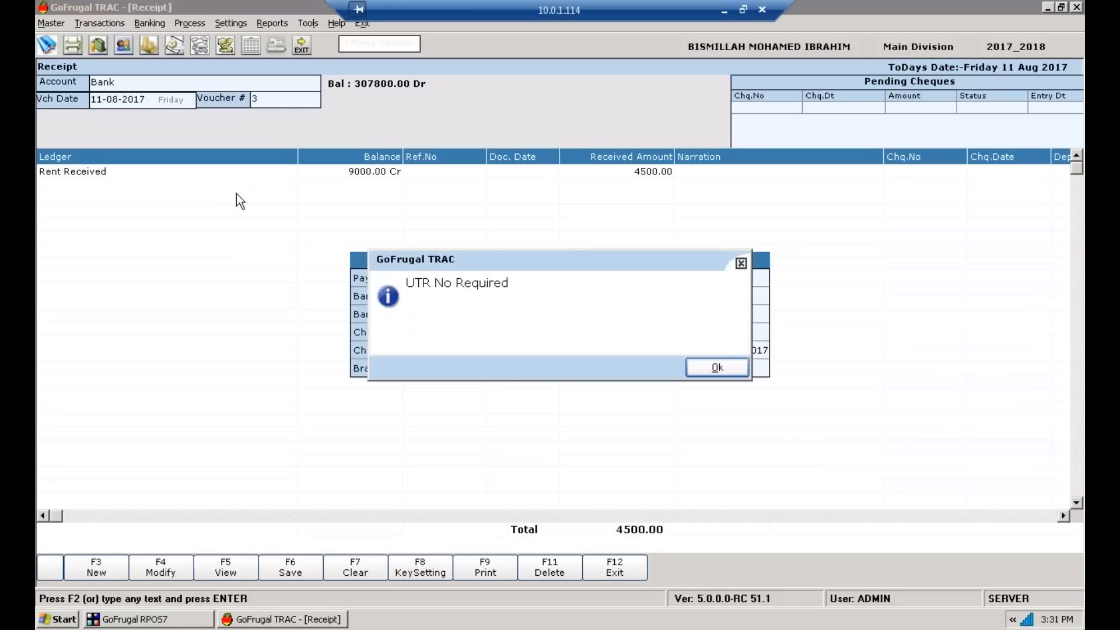
{"action": "key", "text": "Return"}
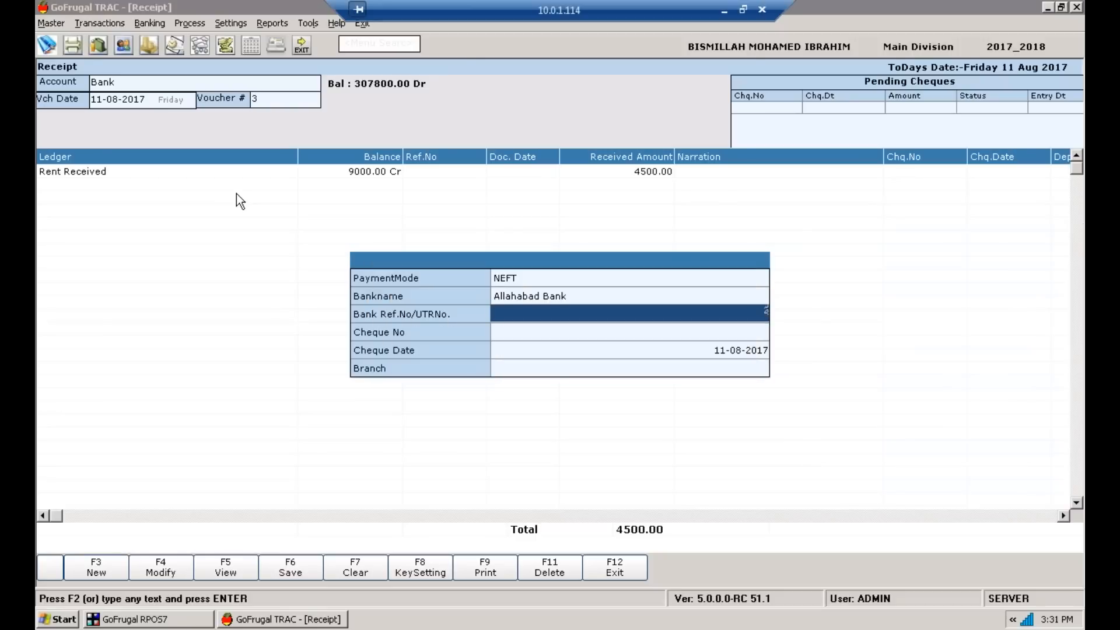
{"action": "key", "text": "Return"}
{"action": "key", "text": "Return"}
{"action": "key", "text": "Return"}
{"action": "key", "text": "Return"}
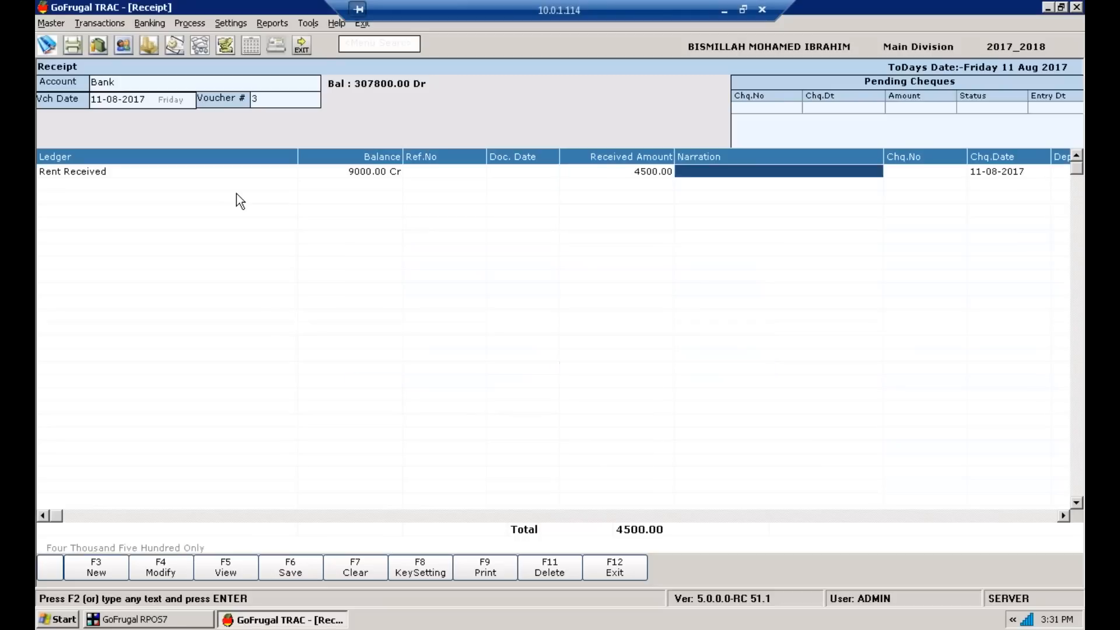
{"action": "key", "text": "Return"}
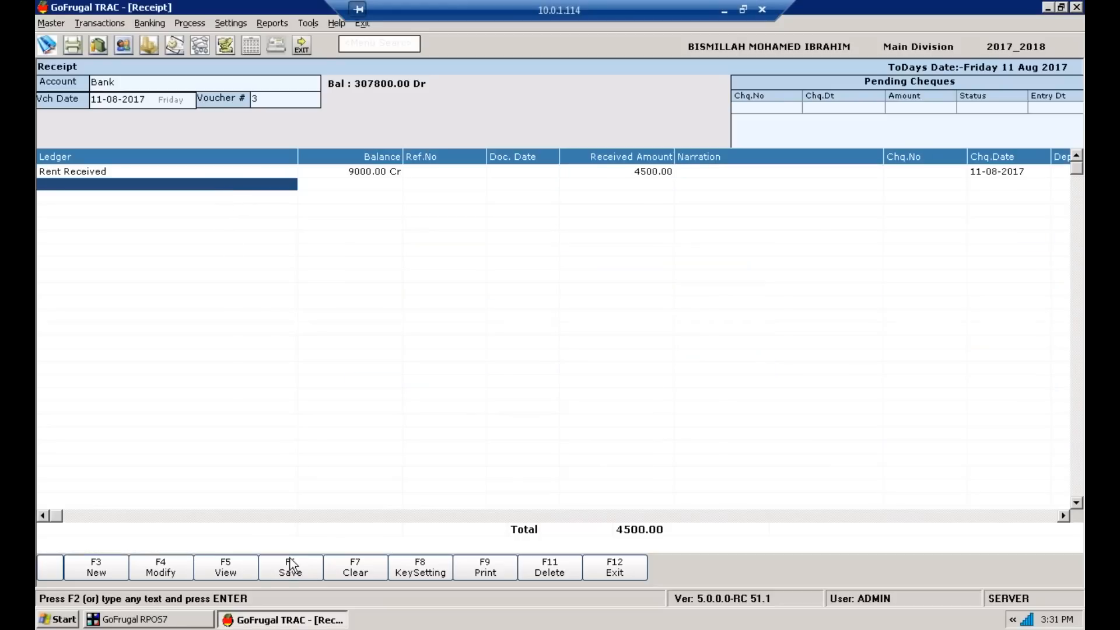
Step: Save the rent receipt voucher without printing it and close the receipt screen
{"action": "left_click", "coordinate": [304, 574]}
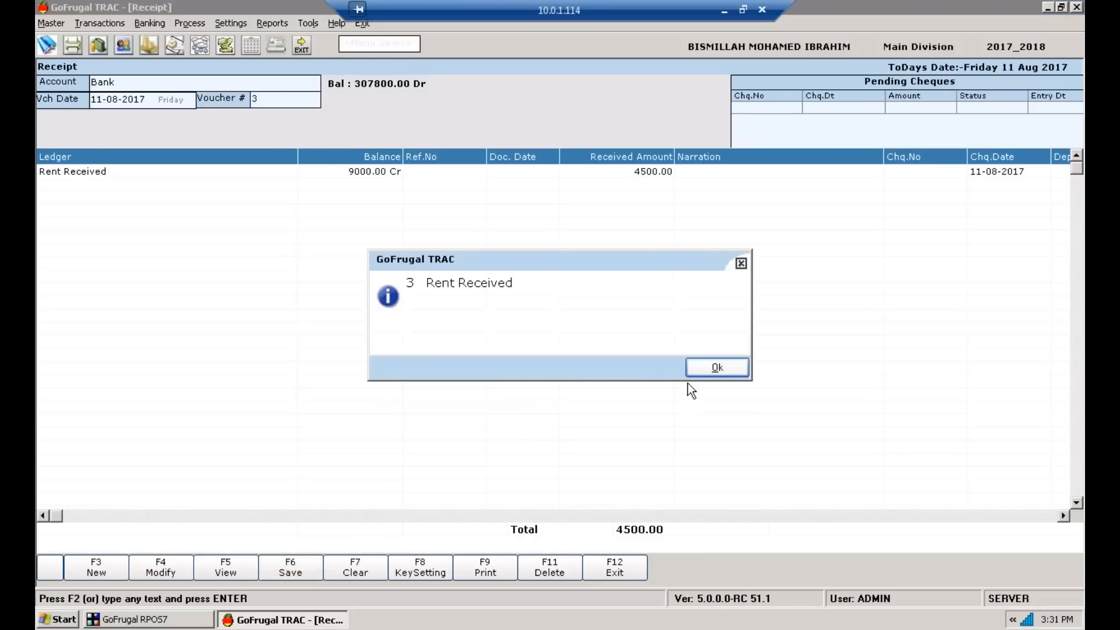
{"action": "left_click", "coordinate": [717, 367]}
{"action": "left_click", "coordinate": [715, 371]}
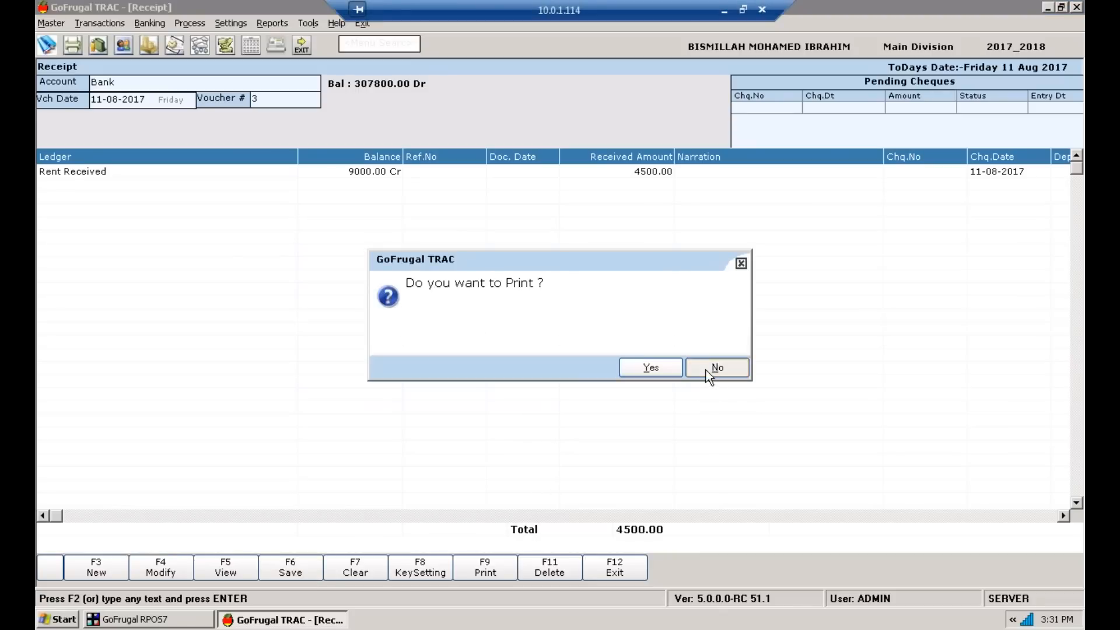
{"action": "key", "text": "Escape"}
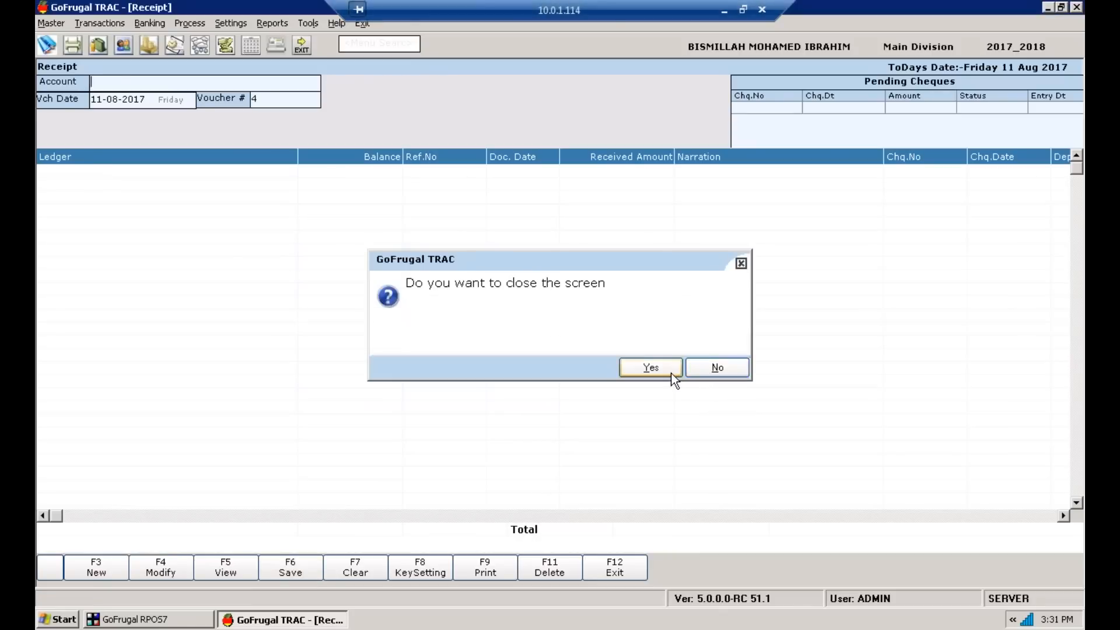
{"action": "left_click", "coordinate": [671, 373]}
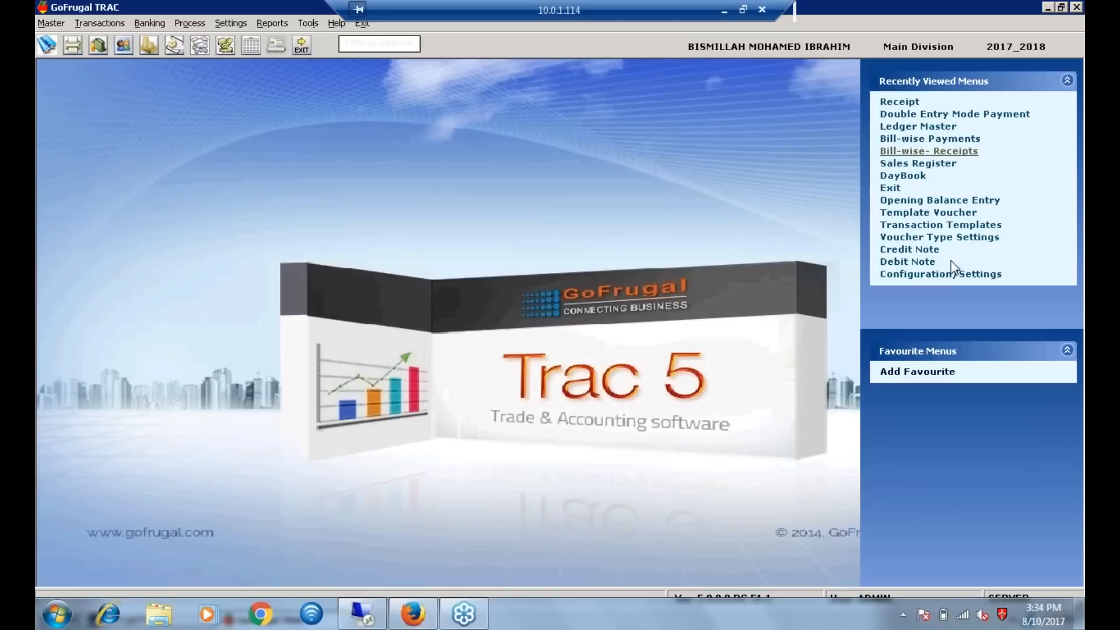
{"action": "left_click", "coordinate": [691, 258]}
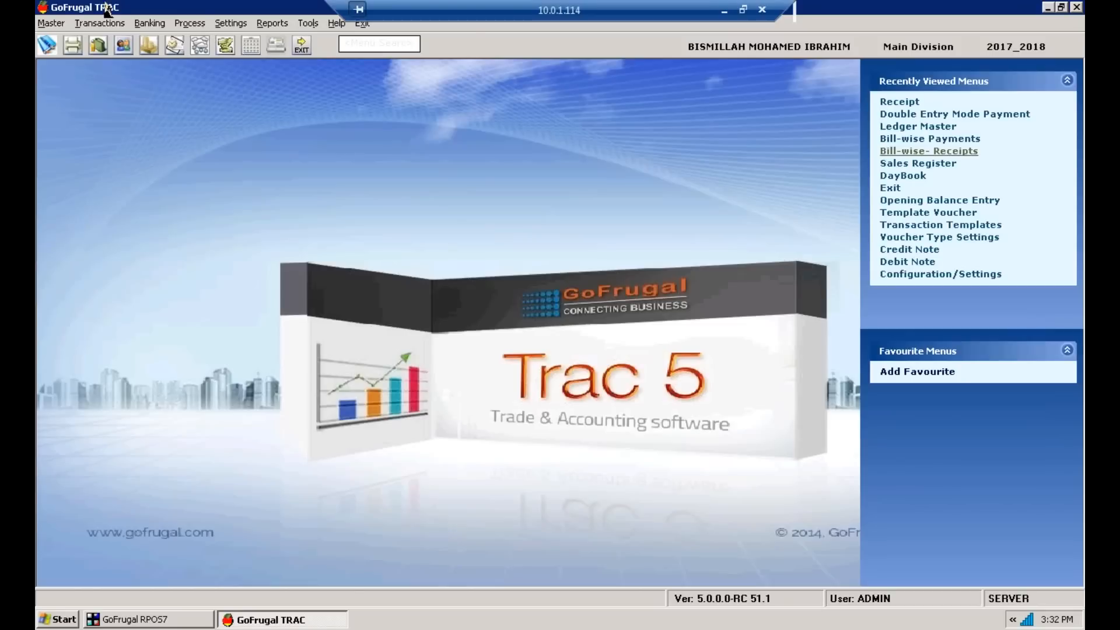
{"action": "left_click", "coordinate": [117, 23]}
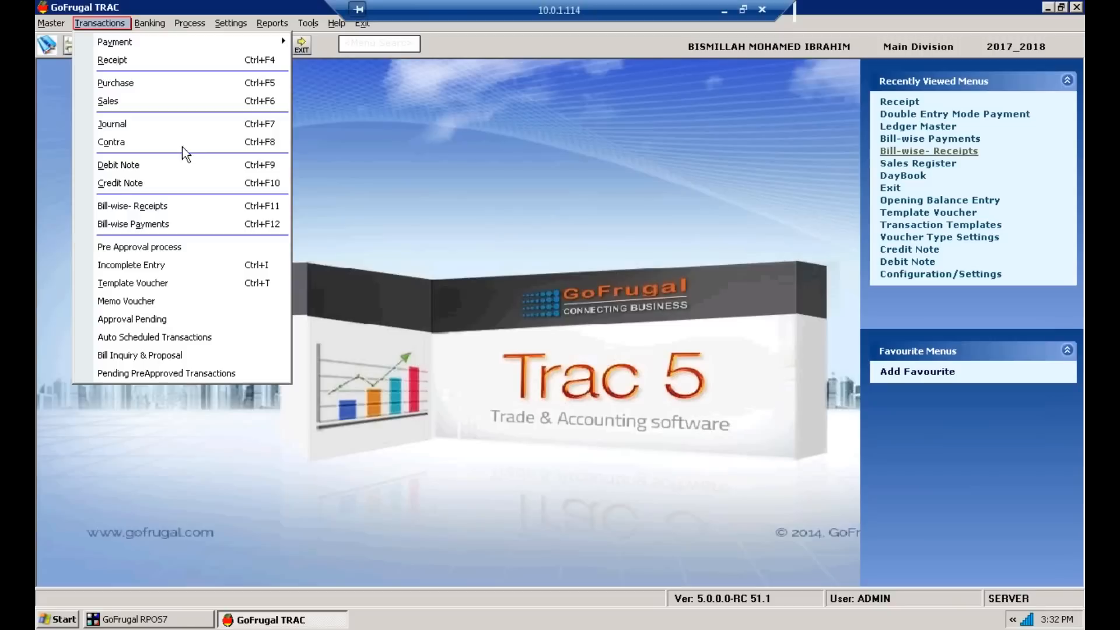
{"action": "left_click", "coordinate": [172, 122]}
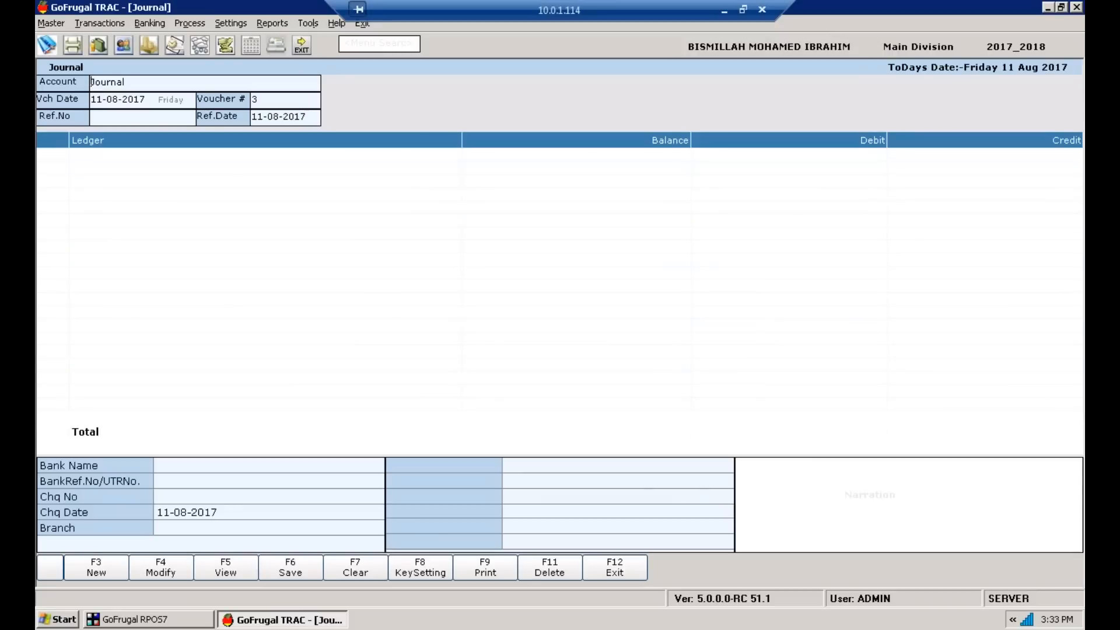
{"action": "key", "text": "Return"}
{"action": "key", "text": "Return"}
{"action": "key", "text": "Return"}
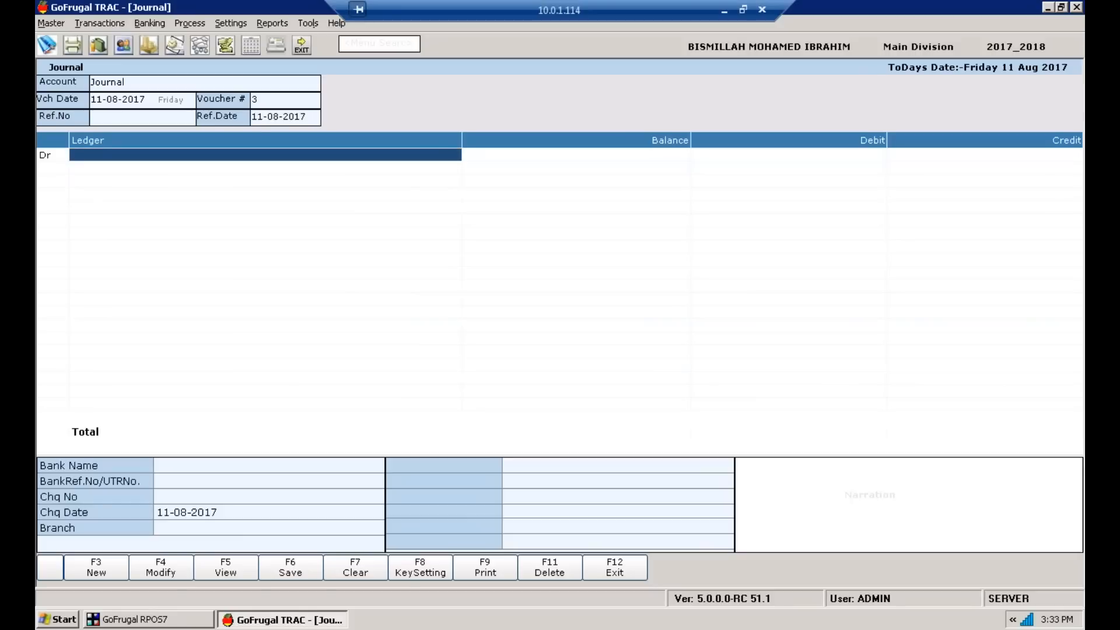
{"action": "key", "text": "Return"}
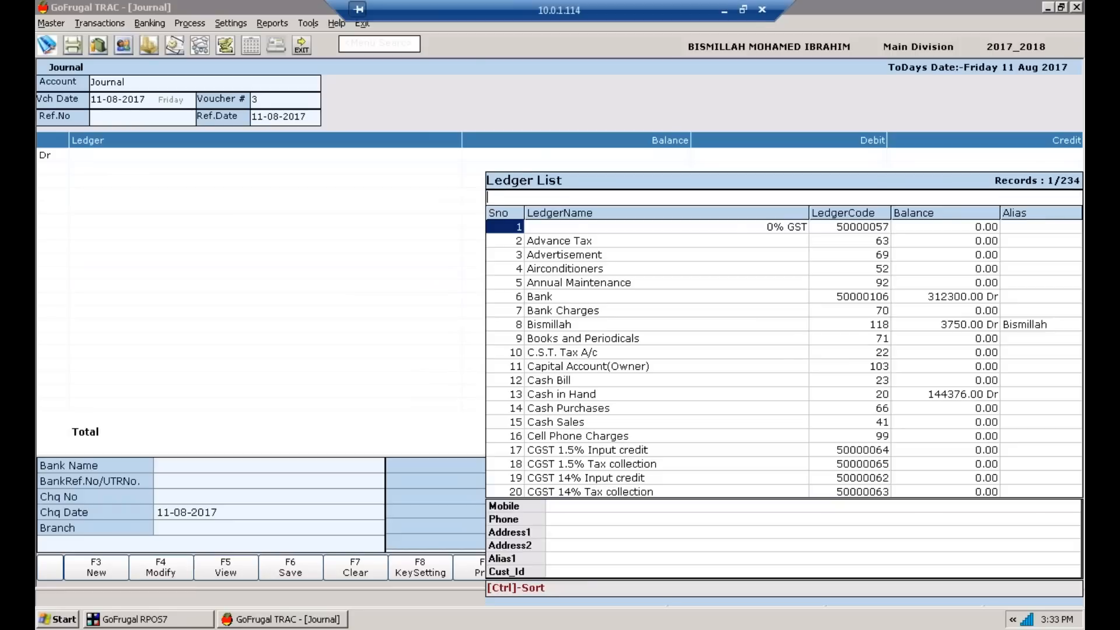
{"action": "key", "text": "Escape"}
{"action": "key", "text": "Escape"}
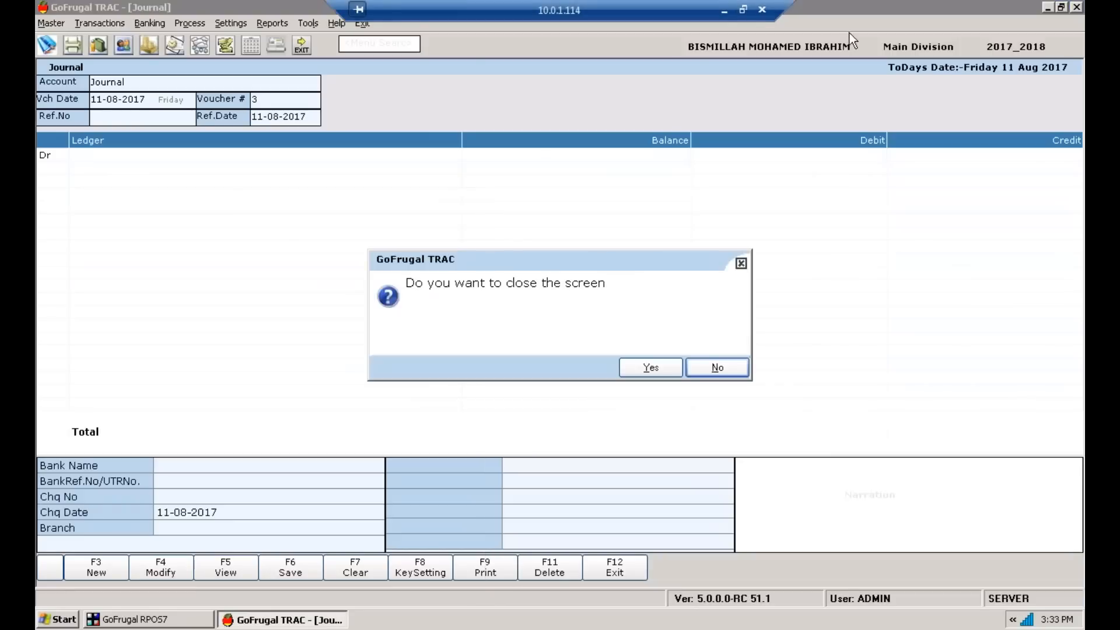
{"action": "left_click", "coordinate": [652, 369]}
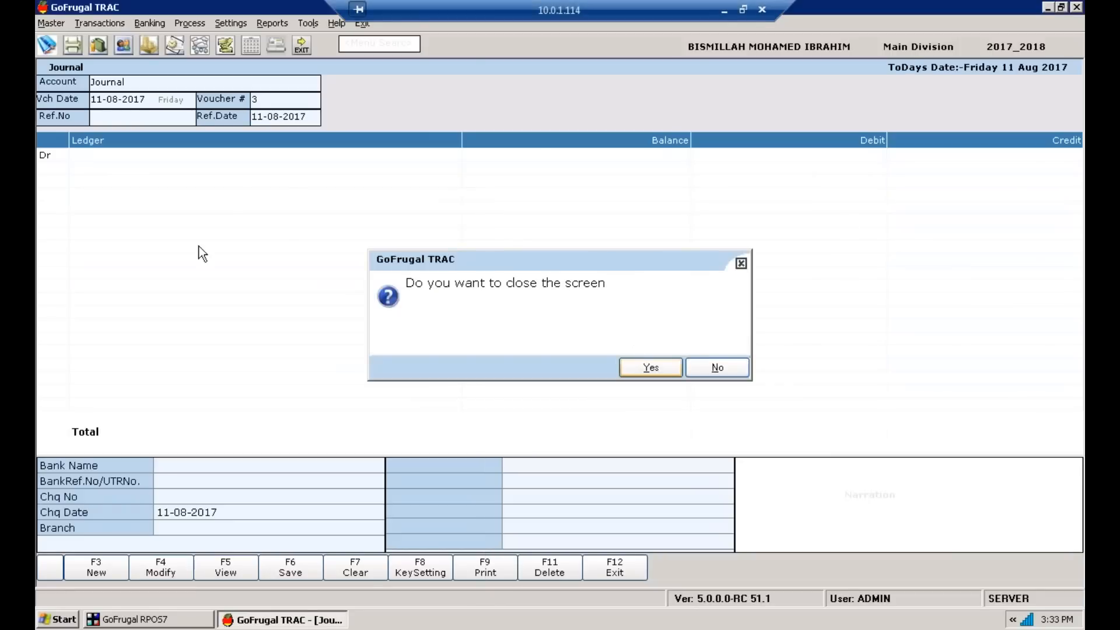
Step: Open the Ledger Master and look up the individual's ledger record whose name begins with Mr
{"action": "left_click", "coordinate": [99, 23]}
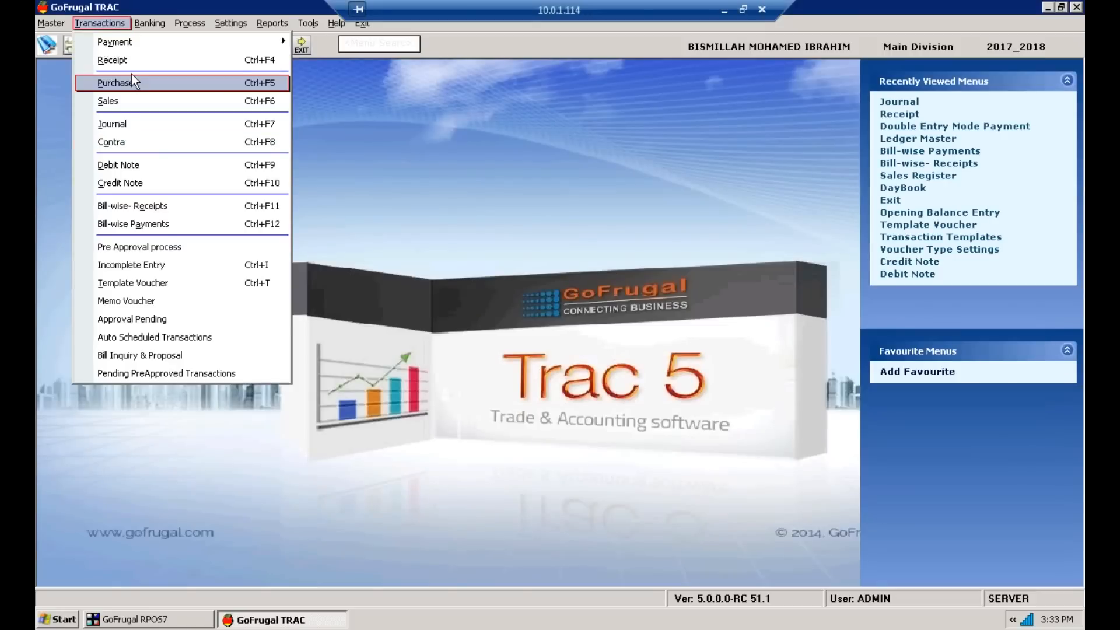
{"action": "left_click", "coordinate": [50, 24]}
{"action": "left_click", "coordinate": [48, 26]}
{"action": "left_click", "coordinate": [49, 25]}
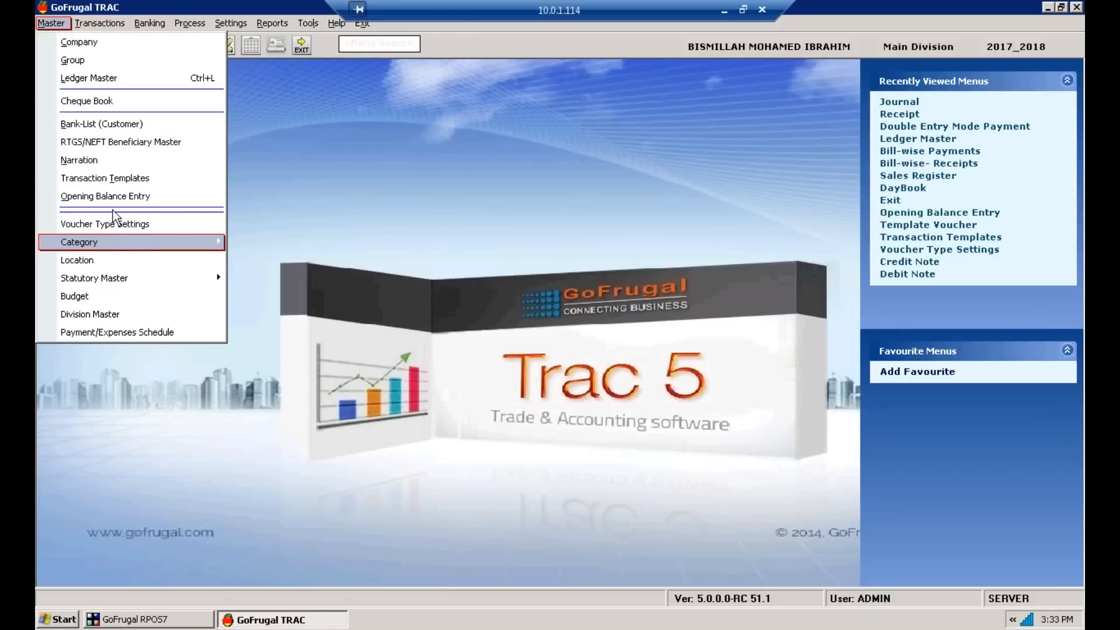
{"action": "left_click", "coordinate": [139, 82]}
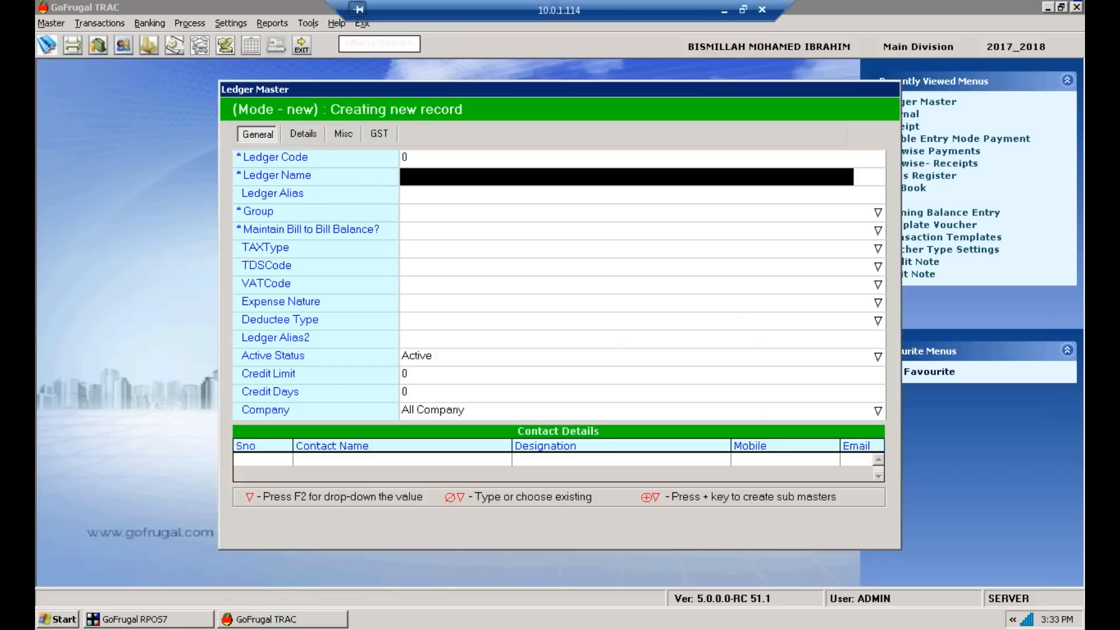
{"action": "left_click", "coordinate": [396, 517]}
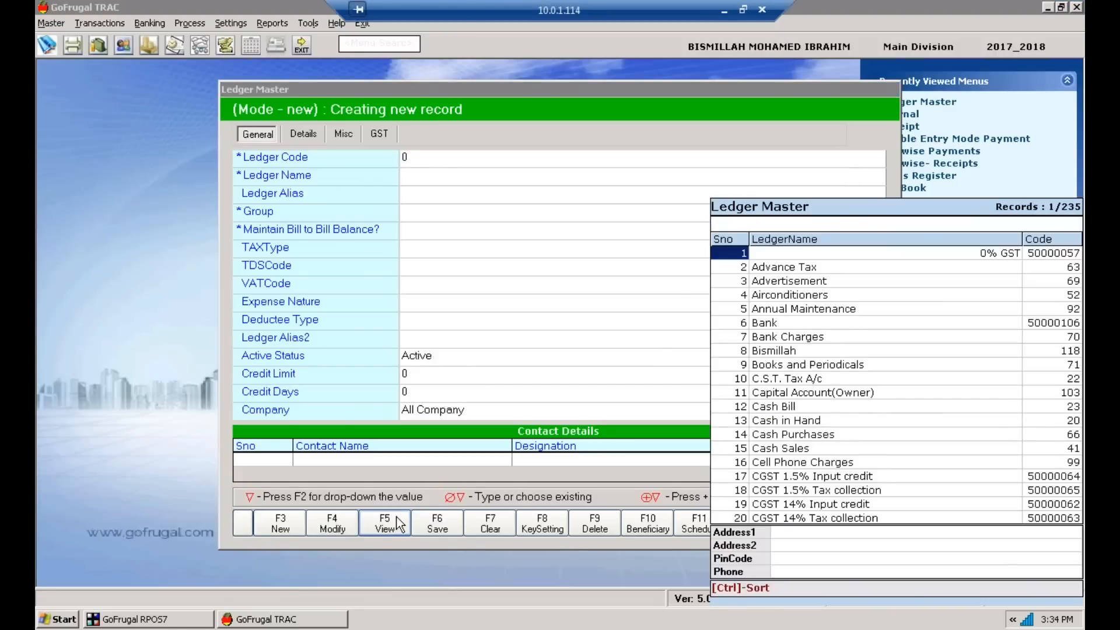
{"action": "type", "text": "mr"}
{"action": "key", "text": "Return"}
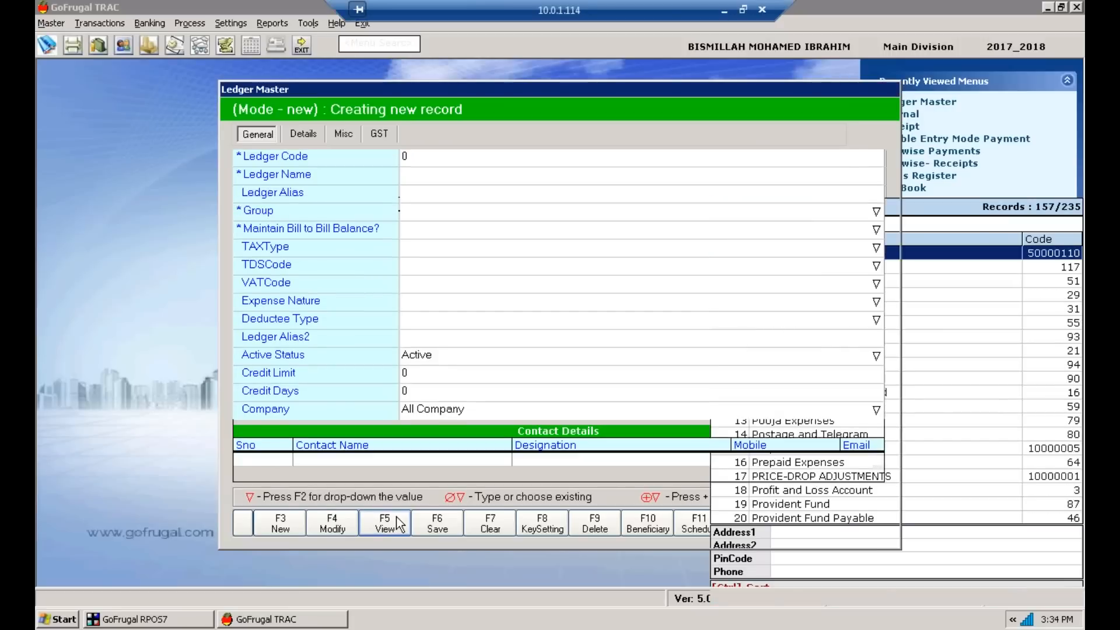
{"action": "left_click", "coordinate": [398, 523]}
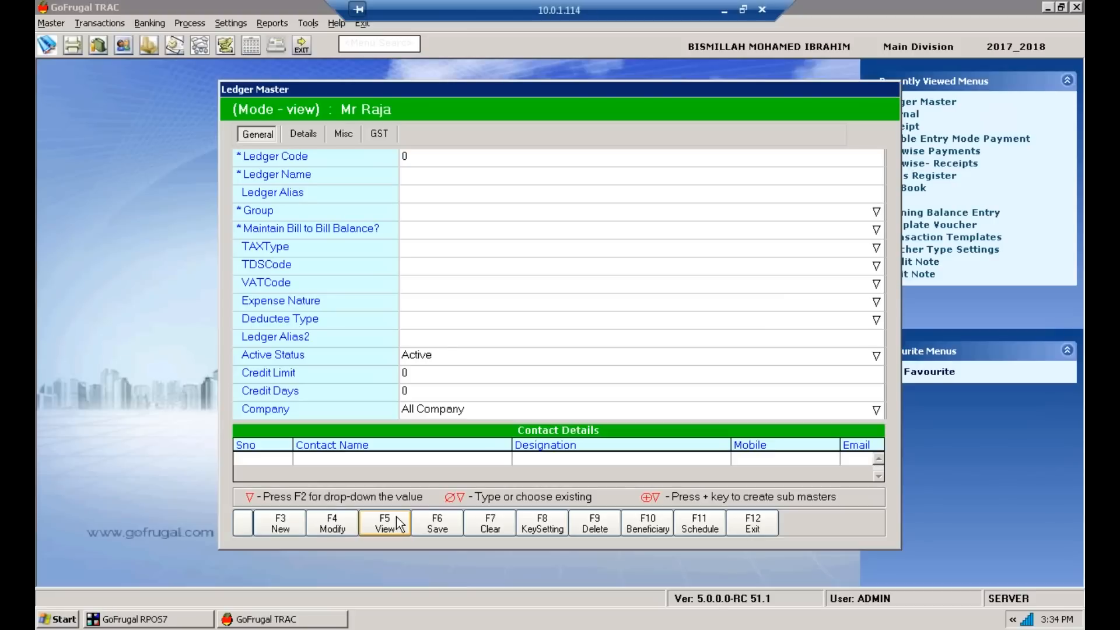
Step: Start a new ledger record named Investor, leaving its alias blank
{"action": "key", "text": "F3"}
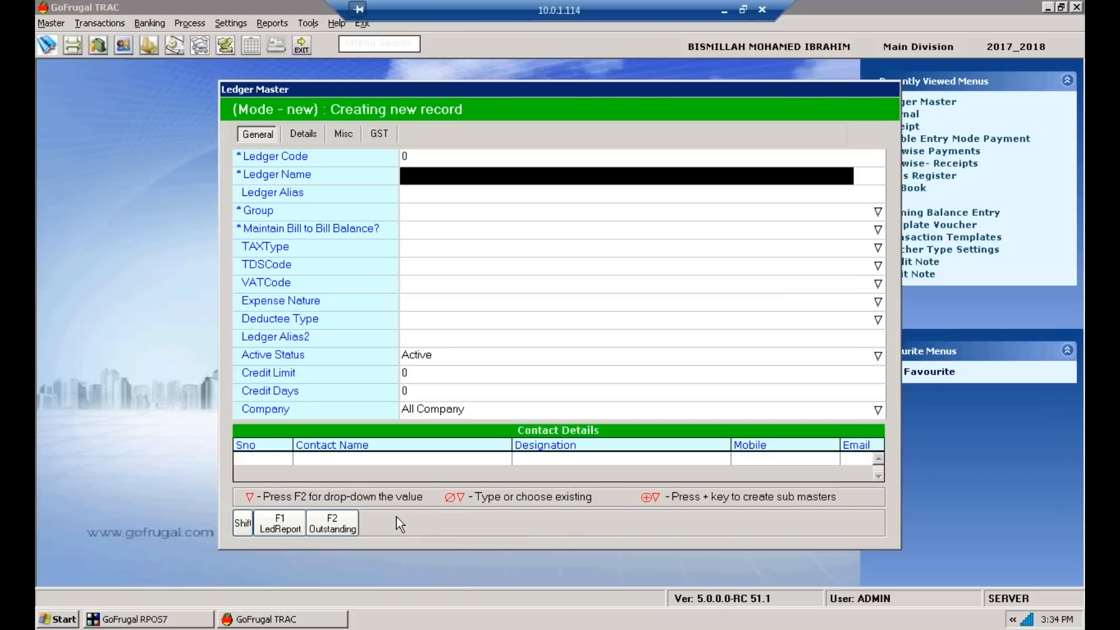
{"action": "key", "text": "shift"}
{"action": "key", "text": "BackSpace"}
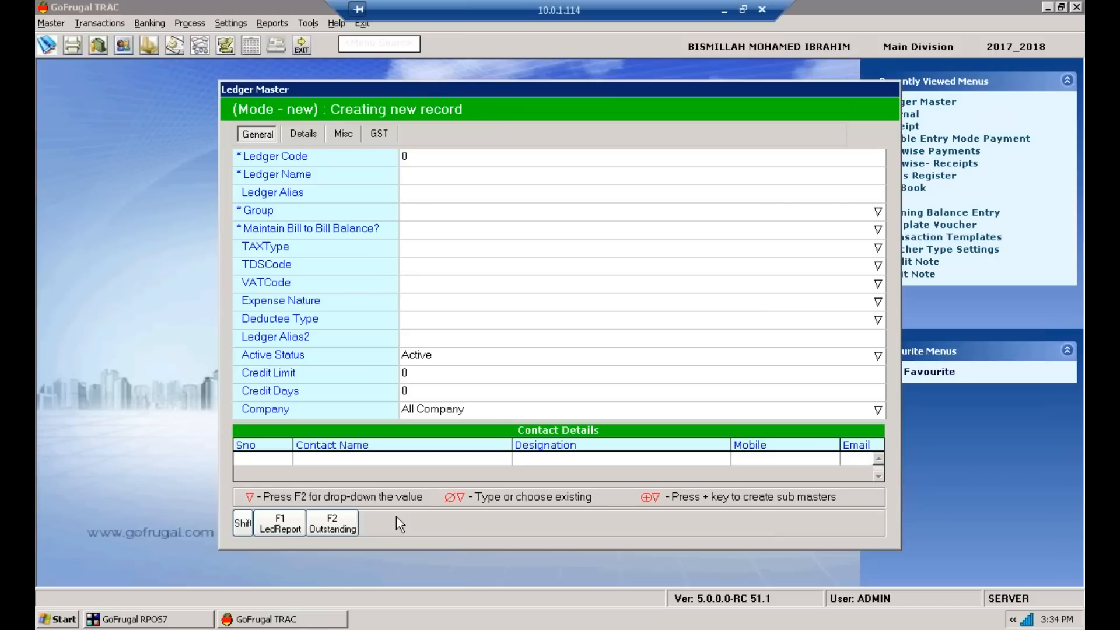
{"action": "type", "text": "Investor"}
{"action": "key", "text": "Return"}
{"action": "key", "text": "Return"}
Step: Assign the Investor ledger to the Sundry Creditors group, save it and close the Ledger Master
{"action": "key", "text": "F2"}
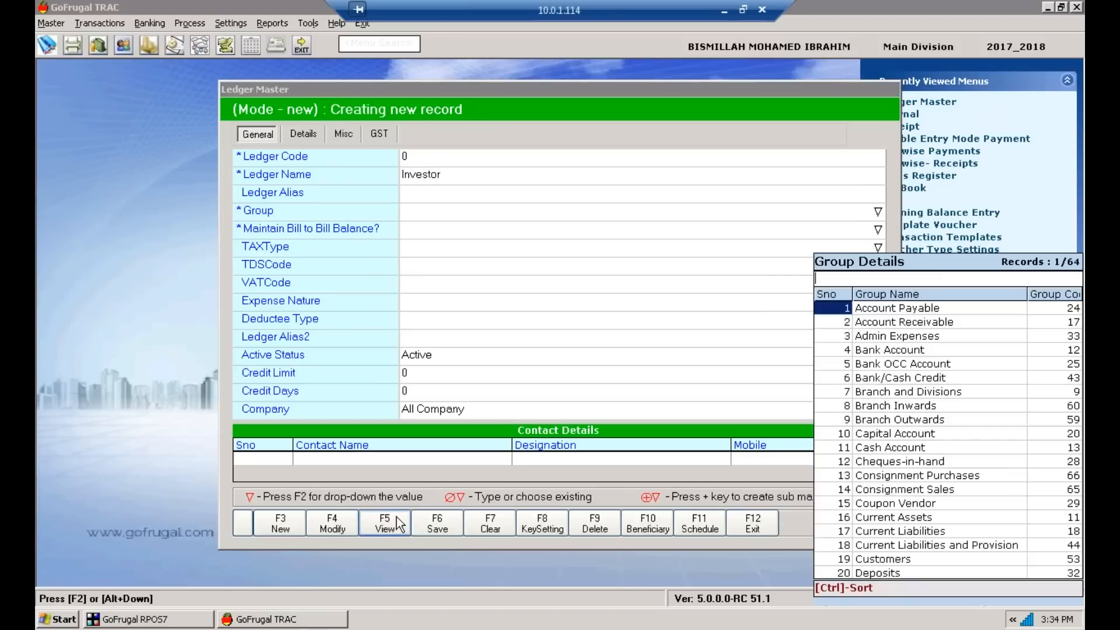
{"action": "type", "text": "sundry"}
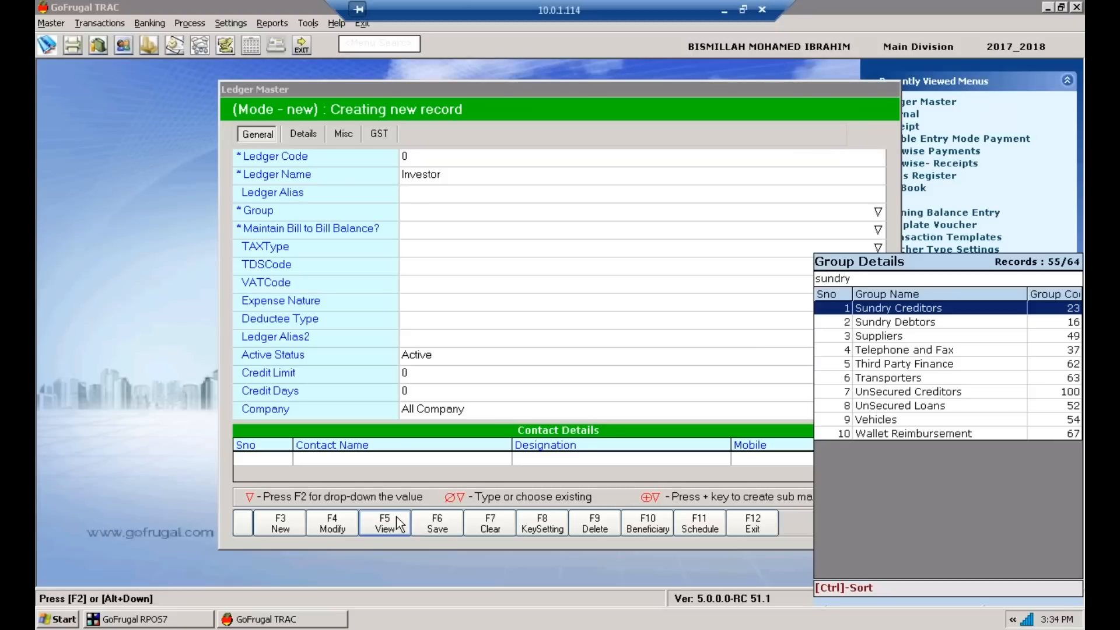
{"action": "key", "text": "Return"}
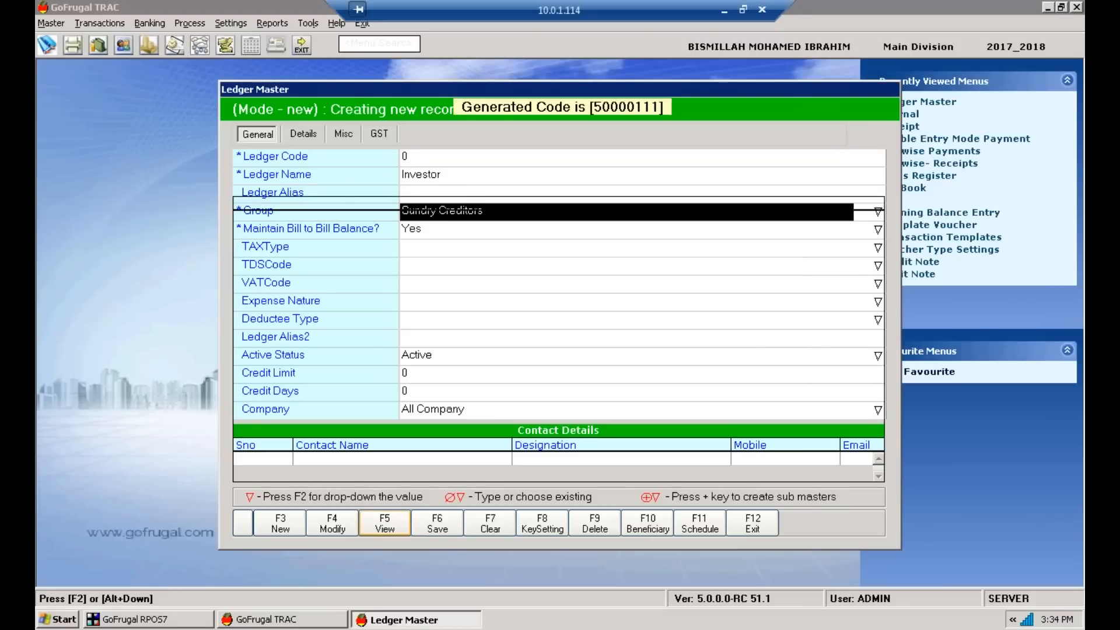
{"action": "key", "text": "F12"}
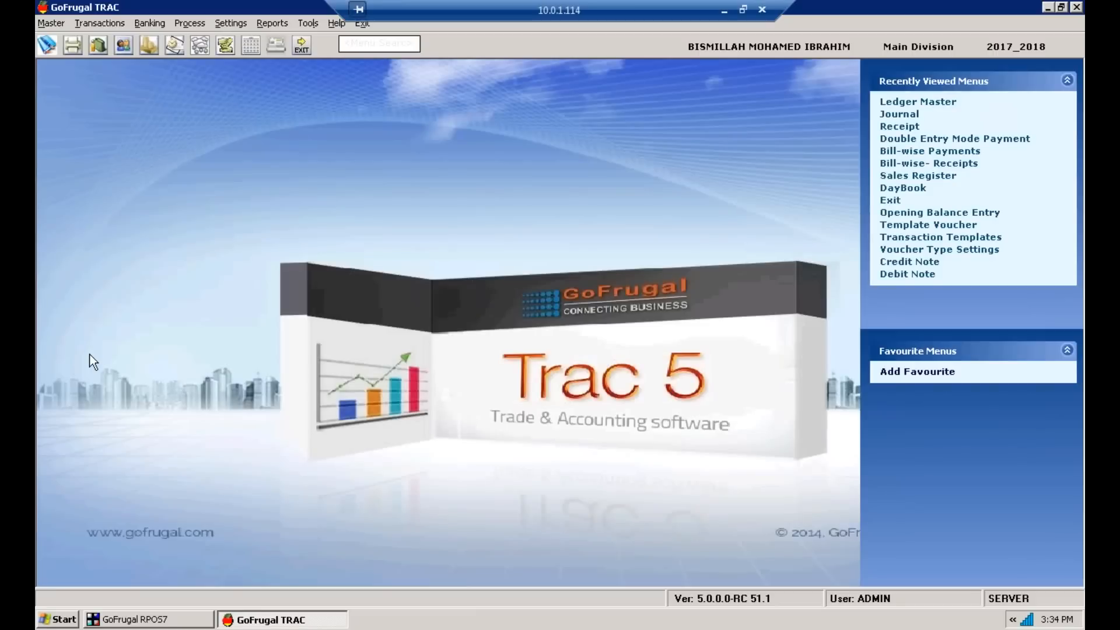
Step: Start a journal voucher that debits the Investor ledger 100000, accepting the whole amount as an on-account adjustment
{"action": "left_click", "coordinate": [116, 23]}
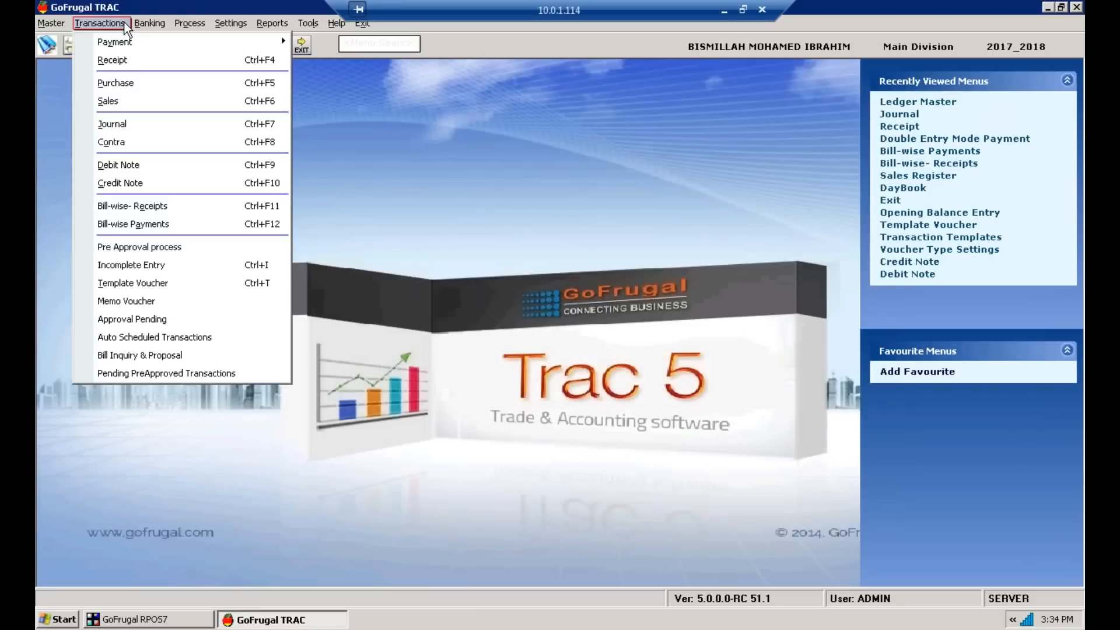
{"action": "left_click", "coordinate": [187, 122]}
{"action": "key", "text": "Return"}
{"action": "key", "text": "Return"}
{"action": "key", "text": "Return"}
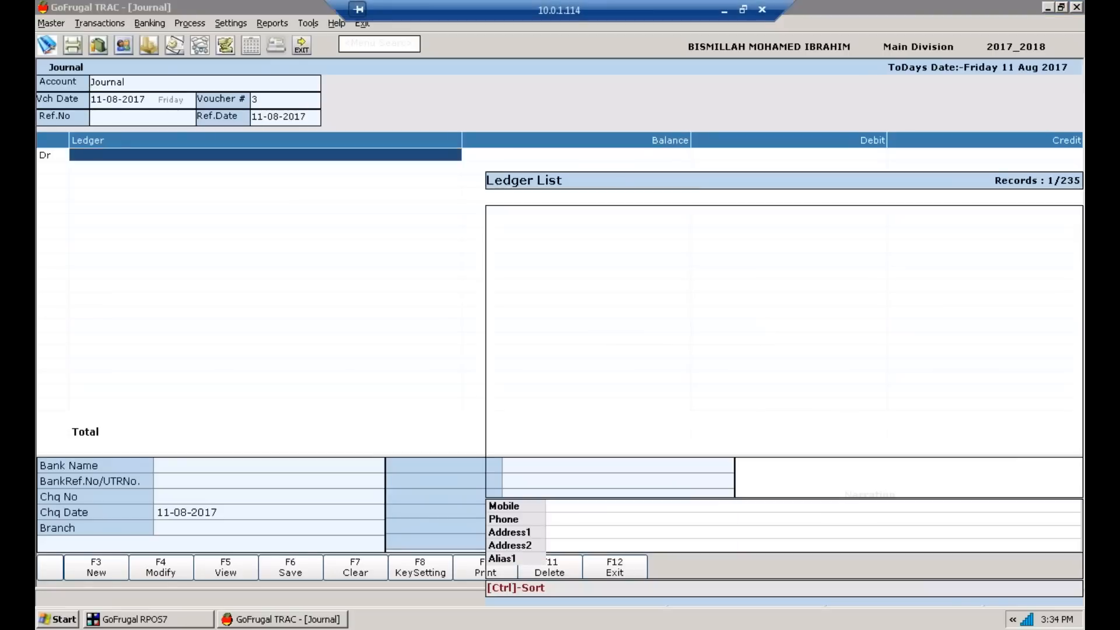
{"action": "type", "text": "inves"}
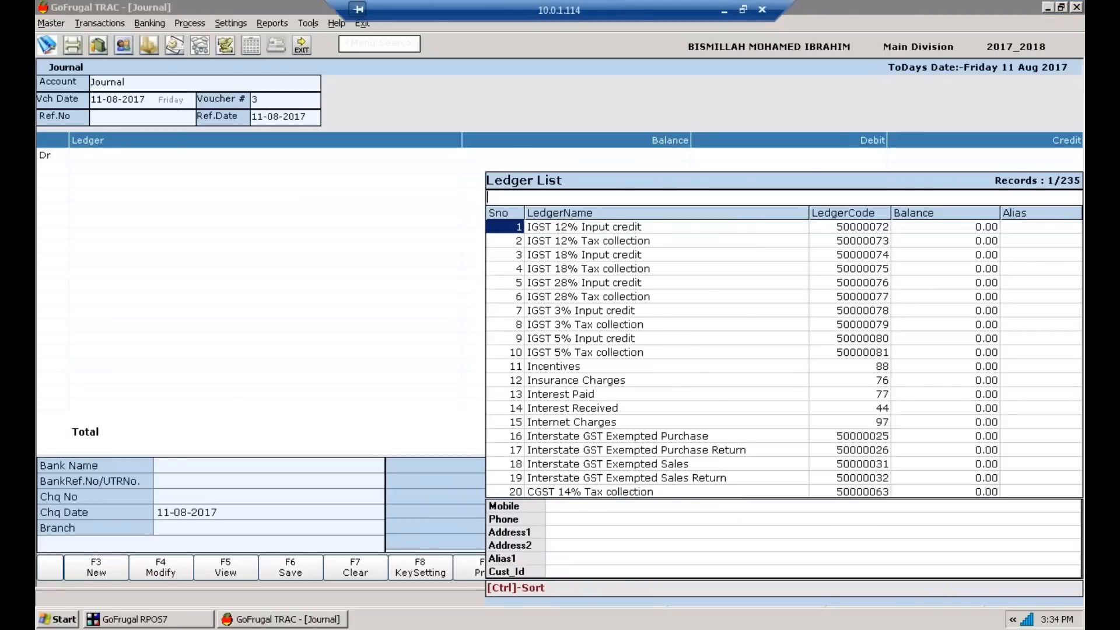
{"action": "key", "text": "Return"}
{"action": "type", "text": "1"}
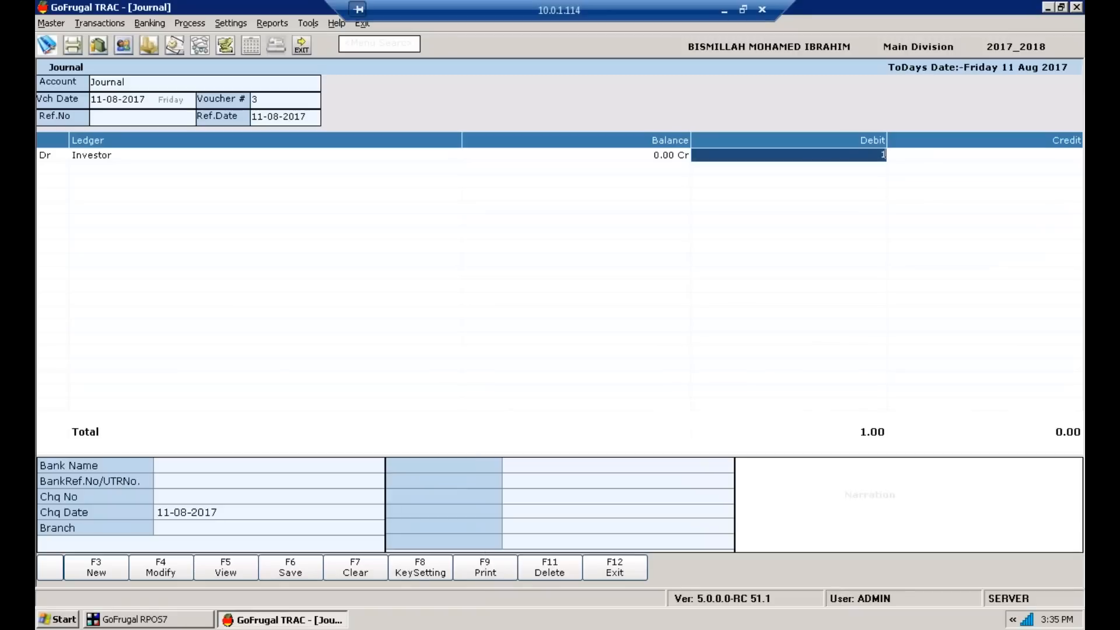
{"action": "type", "text": "00000"}
{"action": "key", "text": "Return"}
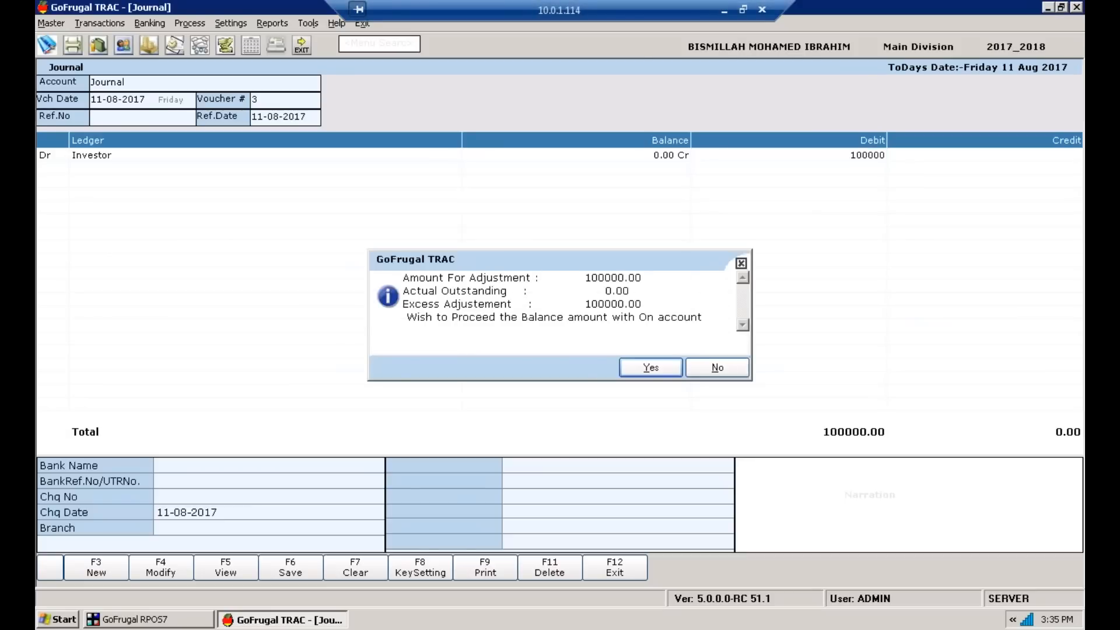
{"action": "key", "text": "Return"}
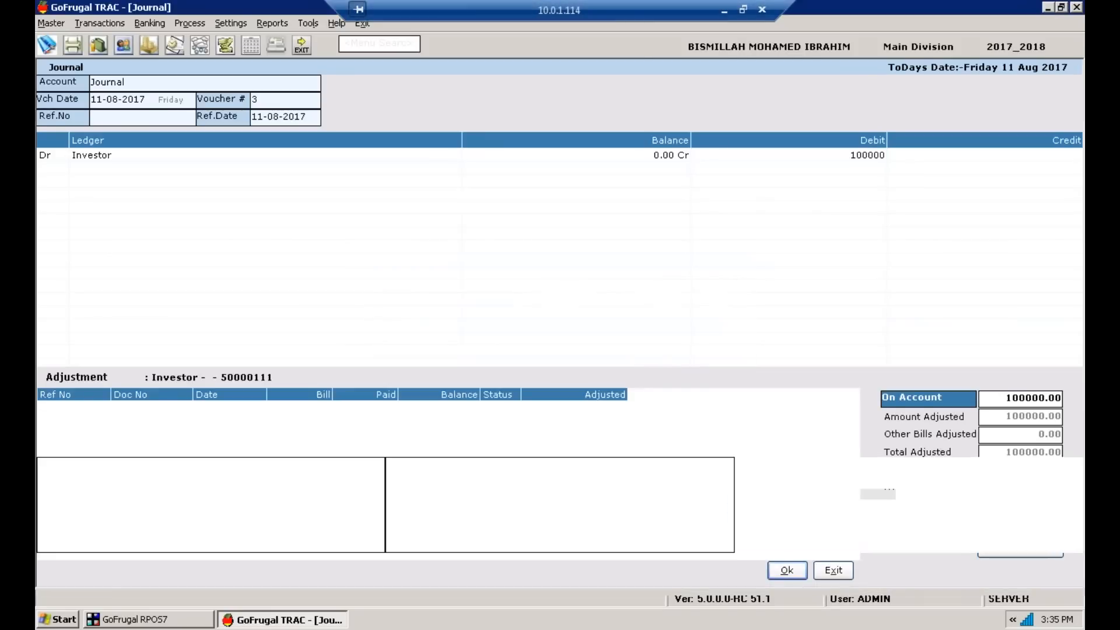
{"action": "key", "text": "Return"}
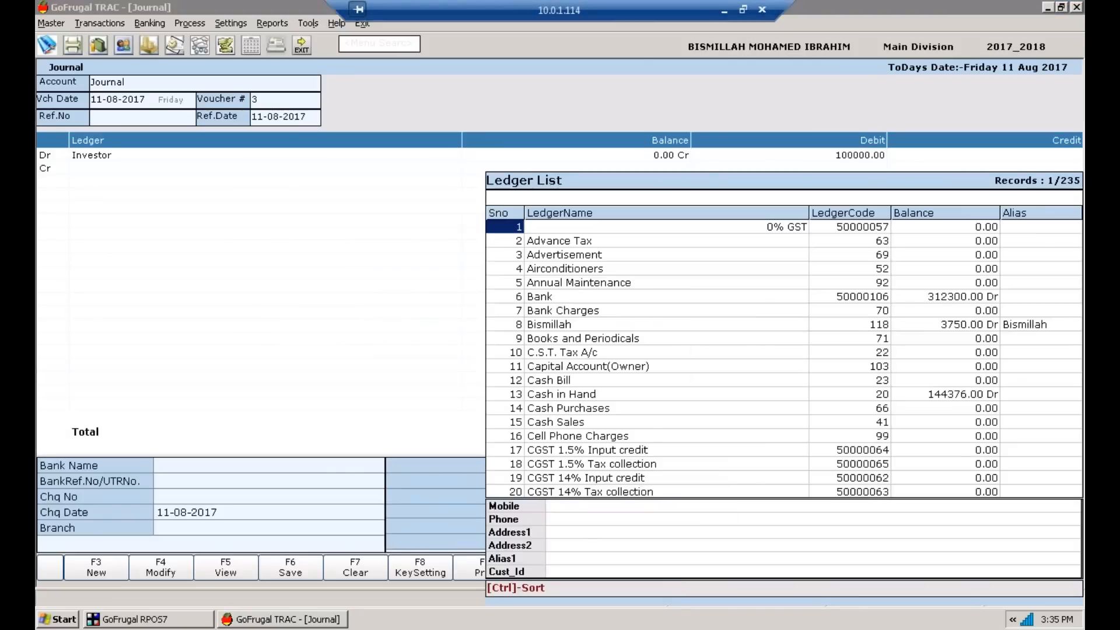
Step: Credit the Bank ledger 100000 in the journal, leaving the bank reference, cheque number and branch blank
{"action": "type", "text": "bank"}
{"action": "key", "text": "Return"}
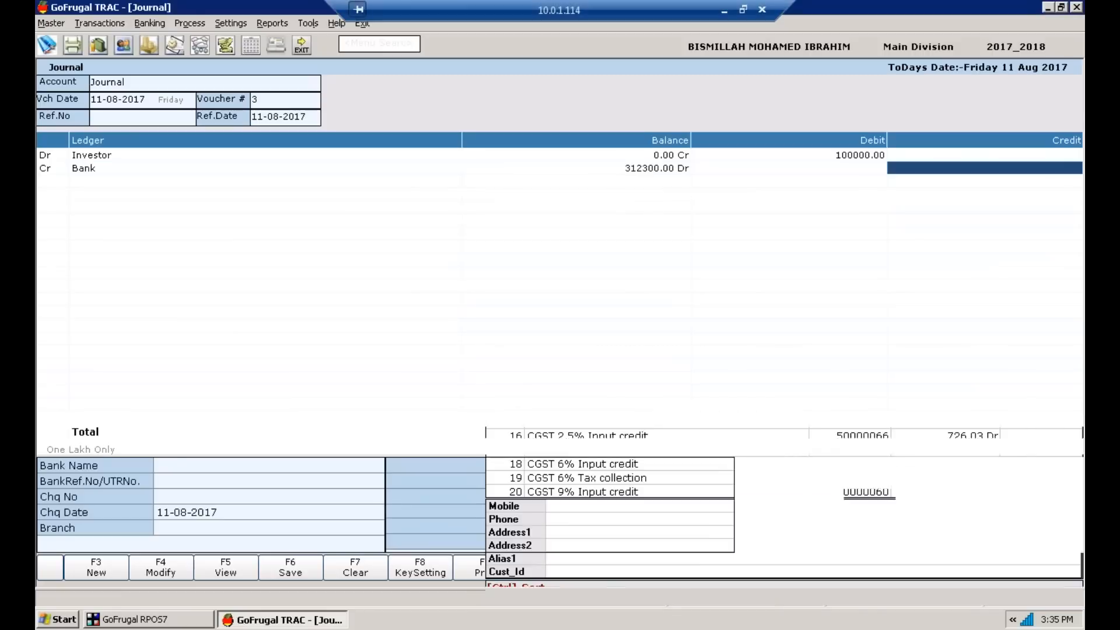
{"action": "key", "text": "Return"}
{"action": "key", "text": "Return"}
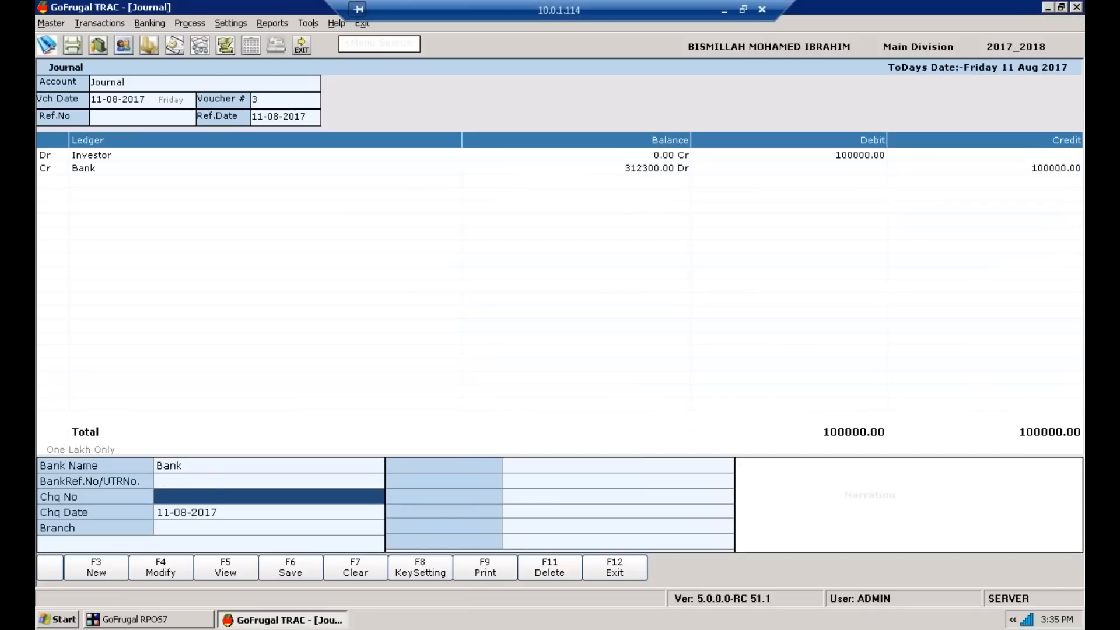
{"action": "key", "text": "Return"}
{"action": "key", "text": "Return"}
{"action": "key", "text": "Return"}
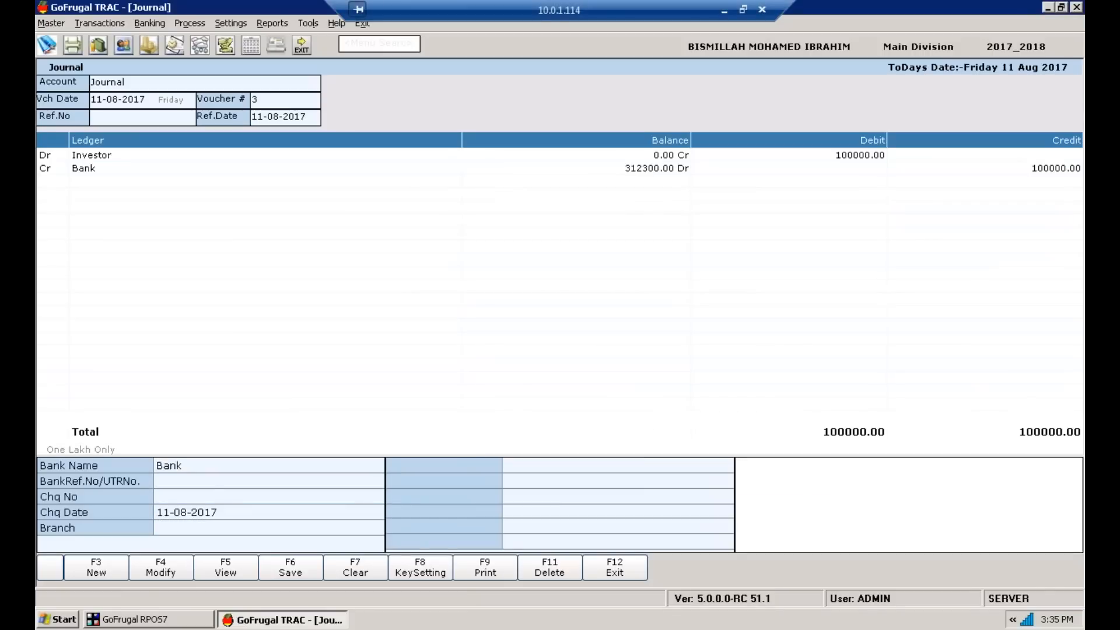
Step: Enter the narration "Paid my balance back." and close the journal screen without saving the voucher
{"action": "type", "text": "Paid my balance back."}
{"action": "key", "text": "Escape"}
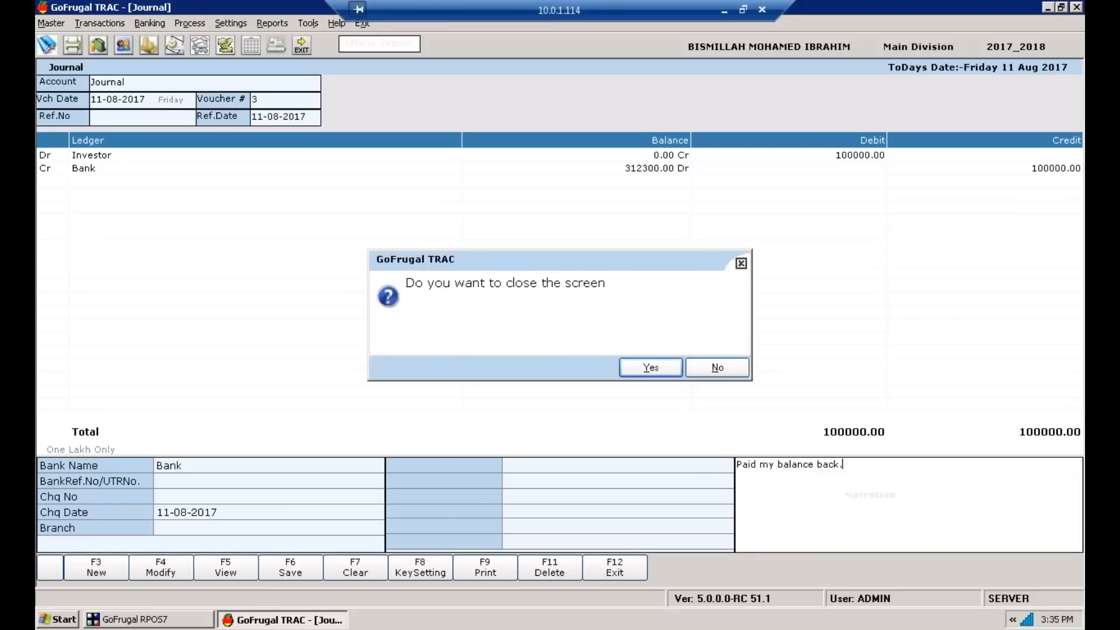
{"action": "key", "text": "Return"}
Step: Open the Opening Balance Entry screen and load the Investor ledger with opening date 01-04-2017
{"action": "left_click", "coordinate": [51, 24]}
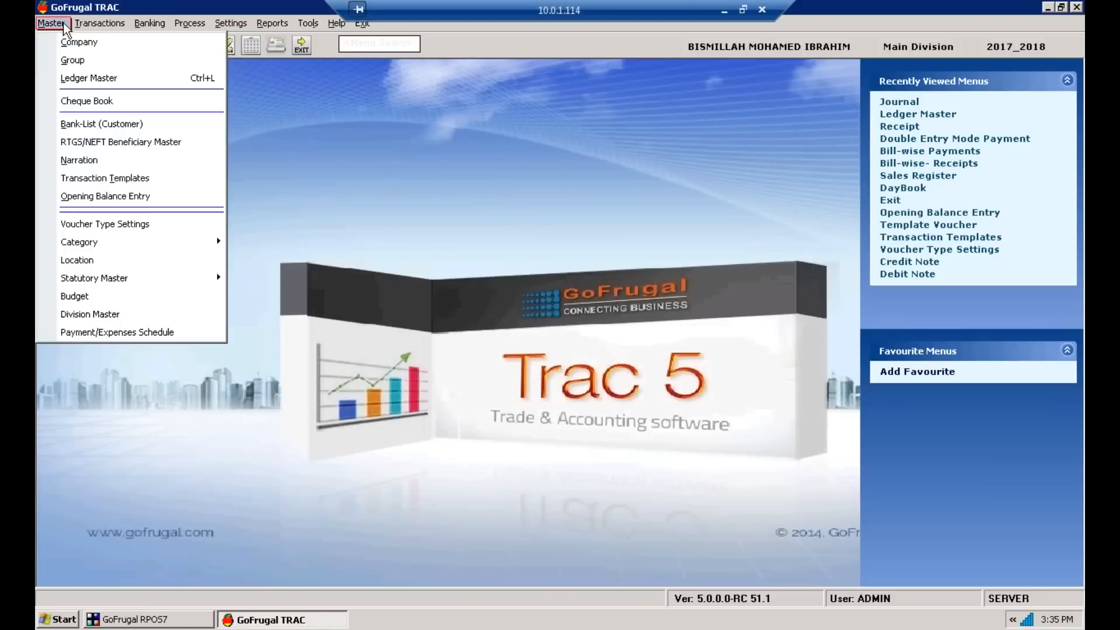
{"action": "left_click", "coordinate": [95, 193]}
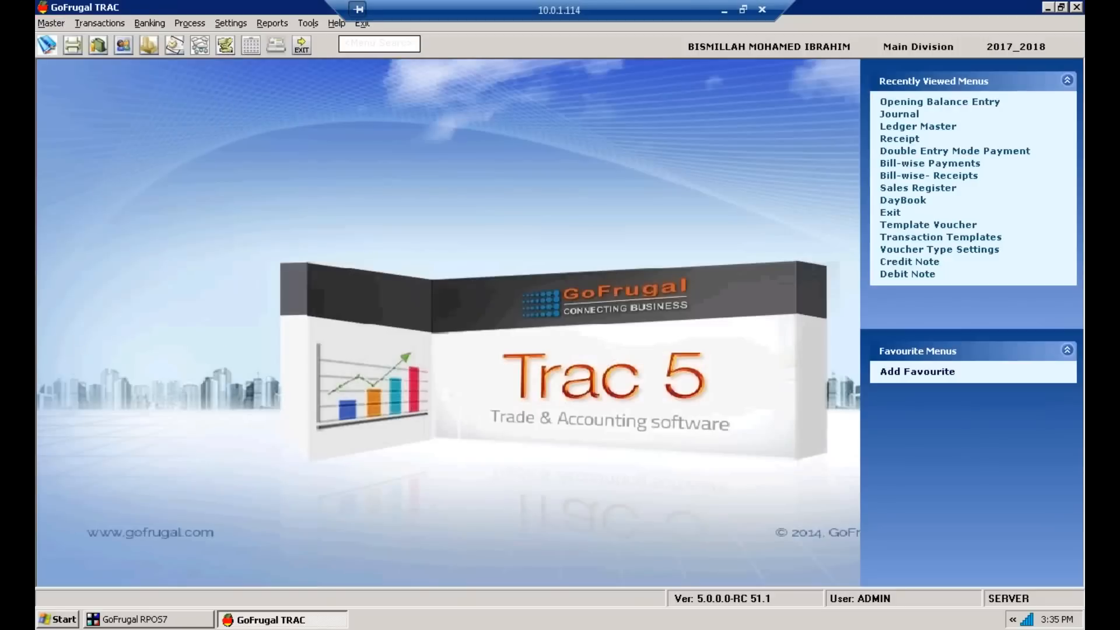
{"action": "key", "text": "F3"}
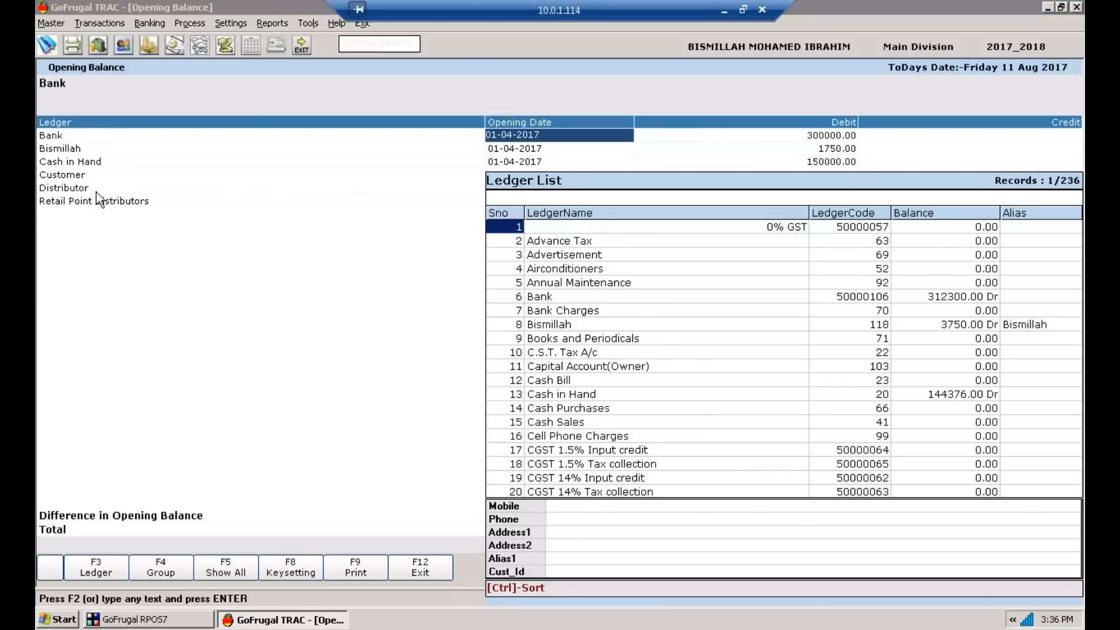
{"action": "type", "text": "investor"}
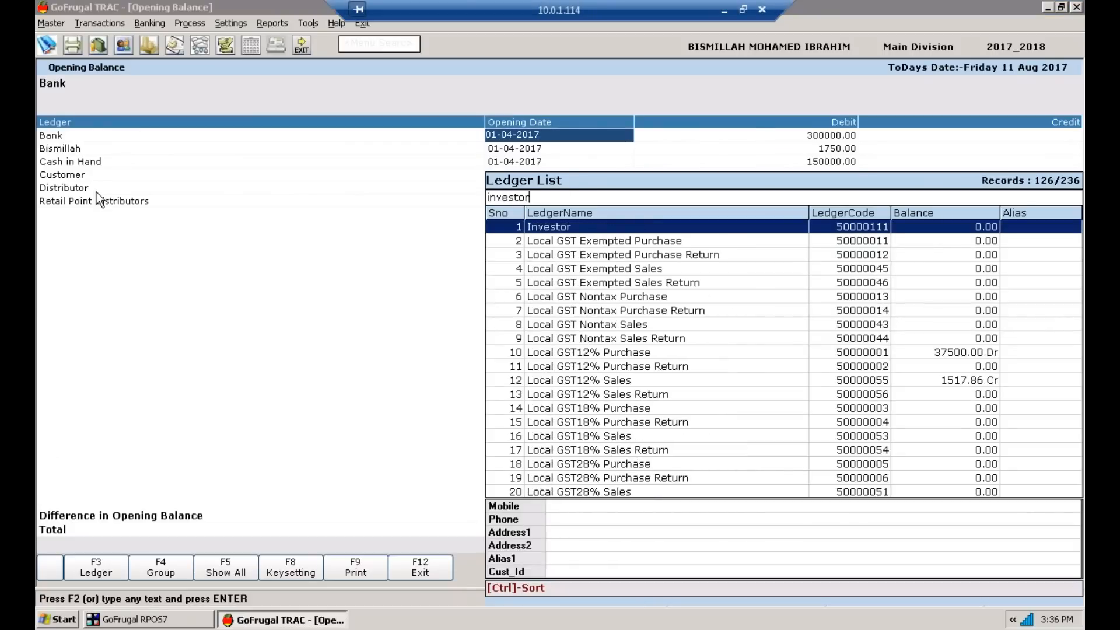
{"action": "key", "text": "Return"}
{"action": "key", "text": "Return"}
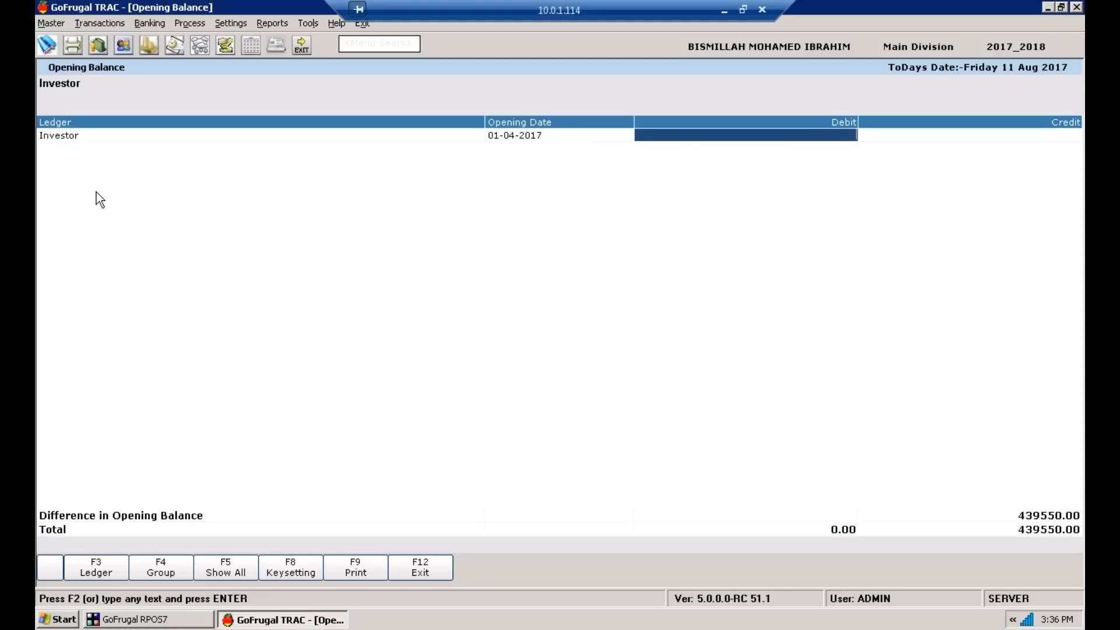
Step: Set the Investor ledger's opening balance to 100000 credit under reference OPEBAL and close the opening balance screen
{"action": "key", "text": "Return"}
{"action": "type", "text": "10"}
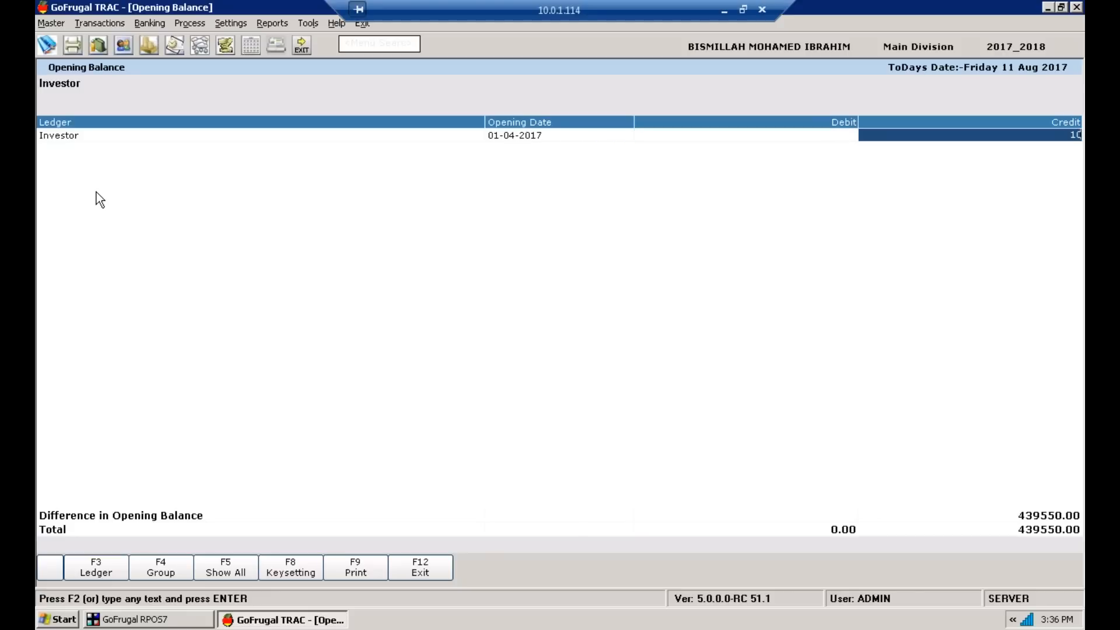
{"action": "type", "text": "0000"}
{"action": "key", "text": "Return"}
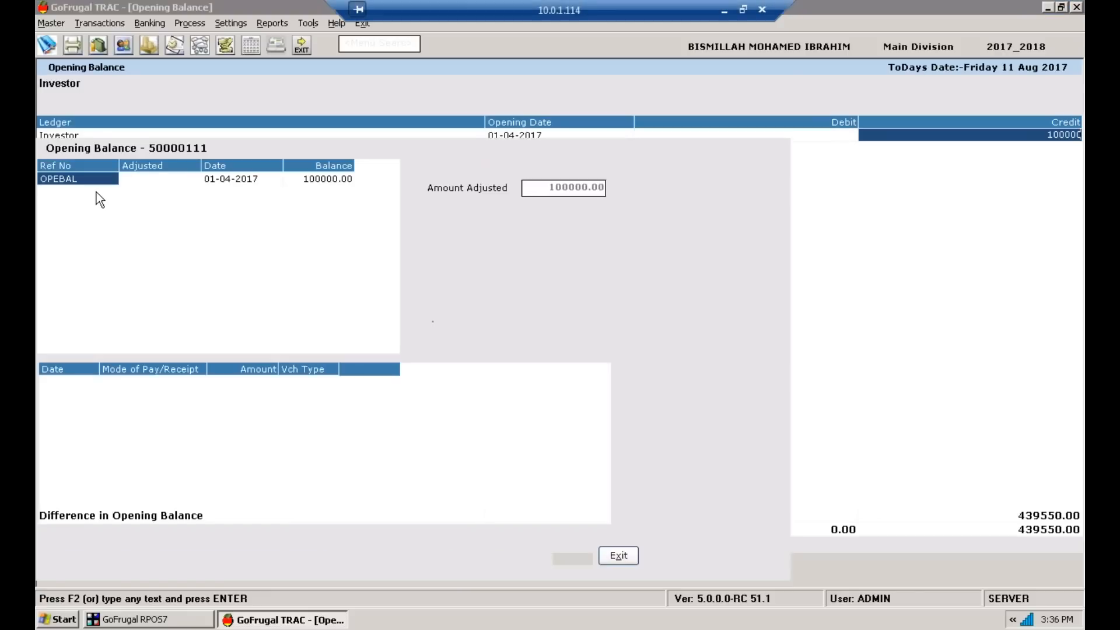
{"action": "key", "text": "Return"}
{"action": "key", "text": "Return"}
{"action": "key", "text": "Return"}
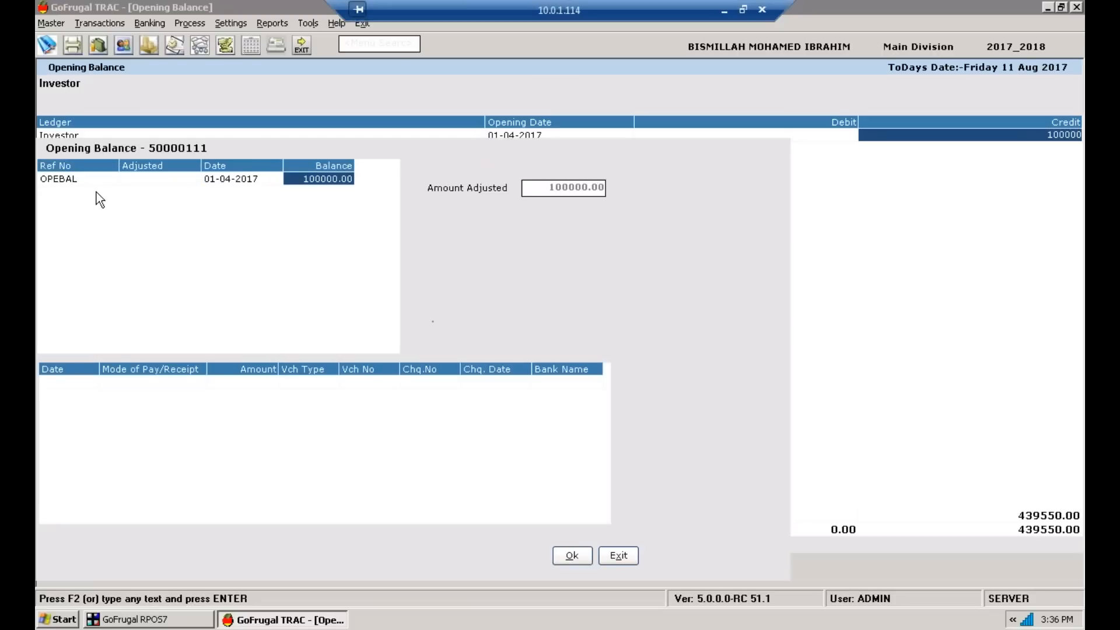
{"action": "key", "text": "Return"}
{"action": "key", "text": "Return"}
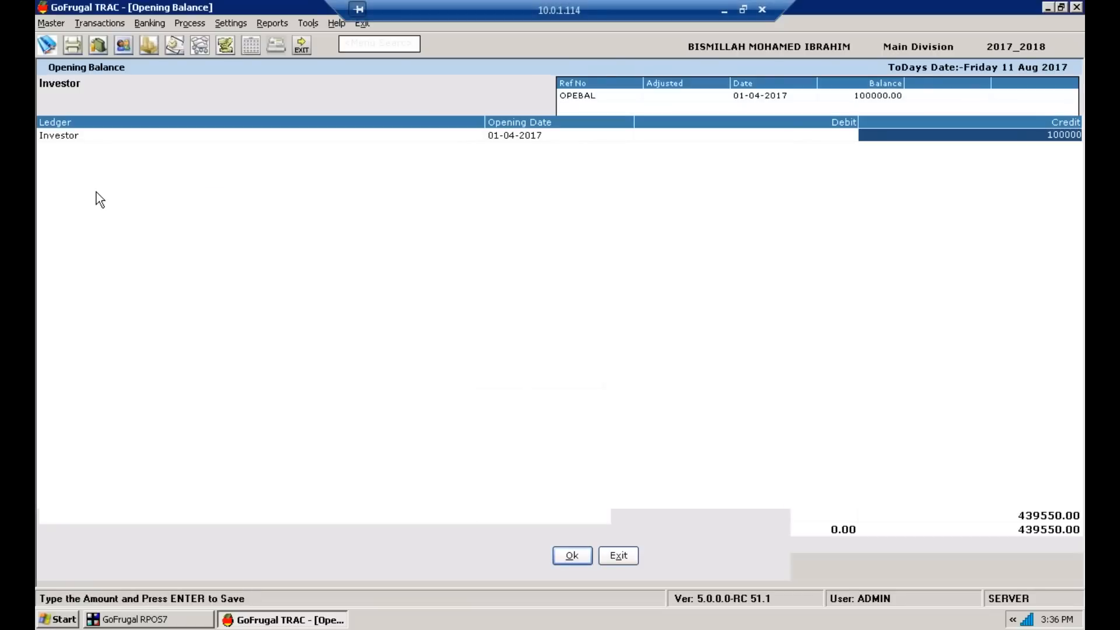
{"action": "left_click", "coordinate": [416, 572]}
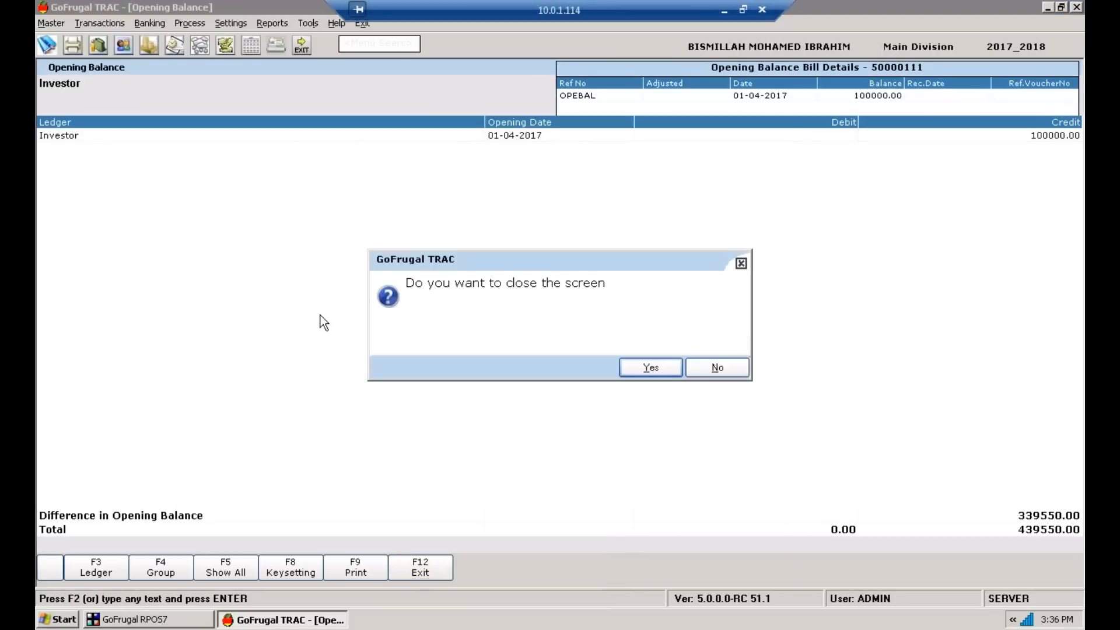
{"action": "key", "text": "Return"}
Step: Start a new journal voucher and debit the Investor ledger 50000
{"action": "left_click", "coordinate": [100, 23]}
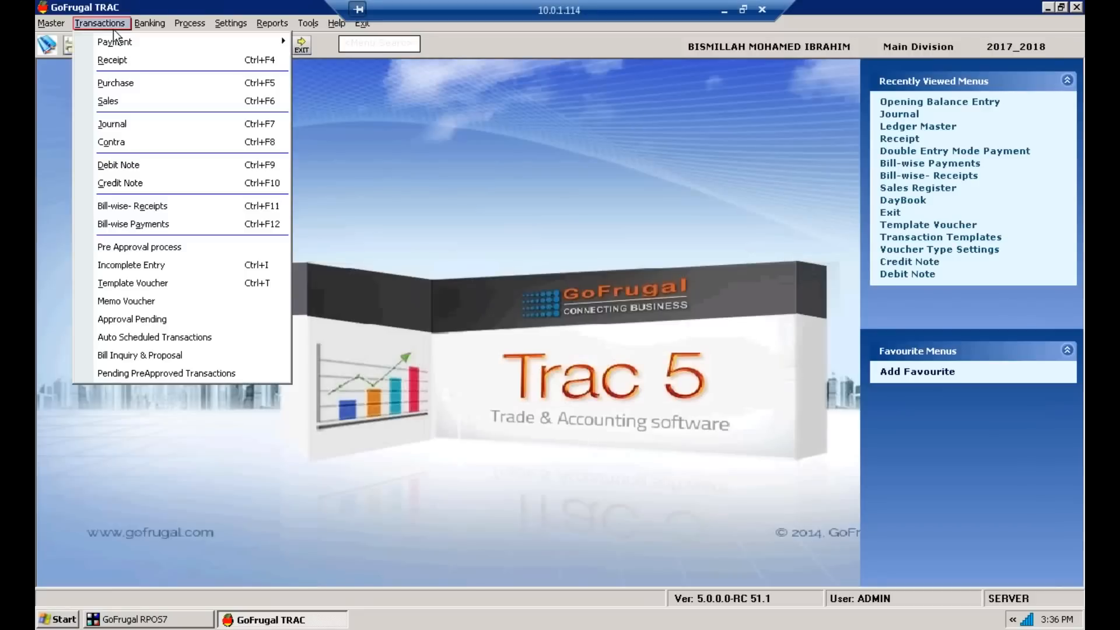
{"action": "left_click", "coordinate": [170, 124]}
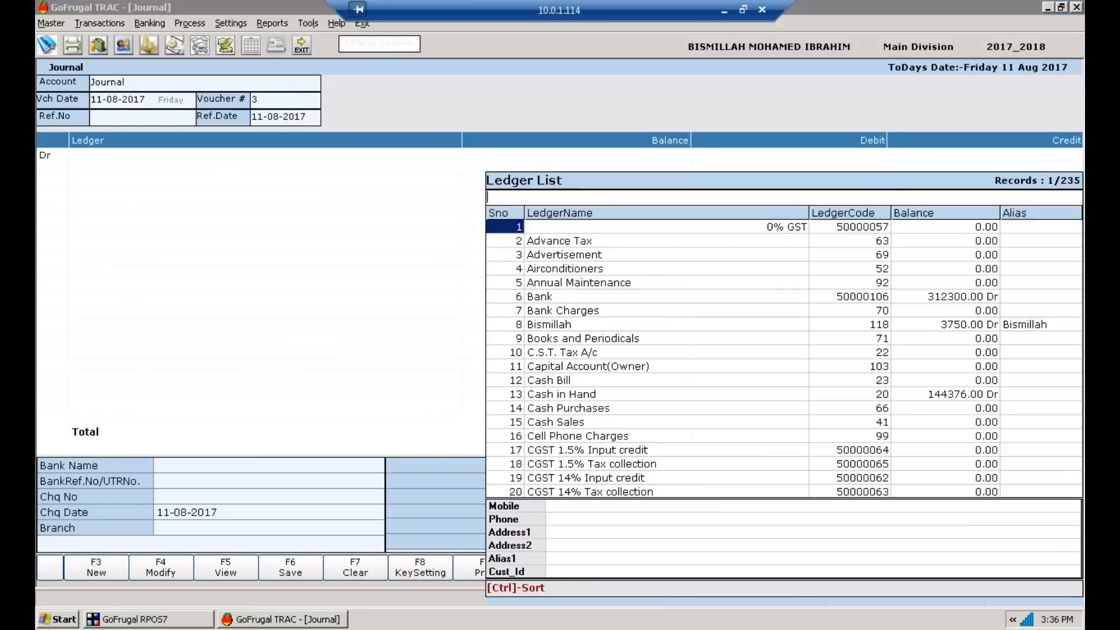
{"action": "type", "text": "invest"}
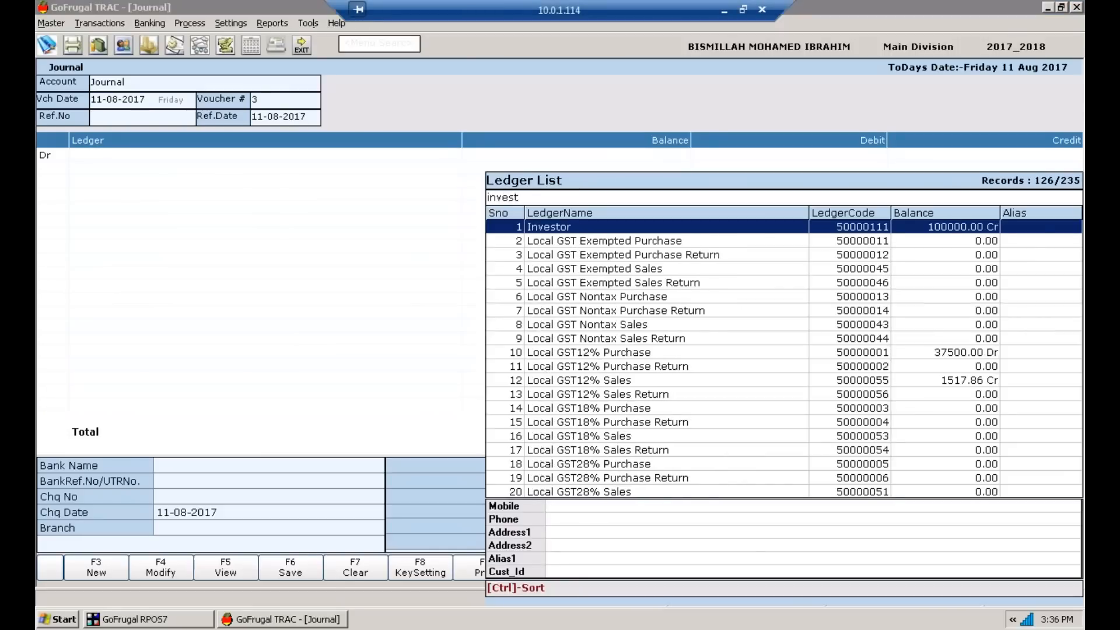
{"action": "key", "text": "Return"}
{"action": "type", "text": "1"}
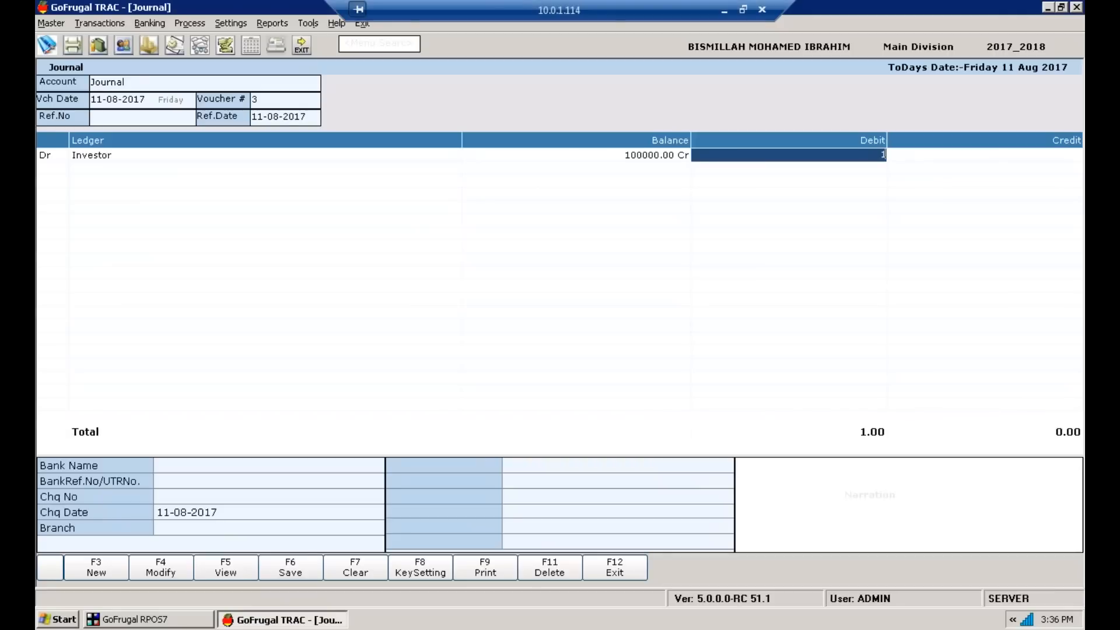
{"action": "type", "text": "0000"}
{"action": "key", "text": "BackSpace"}
{"action": "key", "text": "BackSpace"}
{"action": "key", "text": "BackSpace"}
{"action": "key", "text": "BackSpace"}
{"action": "key", "text": "BackSpace"}
{"action": "type", "text": "50000"}
{"action": "key", "text": "Return"}
Step: Adjust the 50000 debit against Investor's OPEBAL opening balance bill and accept the adjustment
{"action": "key", "text": "y"}
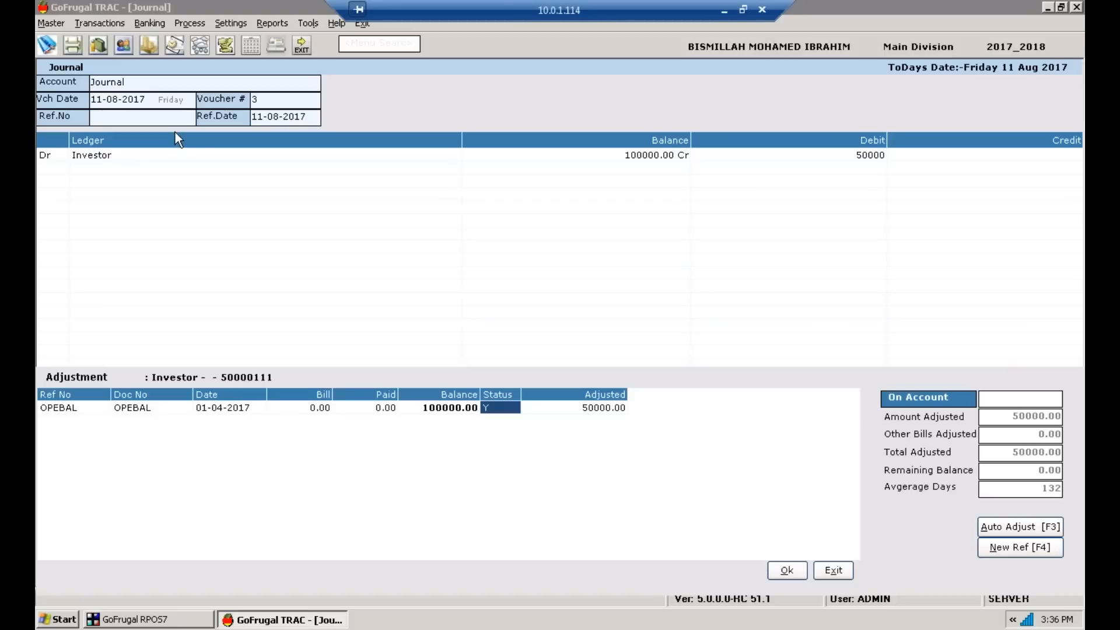
{"action": "key", "text": "Return"}
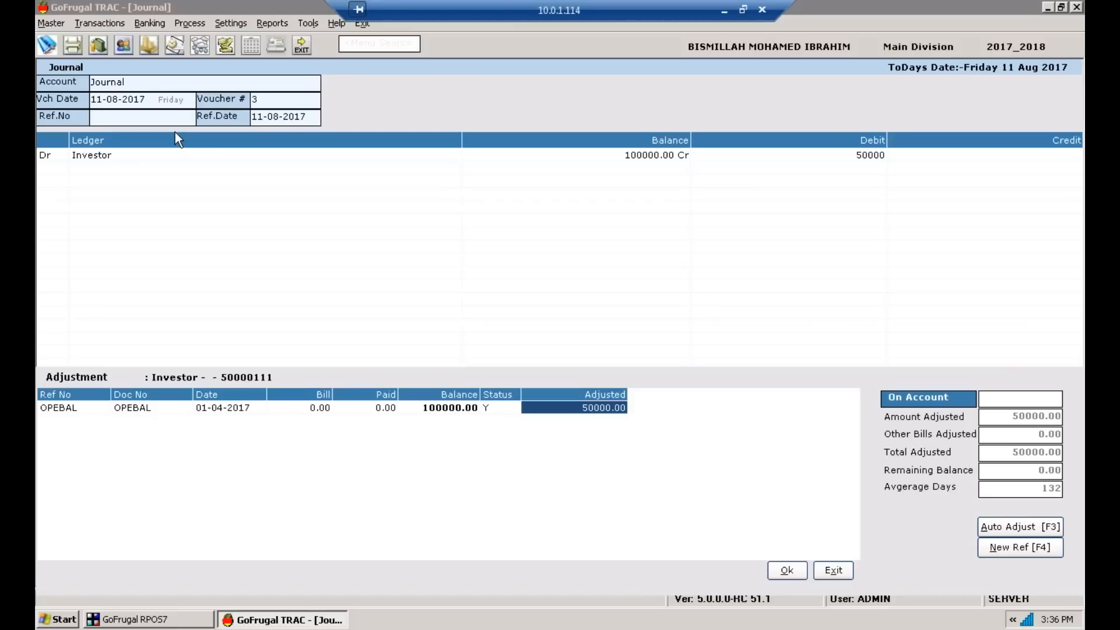
{"action": "key", "text": "Return"}
{"action": "key", "text": "Return"}
{"action": "key", "text": "Return"}
{"action": "key", "text": "Return"}
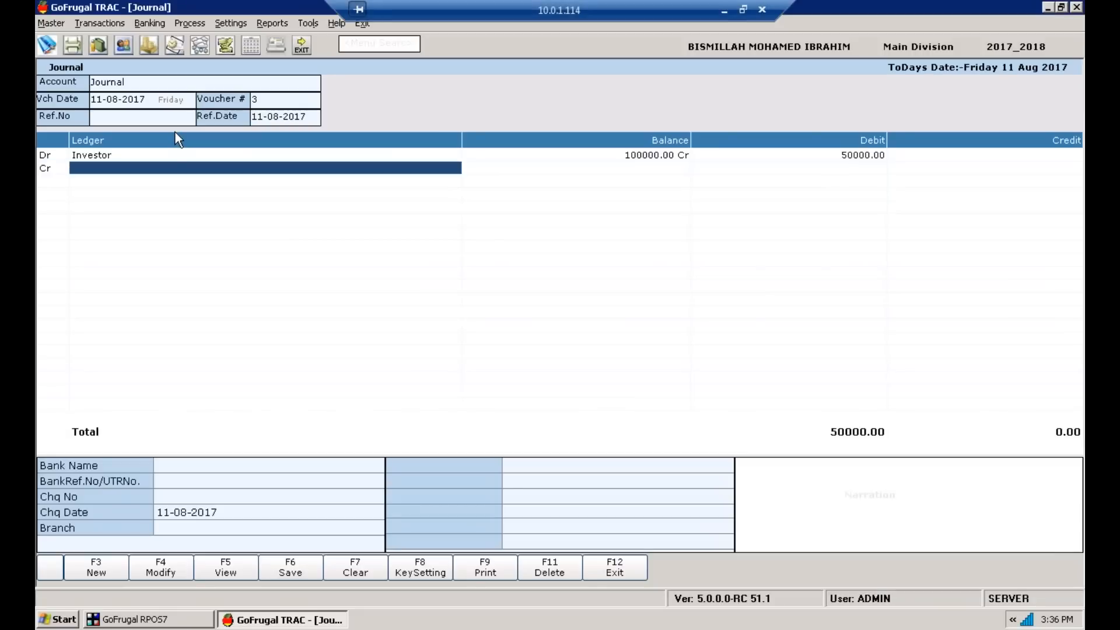
Step: Credit the Bank ledger 50000 on the second line of the journal voucher
{"action": "key", "text": "Return"}
{"action": "type", "text": "bank"}
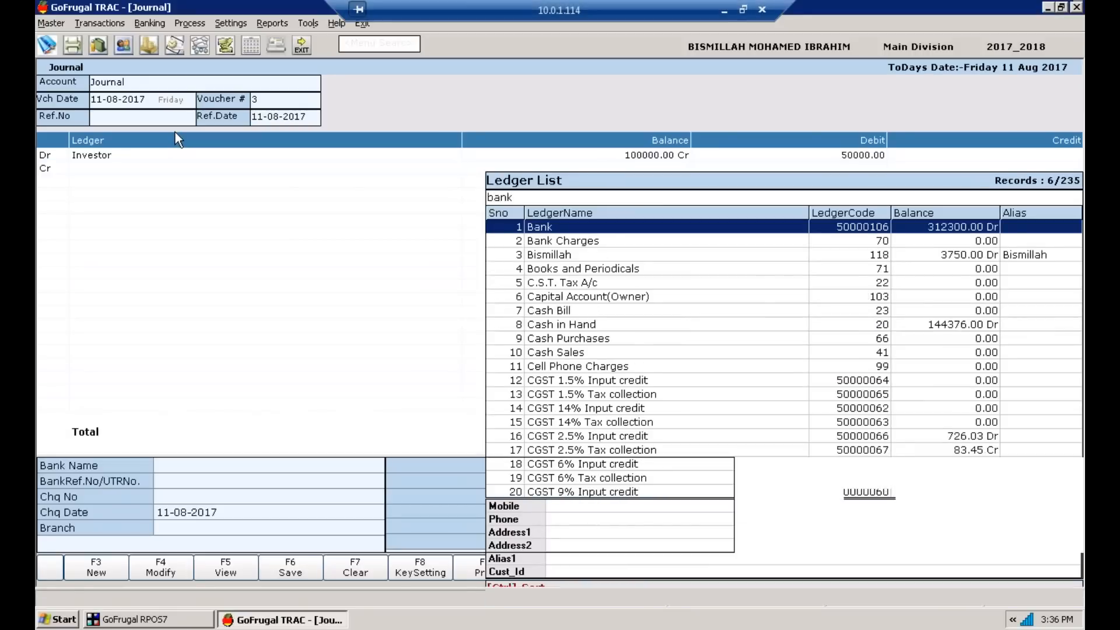
{"action": "key", "text": "Return"}
{"action": "key", "text": "Return"}
{"action": "key", "text": "Return"}
{"action": "key", "text": "Return"}
{"action": "key", "text": "Return"}
{"action": "key", "text": "Return"}
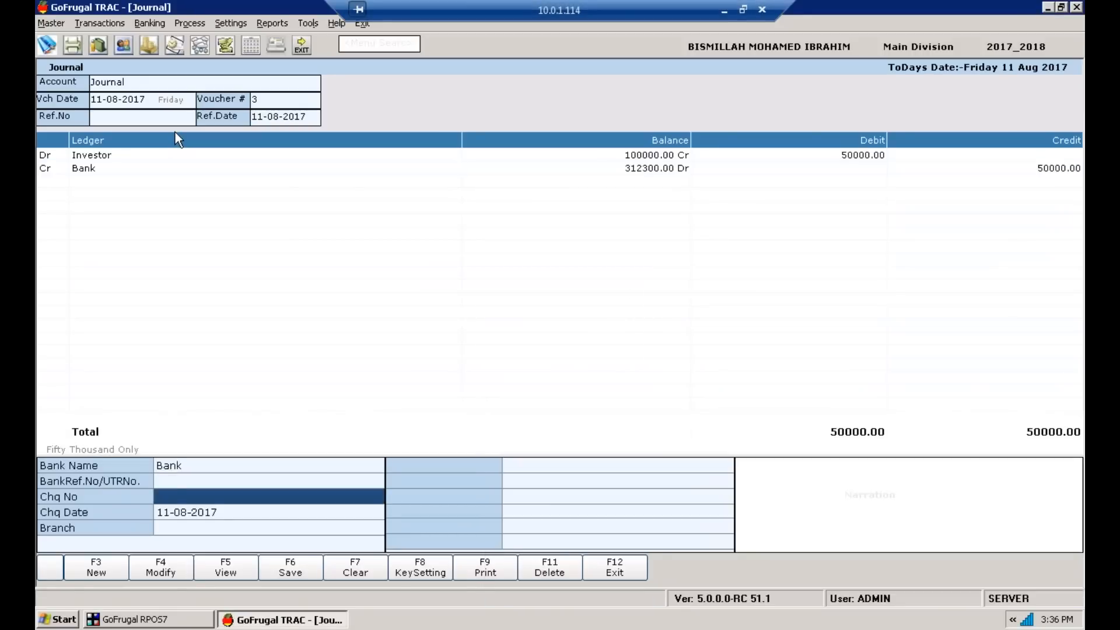
Step: Enter the narration "Paid to my investor", save the journal voucher and close the journal screen
{"action": "type", "text": "Paid to m"}
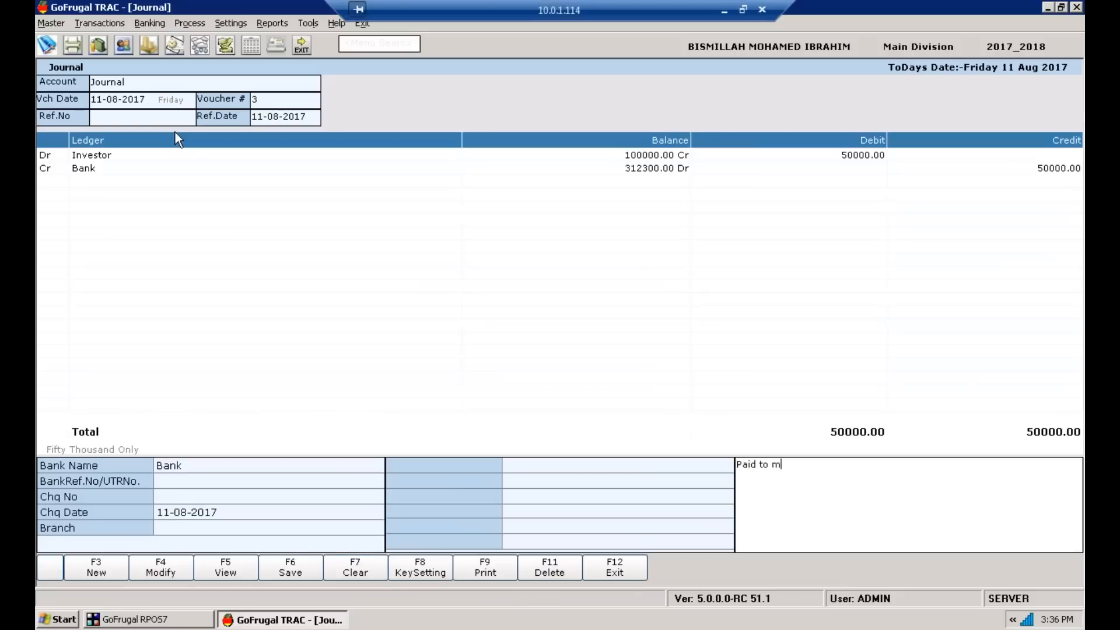
{"action": "type", "text": "y investor"}
{"action": "key", "text": "F6"}
{"action": "key", "text": "Return"}
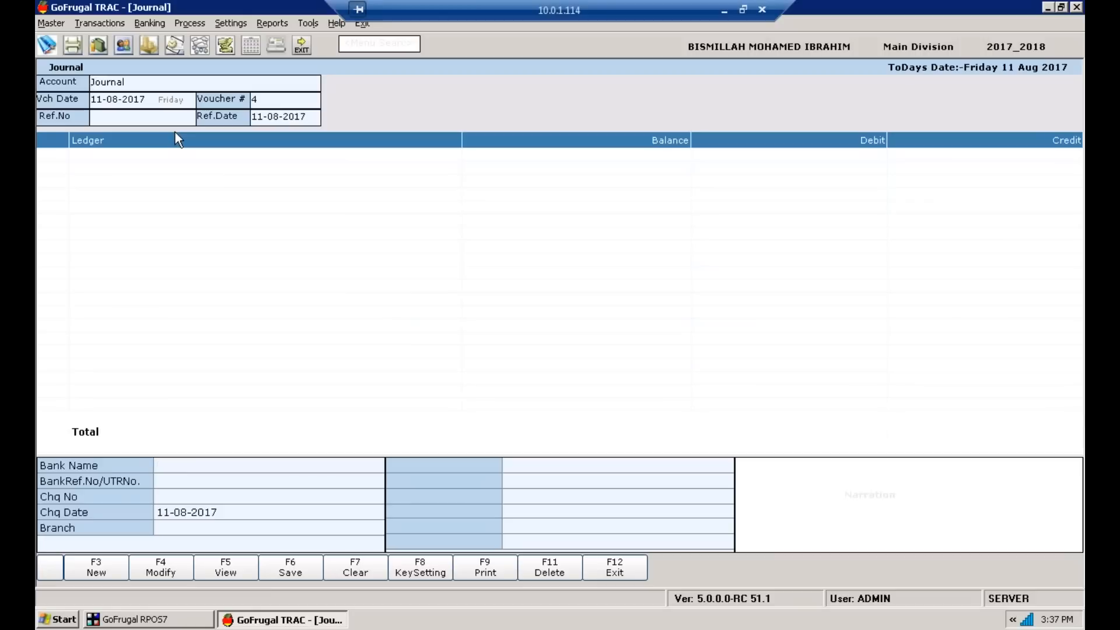
{"action": "key", "text": "Escape"}
{"action": "key", "text": "Left"}
{"action": "key", "text": "Return"}
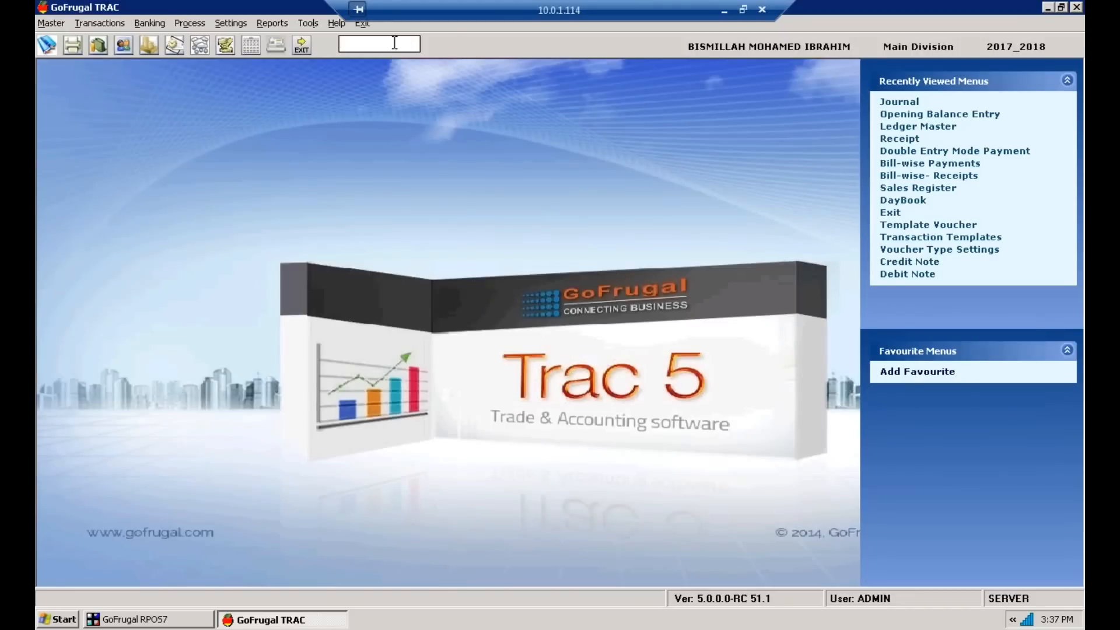
Step: Check Investor's remaining OPEBAL bill balance in the supplier Balance Status report and close the report
{"action": "type", "text": "balance"}
{"action": "key", "text": "Return"}
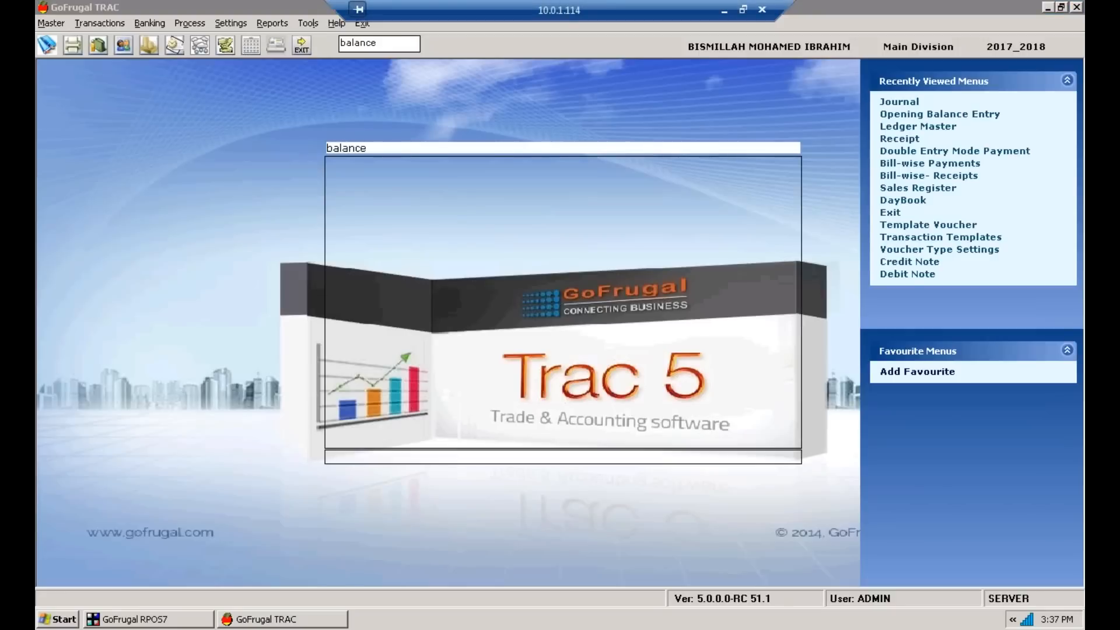
{"action": "key", "text": "Return"}
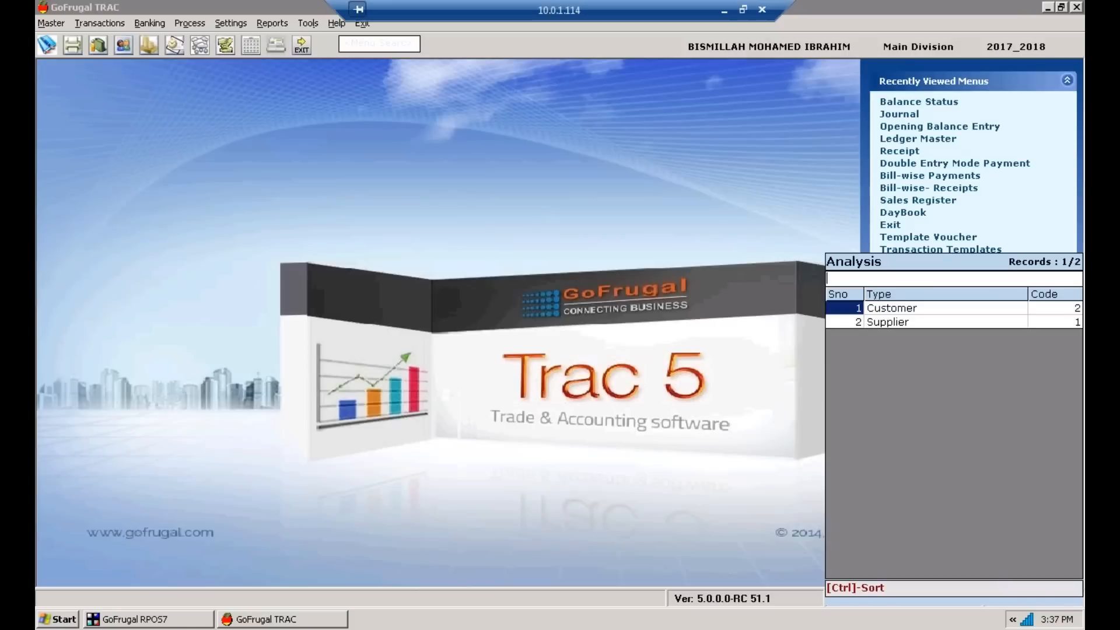
{"action": "key", "text": "Down"}
{"action": "key", "text": "Return"}
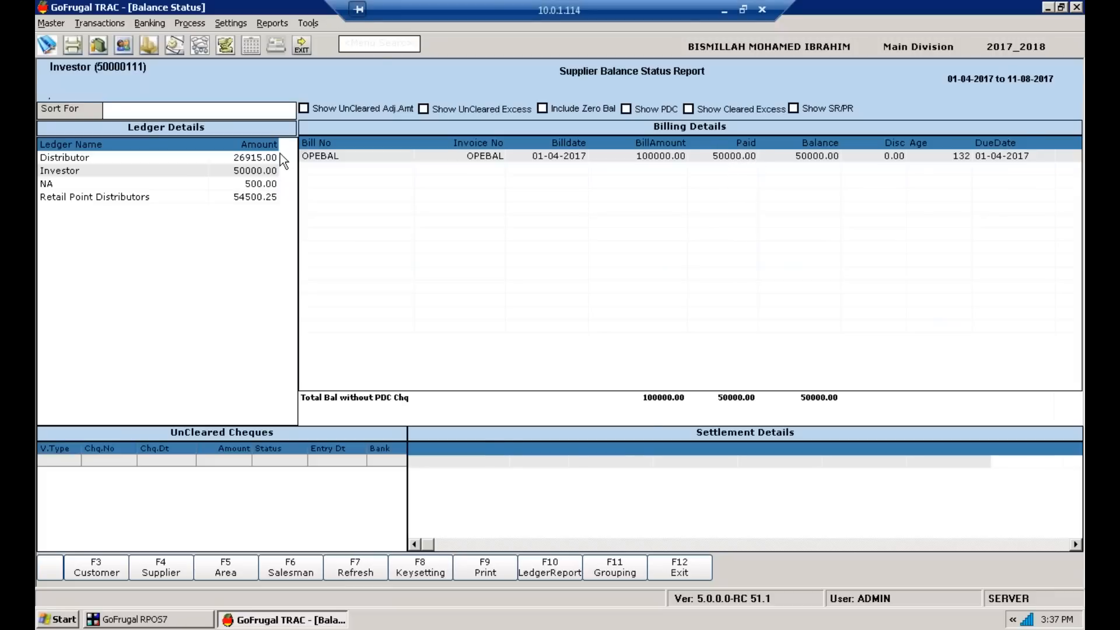
{"action": "key", "text": "F12"}
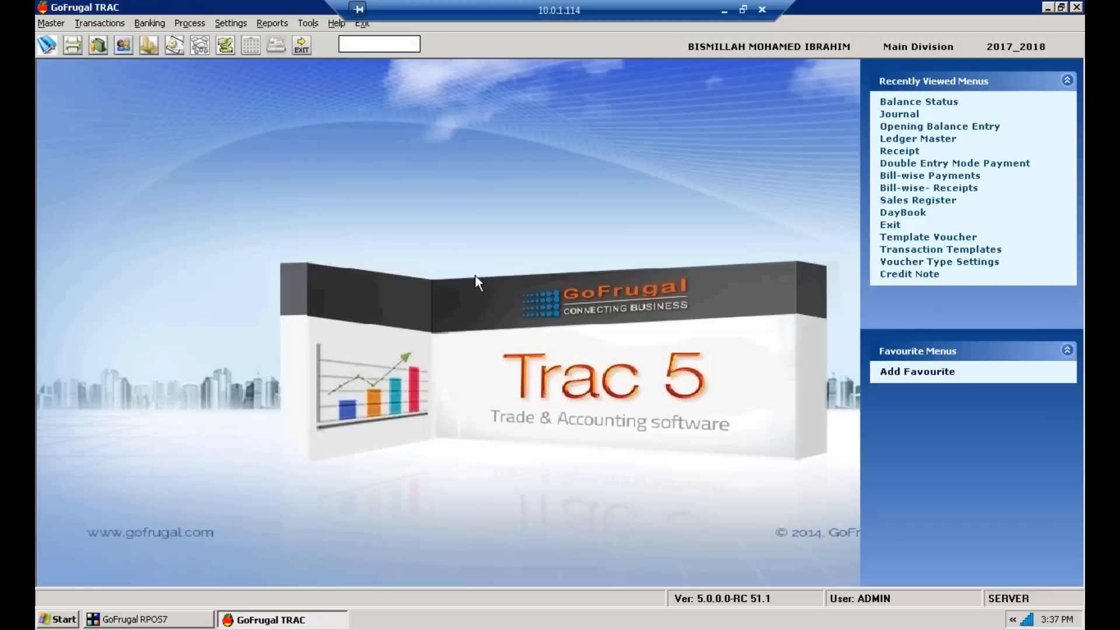
Step: Open the Contra voucher screen and bring up its list of transaction types
{"action": "left_click", "coordinate": [113, 26]}
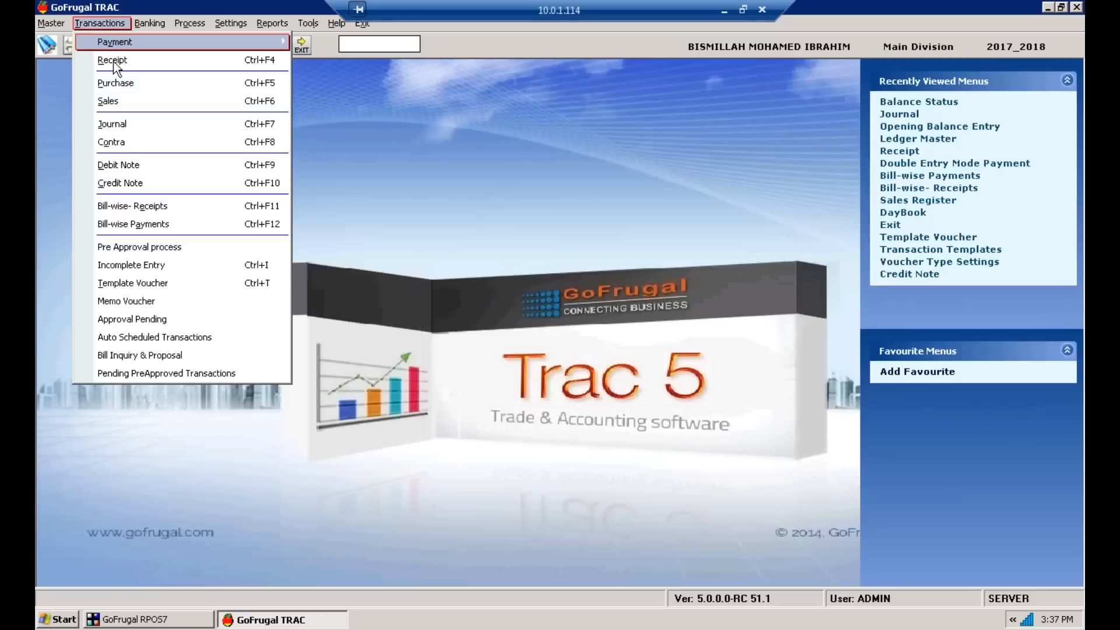
{"action": "left_click", "coordinate": [135, 140]}
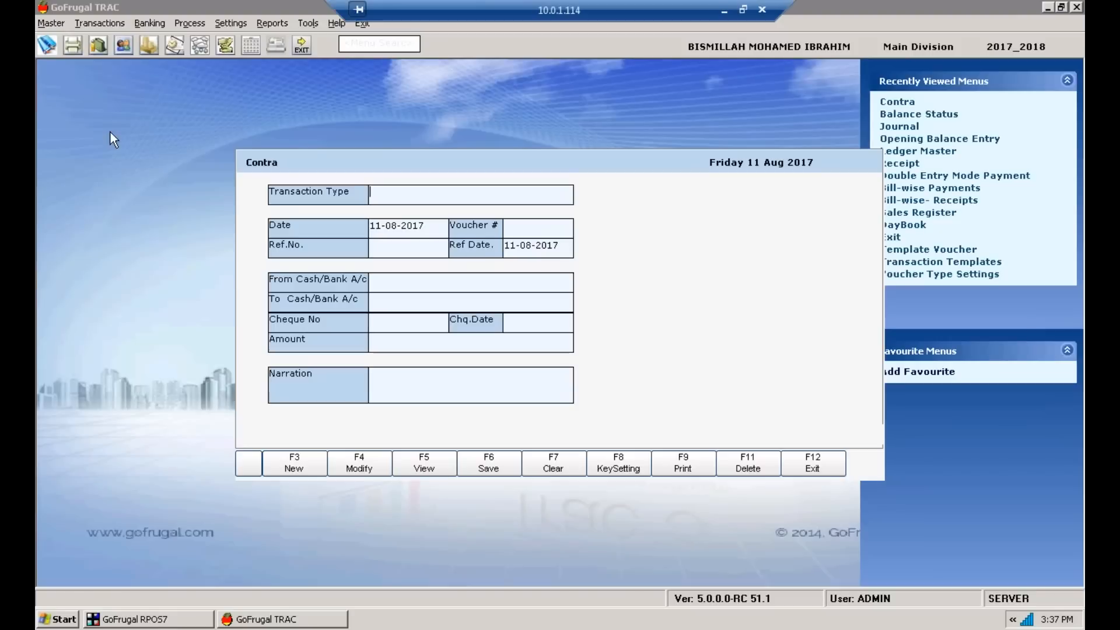
{"action": "key", "text": "Return"}
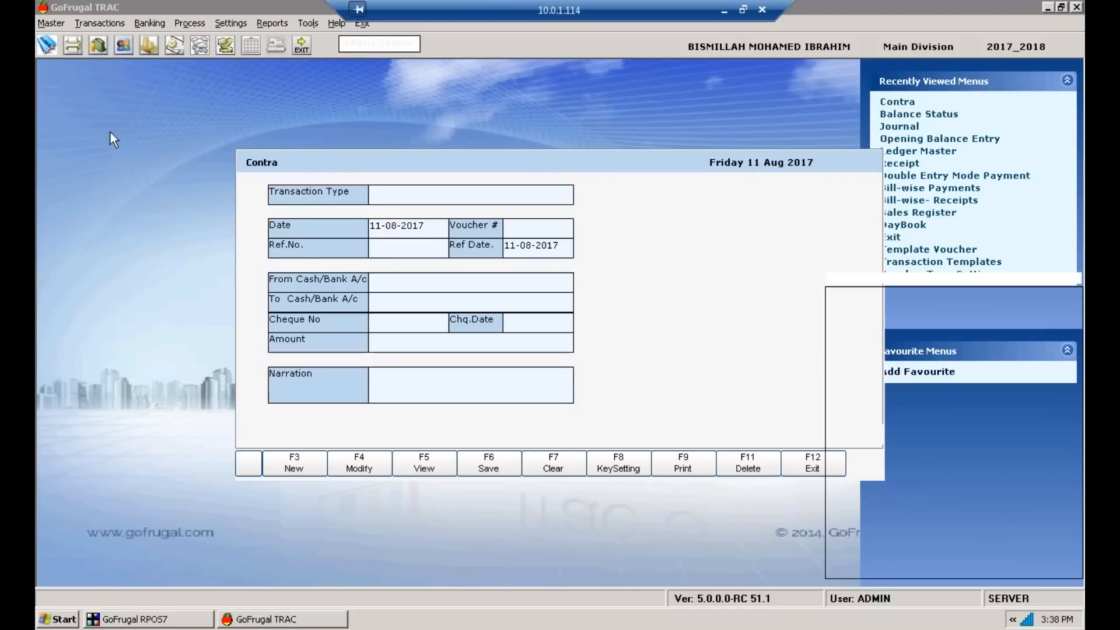
Step: Examine the available contra transaction types, from Cash Deposit through Cash Transfer
{"action": "key", "text": "Down"}
{"action": "key", "text": "Down"}
{"action": "key", "text": "Up"}
{"action": "key", "text": "Up"}
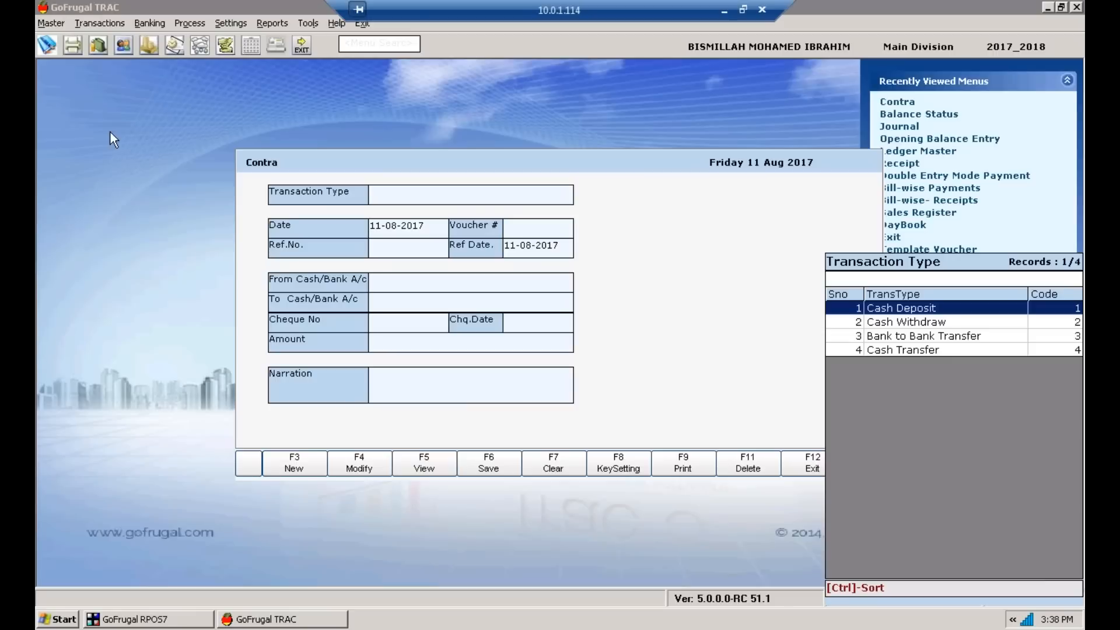
{"action": "key", "text": "Down"}
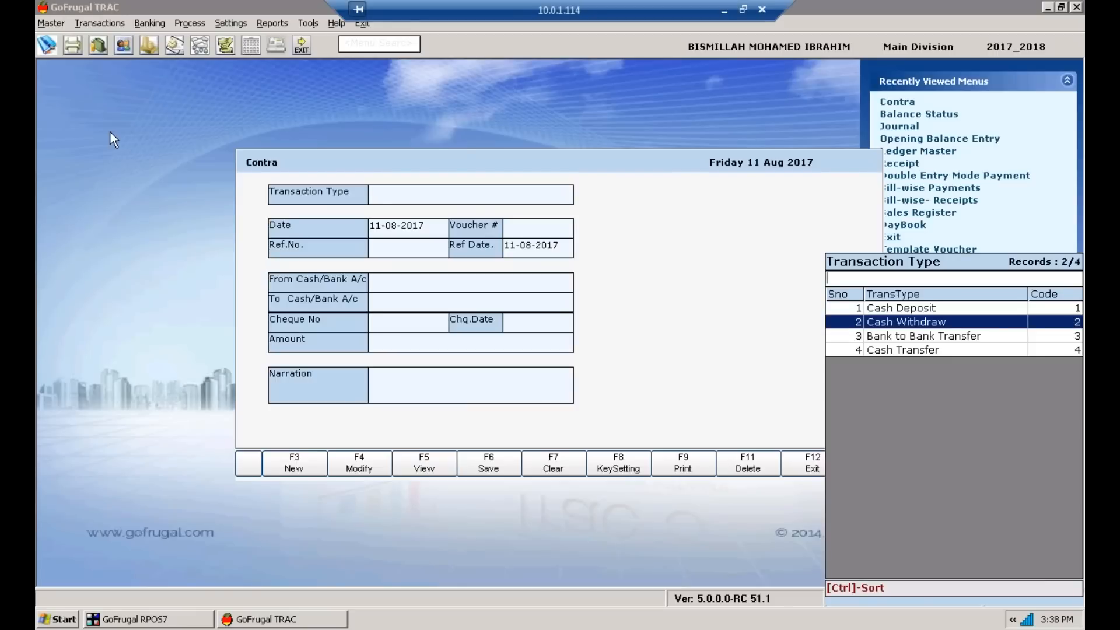
{"action": "key", "text": "Down"}
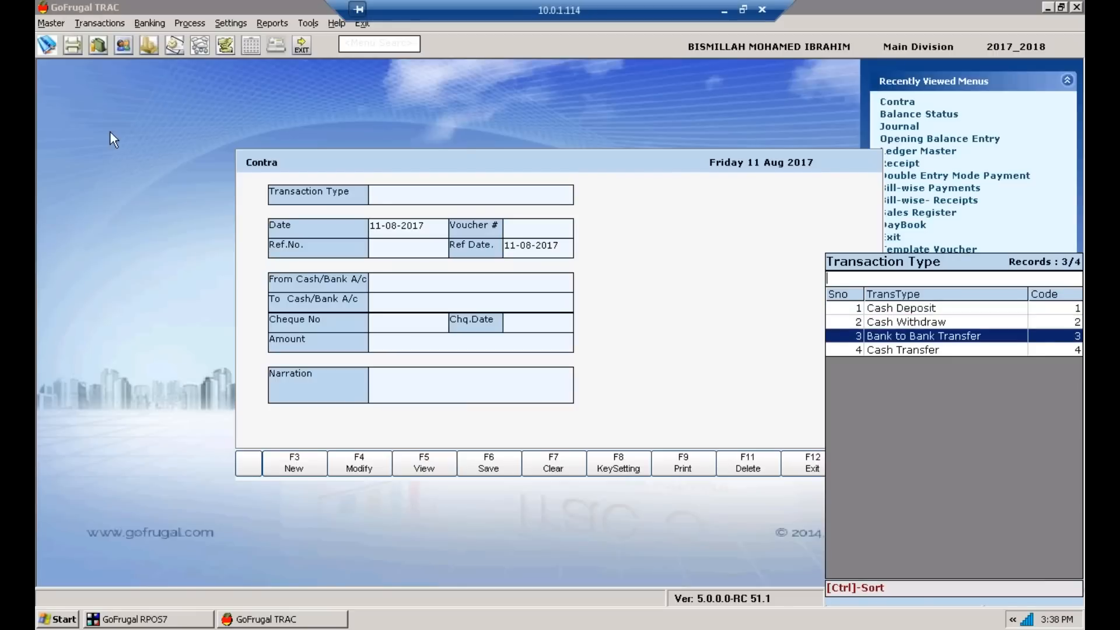
{"action": "key", "text": "Down"}
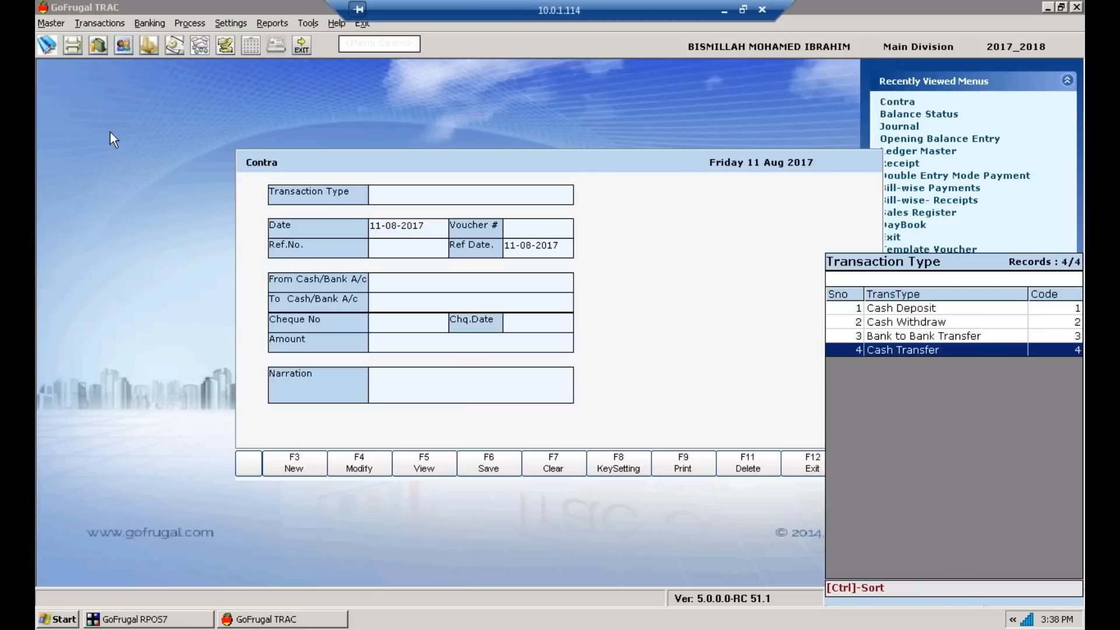
{"action": "key", "text": "Up"}
{"action": "key", "text": "Up"}
{"action": "key", "text": "Up"}
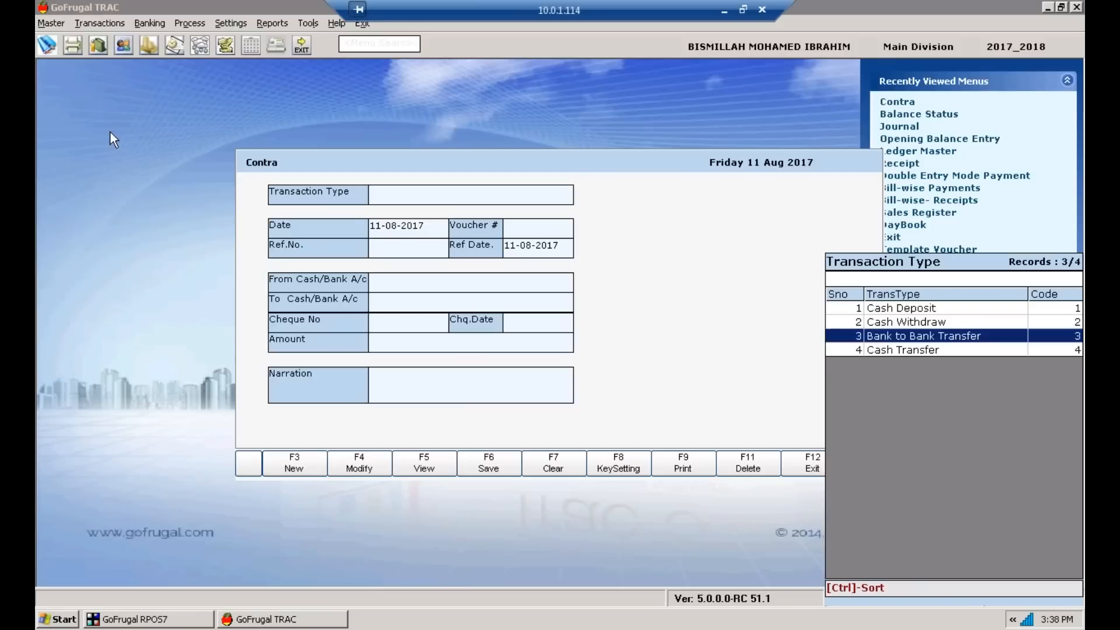
Step: Set the contra's transaction type to Cash Withdraw and its bank account to Bank, keeping the date 11-08-2017
{"action": "key", "text": "Down"}
{"action": "key", "text": "Down"}
{"action": "key", "text": "Up"}
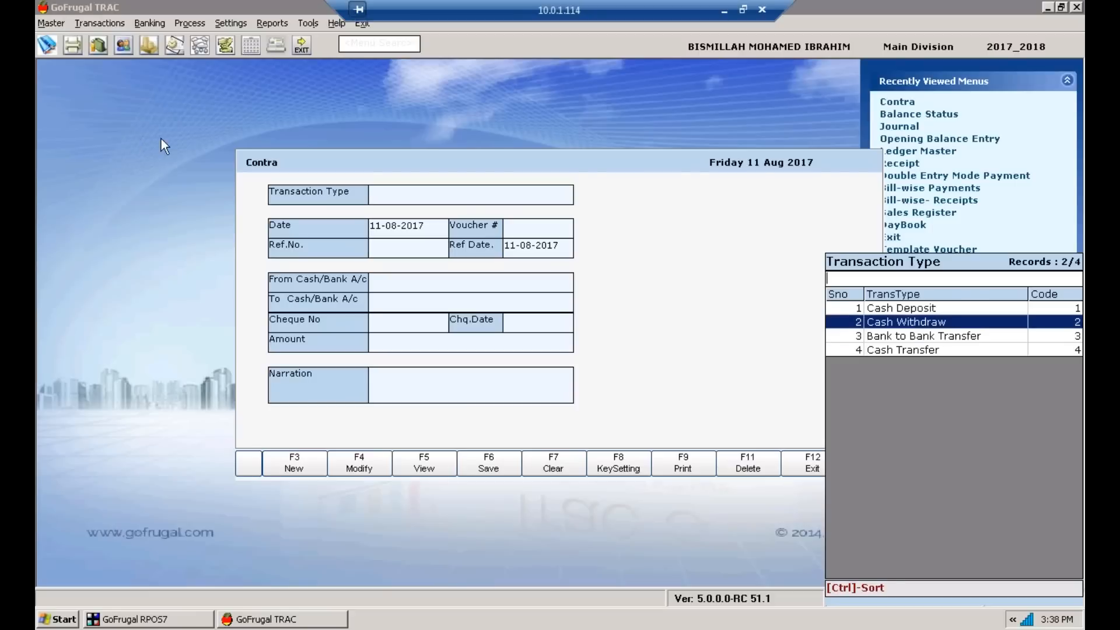
{"action": "key", "text": "Return"}
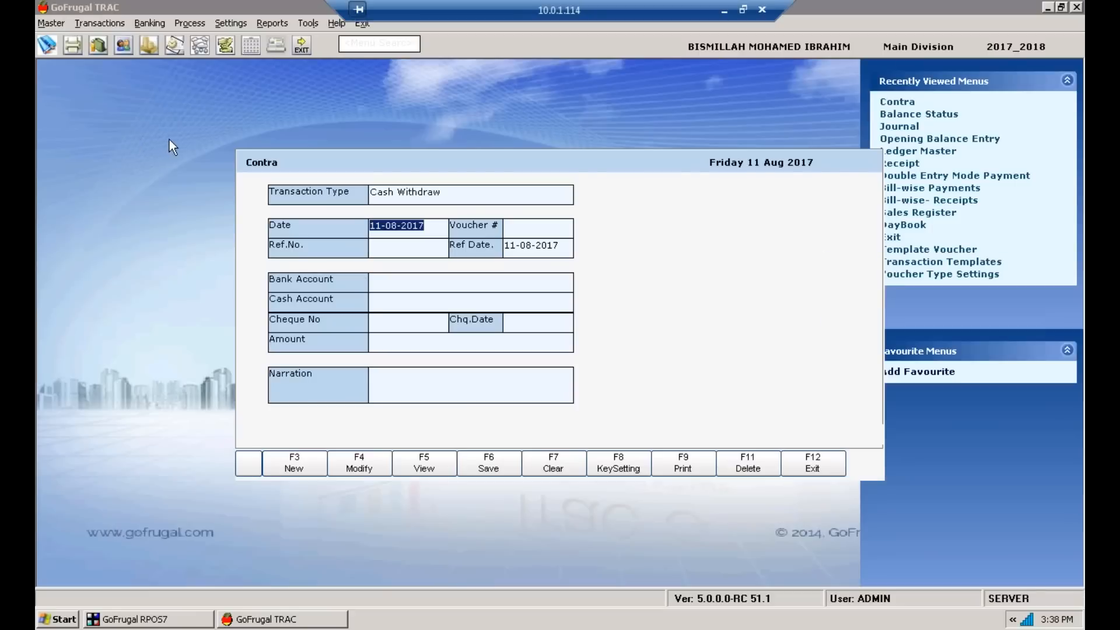
{"action": "key", "text": "Return"}
{"action": "key", "text": "Return"}
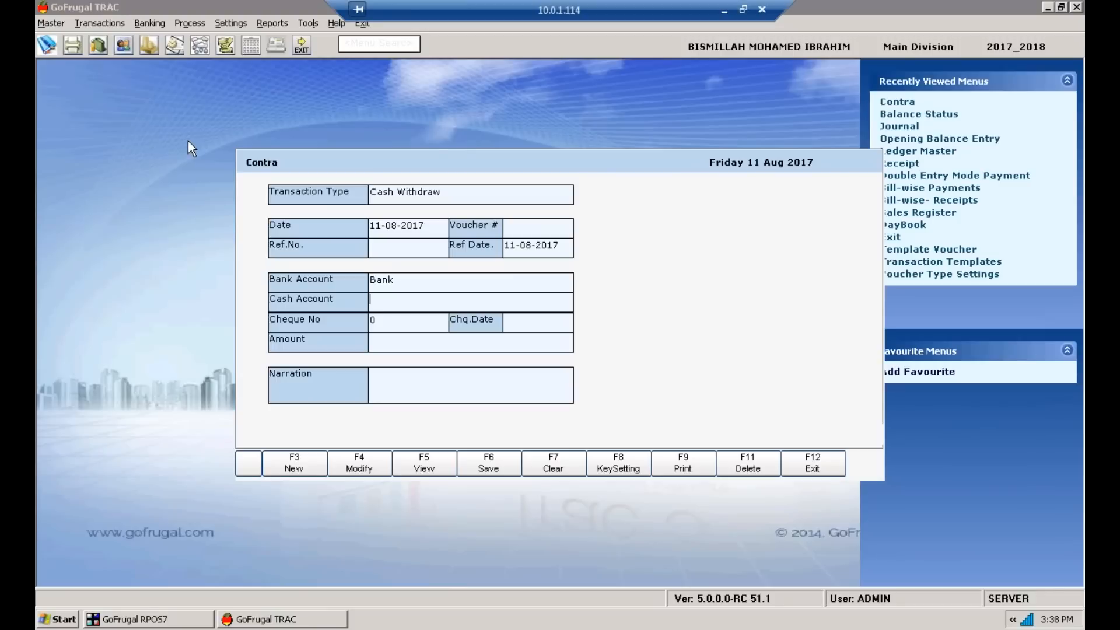
Step: Choose Cash in Hand as the cash account and set the withdrawal amount to 65000
{"action": "key", "text": "Return"}
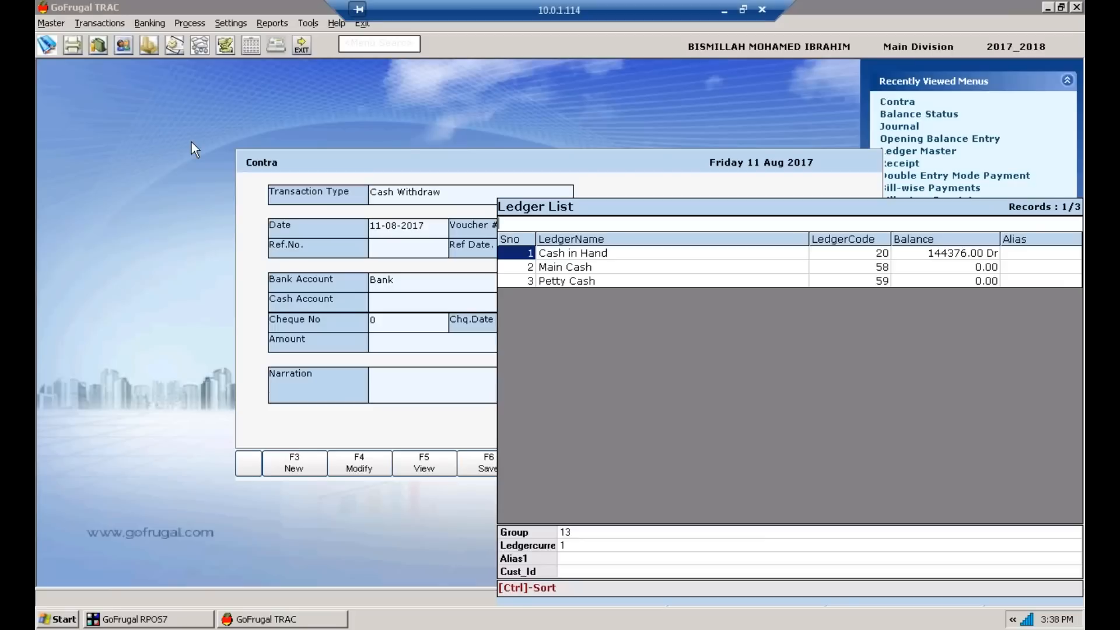
{"action": "key", "text": "Down"}
{"action": "key", "text": "Up"}
{"action": "key", "text": "Down"}
{"action": "key", "text": "Up"}
{"action": "key", "text": "Return"}
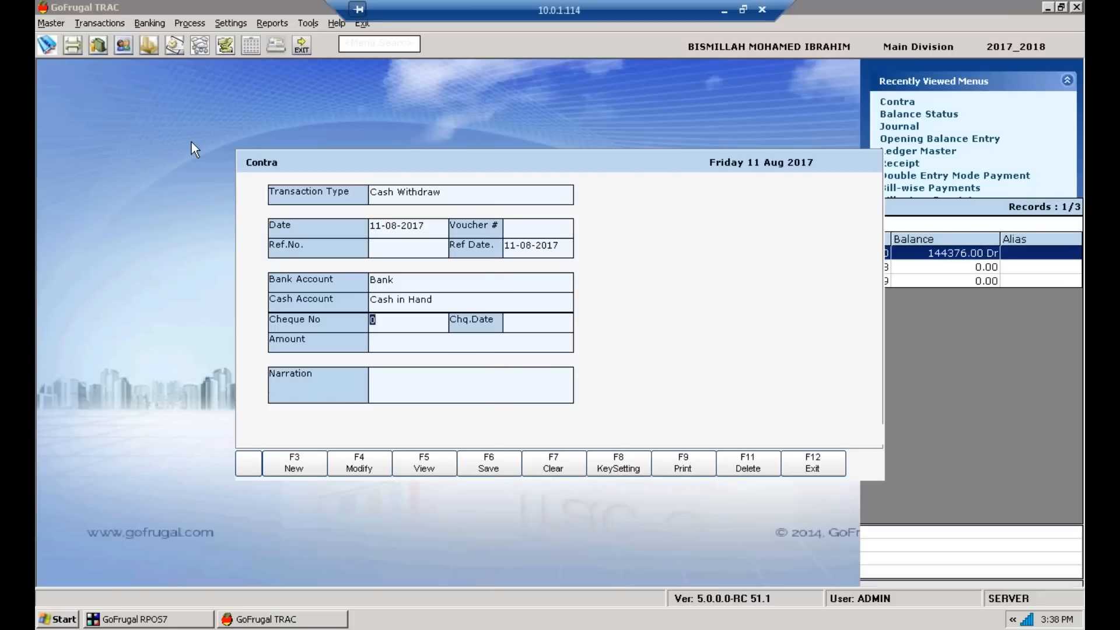
{"action": "key", "text": "Return"}
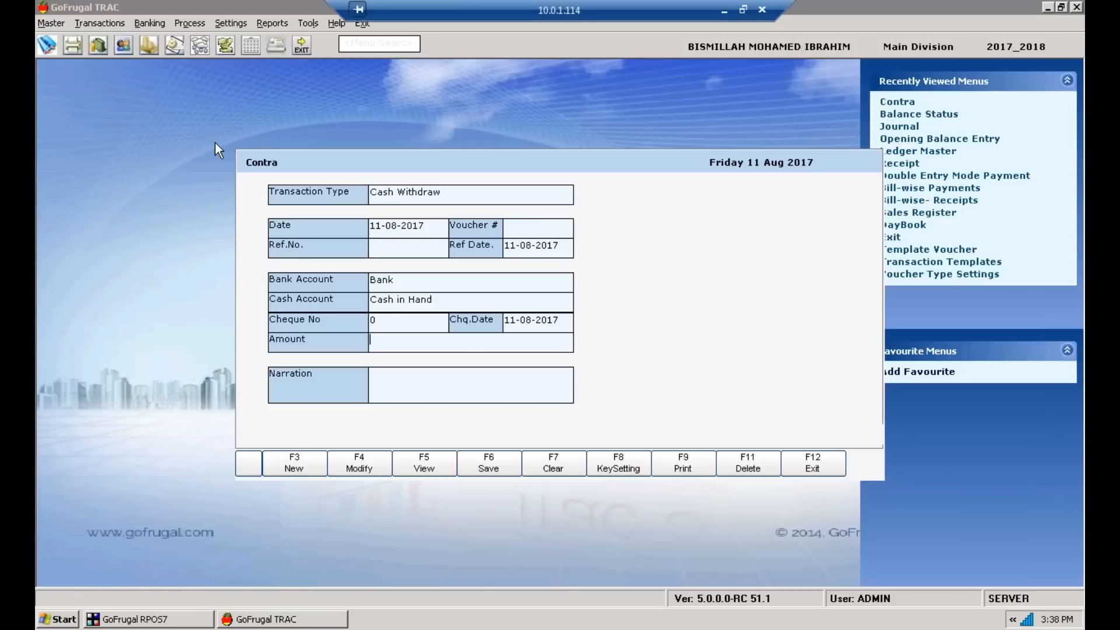
{"action": "type", "text": "65000"}
{"action": "key", "text": "Return"}
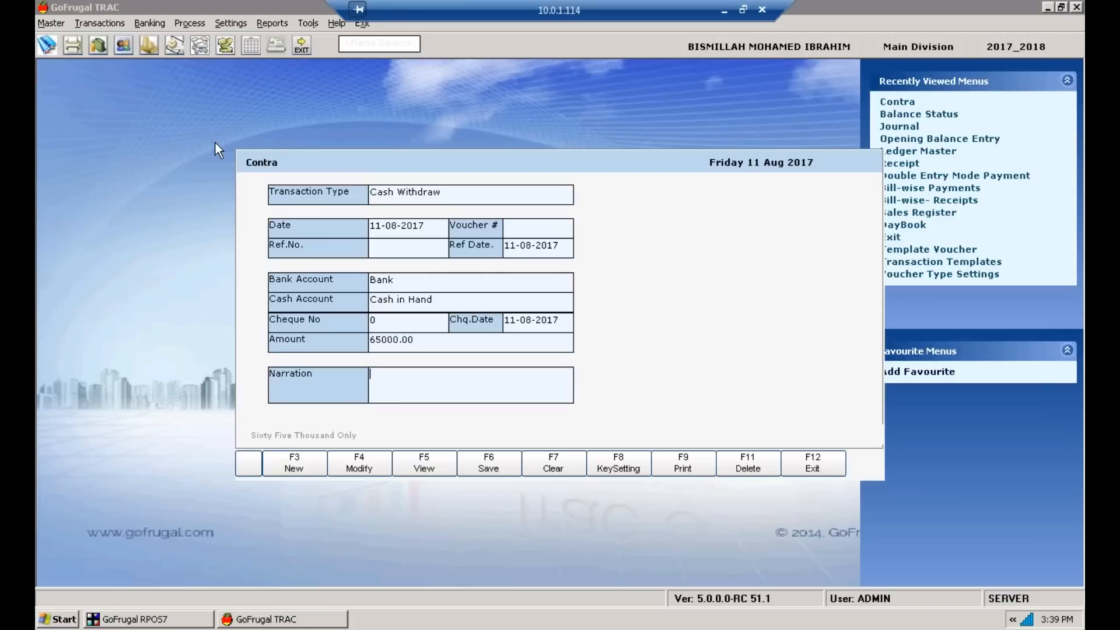
Step: Enter the narration "Withrawn for business use", save the contra voucher and close the Contra screen
{"action": "key", "text": "shift"}
{"action": "type", "text": "W"}
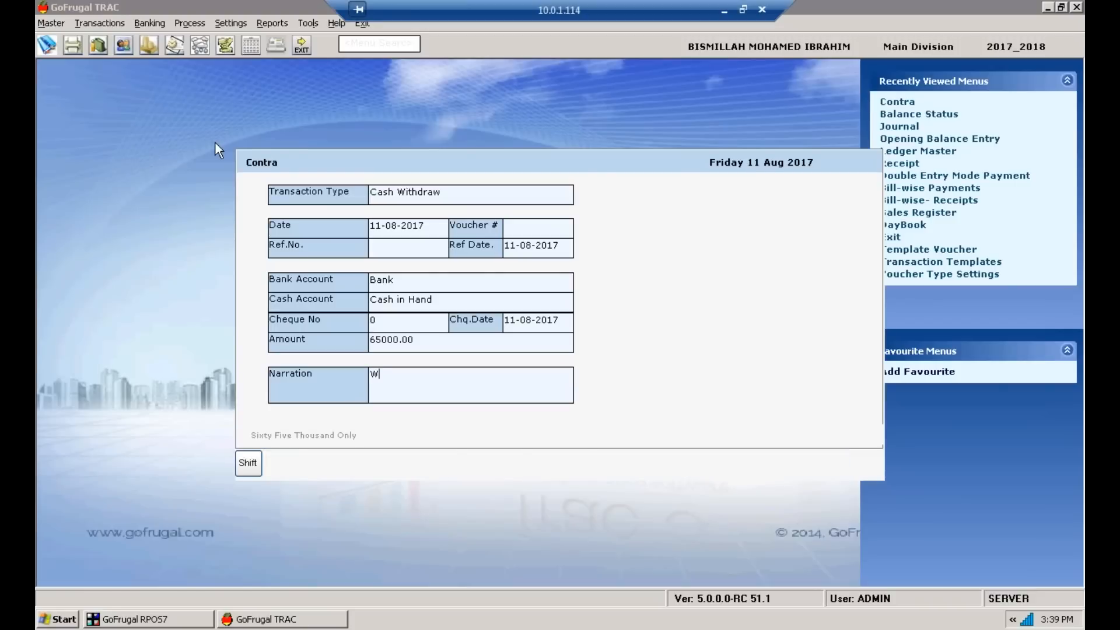
{"action": "type", "text": "ithraw"}
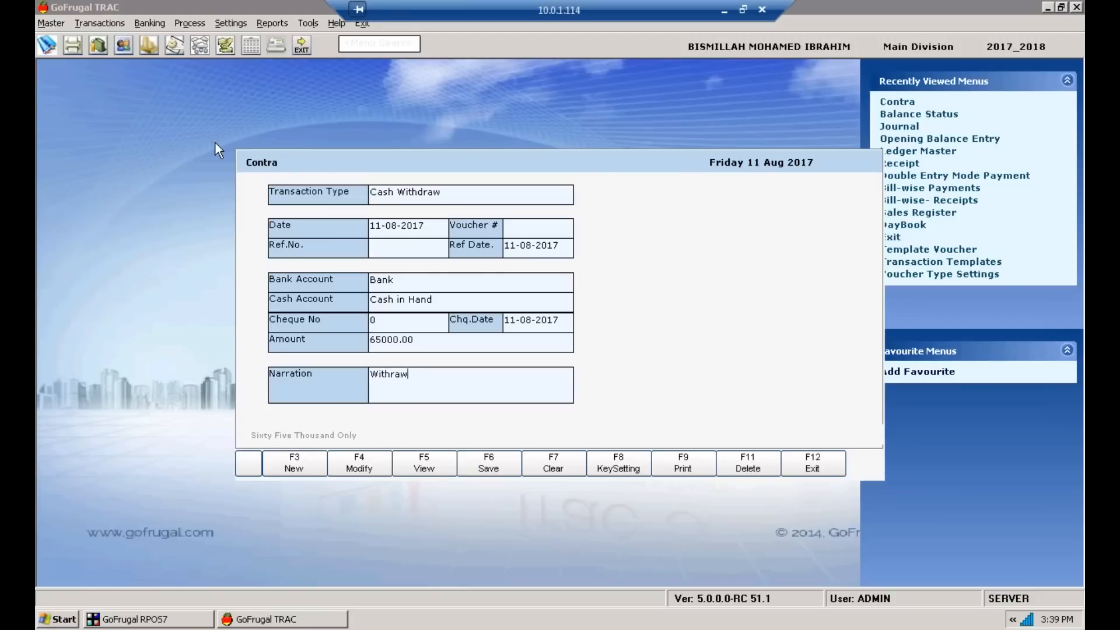
{"action": "type", "text": "n for business use"}
{"action": "key", "text": "F6"}
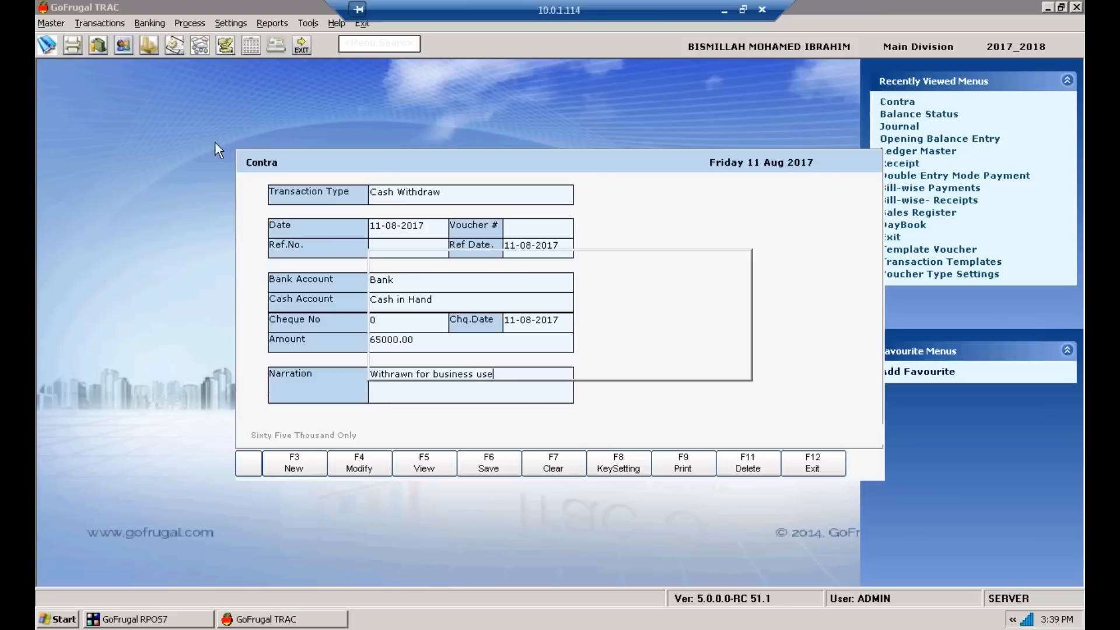
{"action": "key", "text": "Return"}
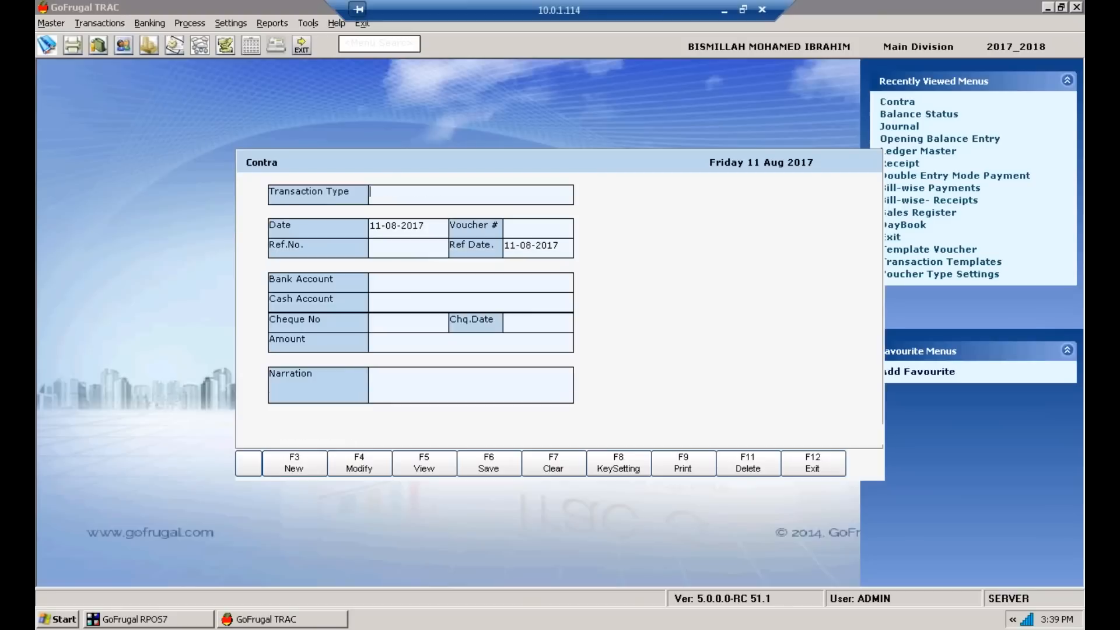
{"action": "key", "text": "Escape"}
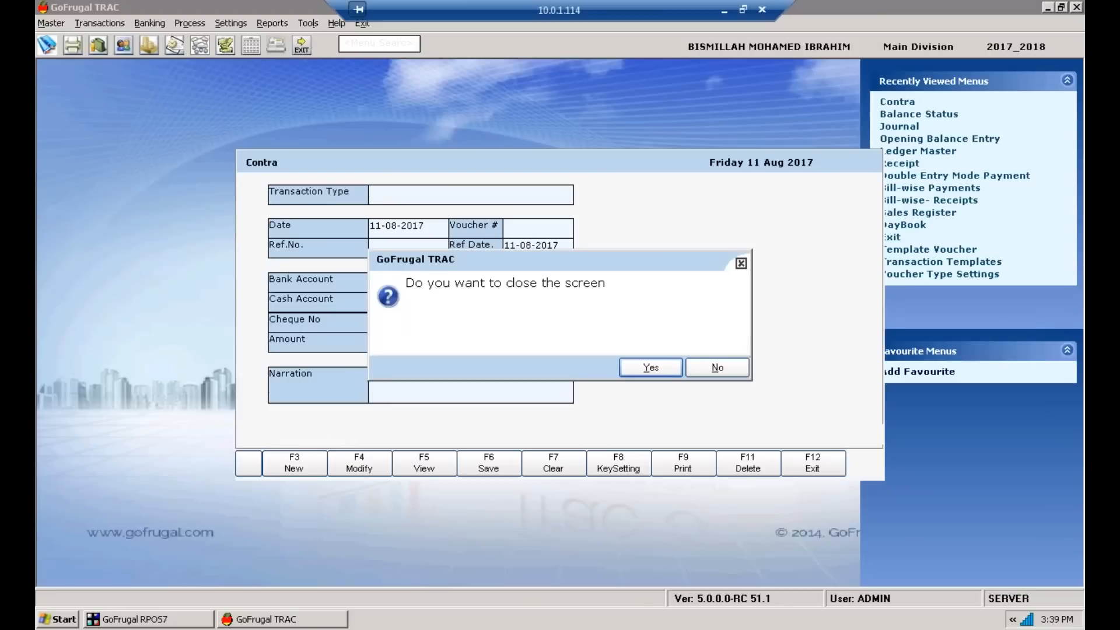
{"action": "key", "text": "Return"}
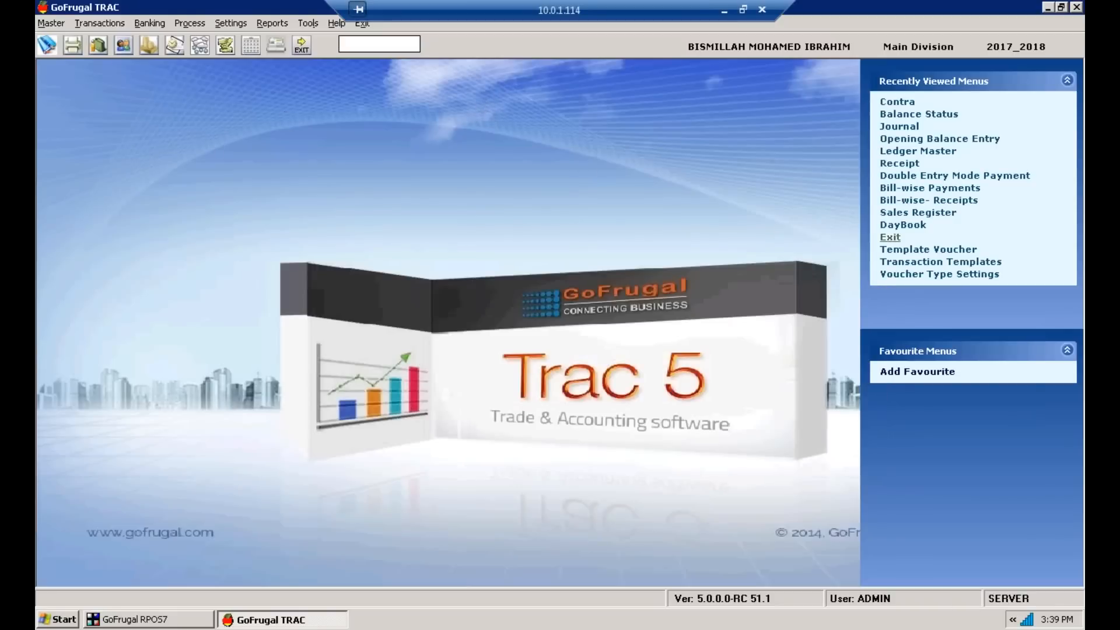
Step: Open the Day Book and examine the 11-08-2017 entries, including the payment, receipt, journal and contra vouchers
{"action": "left_click", "coordinate": [922, 225]}
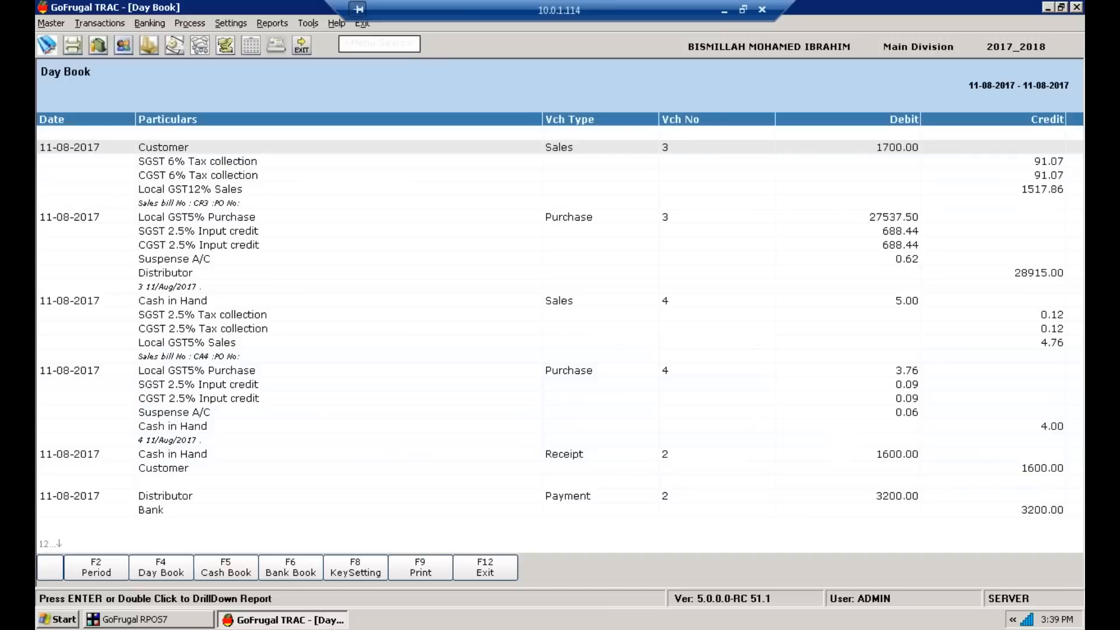
{"action": "left_click", "coordinate": [676, 244]}
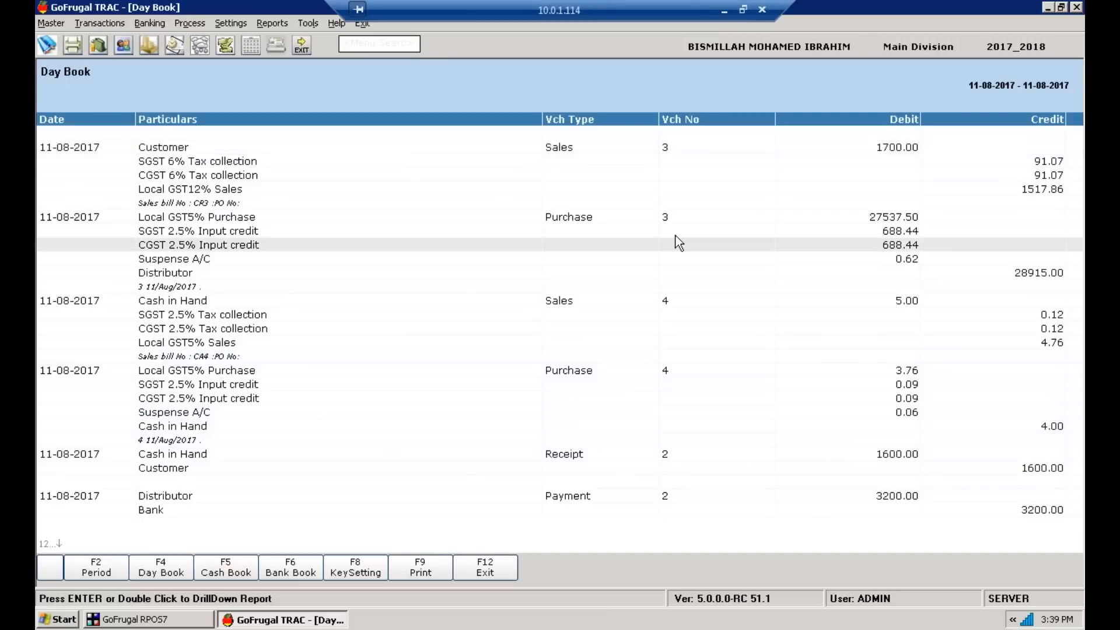
{"action": "key", "text": "Down"}
{"action": "key", "text": "Down"}
{"action": "key", "text": "Down"}
{"action": "key", "text": "Down"}
{"action": "key", "text": "Down"}
{"action": "key", "text": "Down"}
{"action": "key", "text": "Down"}
{"action": "key", "text": "Down"}
{"action": "key", "text": "Down"}
{"action": "key", "text": "Down"}
{"action": "key", "text": "Down"}
{"action": "key", "text": "Down"}
{"action": "key", "text": "Down"}
{"action": "key", "text": "Down"}
{"action": "key", "text": "Down"}
{"action": "key", "text": "Down"}
{"action": "key", "text": "Down"}
{"action": "key", "text": "Down"}
{"action": "key", "text": "Down"}
{"action": "key", "text": "Down"}
{"action": "key", "text": "Down"}
{"action": "key", "text": "Down"}
{"action": "key", "text": "Down"}
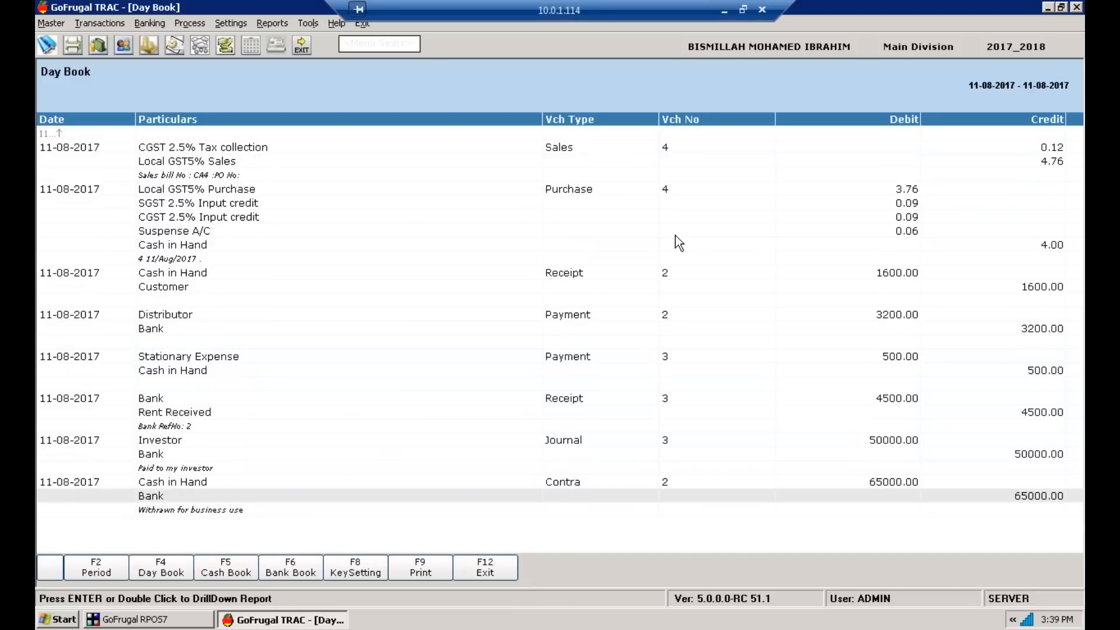
{"action": "key", "text": "Up"}
{"action": "key", "text": "Up"}
{"action": "key", "text": "Up"}
{"action": "key", "text": "Up"}
{"action": "key", "text": "Up"}
{"action": "key", "text": "Up"}
{"action": "key", "text": "Up"}
{"action": "key", "text": "Up"}
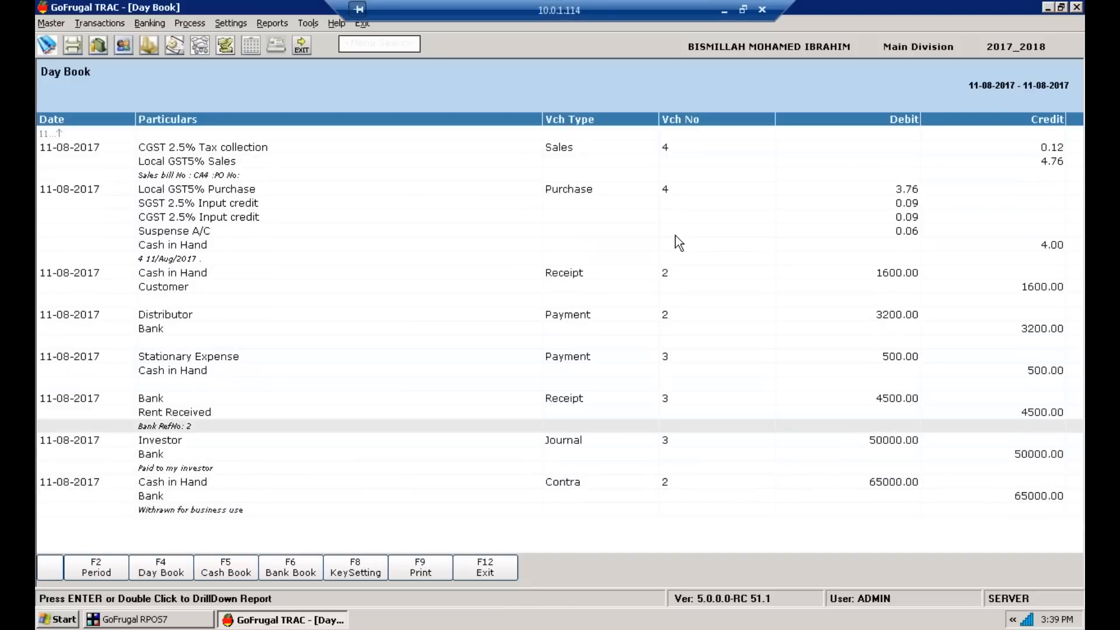
{"action": "key", "text": "Up"}
{"action": "key", "text": "Up"}
{"action": "key", "text": "Up"}
{"action": "key", "text": "Up"}
{"action": "key", "text": "Up"}
{"action": "key", "text": "Up"}
{"action": "key", "text": "Up"}
{"action": "key", "text": "Up"}
{"action": "key", "text": "Up"}
{"action": "key", "text": "Up"}
{"action": "key", "text": "Up"}
{"action": "key", "text": "Up"}
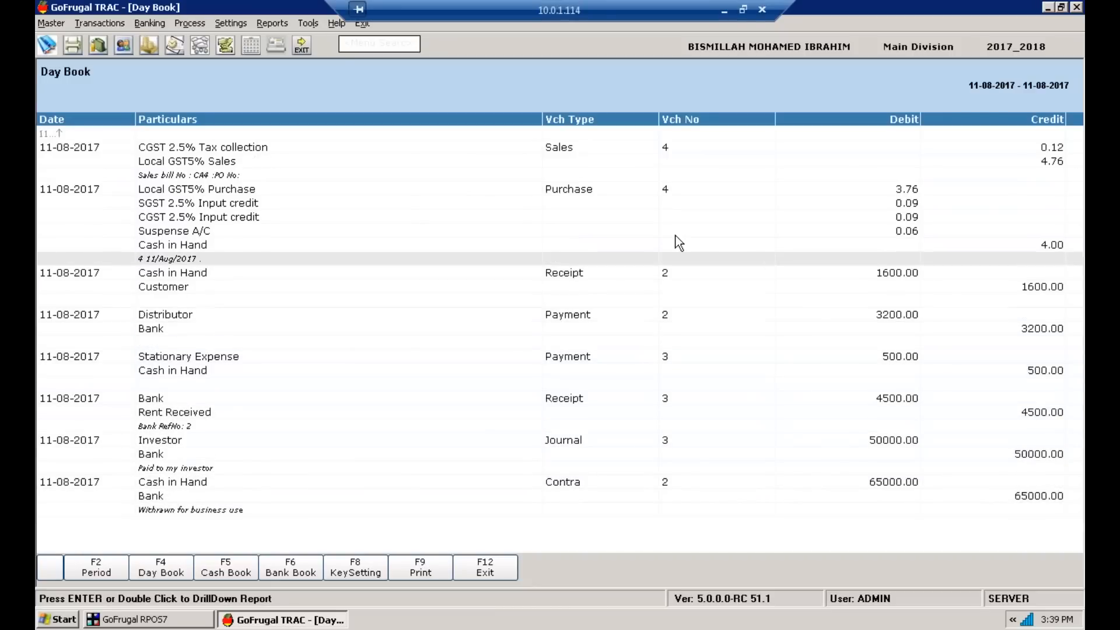
Step: Examine the earlier sales and purchase entries in the Day Book, and close the report
{"action": "key", "text": "Up"}
{"action": "key", "text": "Up"}
{"action": "key", "text": "Up"}
{"action": "key", "text": "Up"}
{"action": "key", "text": "Up"}
{"action": "key", "text": "Up"}
{"action": "key", "text": "Up"}
{"action": "key", "text": "Up"}
{"action": "key", "text": "Up"}
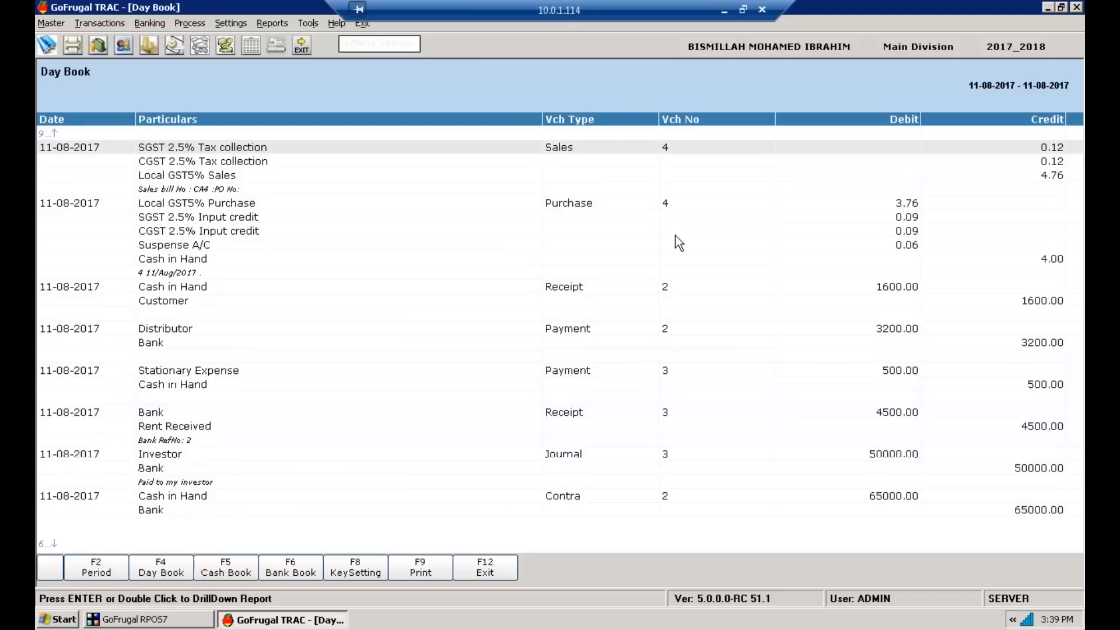
{"action": "key", "text": "Up"}
{"action": "key", "text": "Escape"}
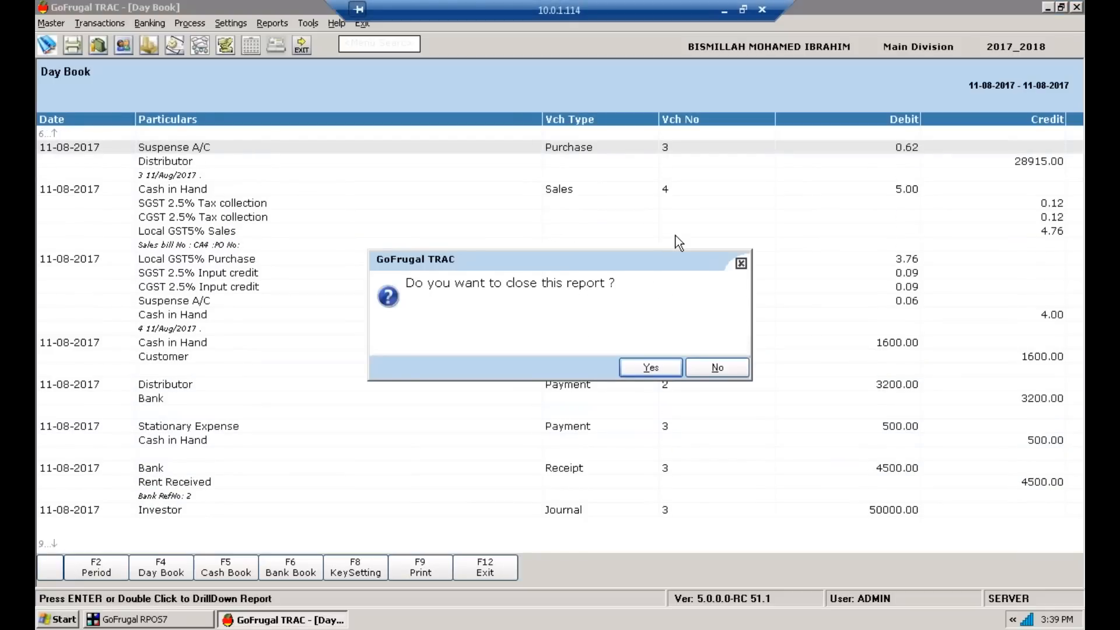
{"action": "key", "text": "Return"}
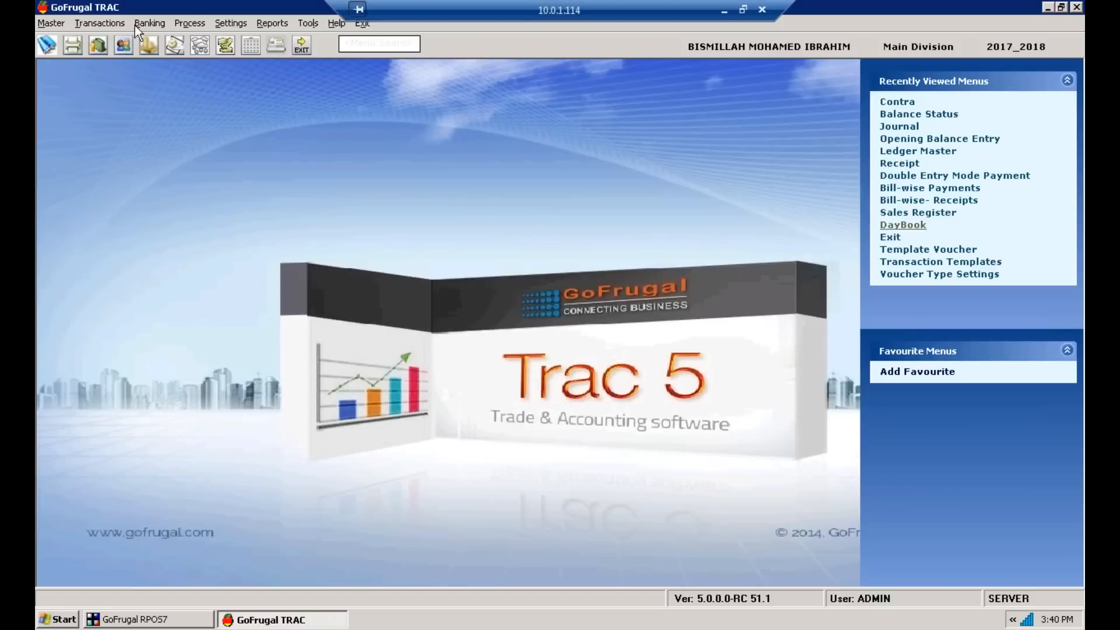
Step: Open the Debit Note screen and search for existing vouchers from 10-08-2017 to 11-08-2017
{"action": "left_click", "coordinate": [100, 24]}
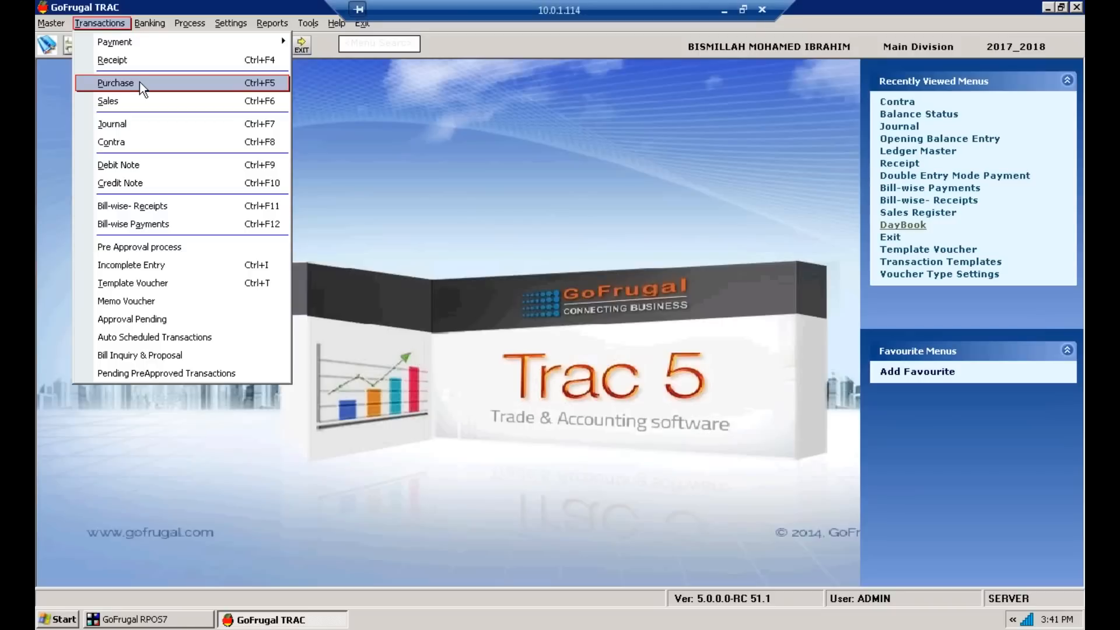
{"action": "left_click", "coordinate": [150, 165]}
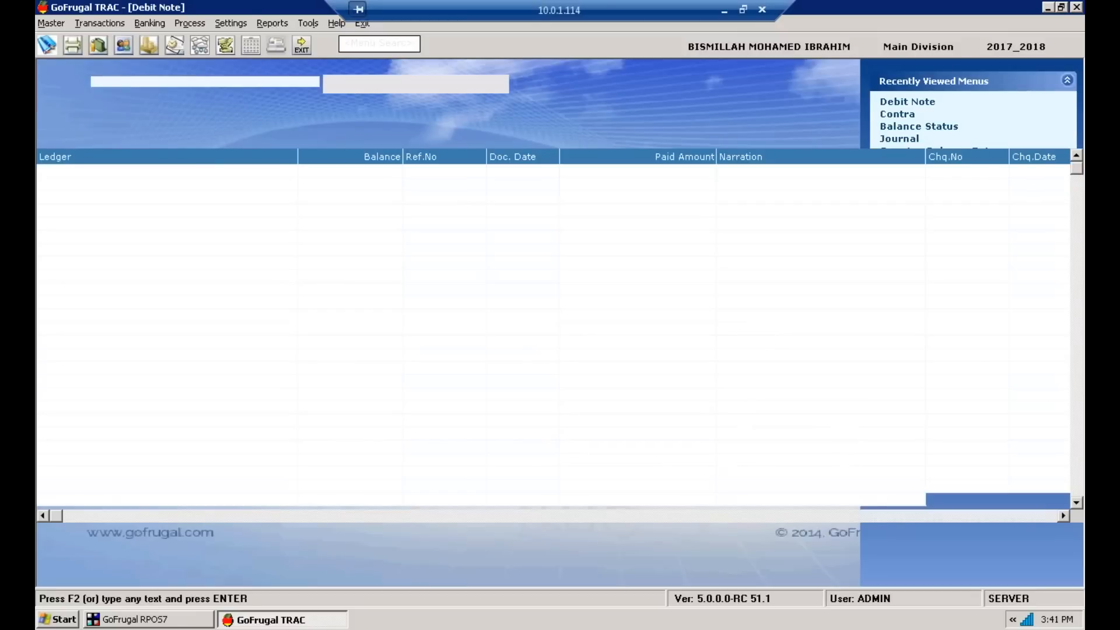
{"action": "left_click", "coordinate": [232, 570]}
{"action": "key", "text": "Return"}
{"action": "key", "text": "Return"}
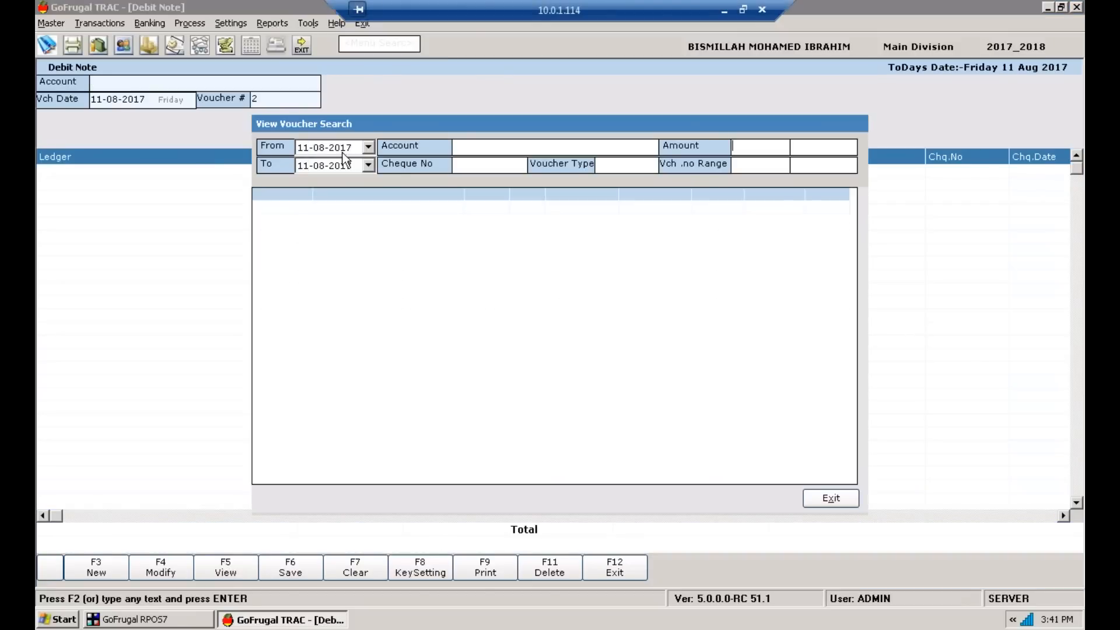
{"action": "left_click", "coordinate": [302, 150]}
{"action": "type", "text": "10"}
{"action": "key", "text": "Return"}
{"action": "key", "text": "Return"}
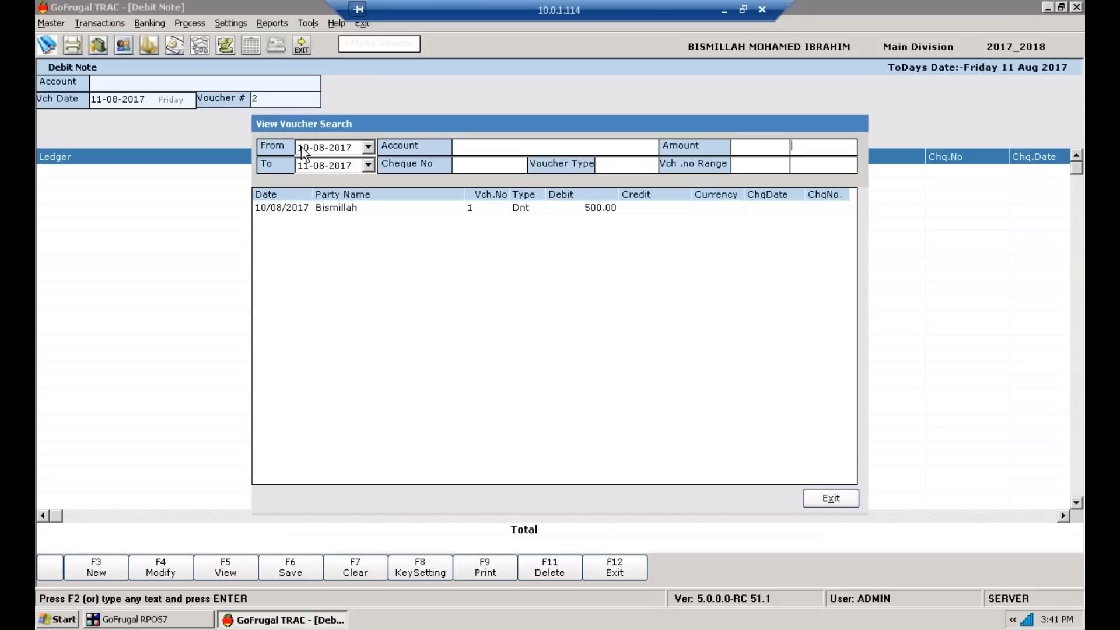
Step: Open the debit note dated 10-08-2017, examine its account, ledger and paid amount, and close the Debit Note screen
{"action": "key", "text": "Return"}
{"action": "key", "text": "Return"}
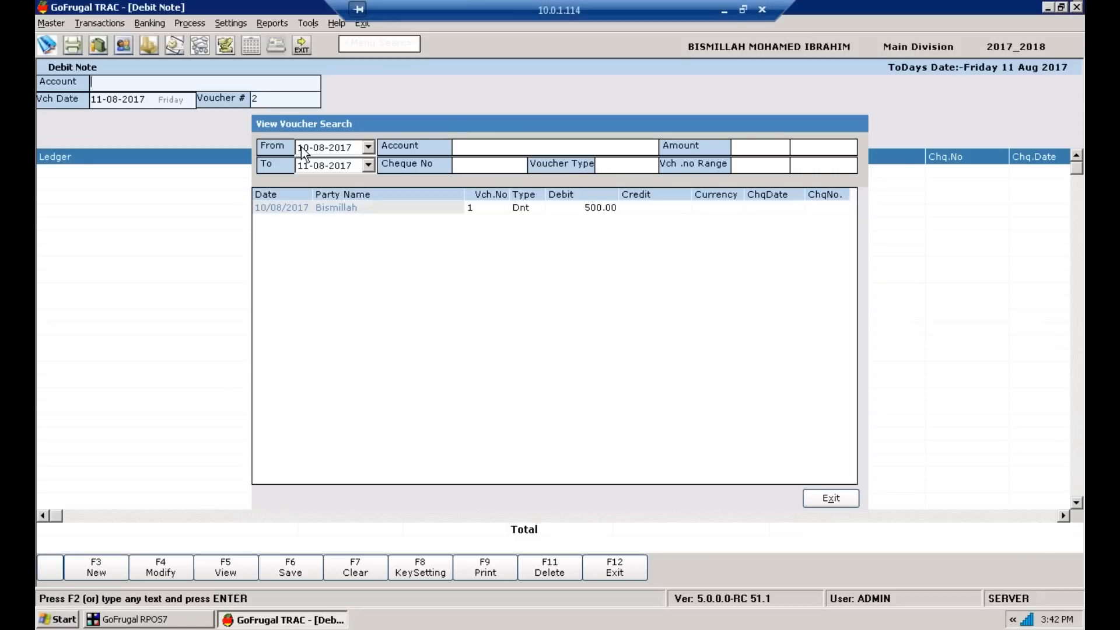
{"action": "key", "text": "Return"}
{"action": "key", "text": "Escape"}
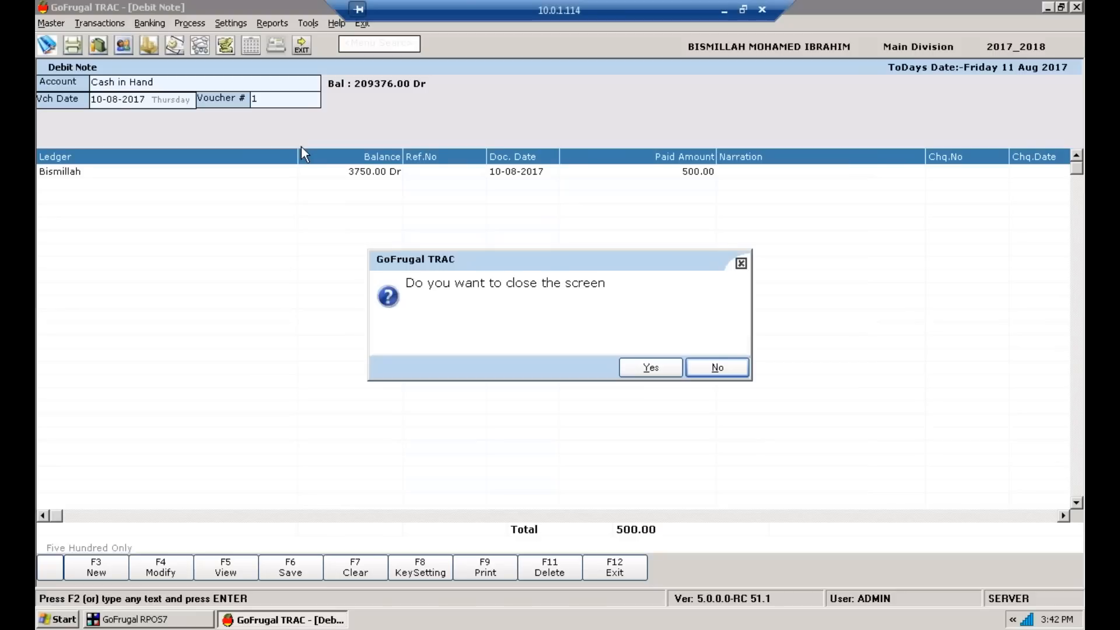
{"action": "key", "text": "Left"}
{"action": "key", "text": "Right"}
{"action": "key", "text": "Return"}
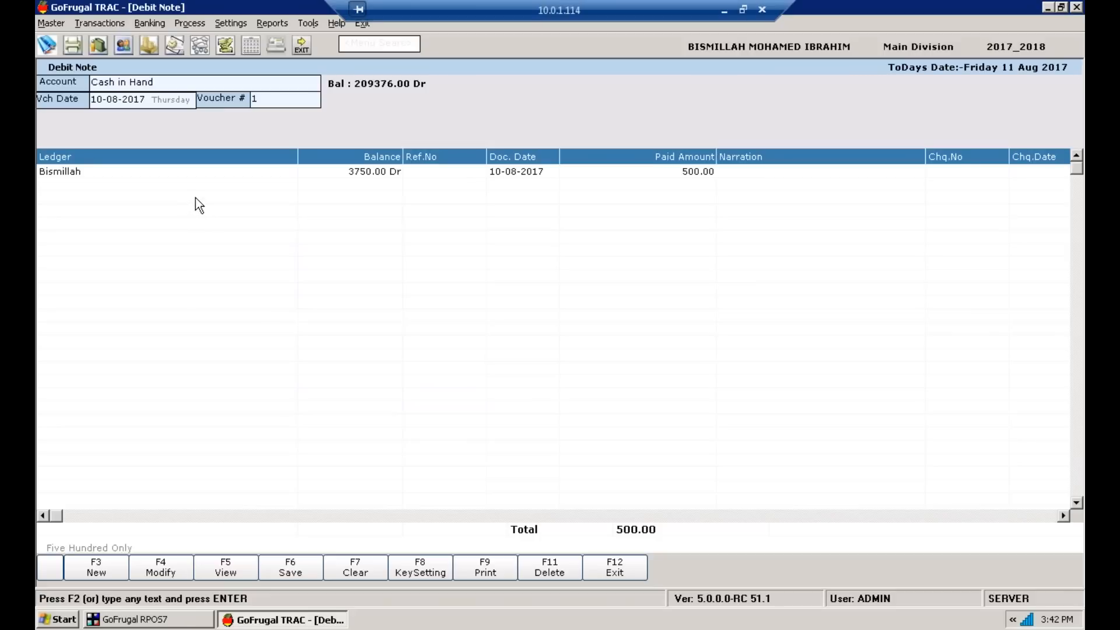
{"action": "left_click", "coordinate": [598, 567]}
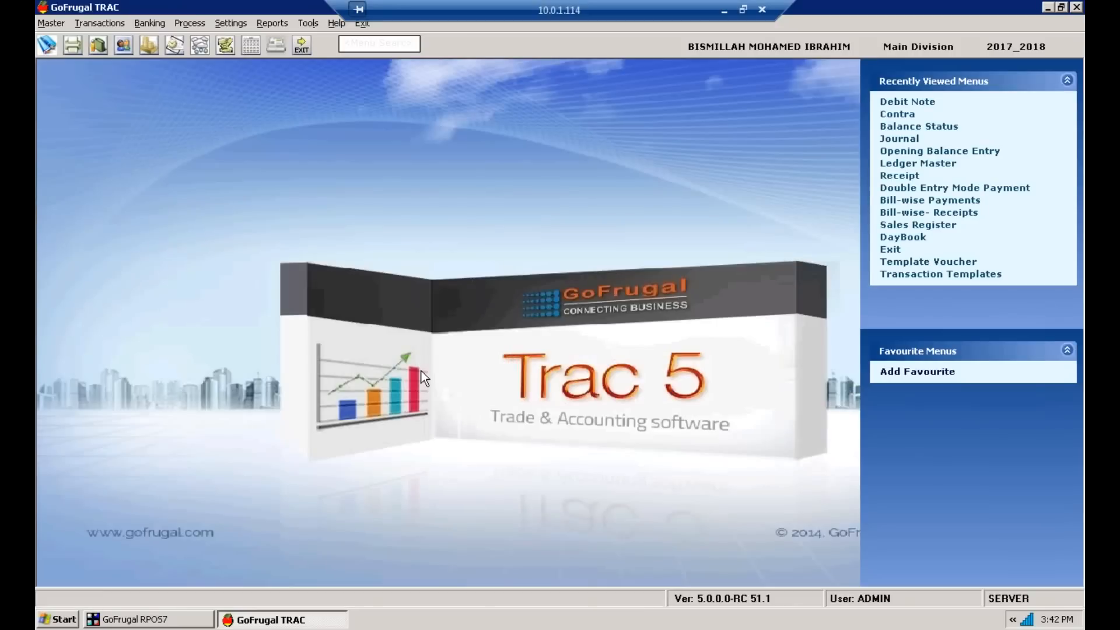
Step: View the Monthly Expenses transaction template, examine its debit and credit ledgers and formulas, and close the template screen
{"action": "left_click", "coordinate": [99, 24]}
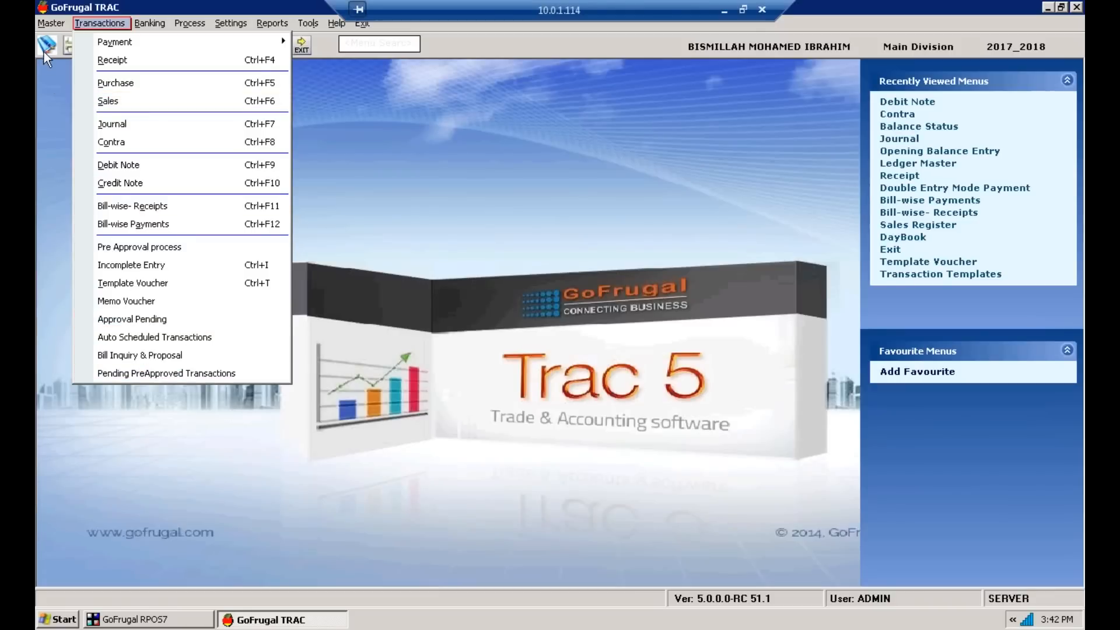
{"action": "mouse_move", "coordinate": [57, 29]}
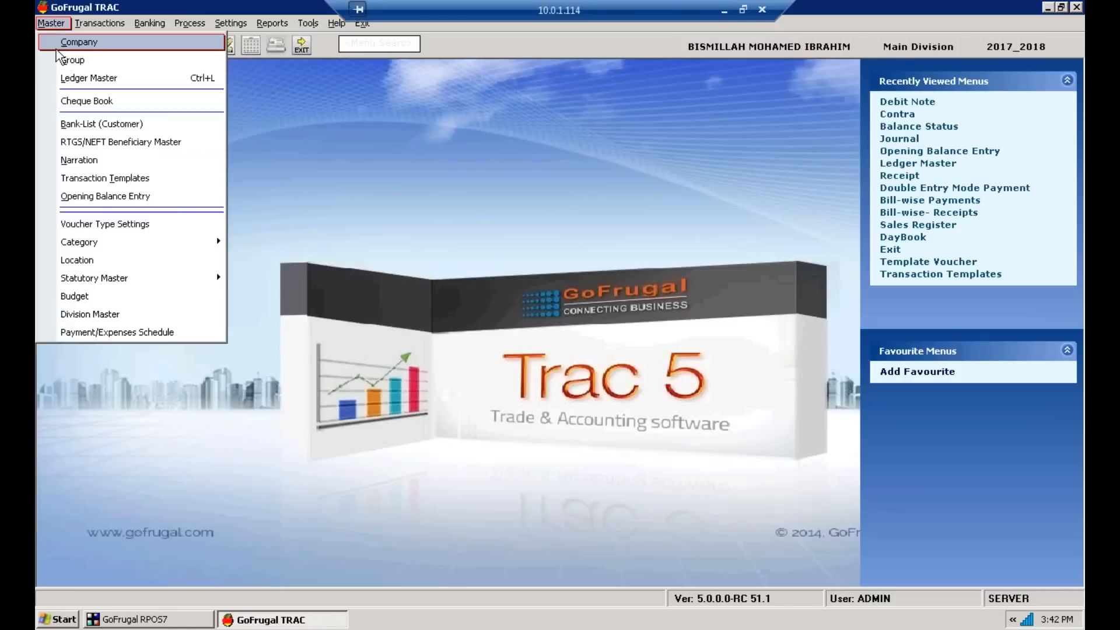
{"action": "left_click", "coordinate": [127, 181]}
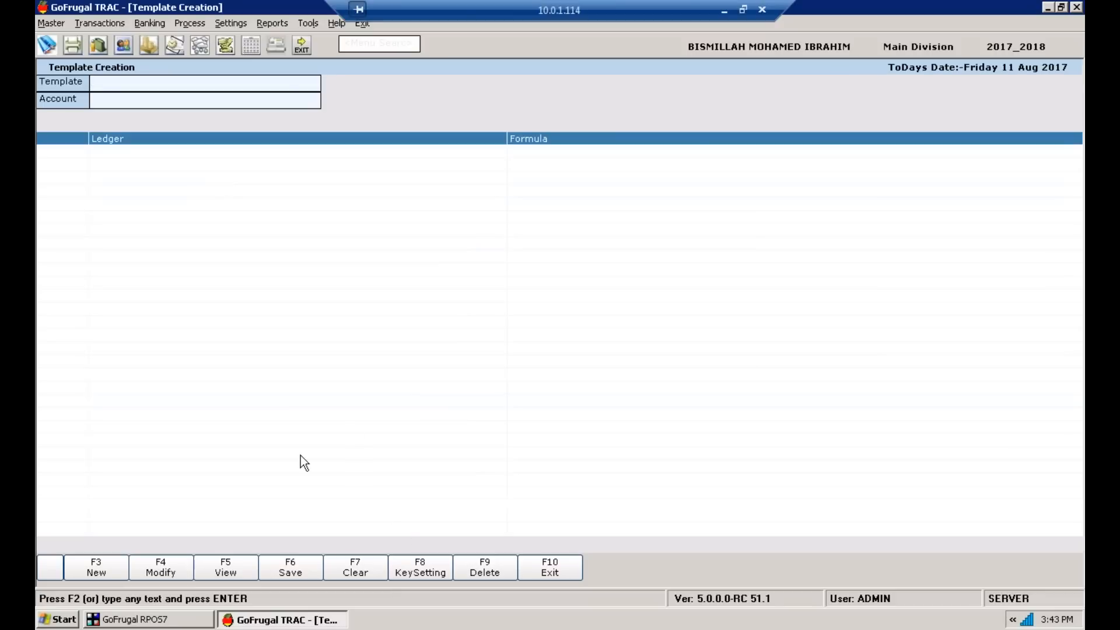
{"action": "left_click", "coordinate": [244, 569]}
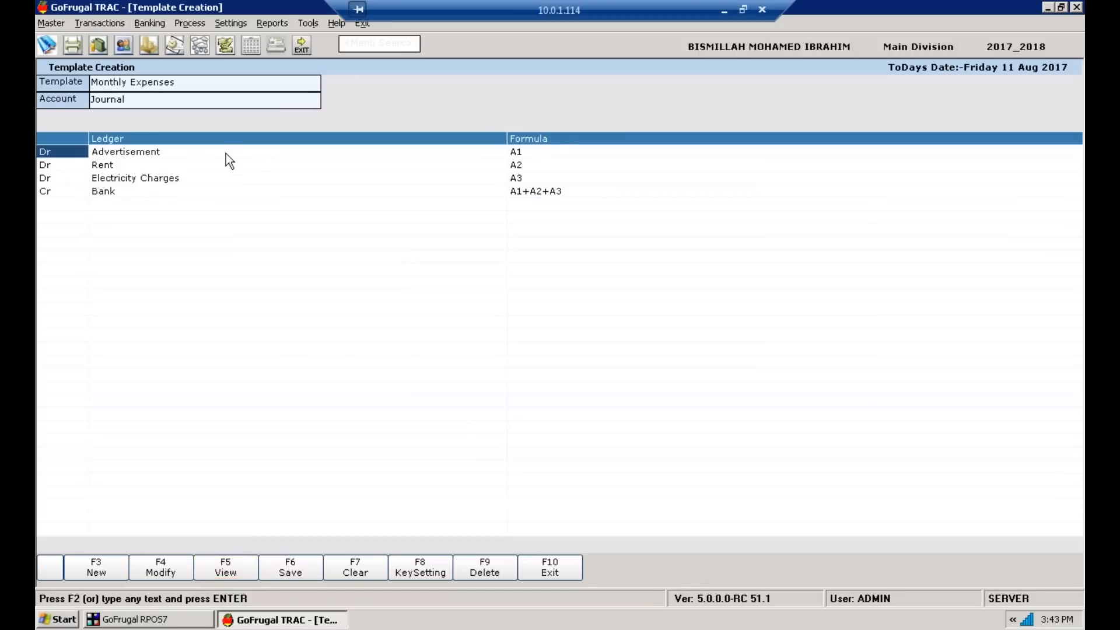
{"action": "left_click", "coordinate": [193, 166]}
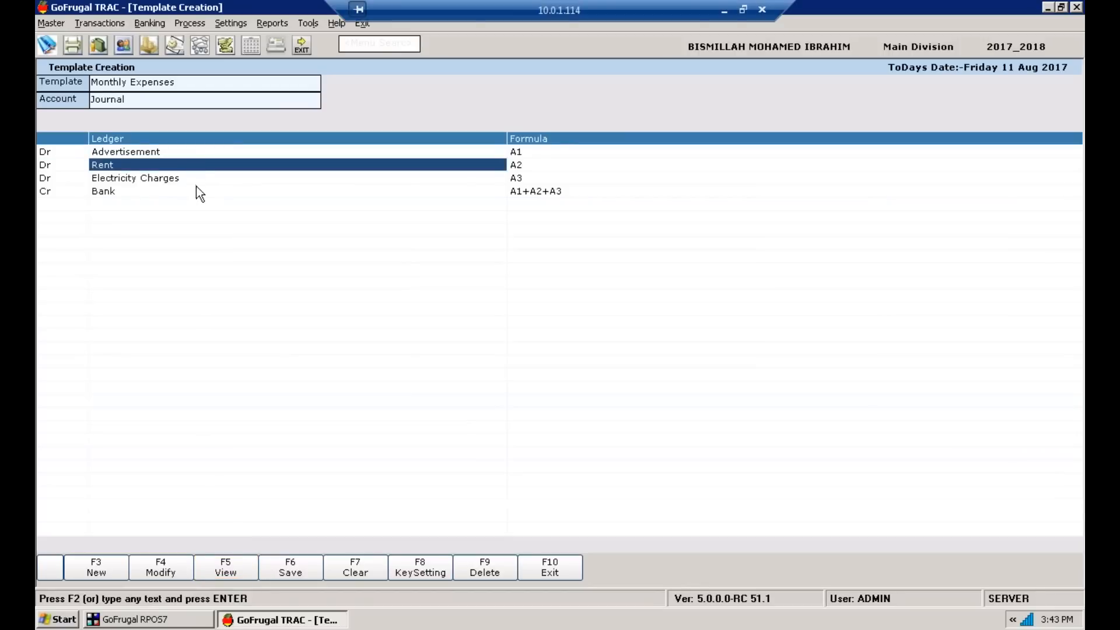
{"action": "left_click", "coordinate": [196, 188]}
{"action": "left_click", "coordinate": [199, 179]}
{"action": "left_click", "coordinate": [200, 196]}
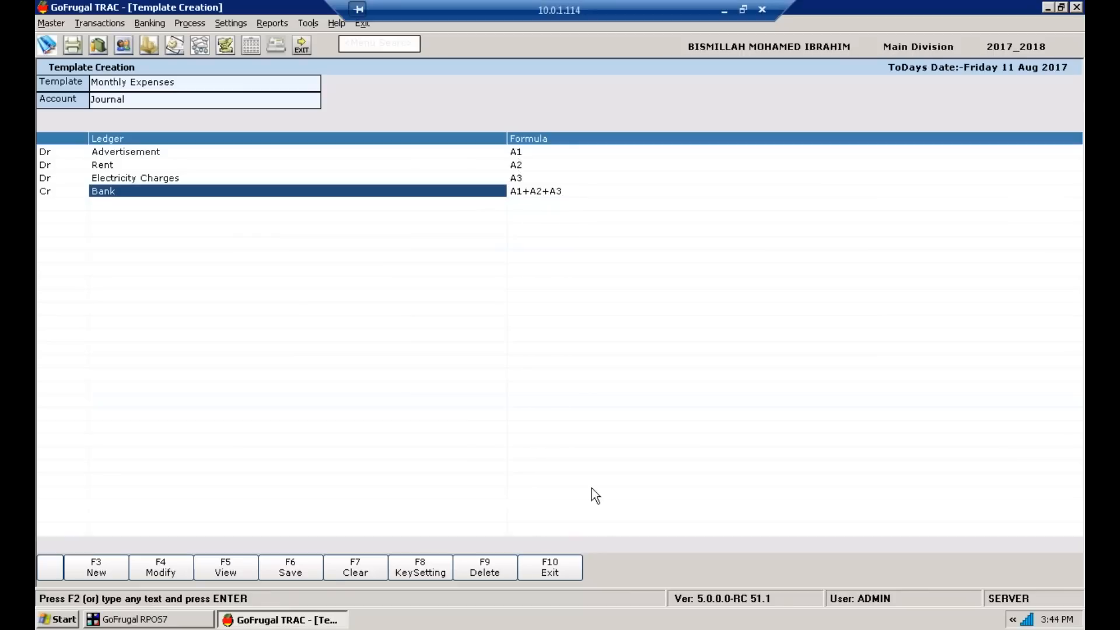
{"action": "left_click", "coordinate": [564, 574]}
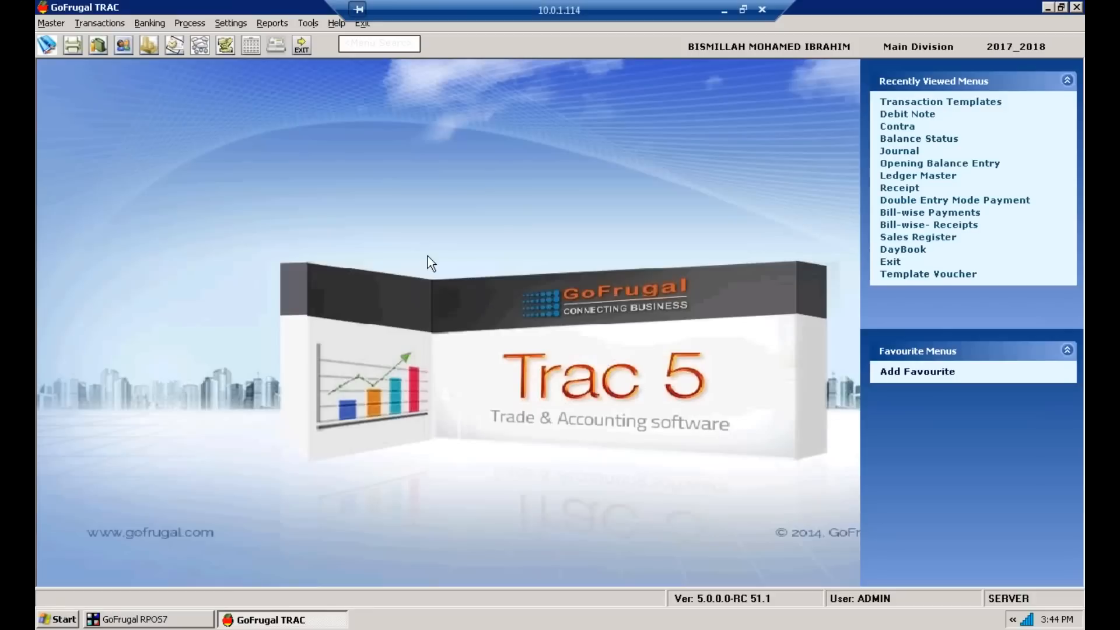
Step: Start a template voucher from the Monthly Expenses template dated 11-08-2017, leaving the reference number blank and keeping Advertisement as first ledger
{"action": "left_click", "coordinate": [113, 27]}
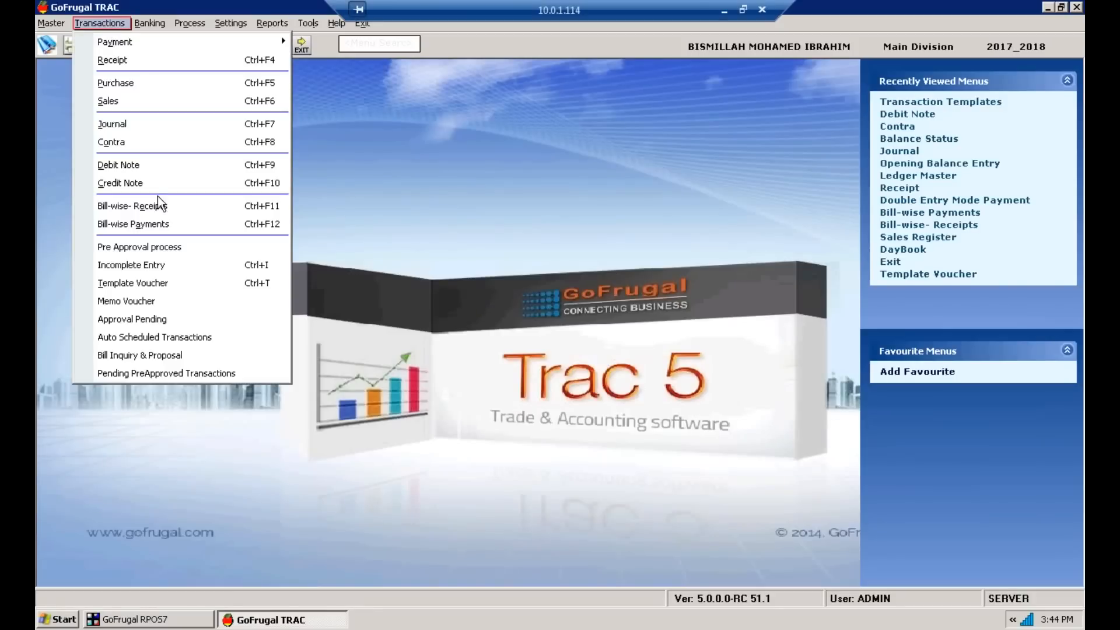
{"action": "left_click", "coordinate": [185, 278]}
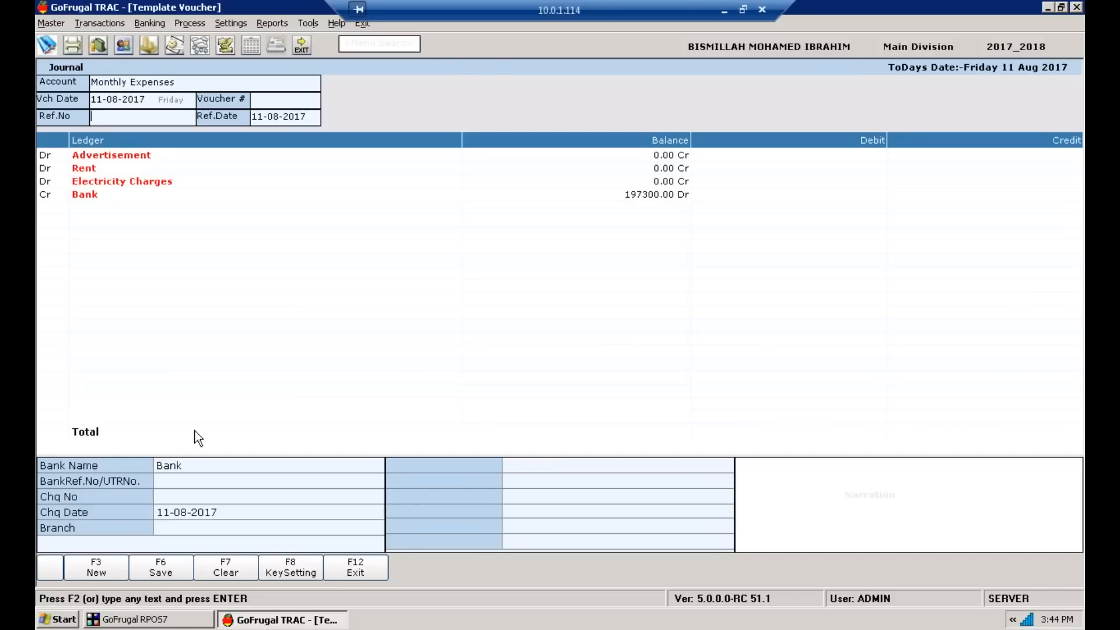
{"action": "key", "text": "Return"}
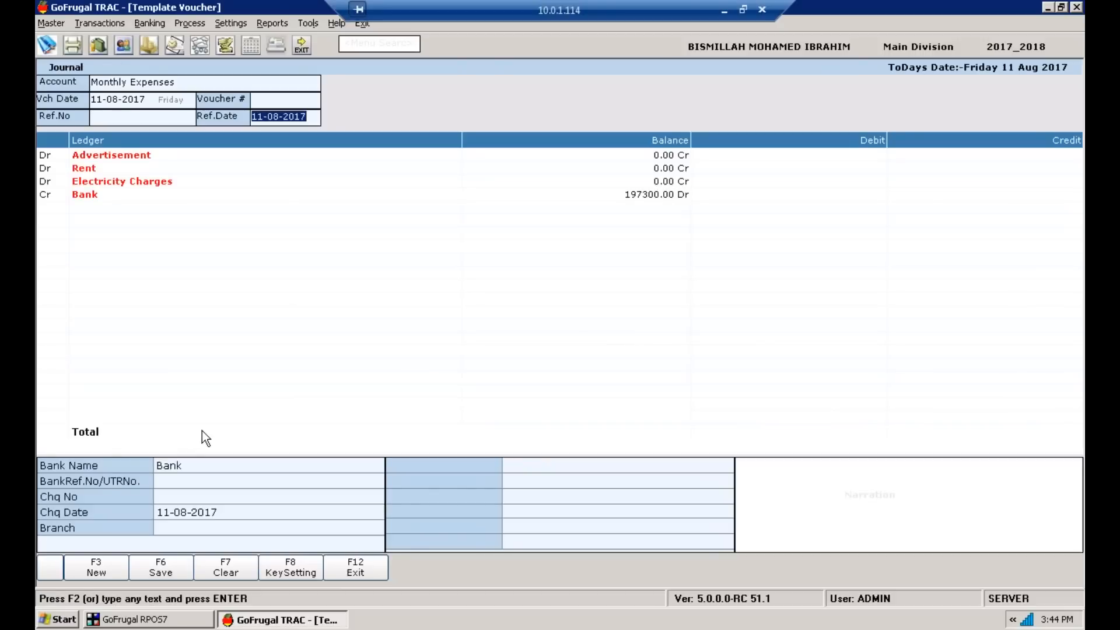
{"action": "key", "text": "Return"}
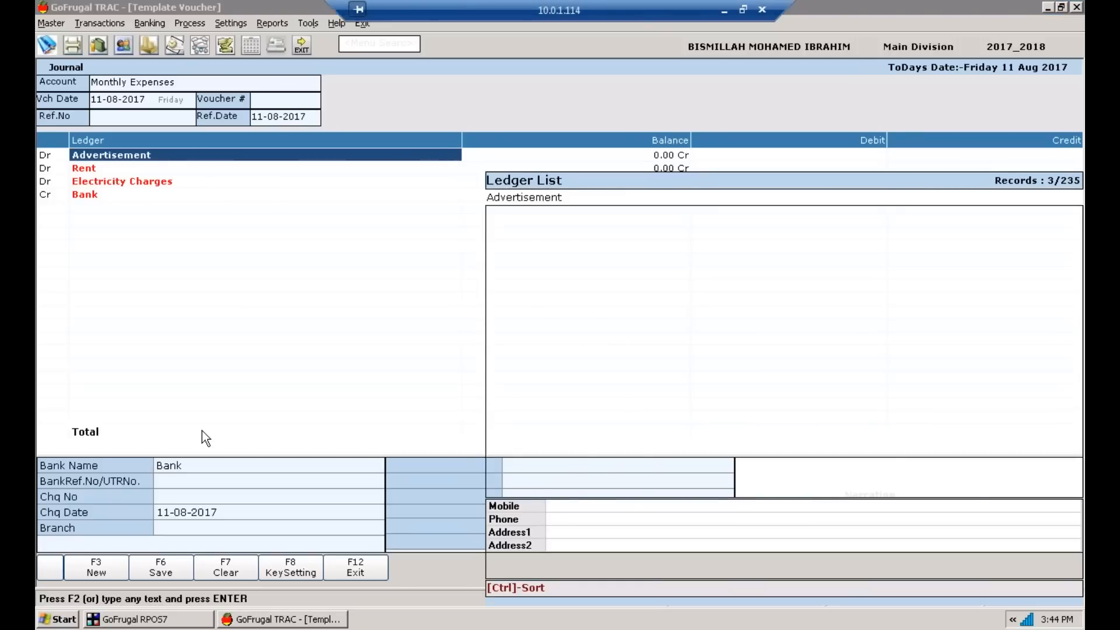
{"action": "key", "text": "Return"}
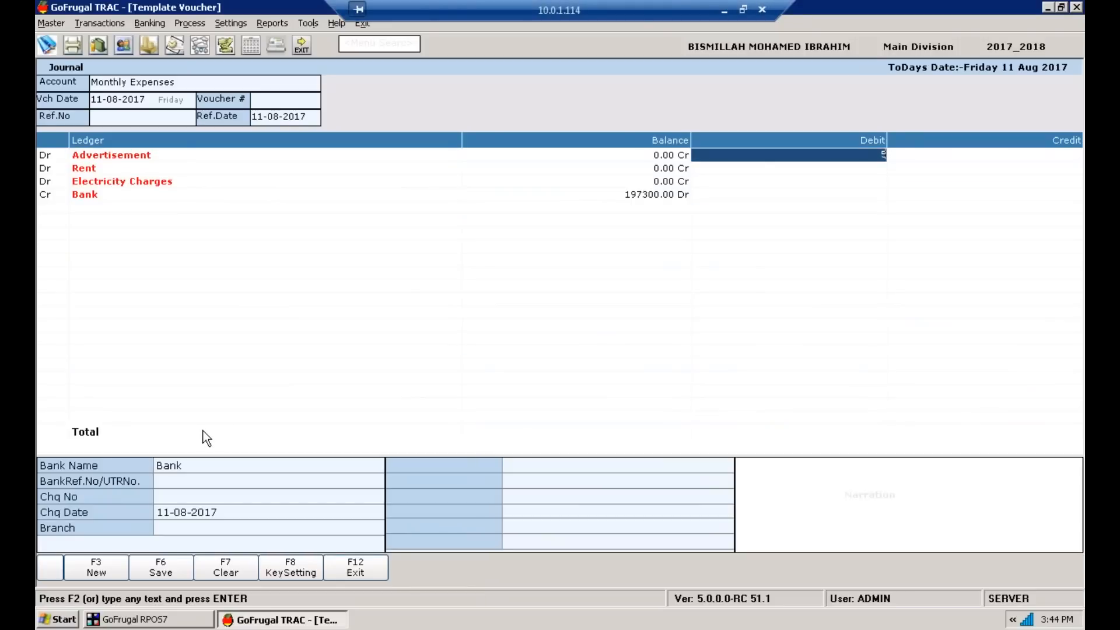
Step: Enter debit amounts of 500 for Advertisement and 40000 for Rent in the template voucher
{"action": "type", "text": "500"}
{"action": "key", "text": "Return"}
{"action": "key", "text": "Return"}
{"action": "type", "text": "4"}
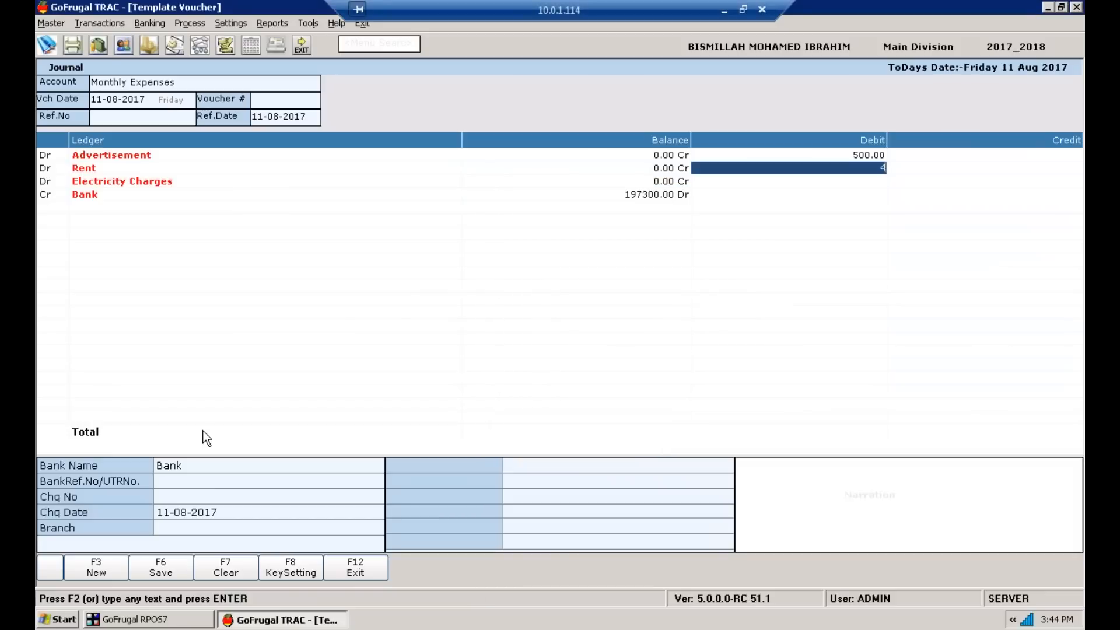
{"action": "type", "text": "0000"}
{"action": "key", "text": "Return"}
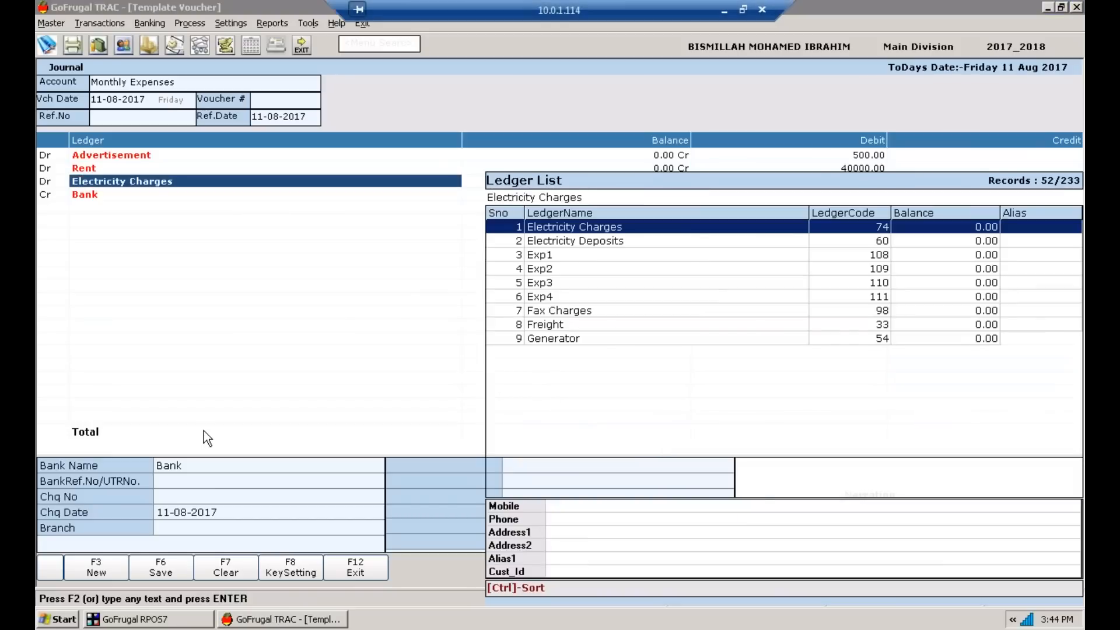
Step: Enter a debit of 15000 for Electricity Charges and accept the template's calculated credit to Bank
{"action": "key", "text": "Return"}
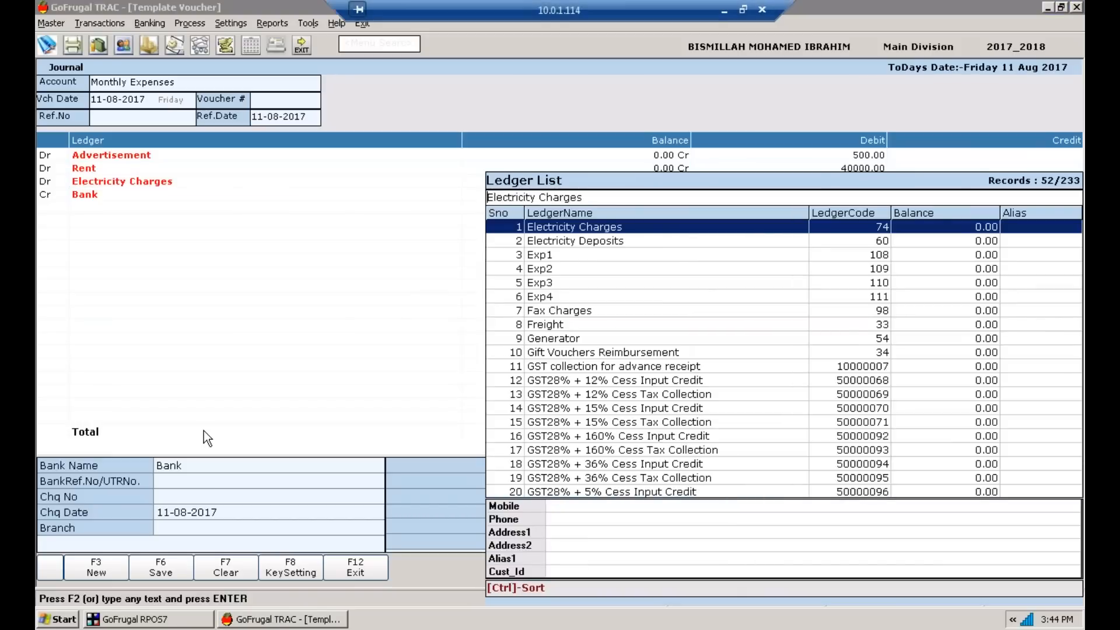
{"action": "type", "text": "1"}
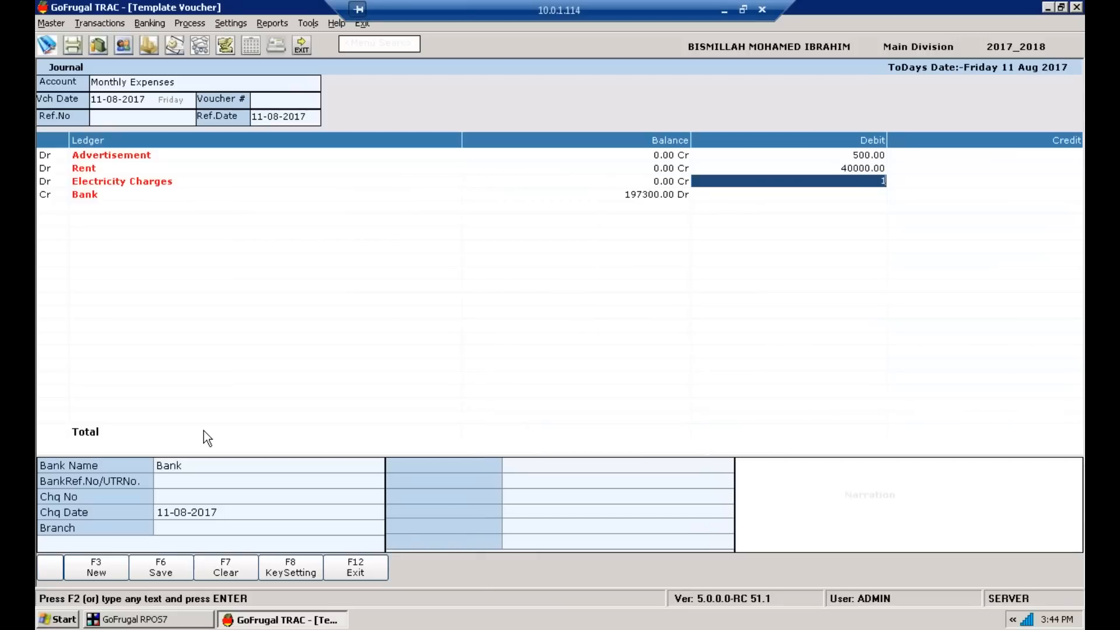
{"action": "type", "text": "5000"}
{"action": "key", "text": "Return"}
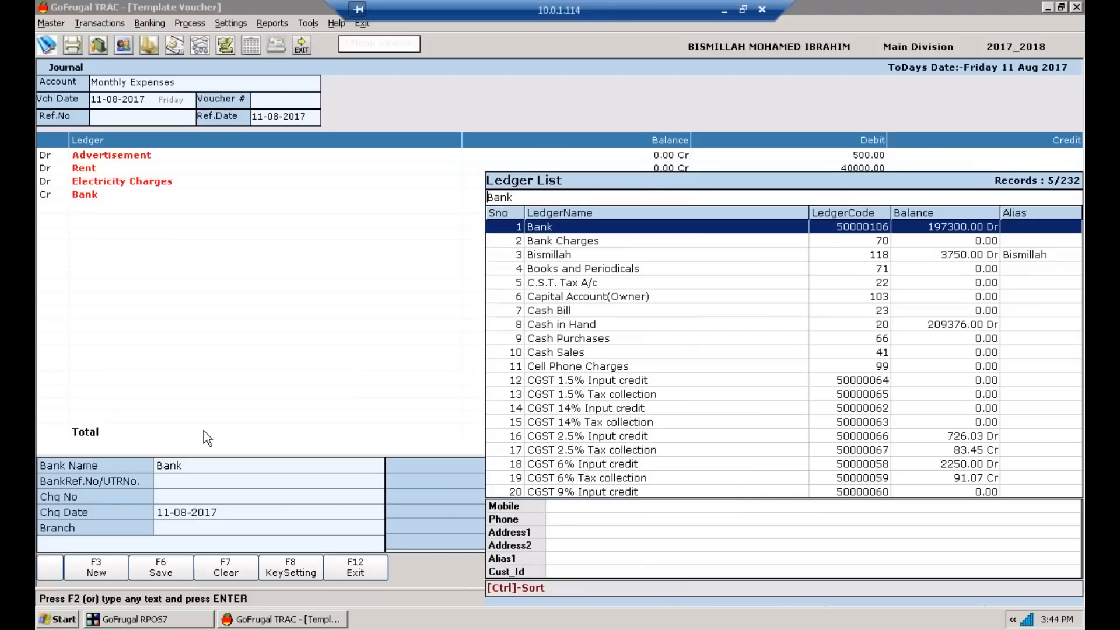
{"action": "key", "text": "Return"}
{"action": "key", "text": "Return"}
{"action": "key", "text": "Return"}
{"action": "key", "text": "Return"}
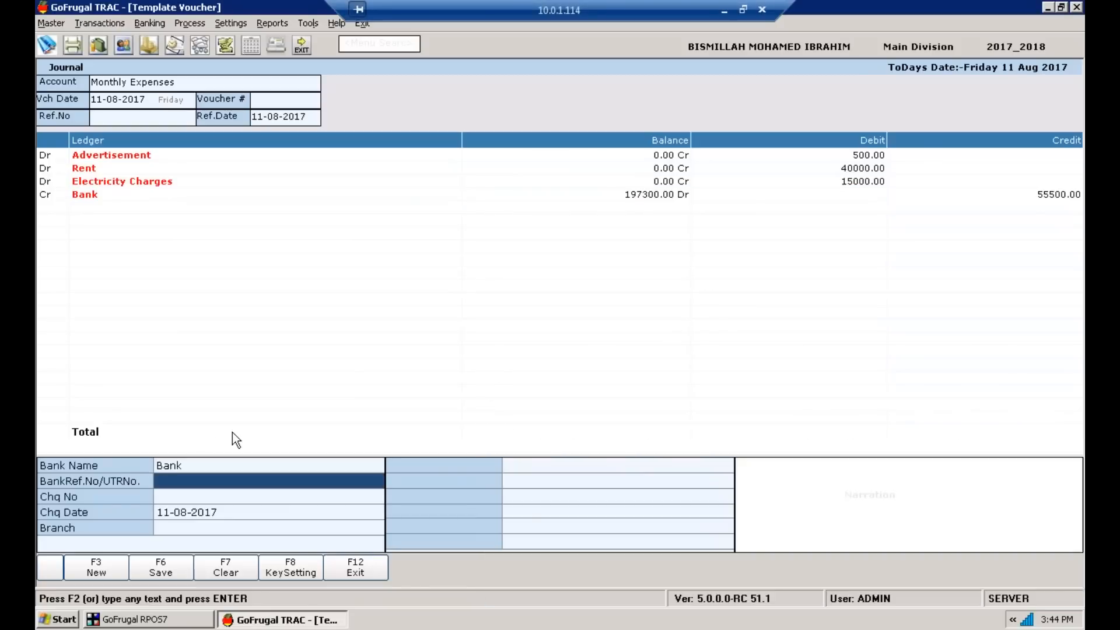
Step: Leave the bank reference blank, enter the narration "monthly routine expenses", save the voucher and close the Template Voucher screen
{"action": "key", "text": "Return"}
{"action": "key", "text": "Return"}
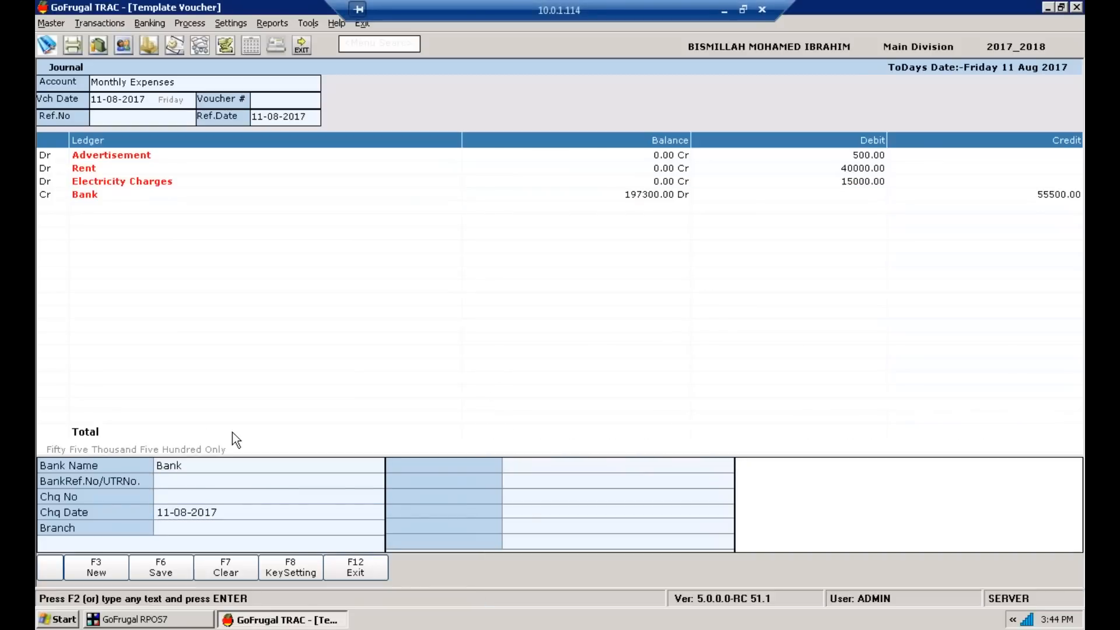
{"action": "type", "text": "monthly  routine expenses"}
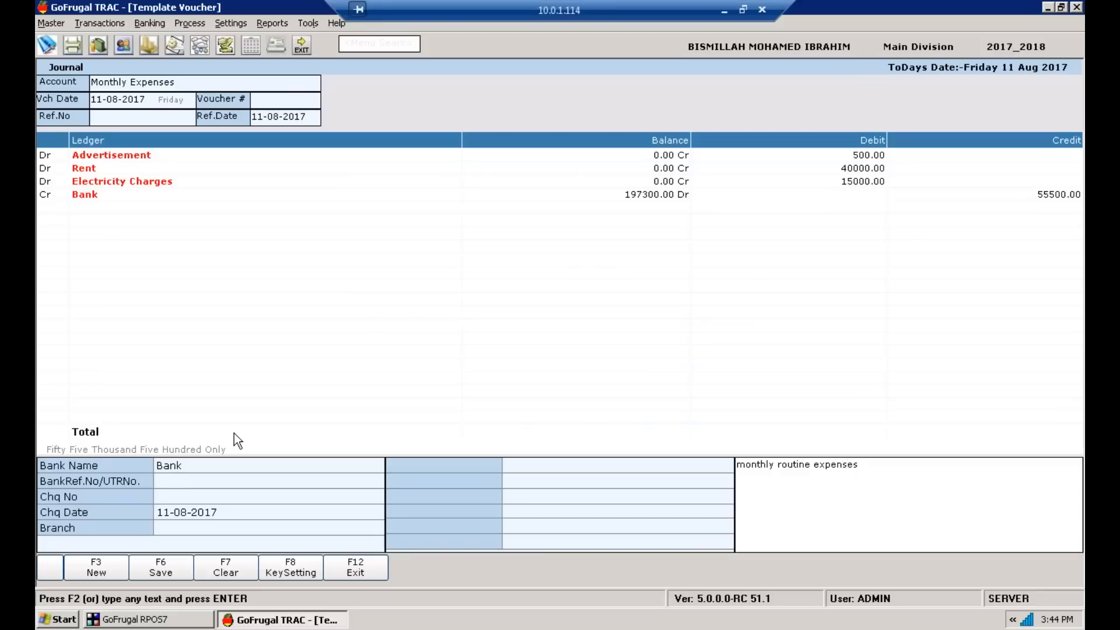
{"action": "key", "text": "F6"}
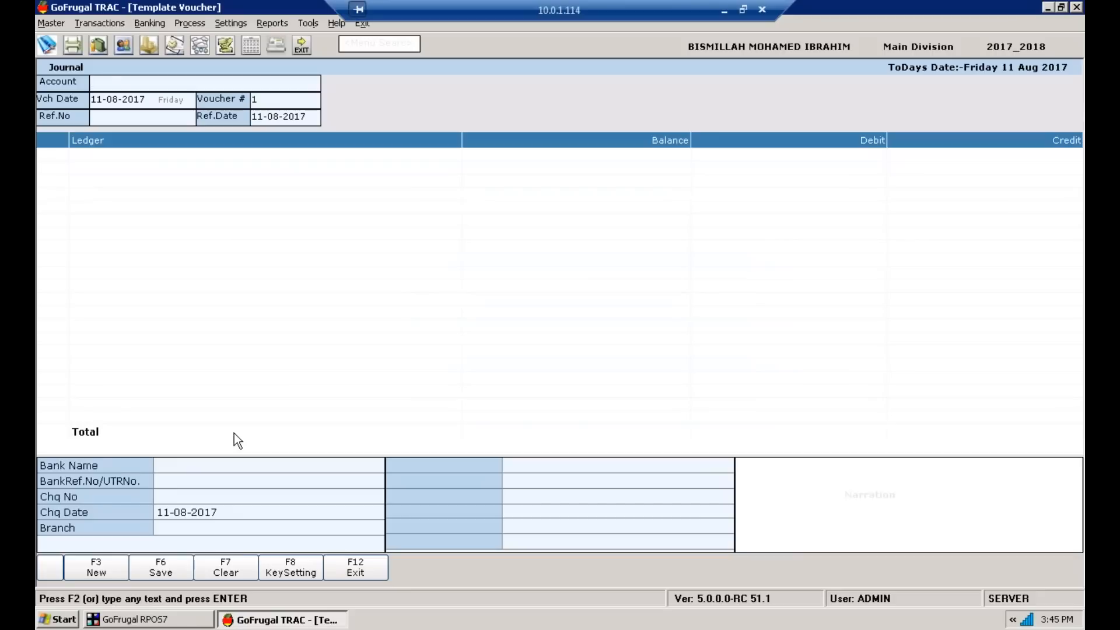
{"action": "key", "text": "Escape"}
{"action": "key", "text": "Left"}
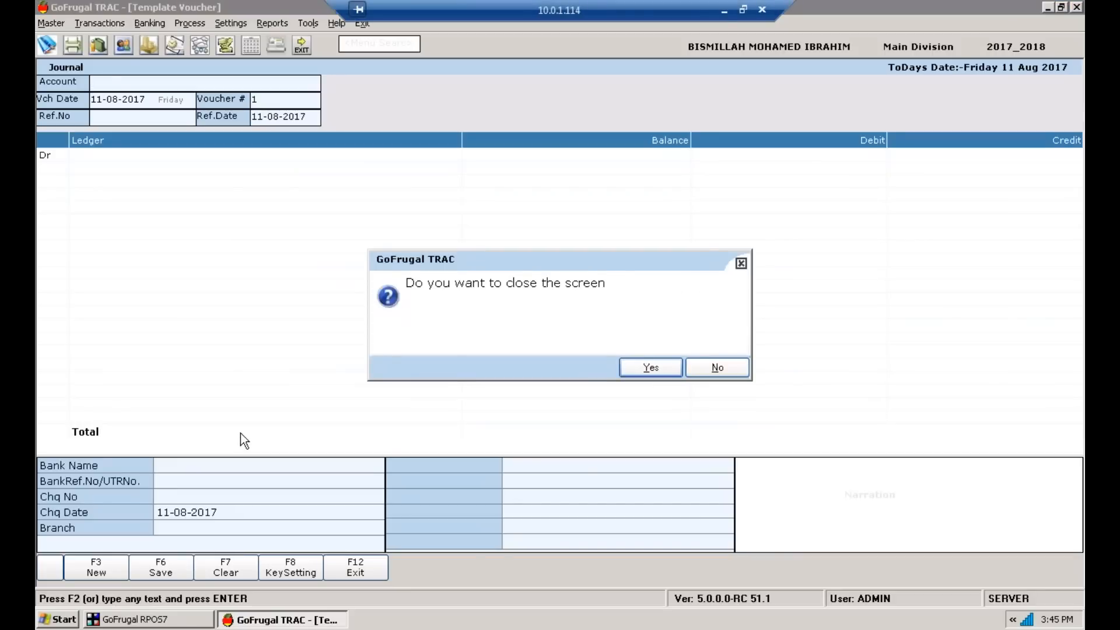
{"action": "key", "text": "Return"}
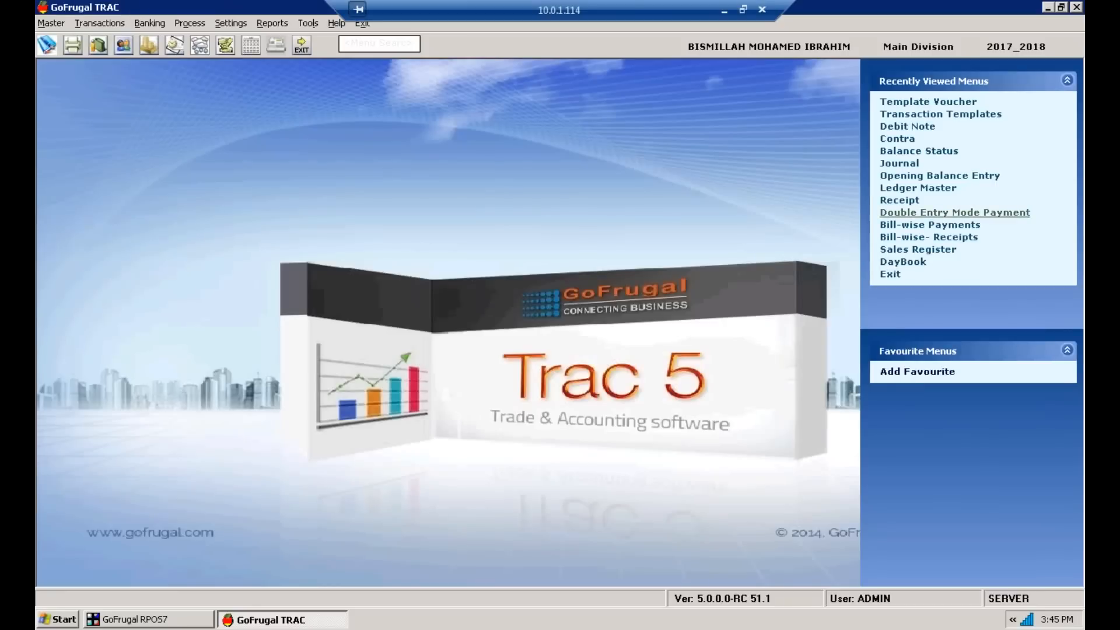
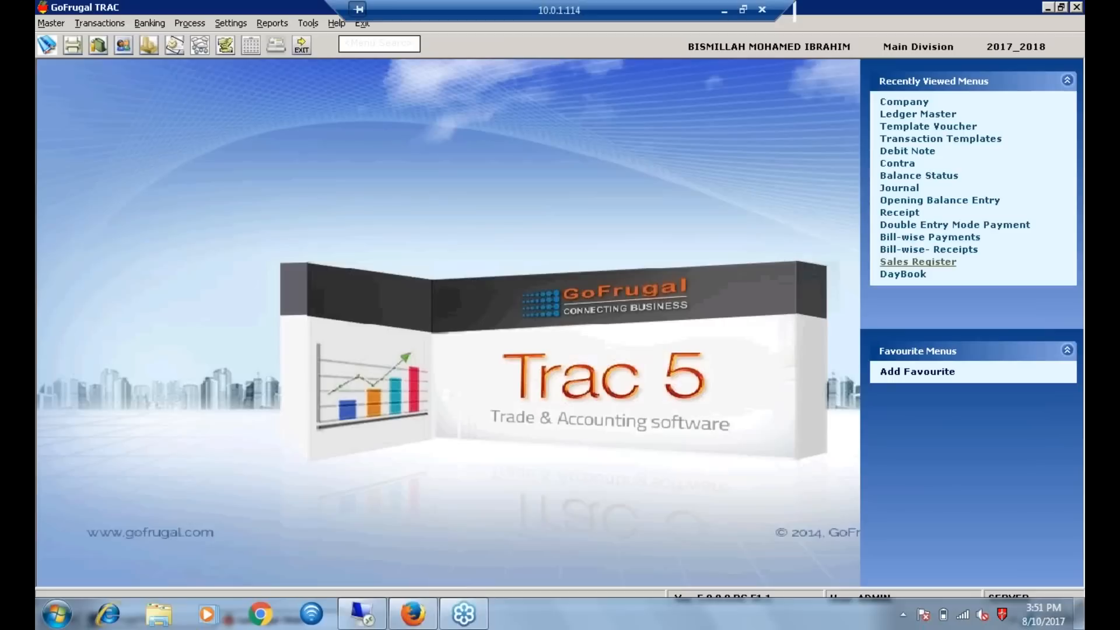
Step: Open the existing company's record for modification in Company Master, check its transaction begin date, and close it without saving
{"action": "left_click", "coordinate": [50, 24]}
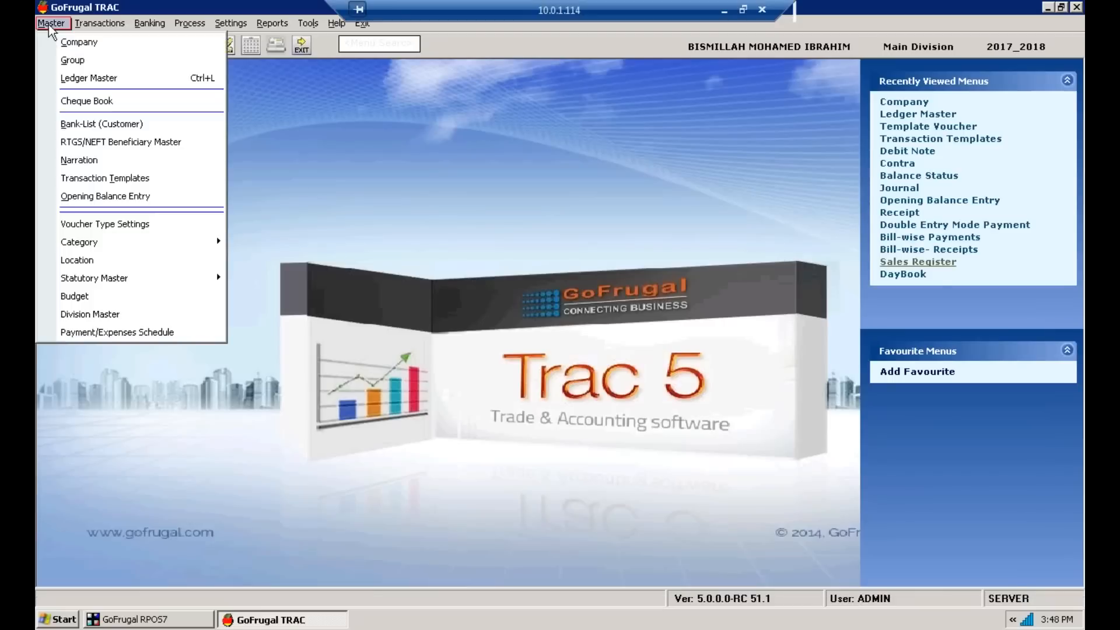
{"action": "left_click", "coordinate": [117, 44]}
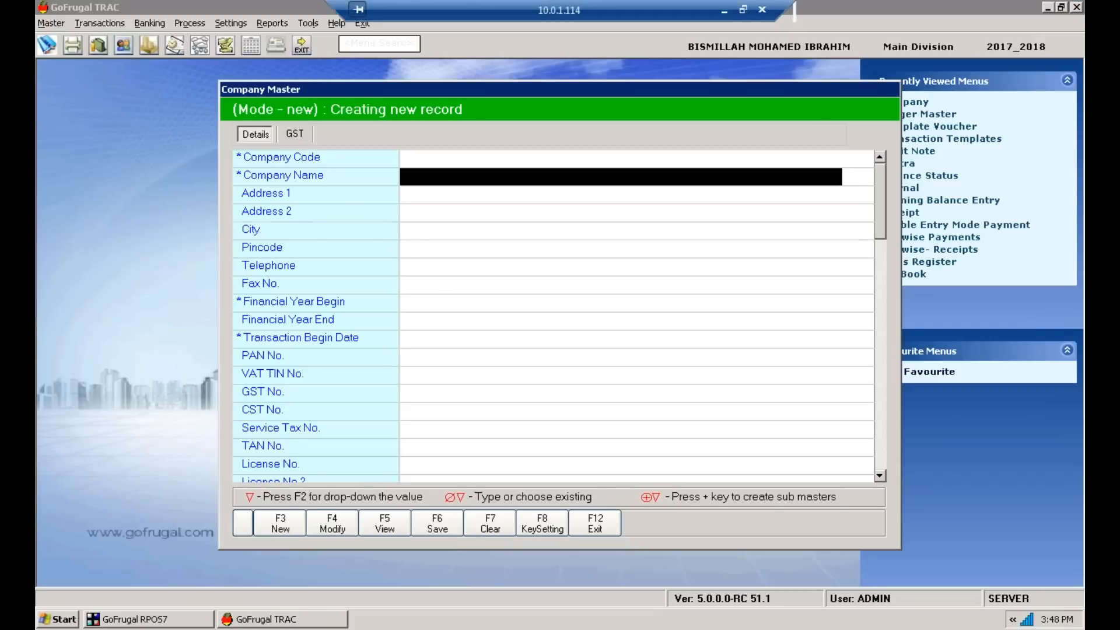
{"action": "left_click", "coordinate": [333, 523]}
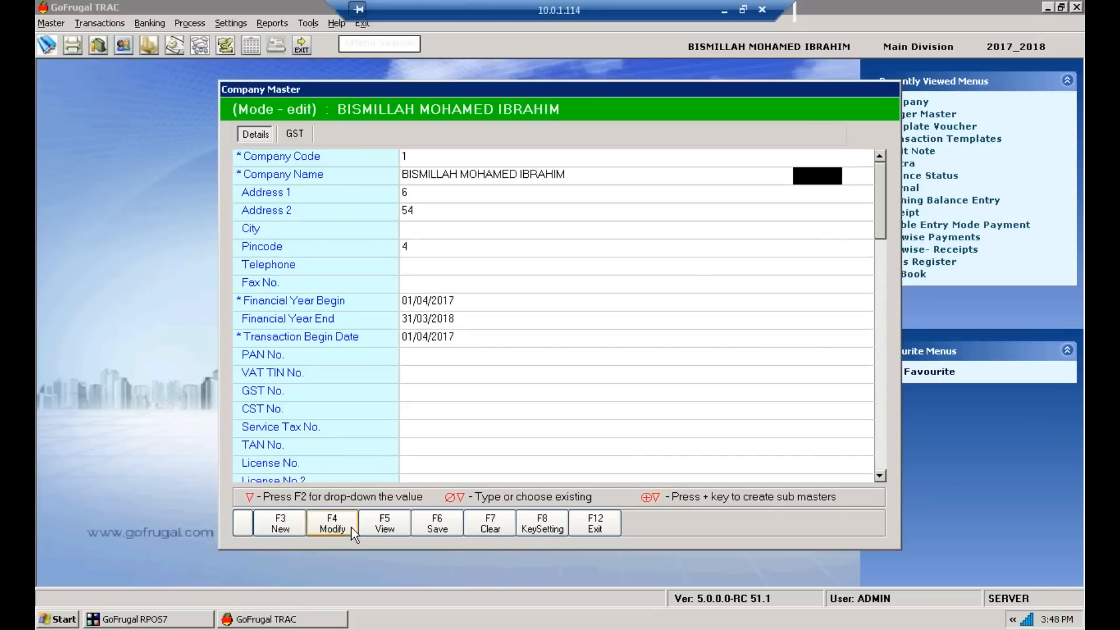
{"action": "left_click", "coordinate": [444, 340]}
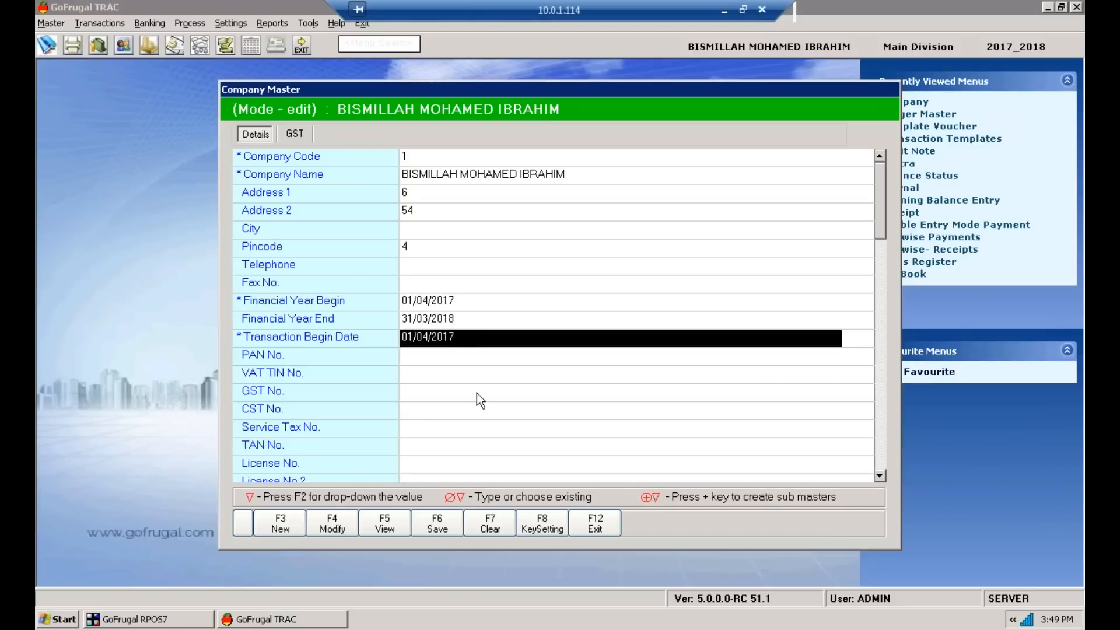
{"action": "left_click", "coordinate": [589, 523]}
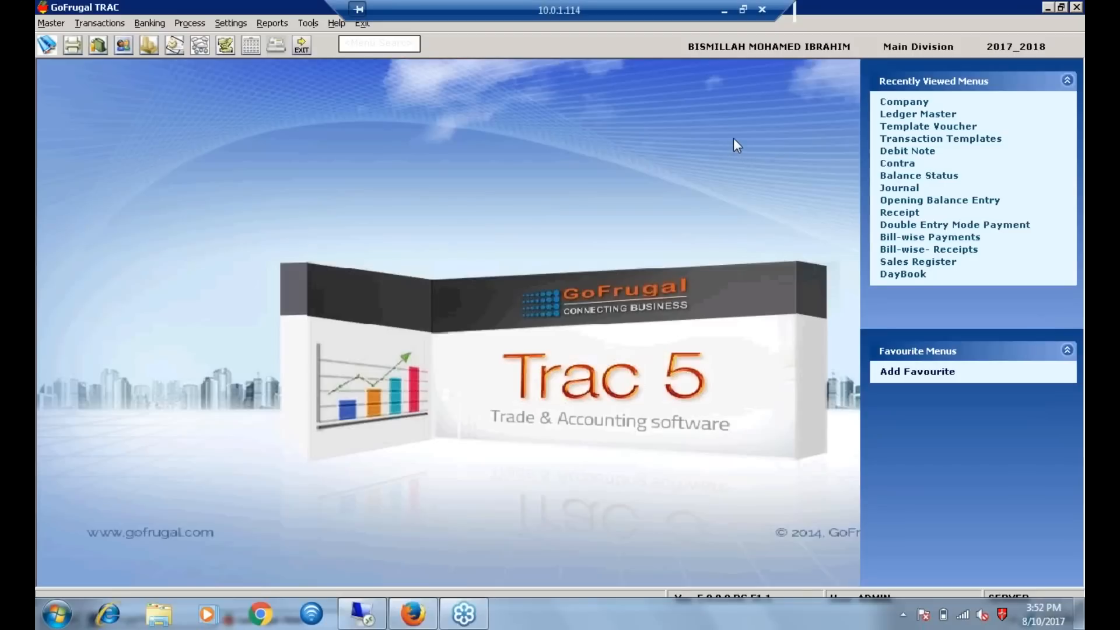
{"action": "left_click", "coordinate": [51, 23]}
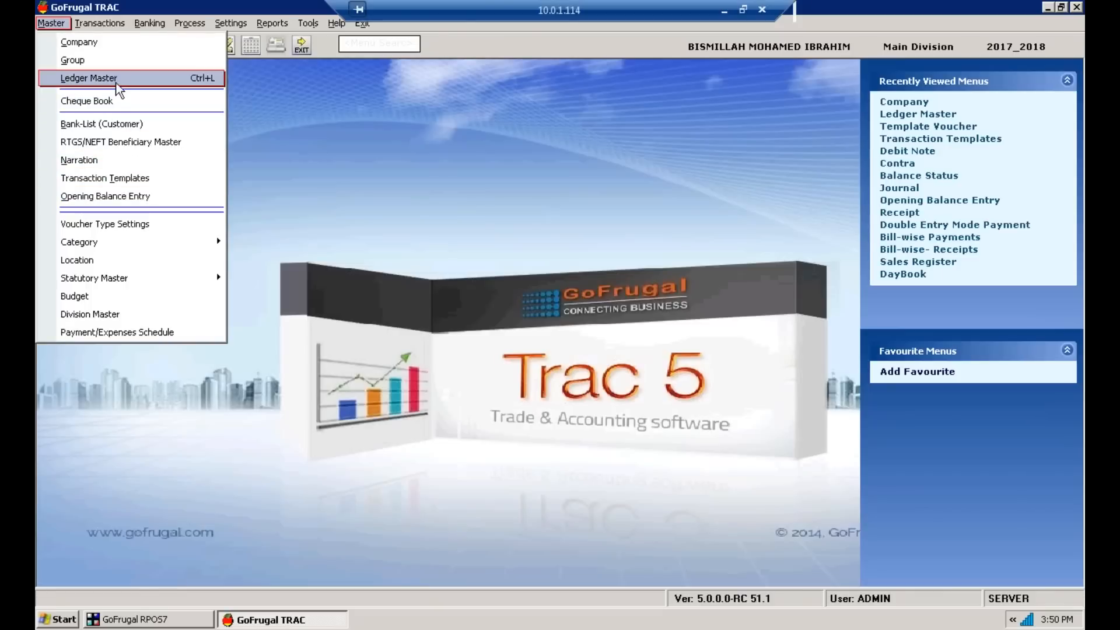
{"action": "left_click", "coordinate": [88, 78]}
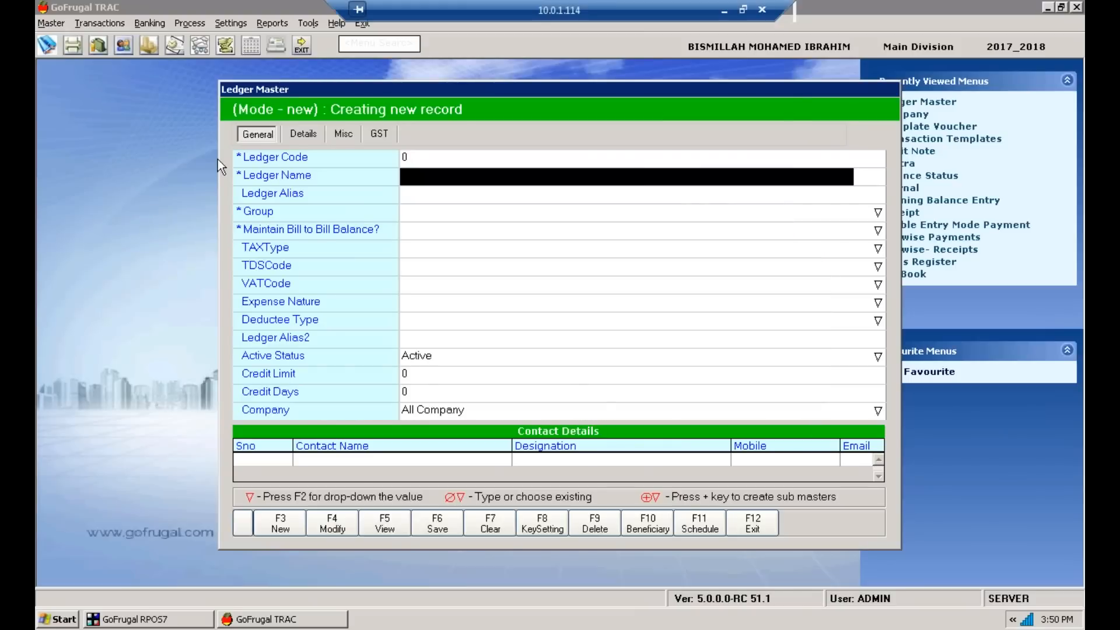
{"action": "key", "text": "Escape"}
Step: Switch to GoFrugal RPOS7, name the customer record "New Customer", save it and close Customer Master
{"action": "left_click", "coordinate": [195, 626]}
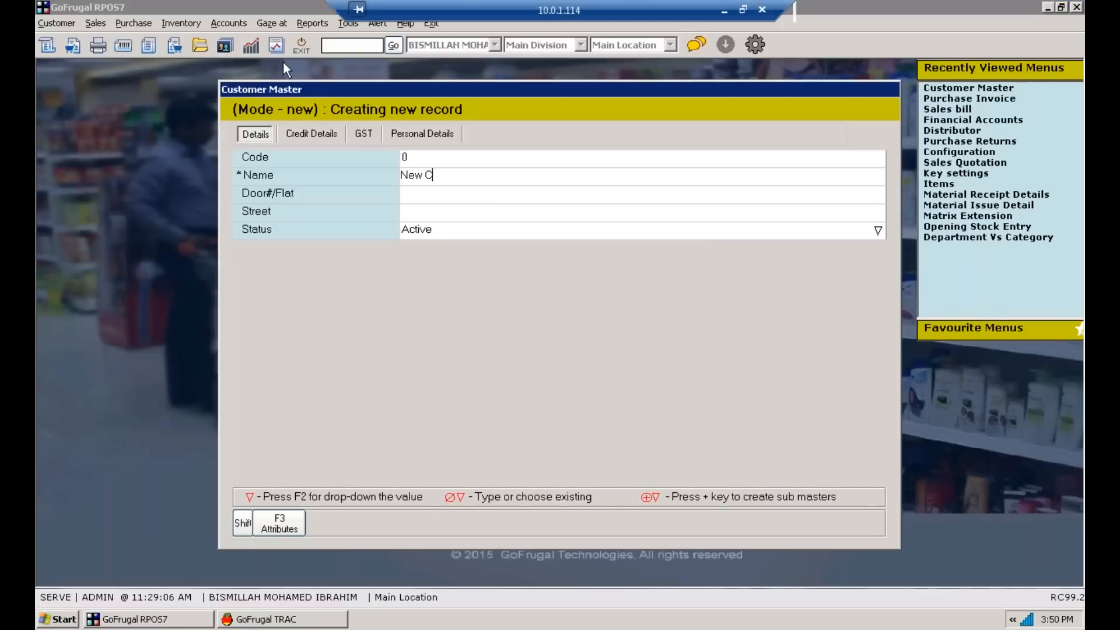
{"action": "type", "text": "ustomer"}
{"action": "key", "text": "F6"}
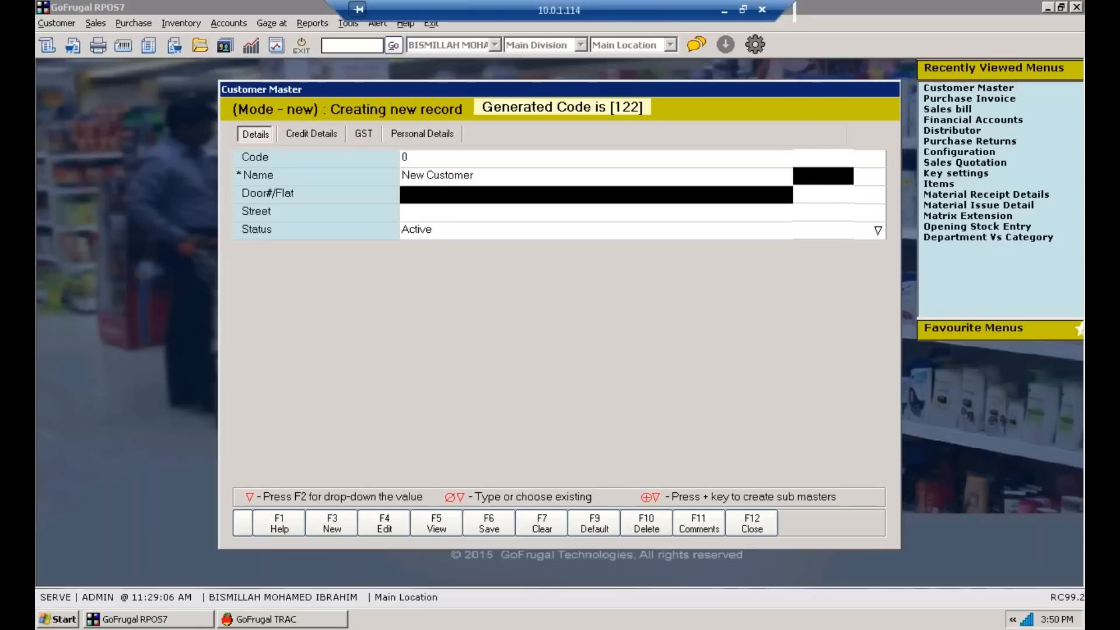
{"action": "key", "text": "F12"}
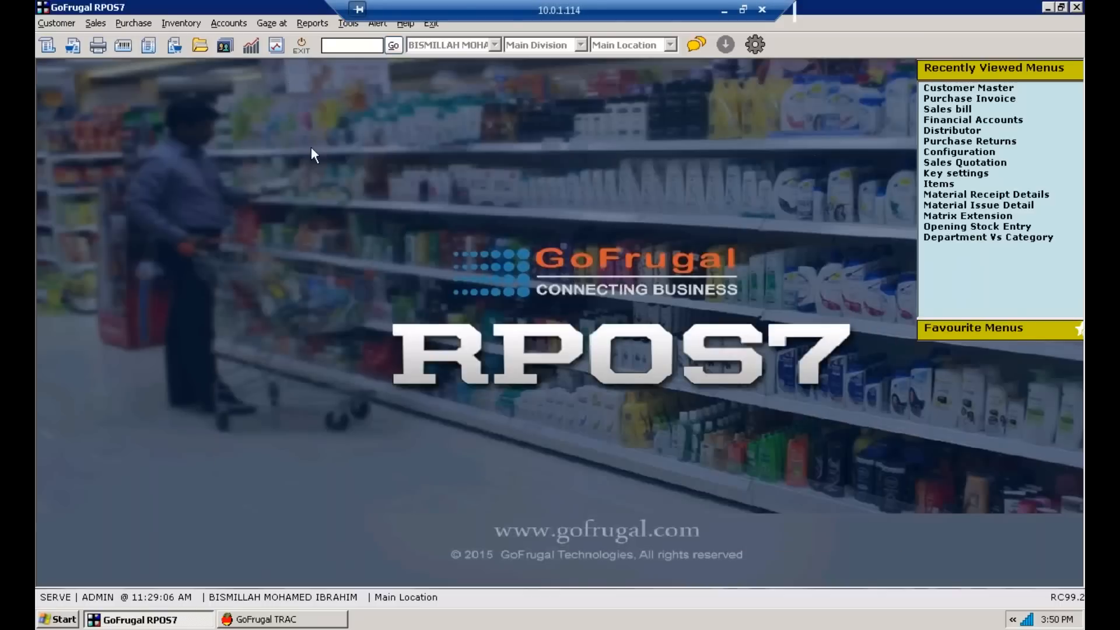
Step: Switch to GoFrugal TRAC and load the New Customer ledger in the Opening Balance Entry screen
{"action": "left_click", "coordinate": [322, 616]}
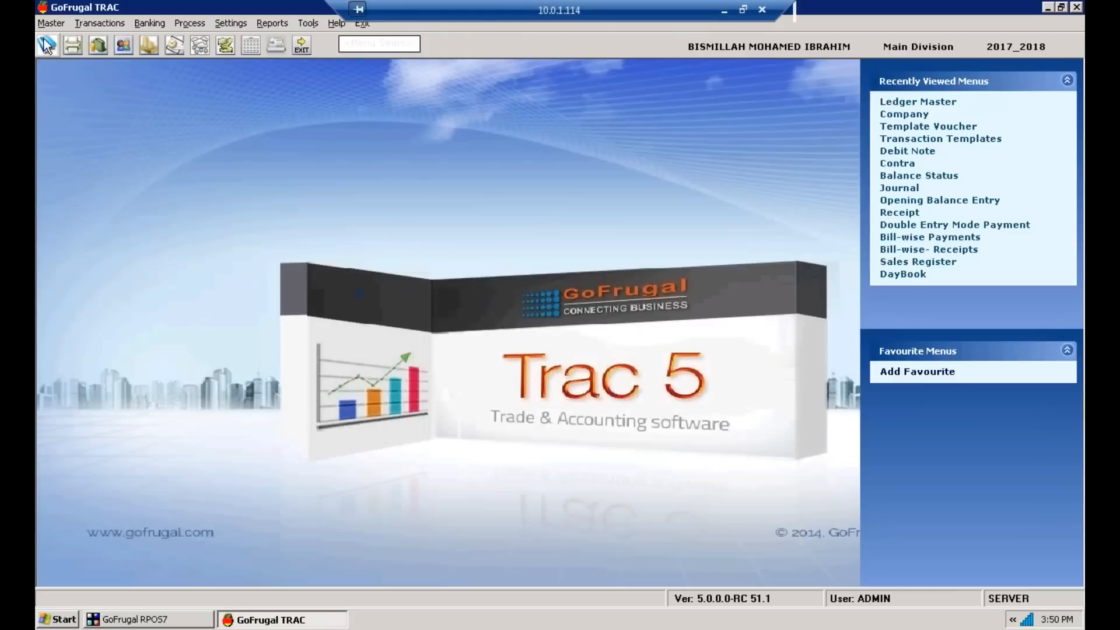
{"action": "left_click", "coordinate": [51, 23]}
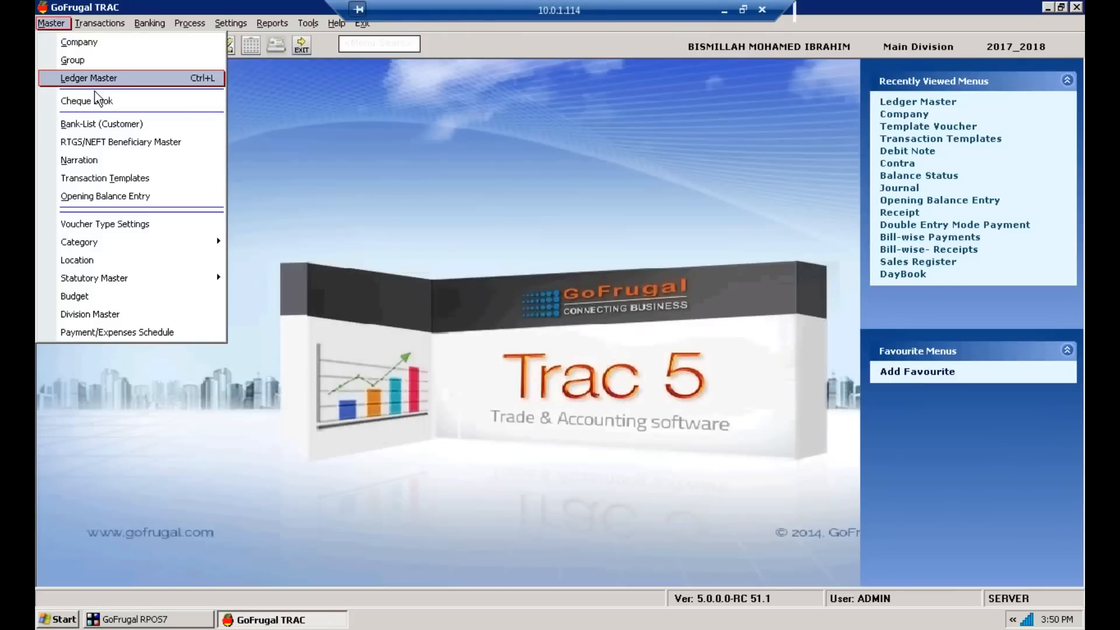
{"action": "left_click", "coordinate": [103, 199]}
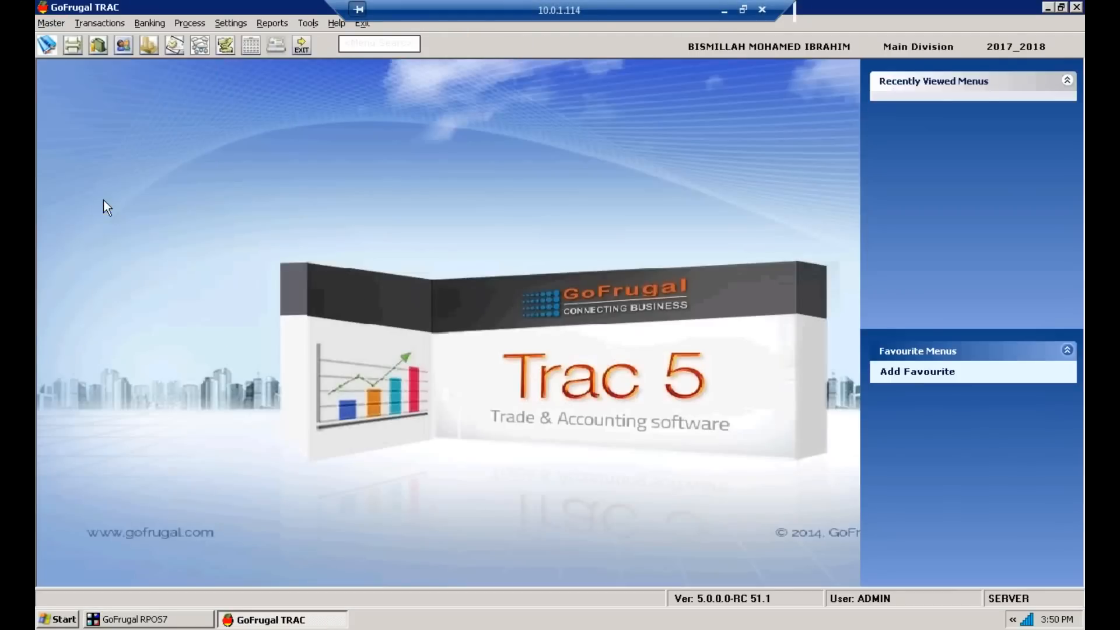
{"action": "left_click", "coordinate": [111, 567]}
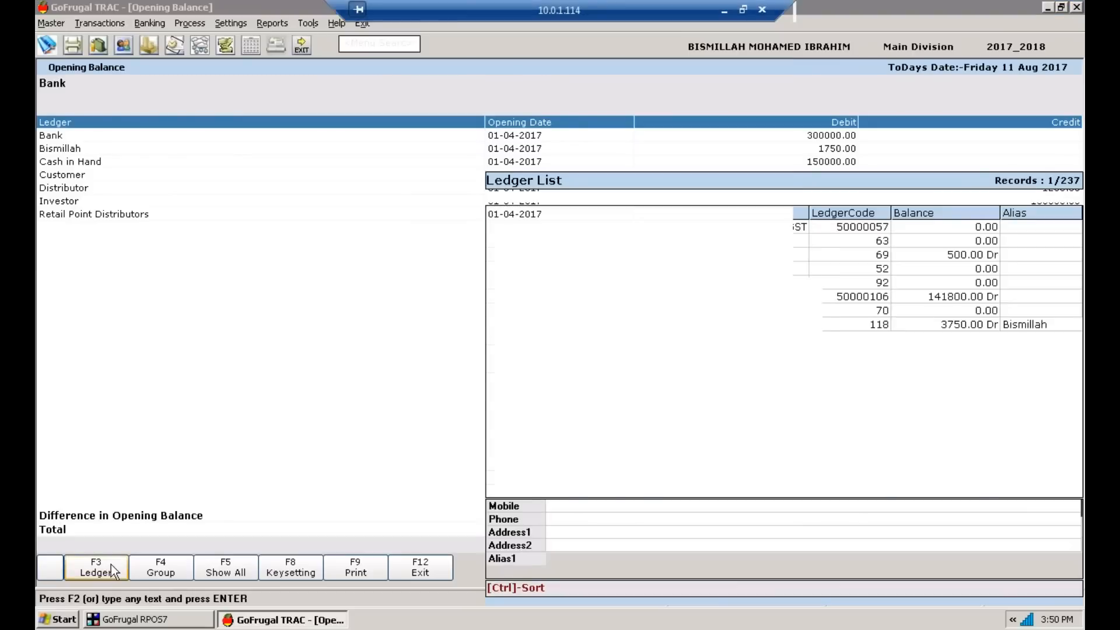
{"action": "type", "text": "new cust"}
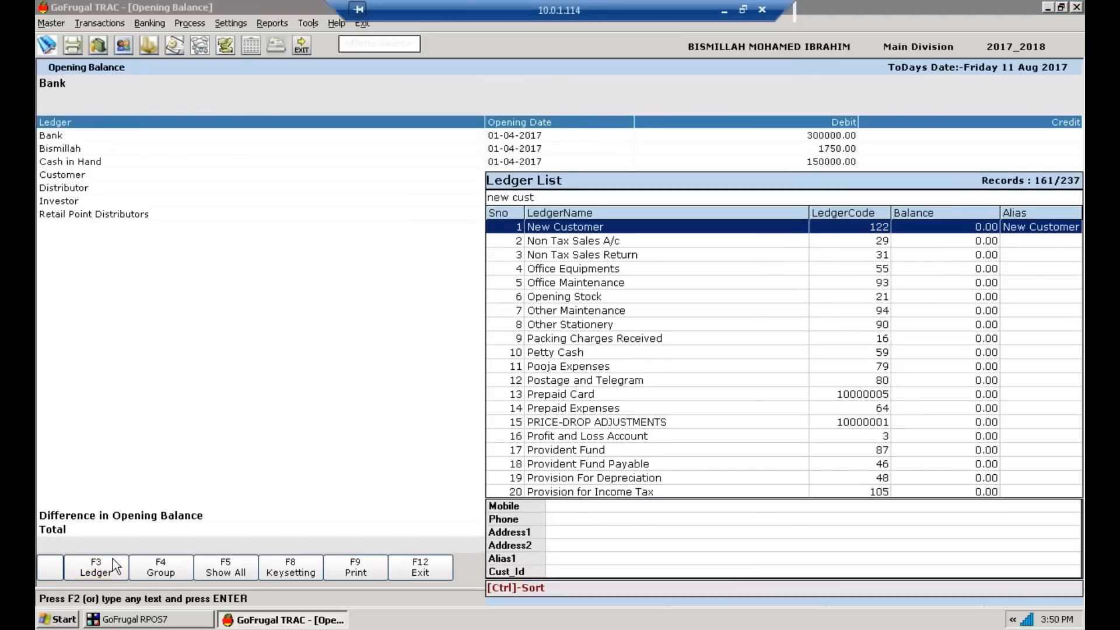
{"action": "key", "text": "Return"}
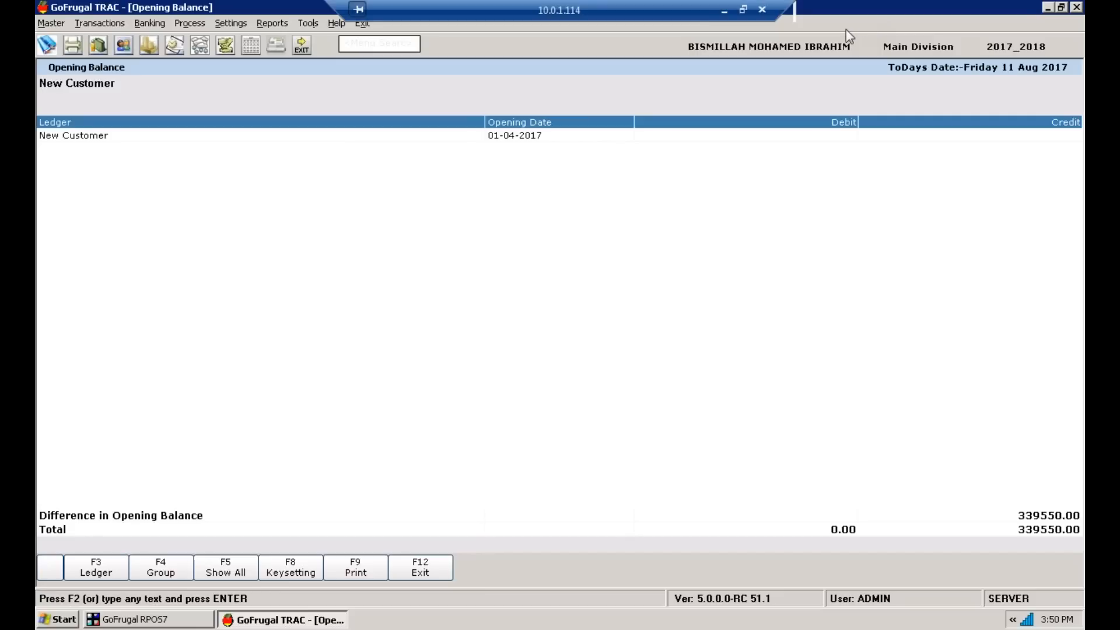
Step: Enter a debit opening balance of 500 for New Customer, save it and close the Opening Balance screen
{"action": "left_click", "coordinate": [805, 138]}
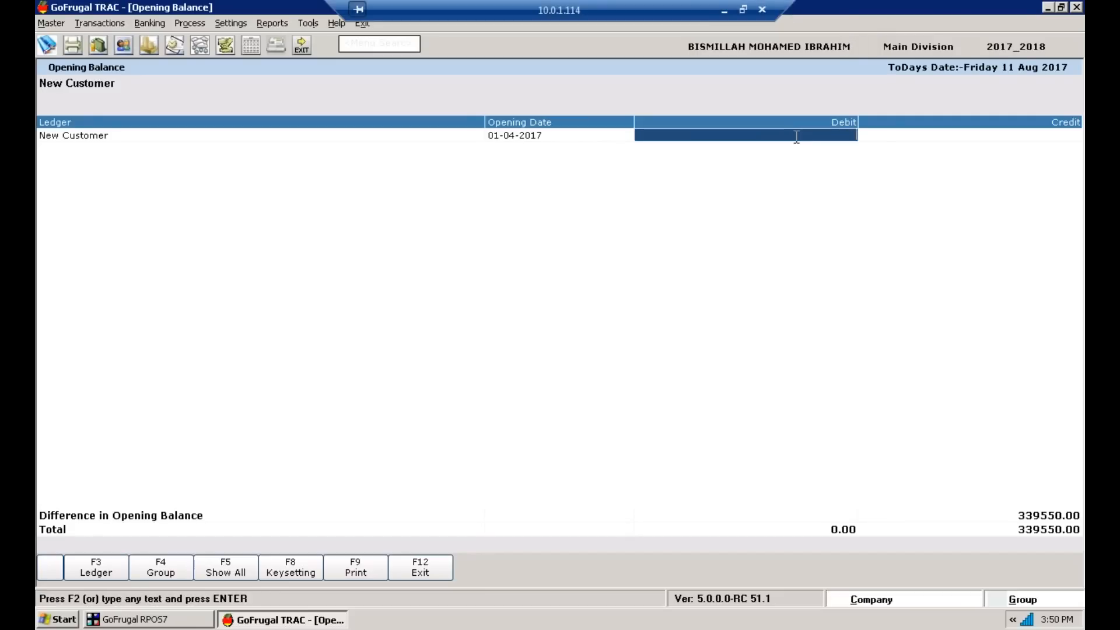
{"action": "type", "text": "500"}
{"action": "key", "text": "Return"}
{"action": "key", "text": "Return"}
{"action": "key", "text": "Return"}
{"action": "key", "text": "Return"}
{"action": "key", "text": "Return"}
{"action": "key", "text": "Return"}
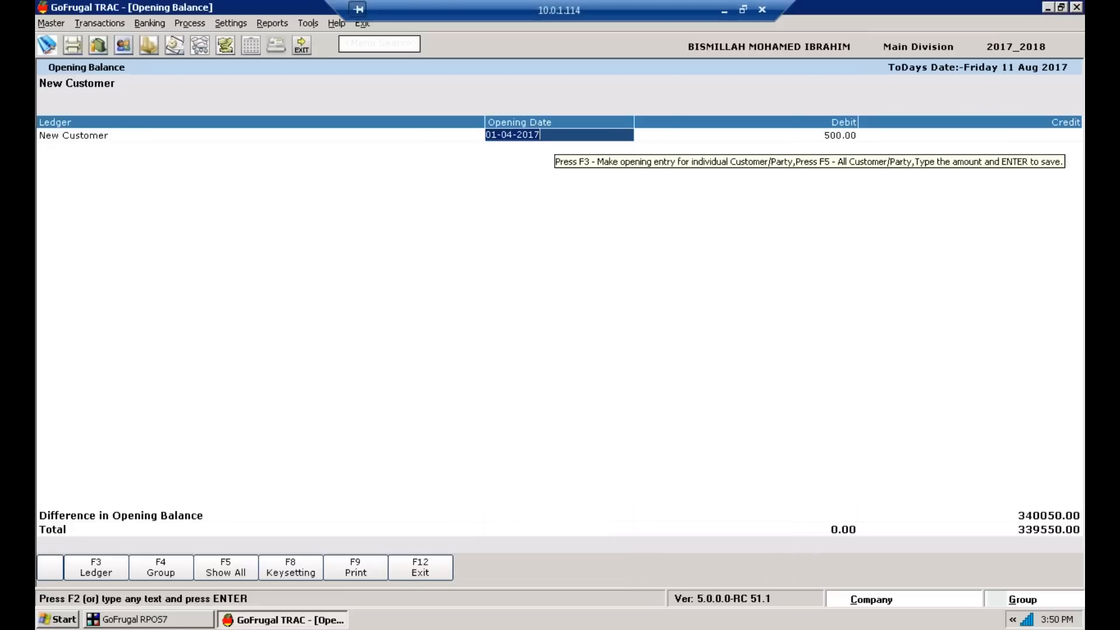
{"action": "left_click", "coordinate": [442, 561]}
{"action": "left_click", "coordinate": [664, 368]}
Step: Switch to GoFrugal RPOS7 and add one Saree at 7499.00 to a new sales bill
{"action": "left_click", "coordinate": [156, 620]}
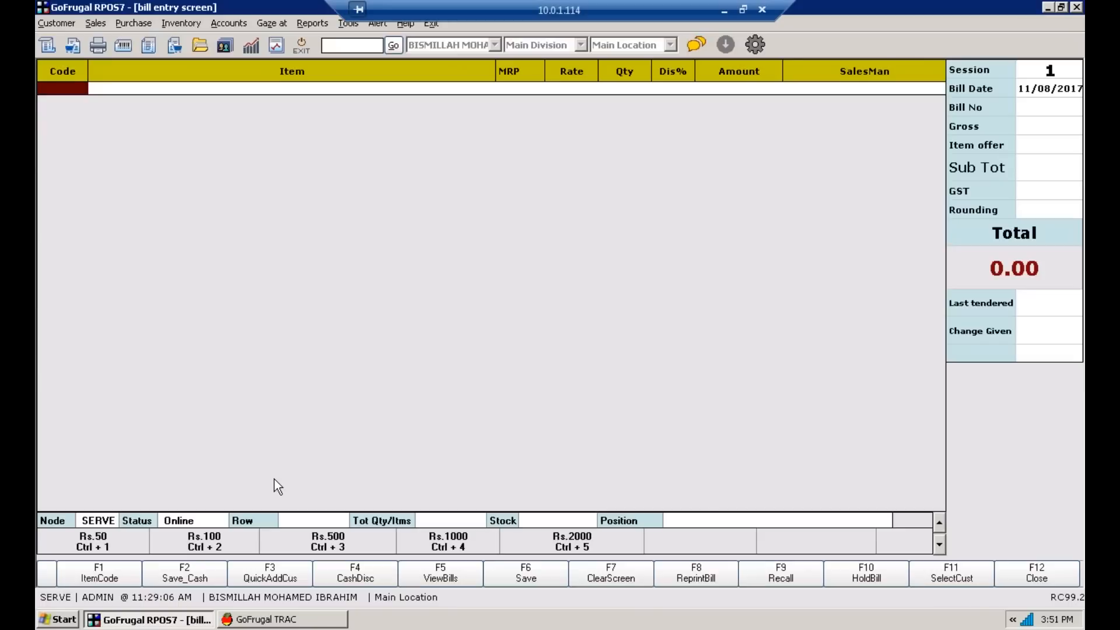
{"action": "key", "text": "Return"}
{"action": "key", "text": "Down"}
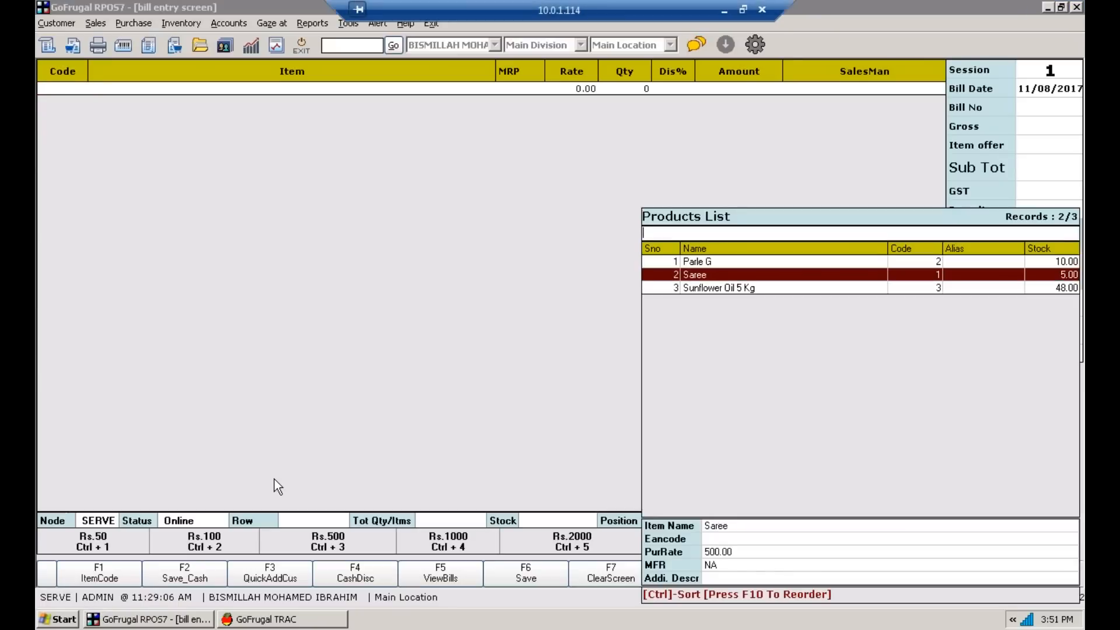
{"action": "key", "text": "Down"}
{"action": "key", "text": "Up"}
{"action": "key", "text": "Escape"}
{"action": "key", "text": "Return"}
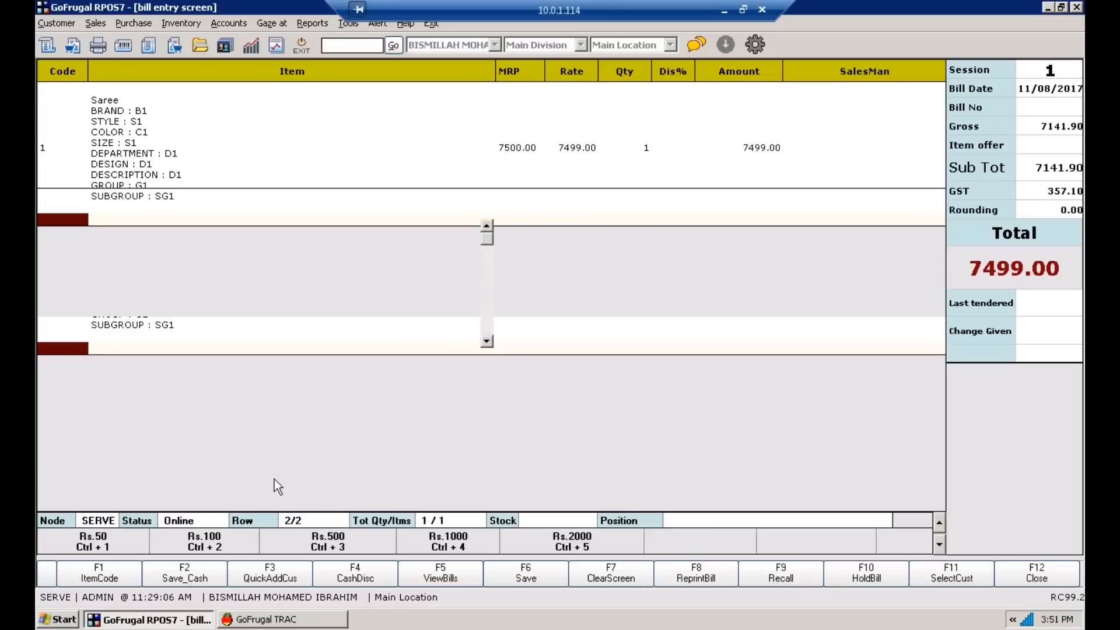
Step: Assign New Customer to the sales bill and save it as a credit sale of 7499.00 without printing
{"action": "key", "text": "F3"}
{"action": "type", "text": "ne"}
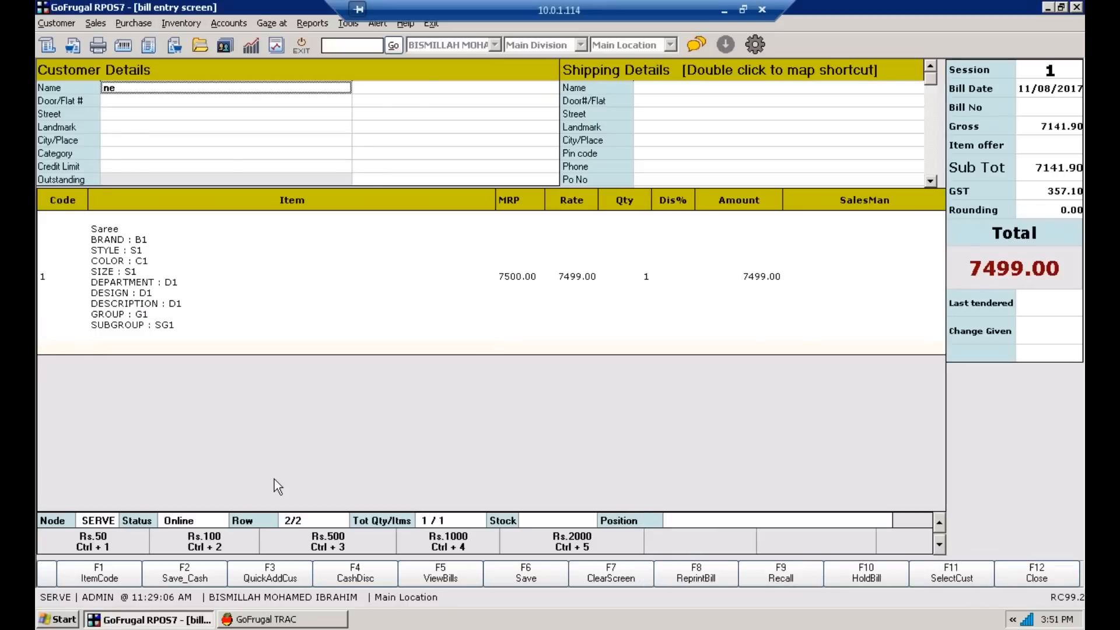
{"action": "key", "text": "Return"}
{"action": "key", "text": "F6"}
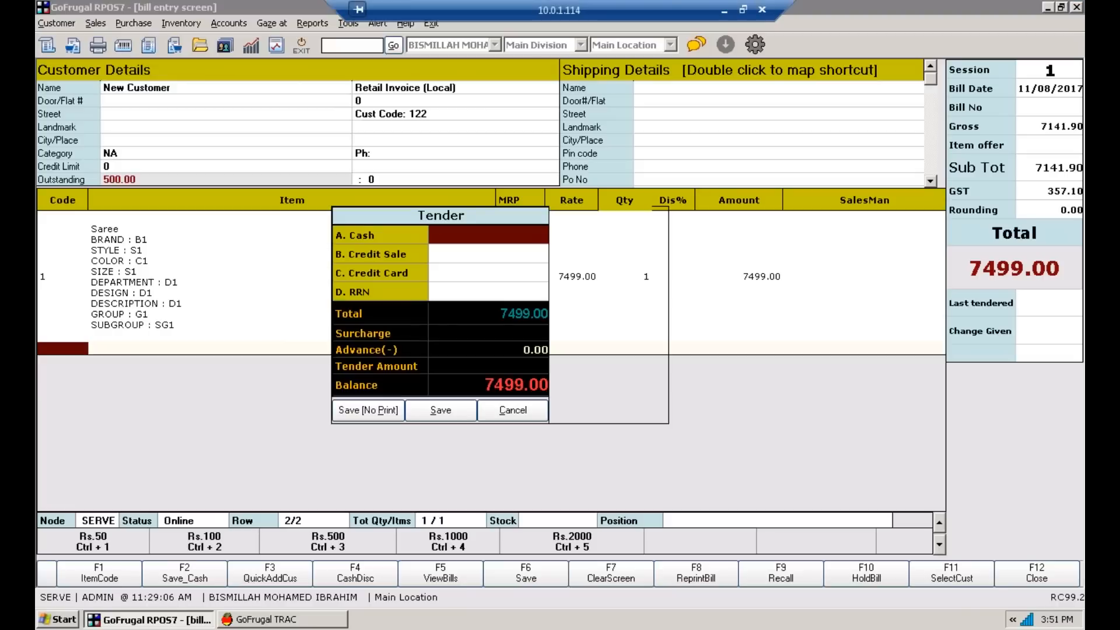
{"action": "key", "text": "Down"}
{"action": "key", "text": "Return"}
{"action": "key", "text": "Left"}
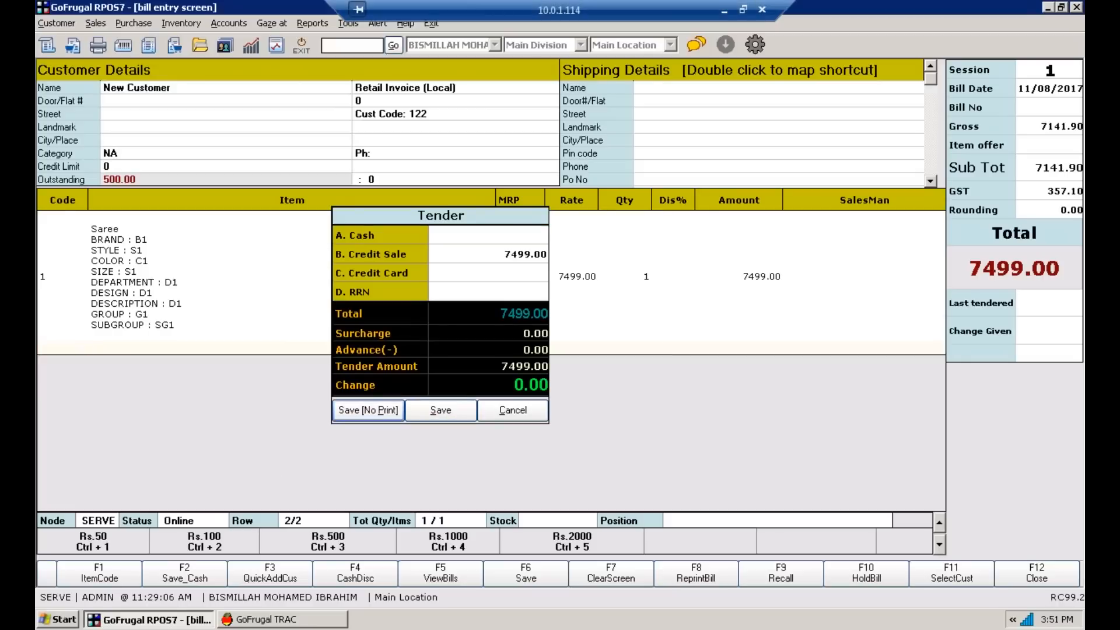
{"action": "key", "text": "Return"}
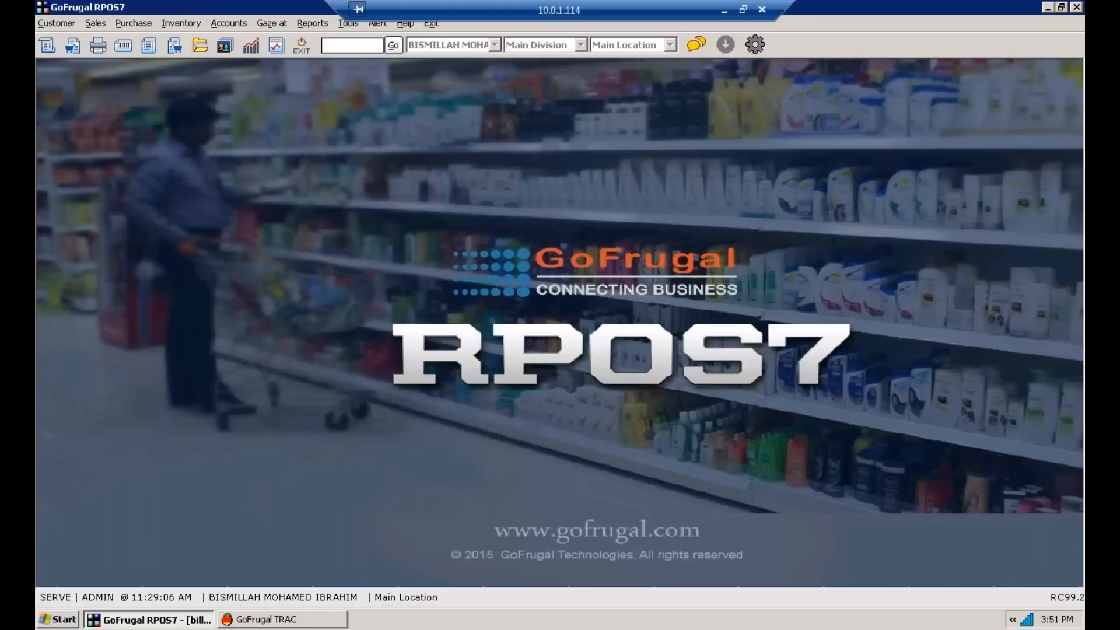
Step: Switch to GoFrugal TRAC, examine New Customer's pending bills in a bill-wise Receipt voucher, and close the screen without saving
{"action": "left_click", "coordinate": [283, 619]}
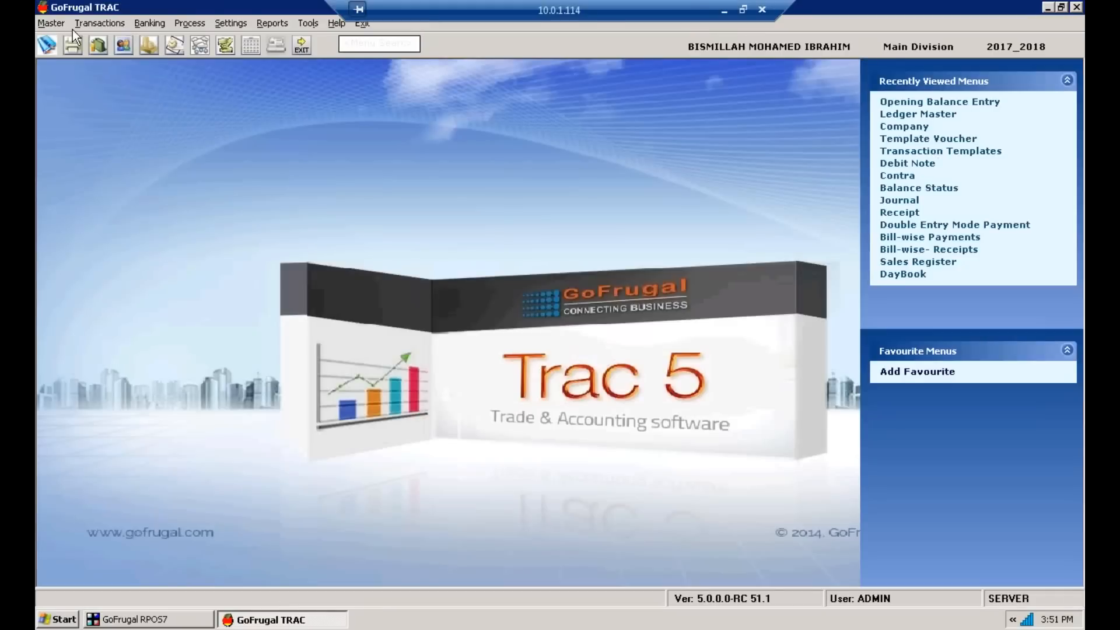
{"action": "left_click", "coordinate": [81, 23]}
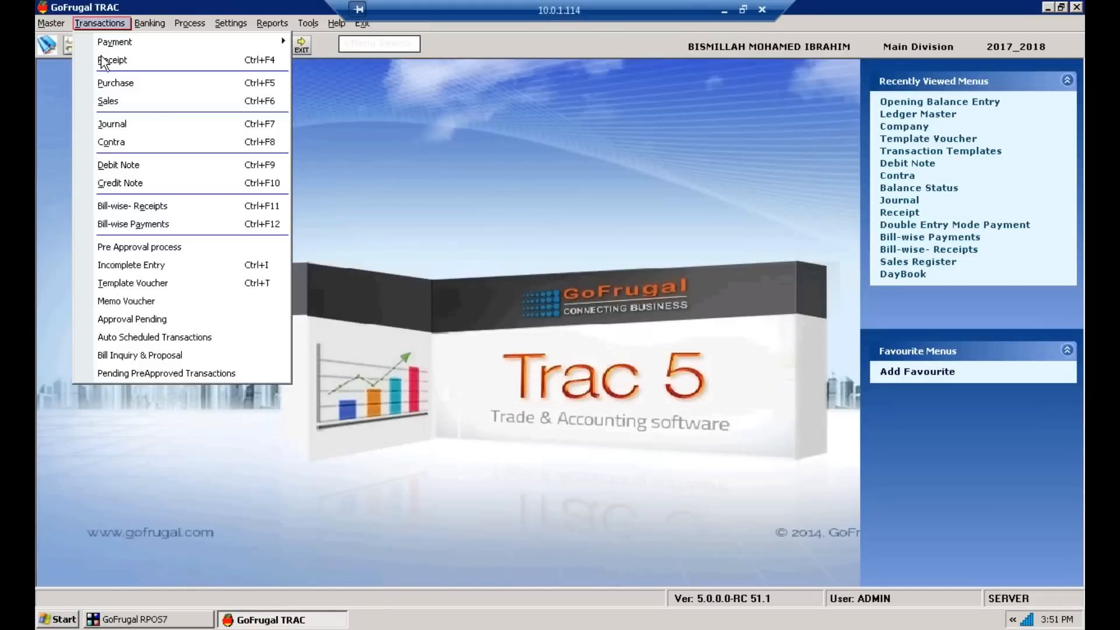
{"action": "left_click", "coordinate": [162, 212]}
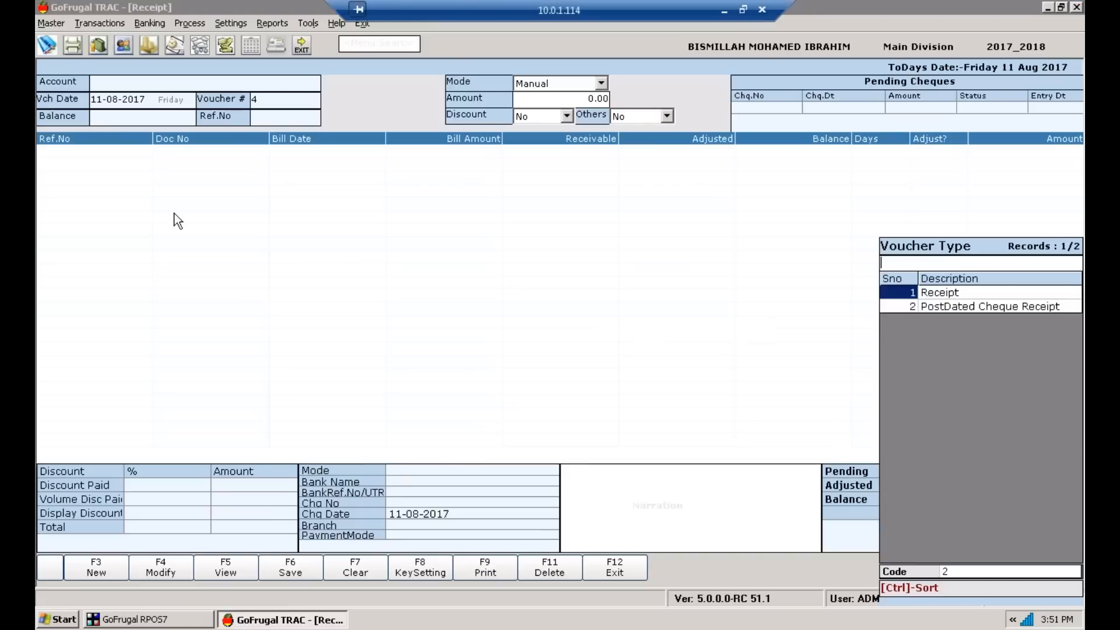
{"action": "key", "text": "Return"}
{"action": "key", "text": "Return"}
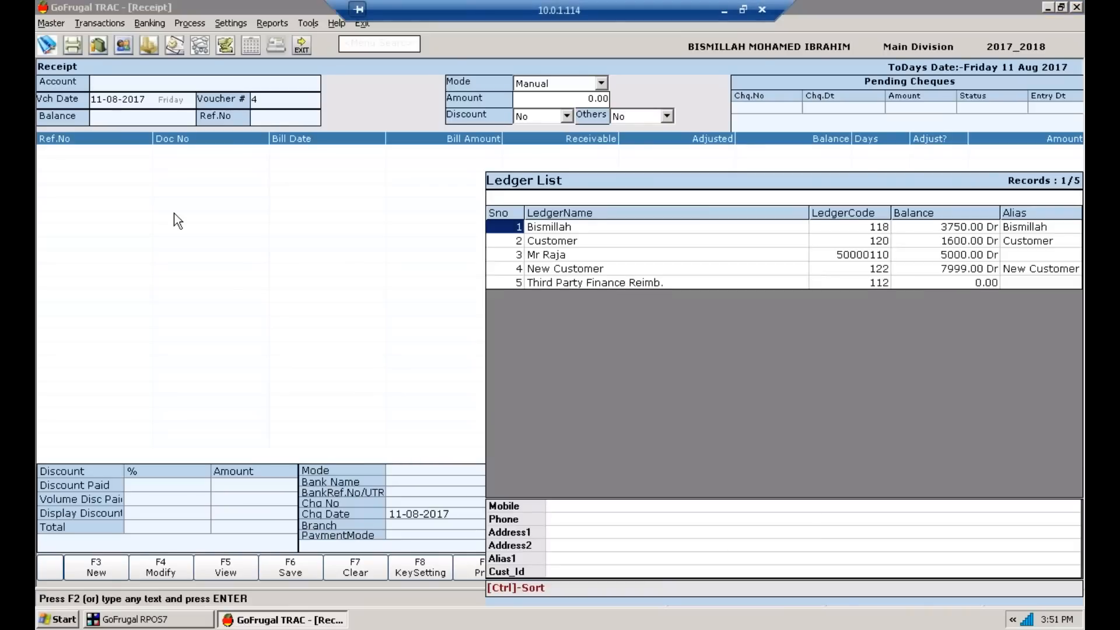
{"action": "type", "text": "n"}
{"action": "key", "text": "Return"}
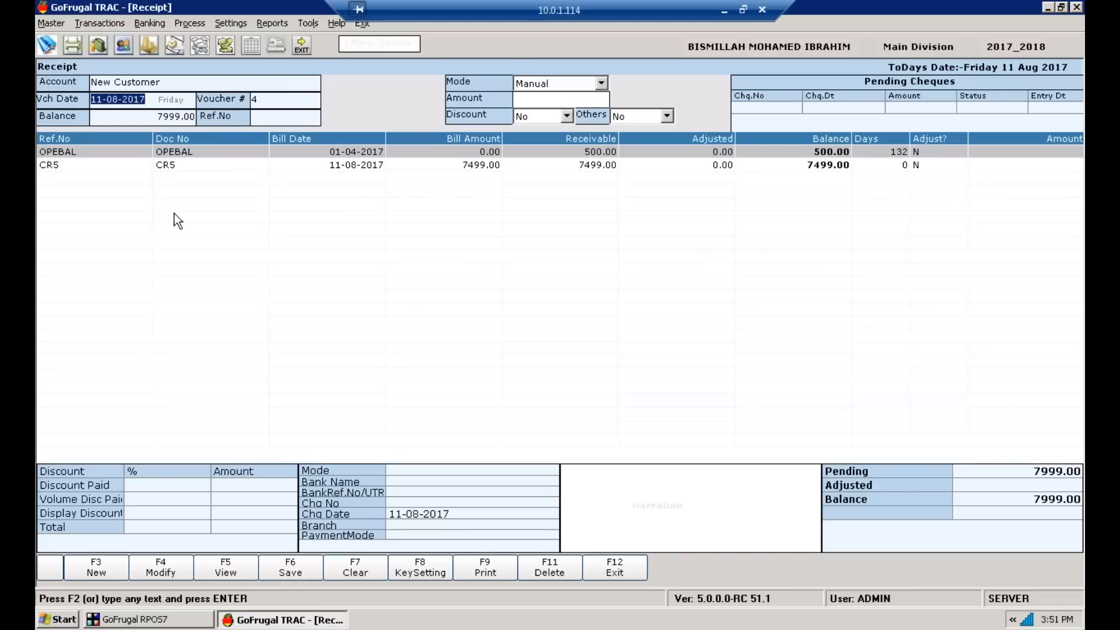
{"action": "key", "text": "Escape"}
{"action": "key", "text": "Left"}
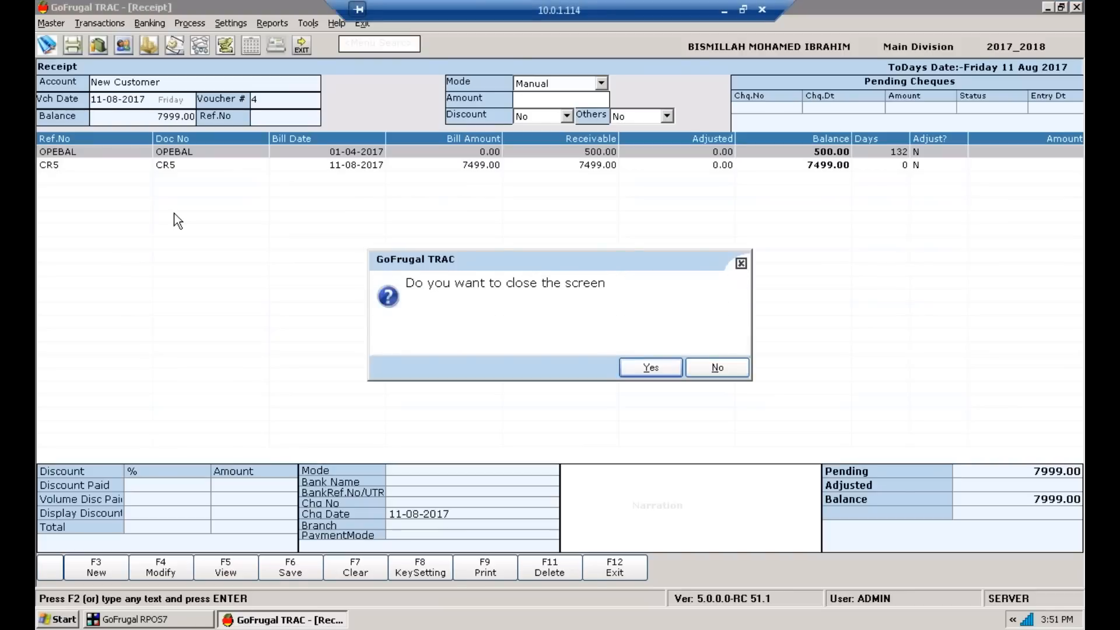
{"action": "key", "text": "Return"}
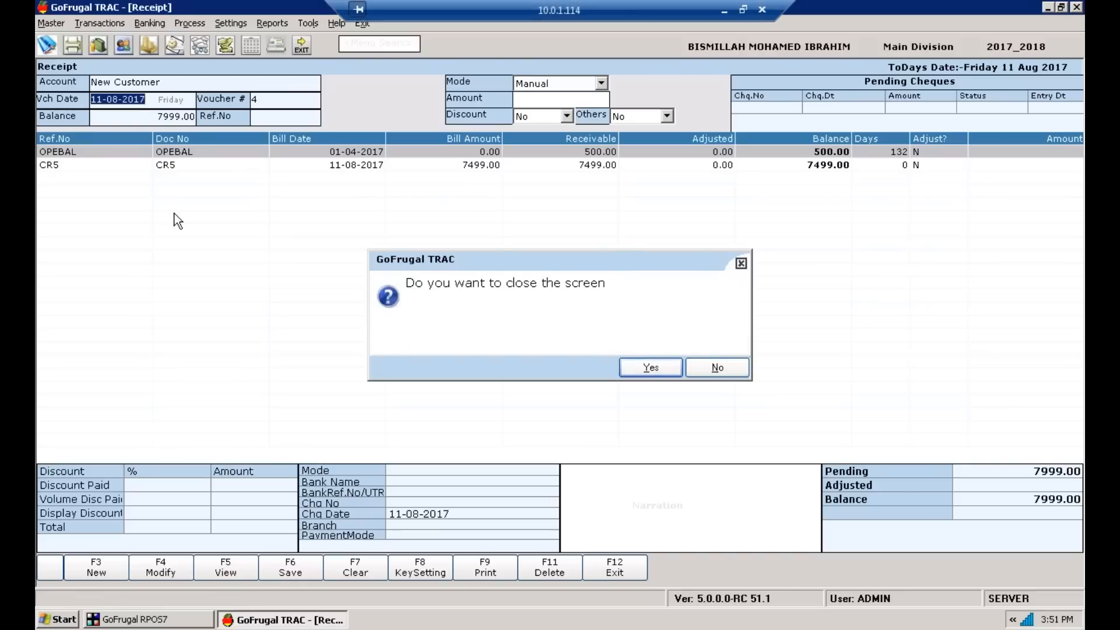
{"action": "key", "text": "Return"}
Step: Open Opening Balance Entry, clear New Customer's debit opening balance, and close the screen
{"action": "left_click", "coordinate": [50, 24]}
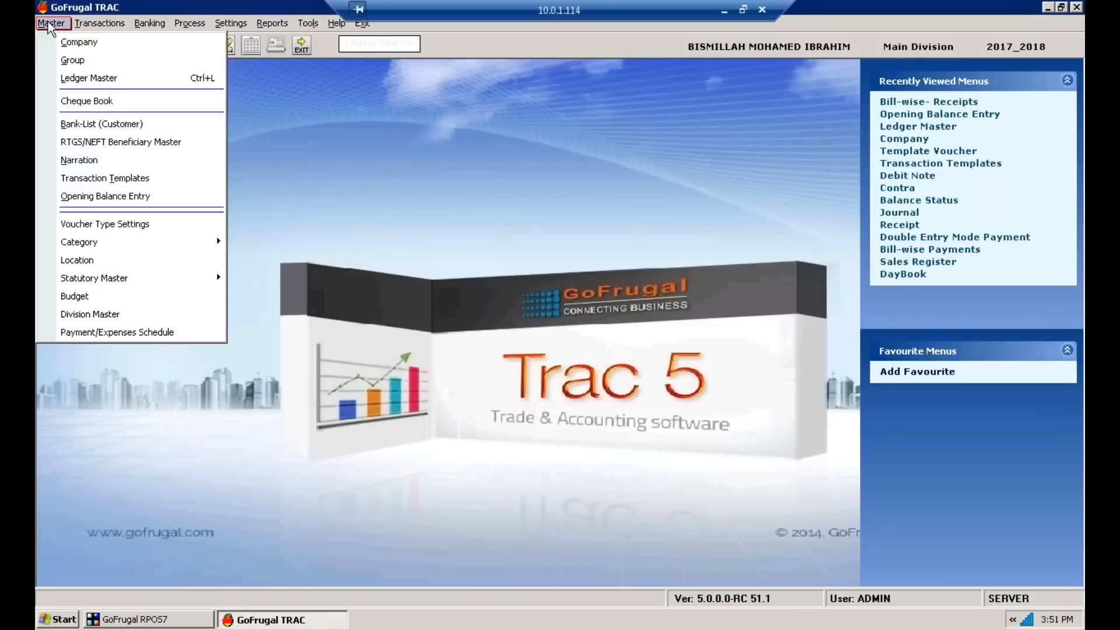
{"action": "left_click", "coordinate": [91, 195]}
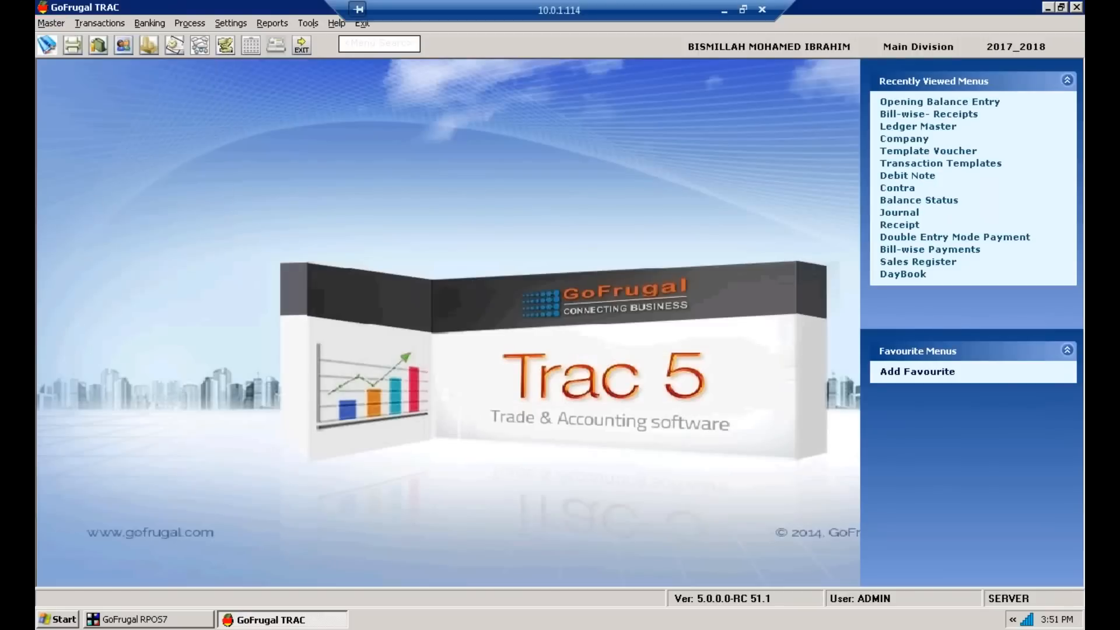
{"action": "key", "text": "Down"}
{"action": "key", "text": "Down"}
{"action": "key", "text": "Down"}
{"action": "key", "text": "Down"}
{"action": "key", "text": "Down"}
{"action": "key", "text": "Down"}
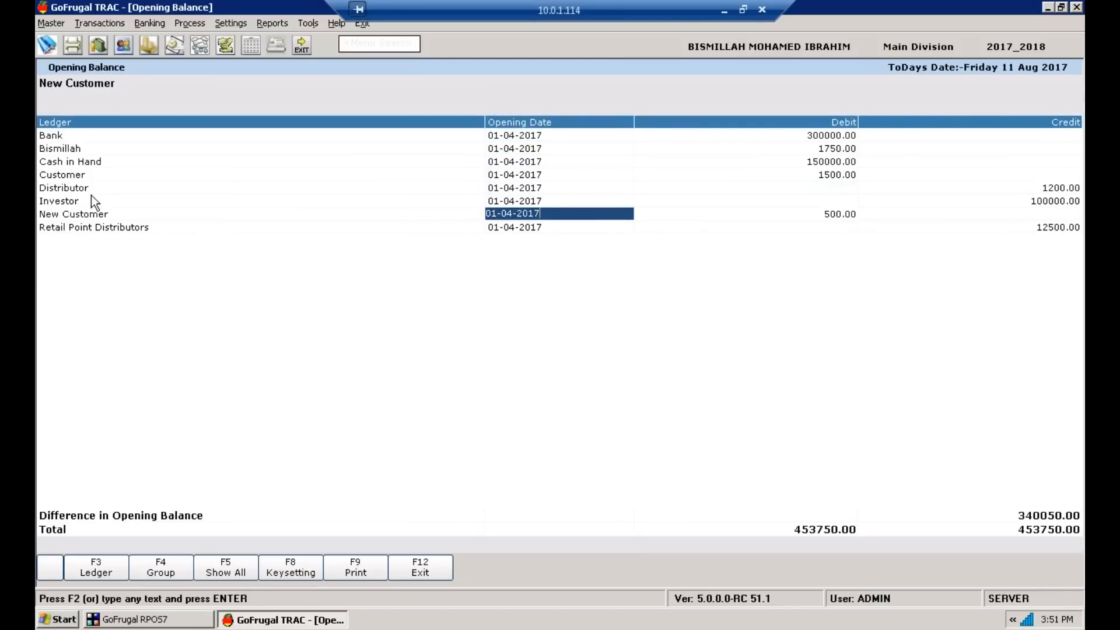
{"action": "key", "text": "Return"}
{"action": "key", "text": "BackSpace"}
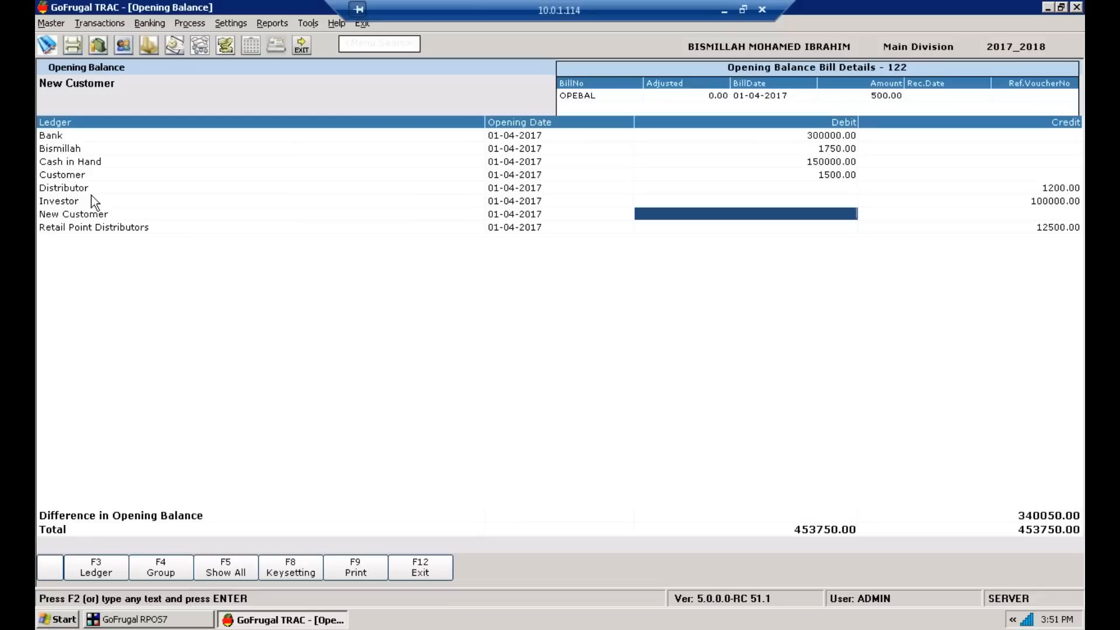
{"action": "key", "text": "Return"}
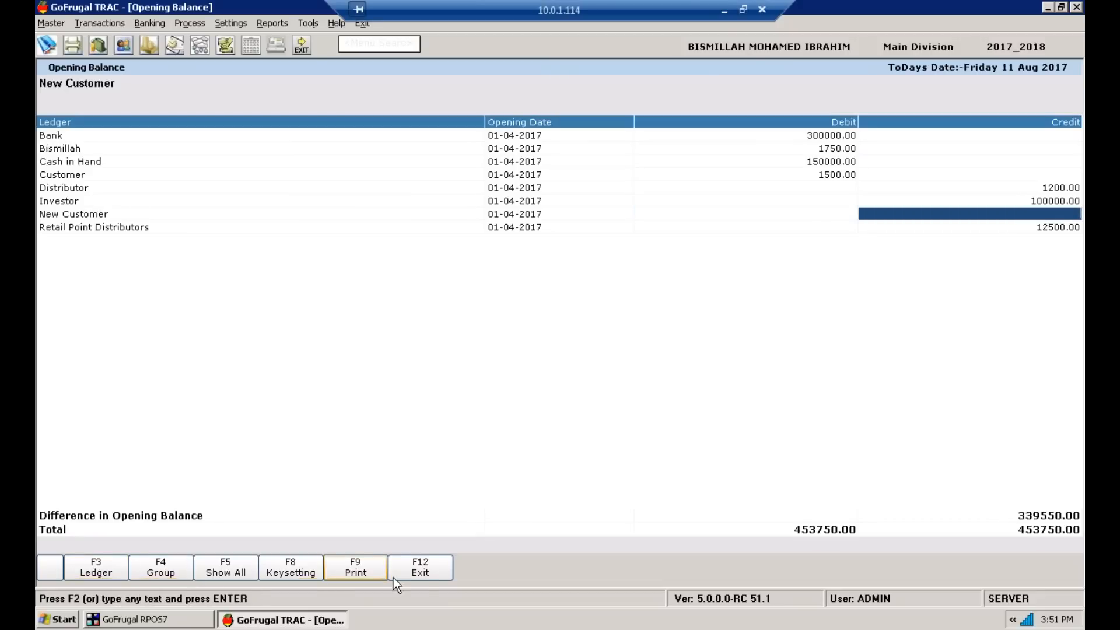
{"action": "left_click", "coordinate": [420, 577]}
{"action": "left_click", "coordinate": [645, 368]}
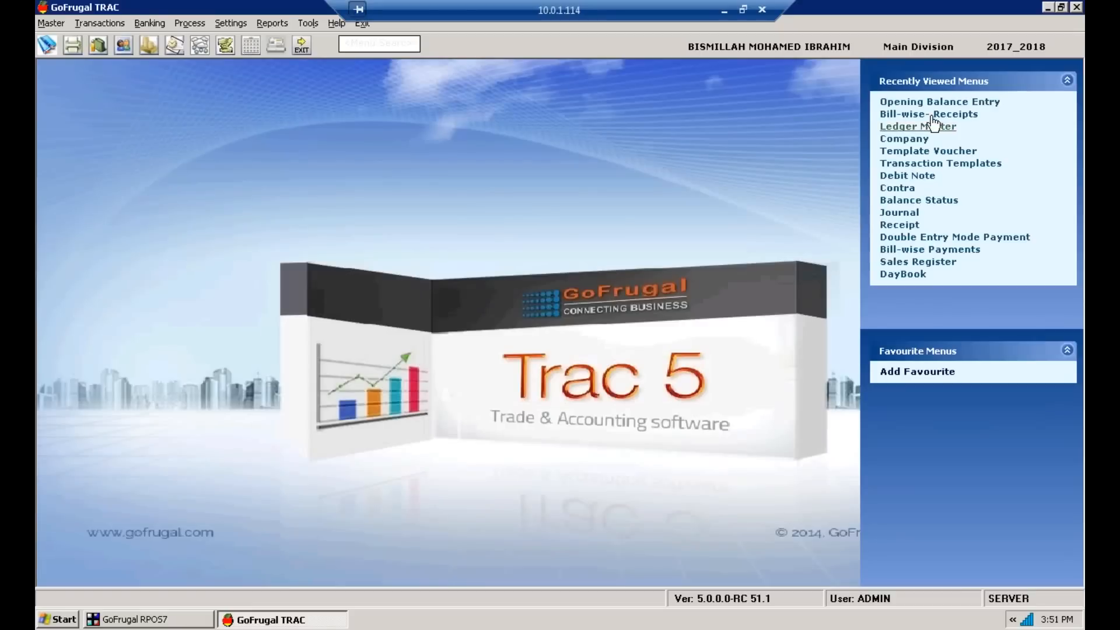
Step: Reopen Opening Balance Entry and bring up the New Customer ledger from the ledger list
{"action": "left_click", "coordinate": [945, 102]}
{"action": "left_click", "coordinate": [791, 203]}
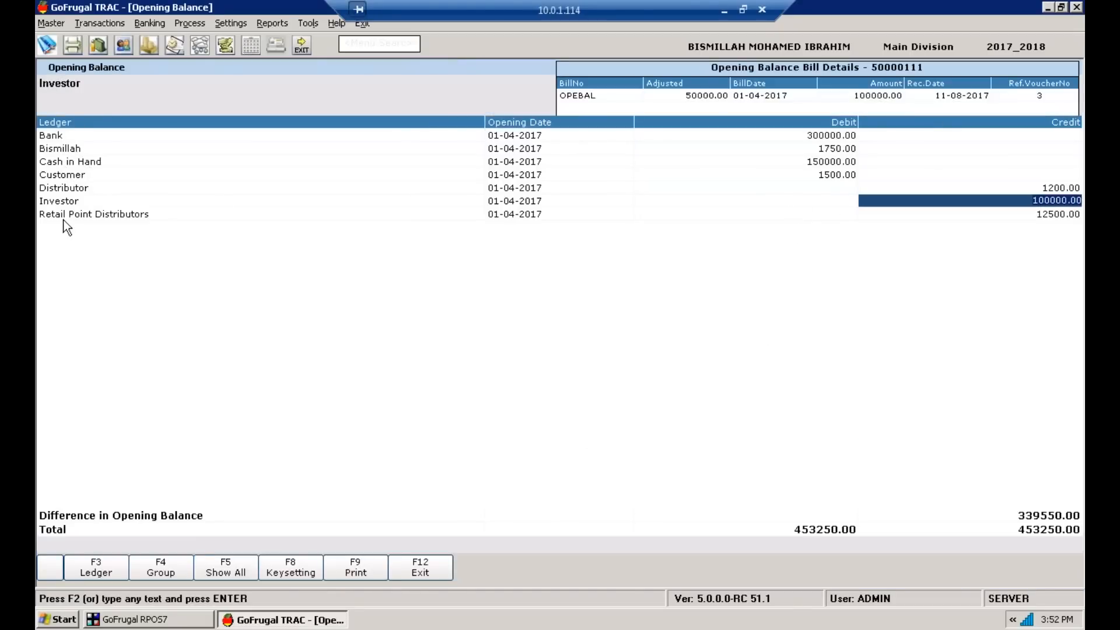
{"action": "left_click", "coordinate": [95, 570]}
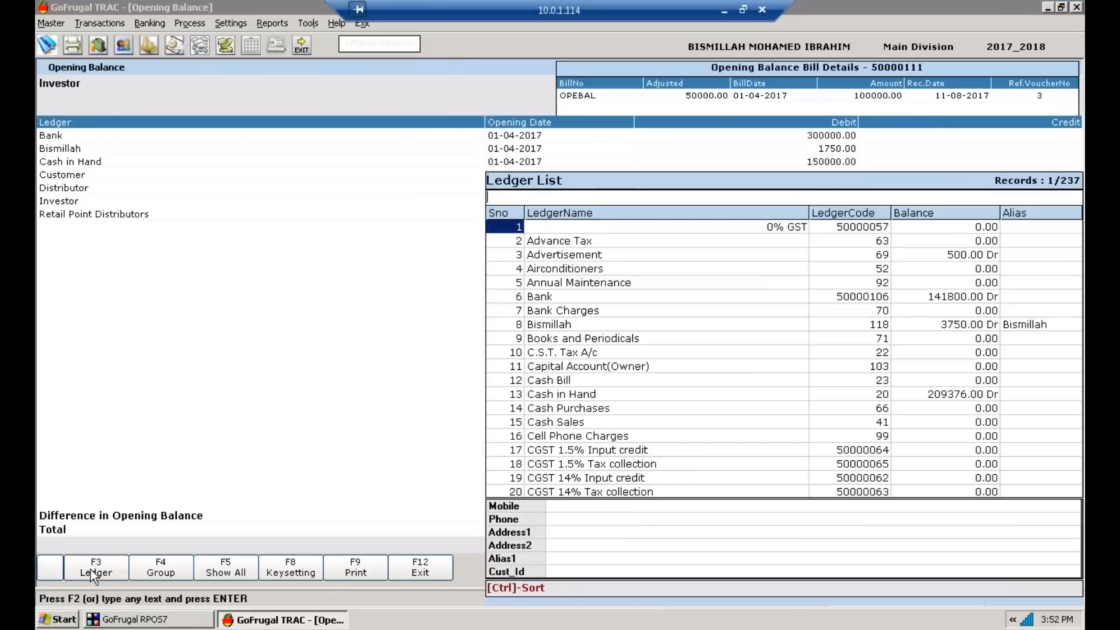
{"action": "type", "text": "new"}
{"action": "key", "text": "Return"}
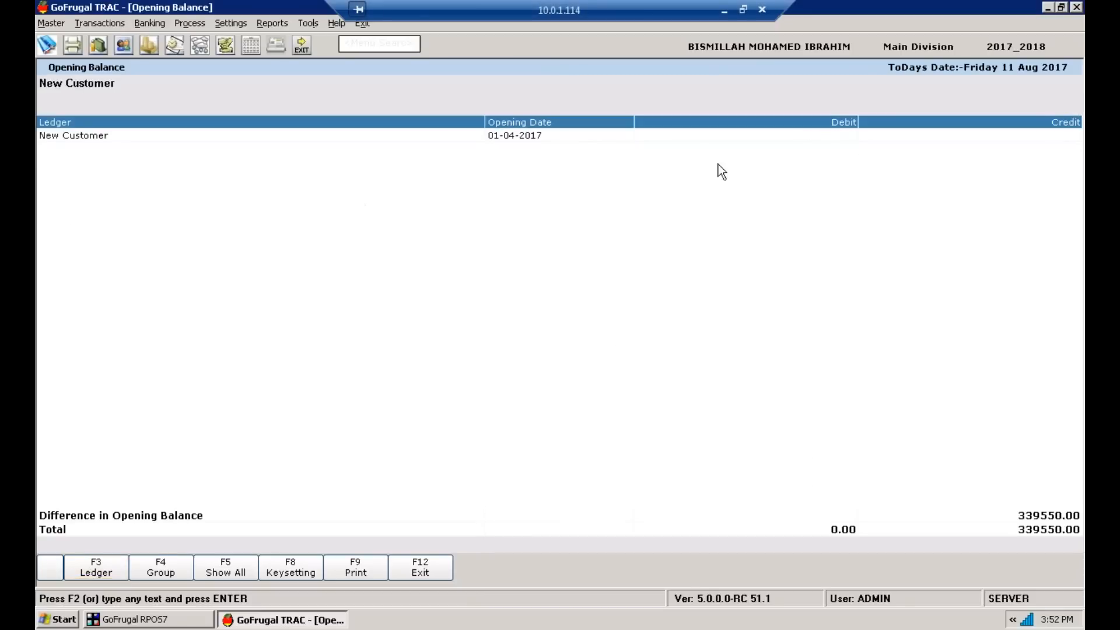
Step: Enter a debit opening balance of 500 for New Customer, save it, and close the Opening Balance screen
{"action": "left_click", "coordinate": [742, 138]}
{"action": "type", "text": "500"}
{"action": "key", "text": "Return"}
{"action": "key", "text": "Return"}
{"action": "key", "text": "Return"}
{"action": "key", "text": "Return"}
{"action": "key", "text": "Return"}
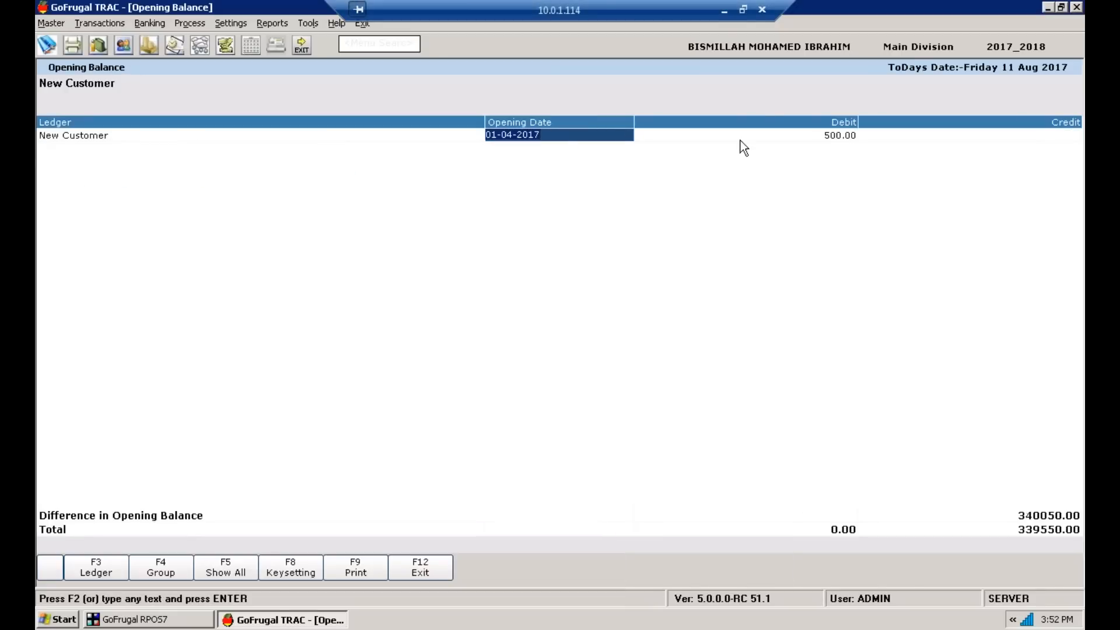
{"action": "left_click", "coordinate": [440, 576]}
{"action": "key", "text": "Return"}
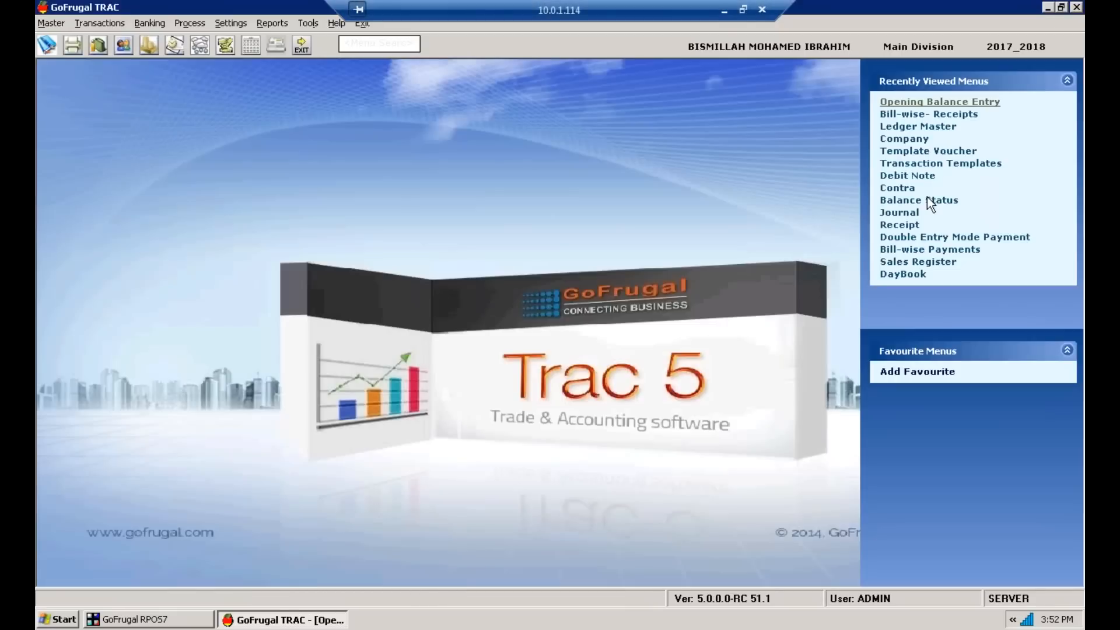
Step: Reopen Opening Balance Entry and set New Customer's debit opening balance to 6000, leaving the bill breakup without adding another bill
{"action": "left_click", "coordinate": [945, 102]}
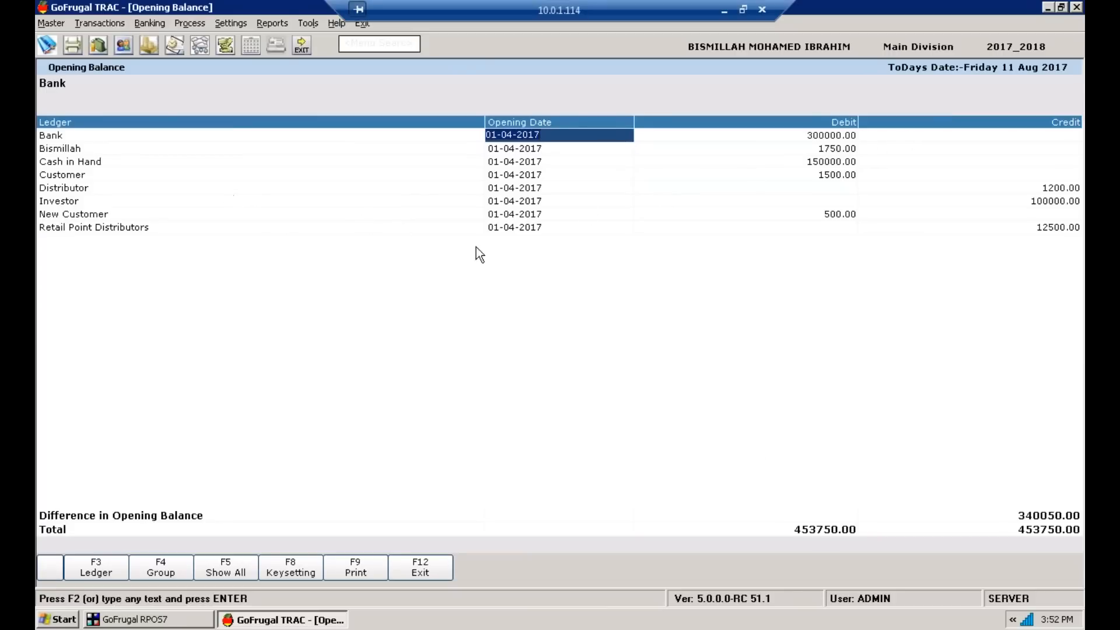
{"action": "left_click", "coordinate": [836, 213]}
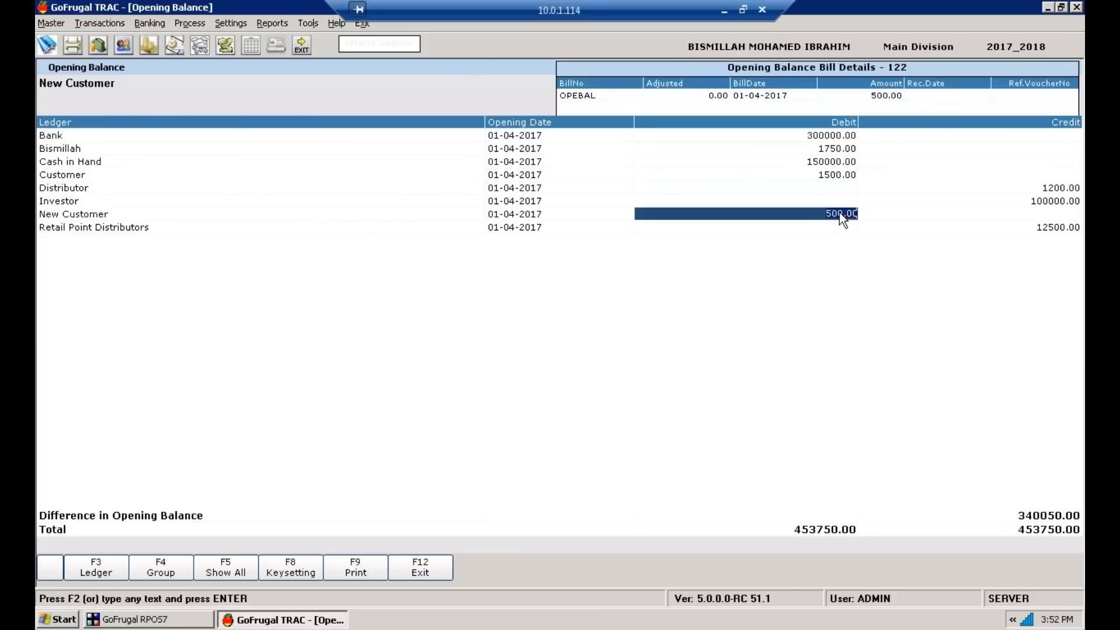
{"action": "key", "text": "BackSpace"}
{"action": "type", "text": "6000"}
{"action": "key", "text": "Return"}
{"action": "key", "text": "Return"}
{"action": "key", "text": "Return"}
{"action": "key", "text": "Return"}
{"action": "key", "text": "Return"}
{"action": "key", "text": "Return"}
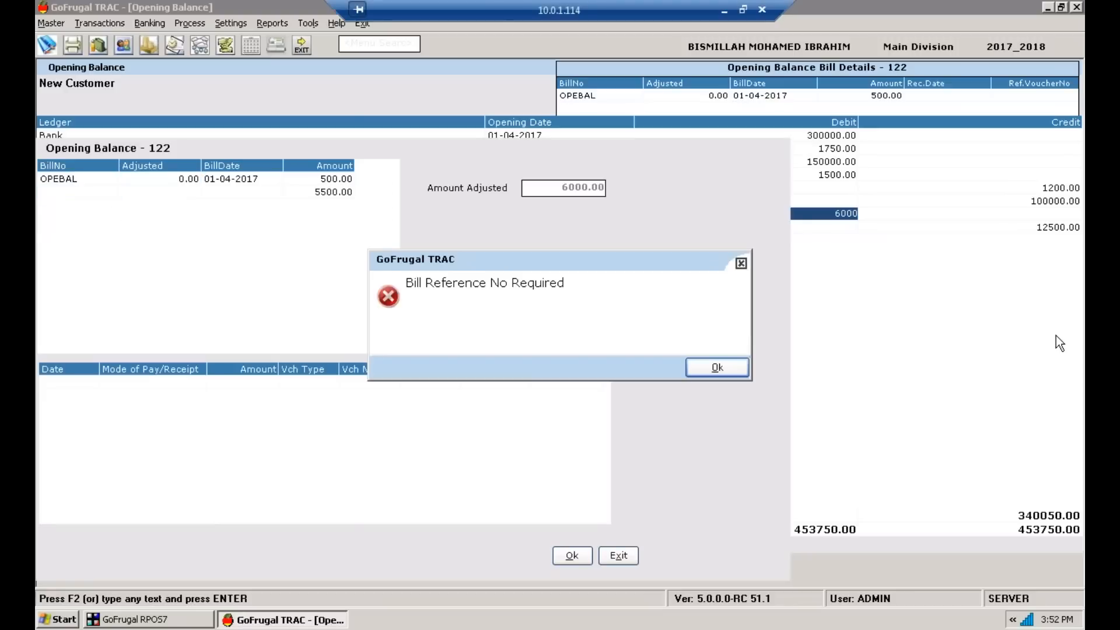
{"action": "key", "text": "Return"}
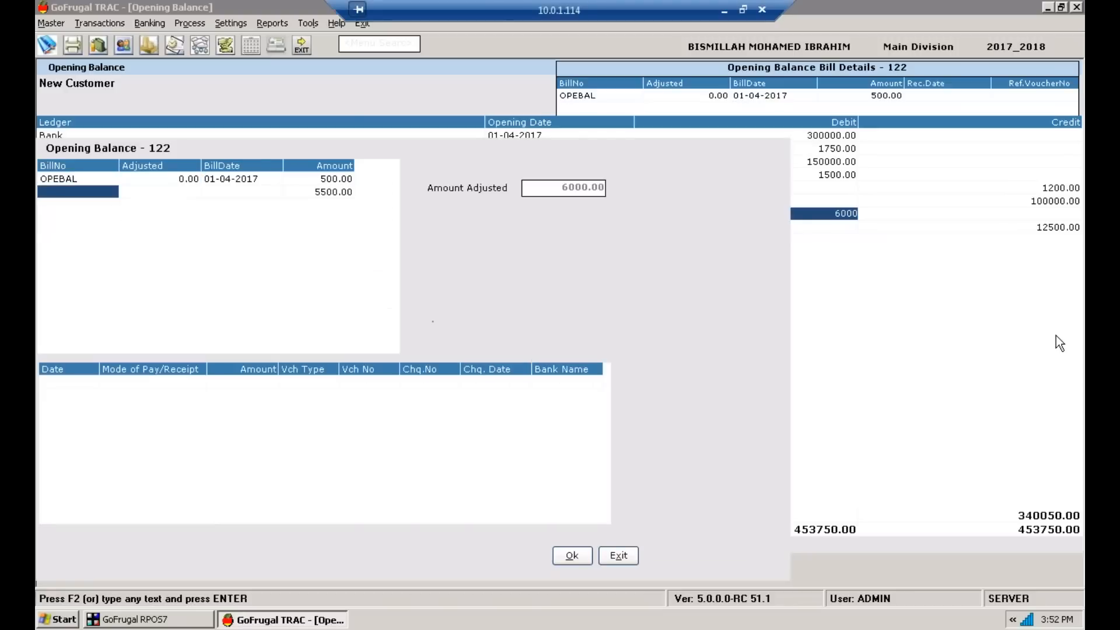
{"action": "key", "text": "Escape"}
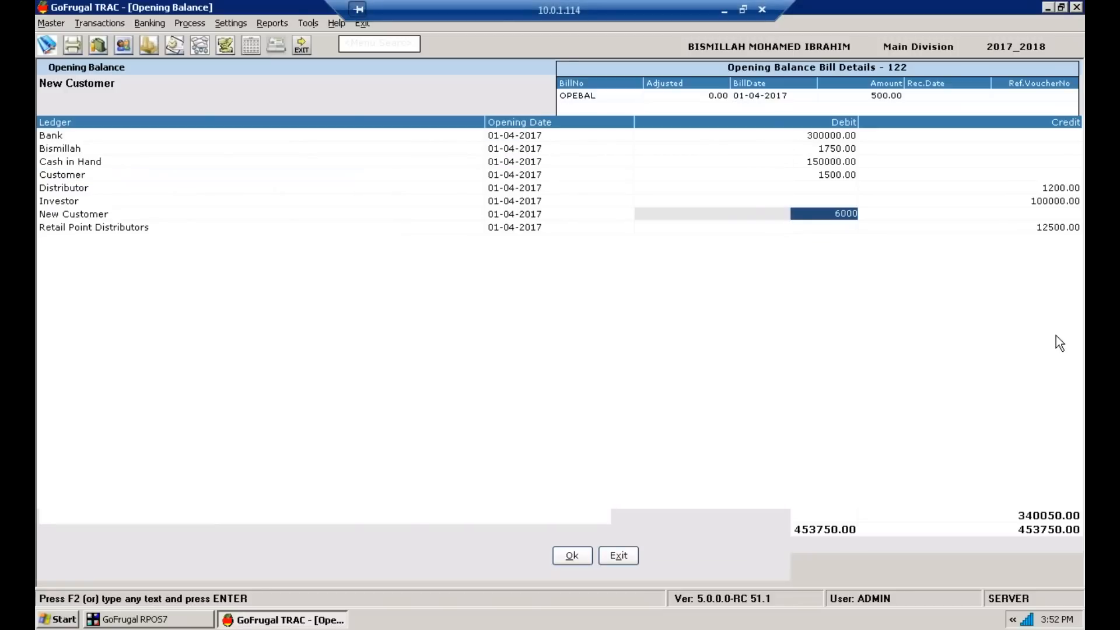
{"action": "key", "text": "Return"}
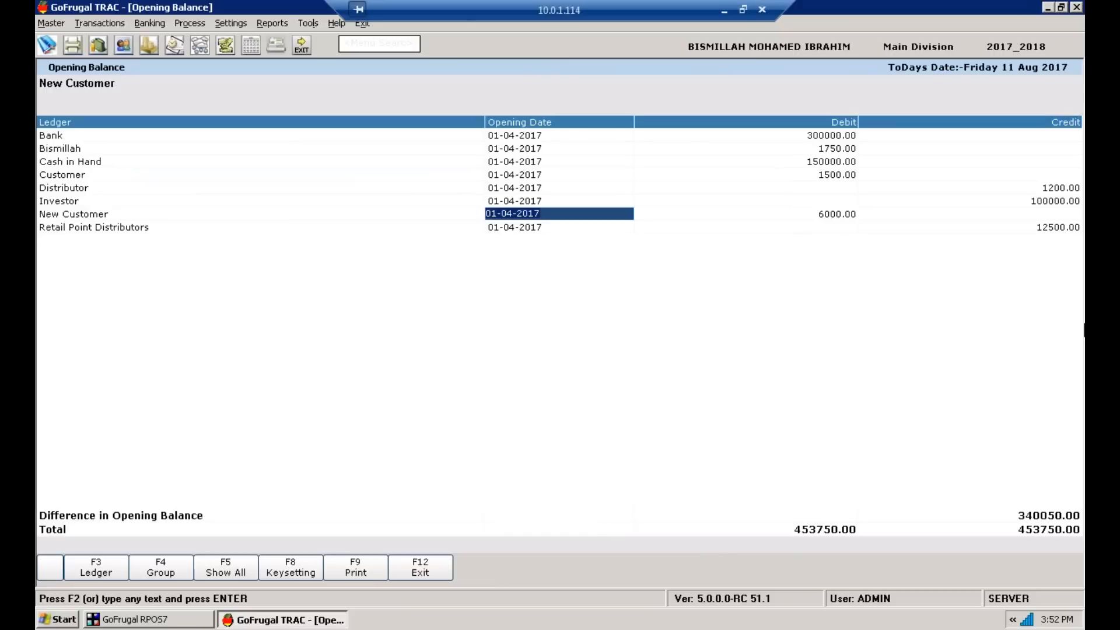
Step: Set New Customer's OPEBAL bill amount to 6000 in the opening balance breakup, save it, and close the Opening Balance screen
{"action": "key", "text": "Return"}
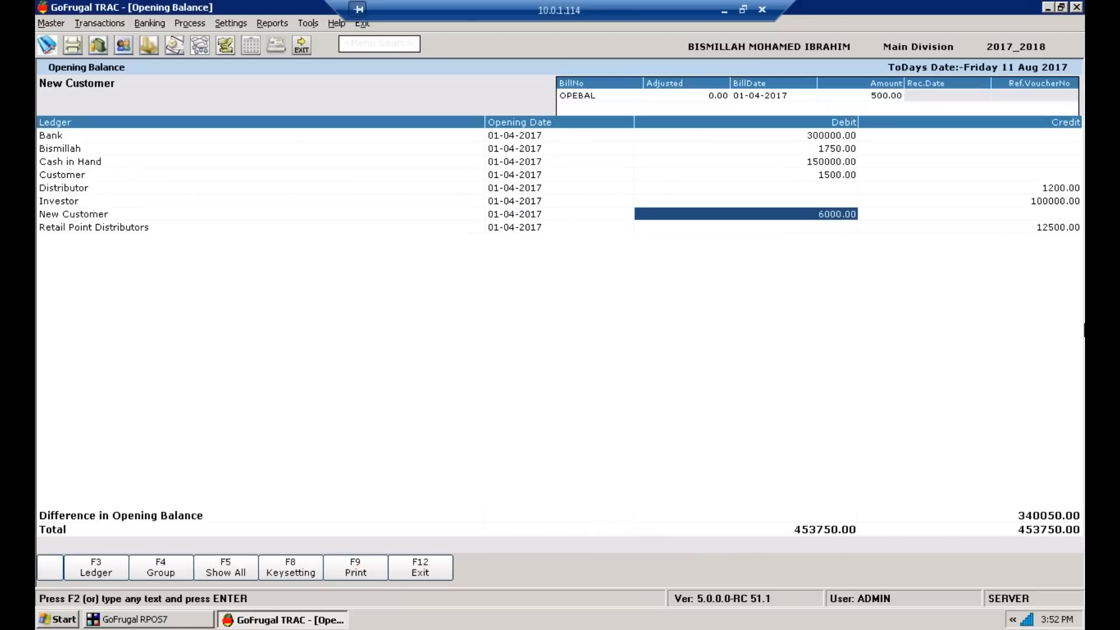
{"action": "key", "text": "Return"}
{"action": "key", "text": "Return"}
{"action": "key", "text": "Return"}
{"action": "key", "text": "Return"}
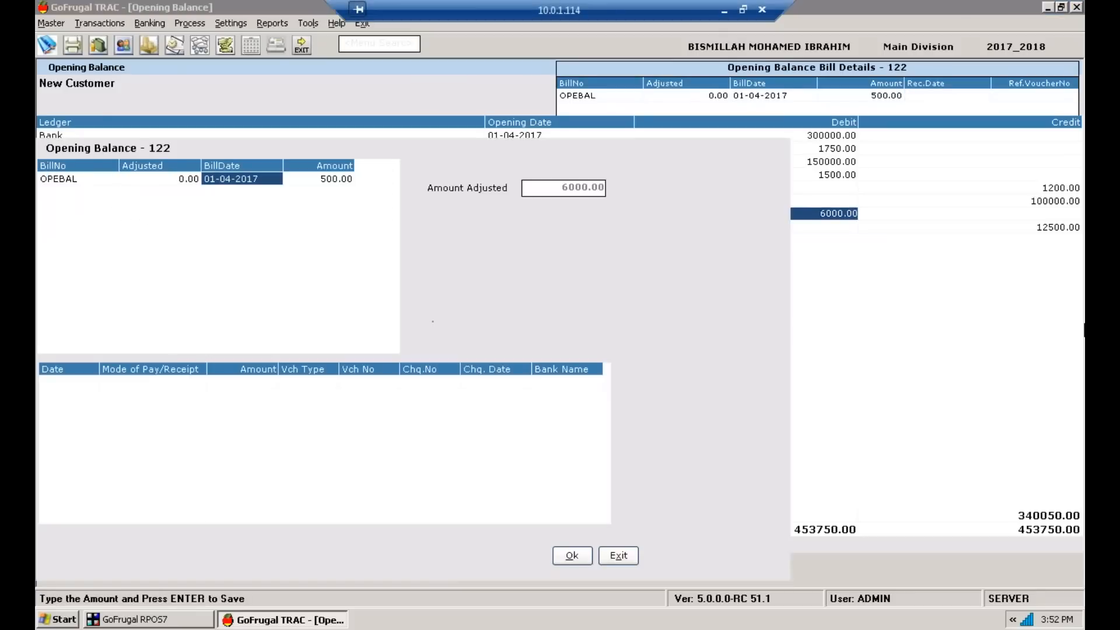
{"action": "key", "text": "BackSpace"}
{"action": "key", "text": "BackSpace"}
{"action": "key", "text": "BackSpace"}
{"action": "key", "text": "BackSpace"}
{"action": "key", "text": "BackSpace"}
{"action": "key", "text": "BackSpace"}
{"action": "type", "text": "600"}
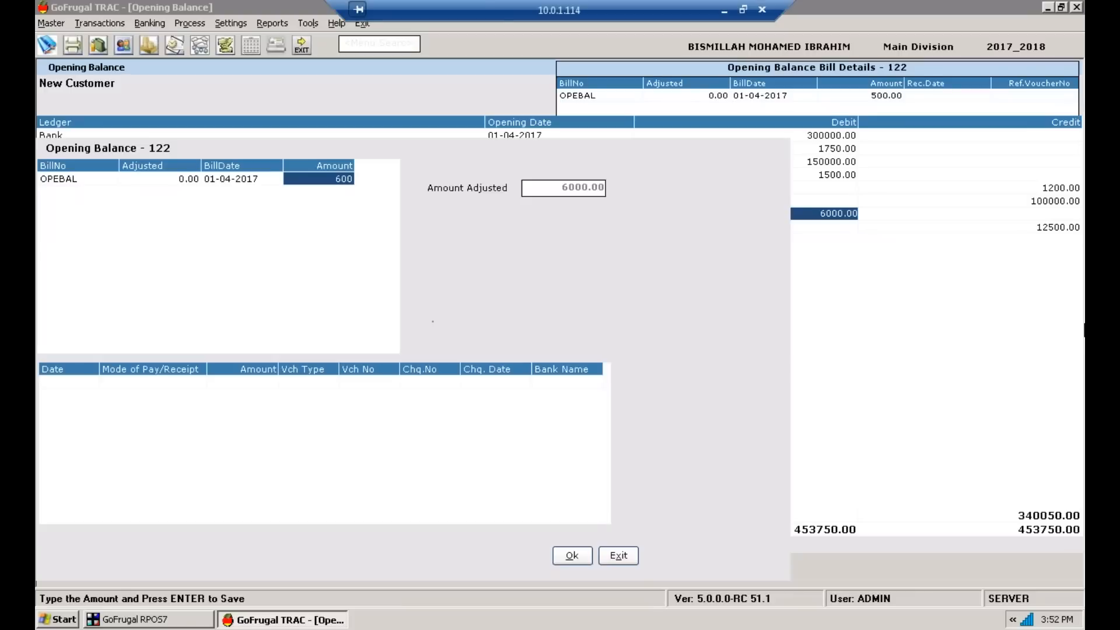
{"action": "type", "text": "00"}
{"action": "key", "text": "BackSpace"}
{"action": "key", "text": "Return"}
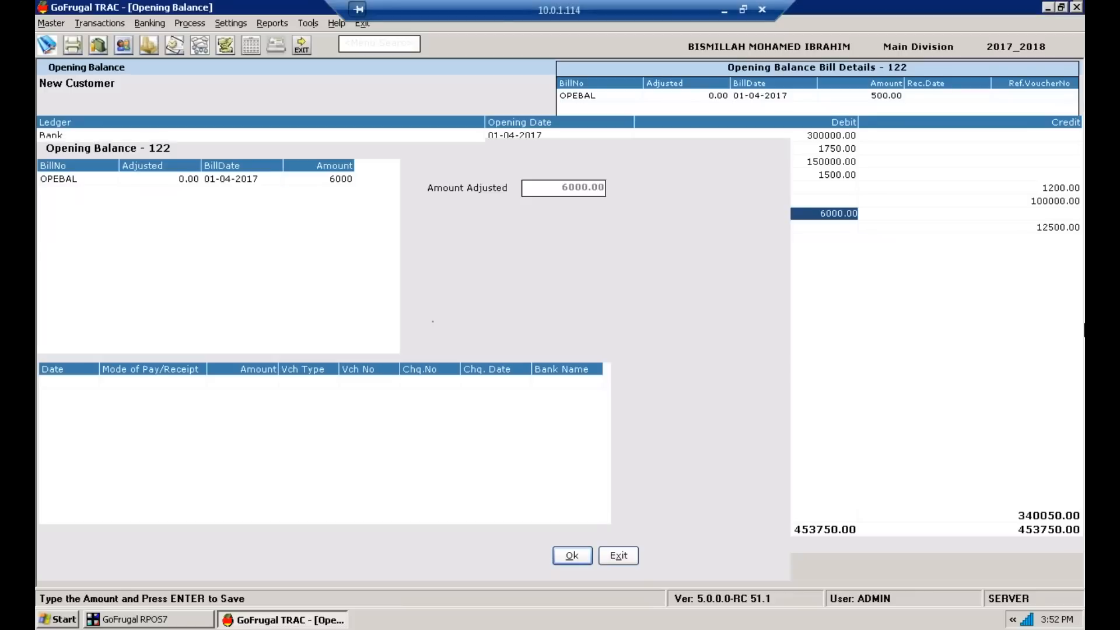
{"action": "key", "text": "Return"}
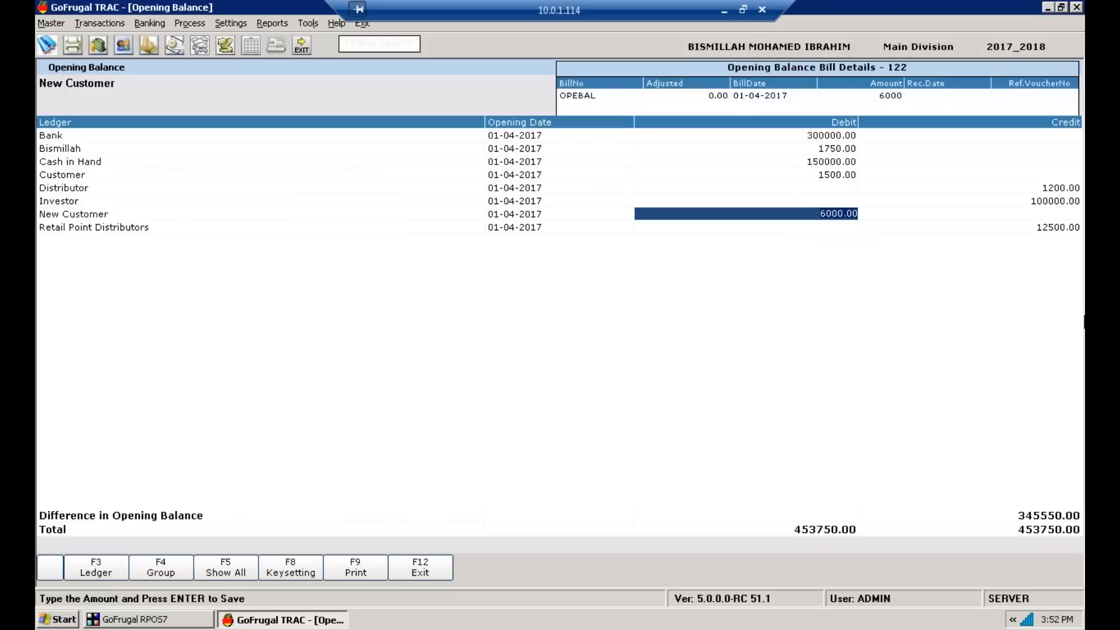
{"action": "left_click", "coordinate": [442, 574]}
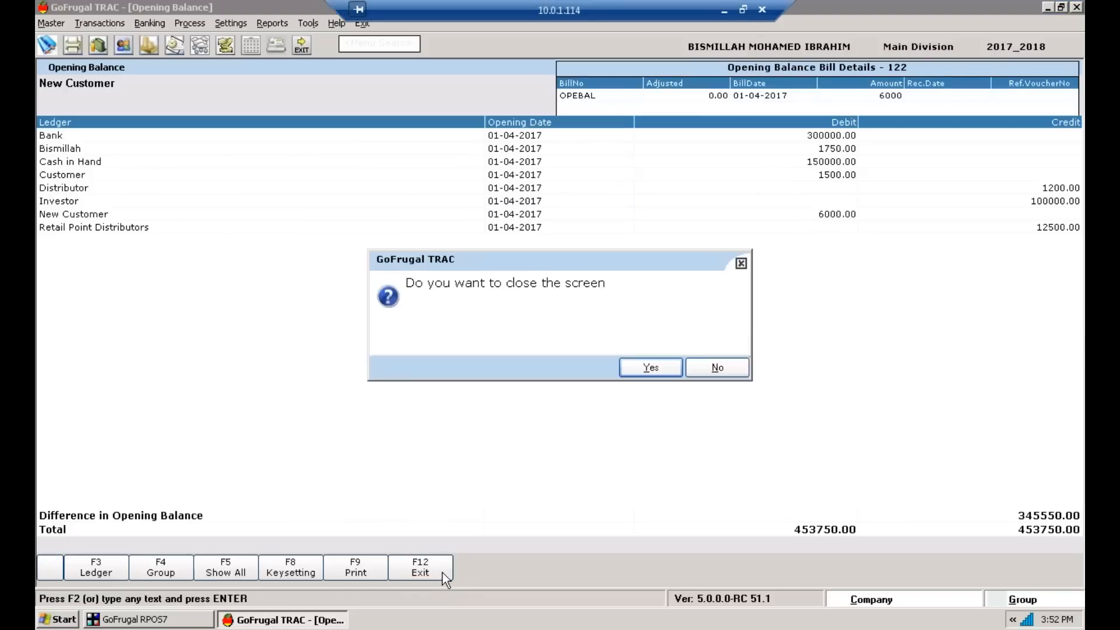
{"action": "left_click", "coordinate": [644, 368]}
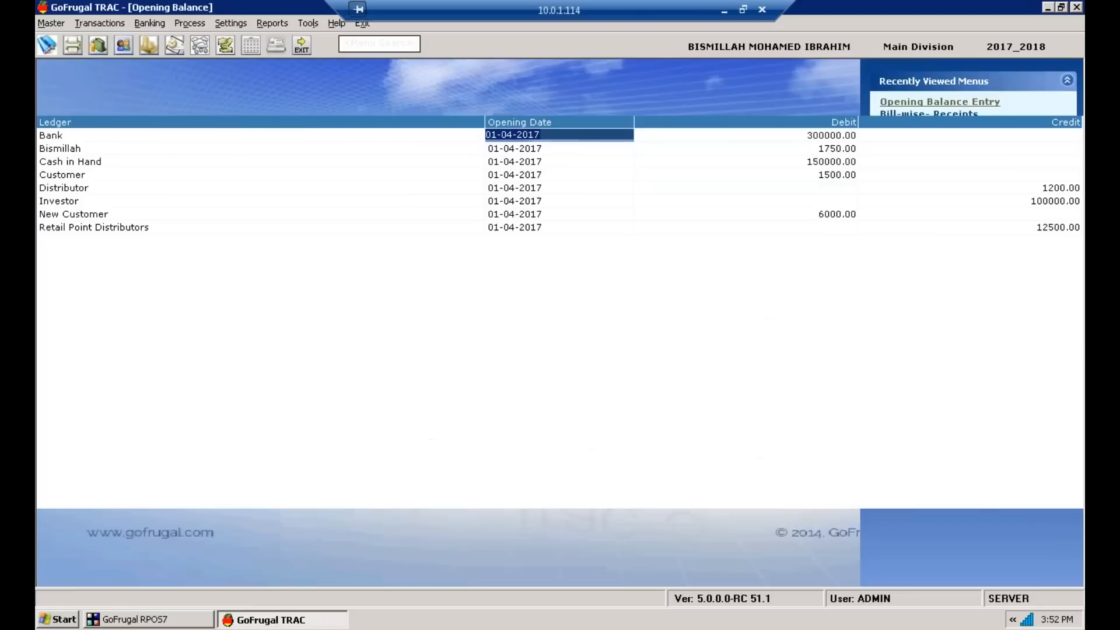
Step: Check New Customer's saved opening balance in Opening Balance Entry and close the screen
{"action": "key", "text": "Escape"}
{"action": "key", "text": "Escape"}
{"action": "key", "text": "Escape"}
{"action": "left_click", "coordinate": [651, 367]}
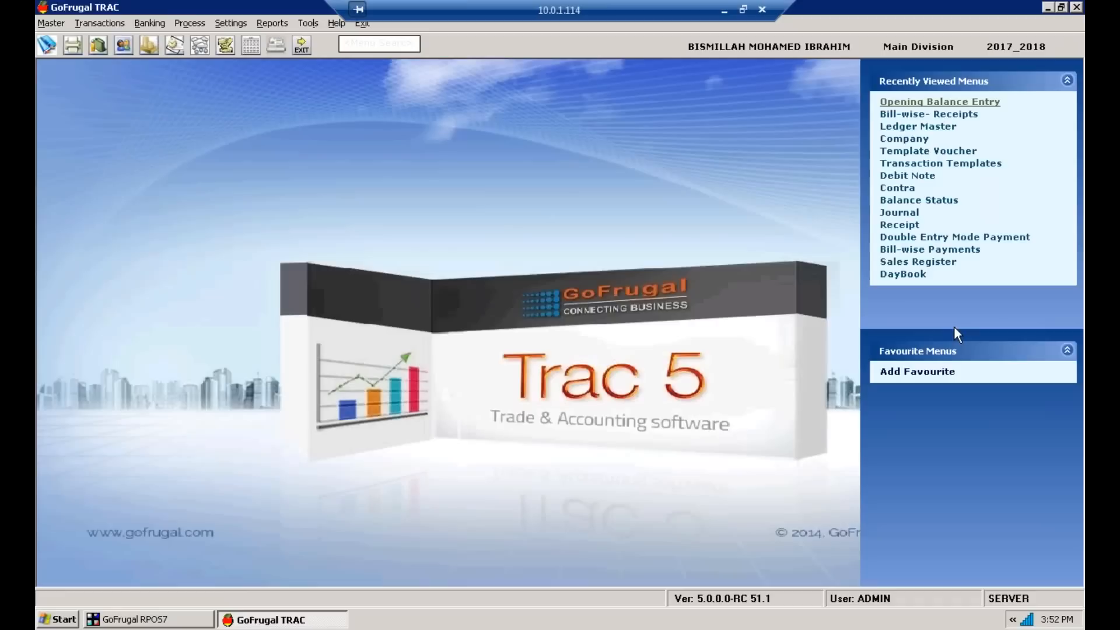